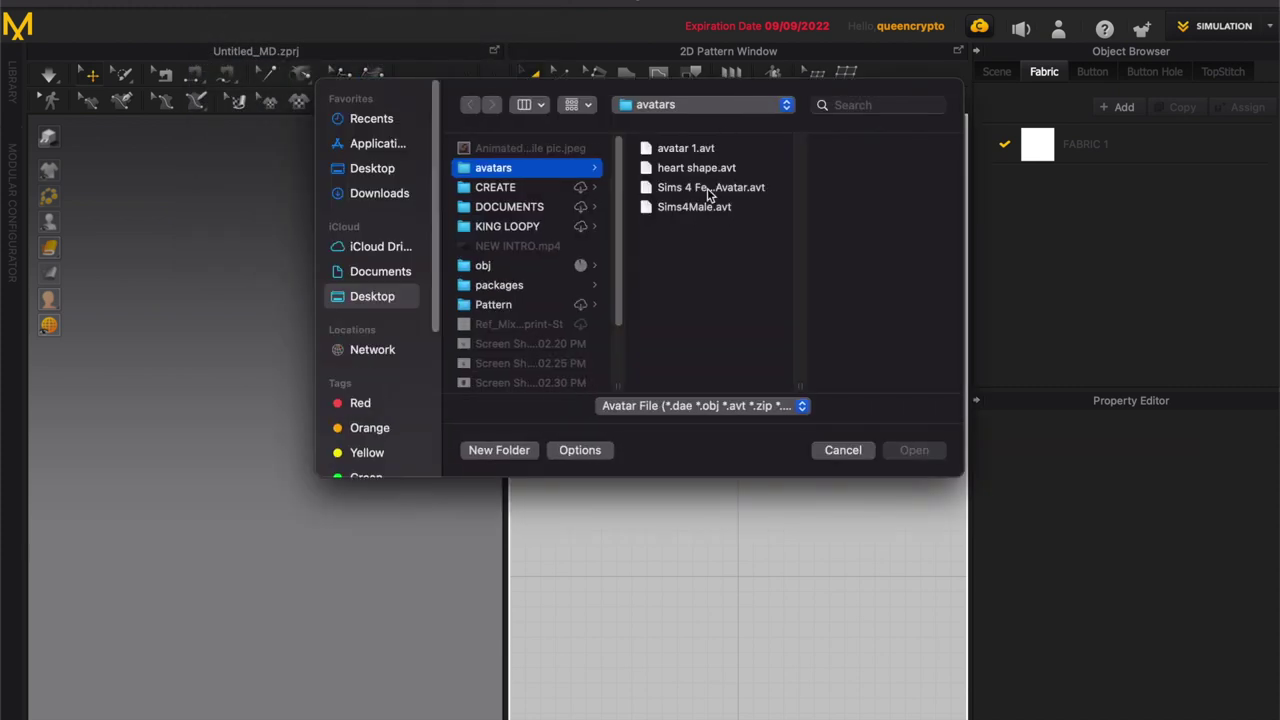
Step: Load the Sims 4 female avatar file from the avatars folder
left_click(709, 191)
left_click(897, 449)
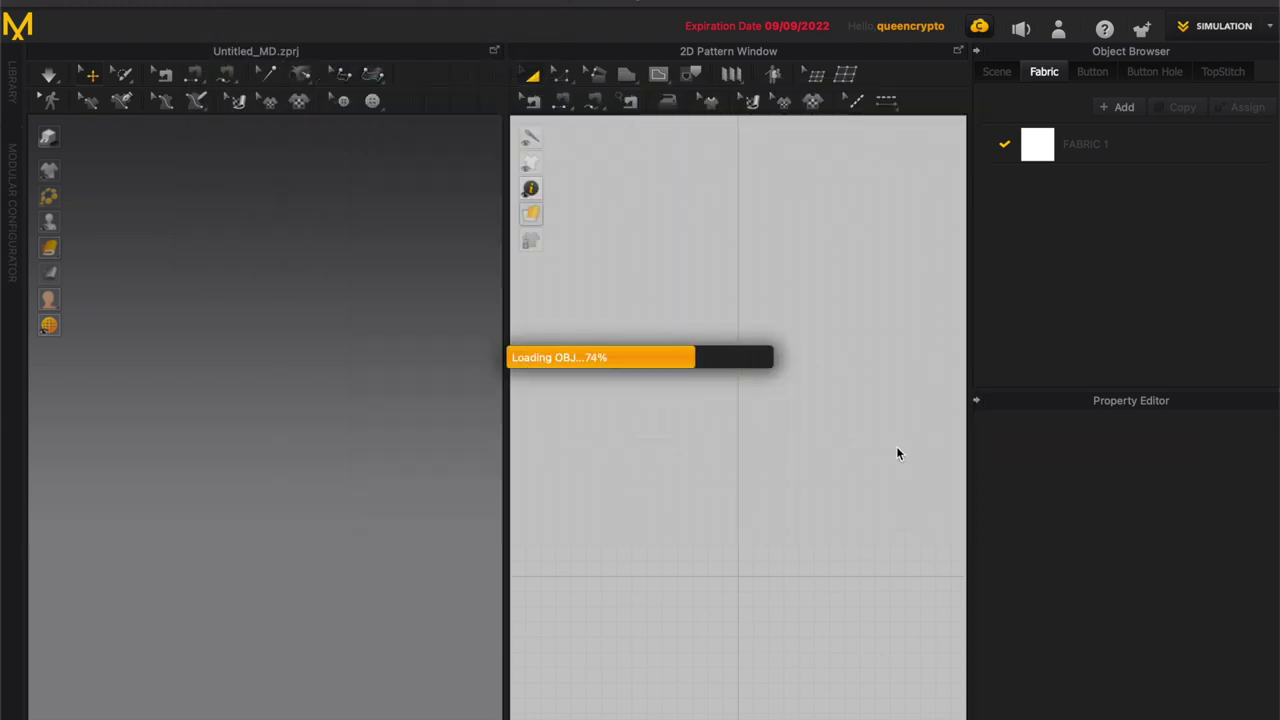
Step: Draw a half-trouser polygon over the avatar with outer side segments about 185 and 838 mm, a 161 mm hem and a 756 mm inseam
scroll(755, 175, "up", 5)
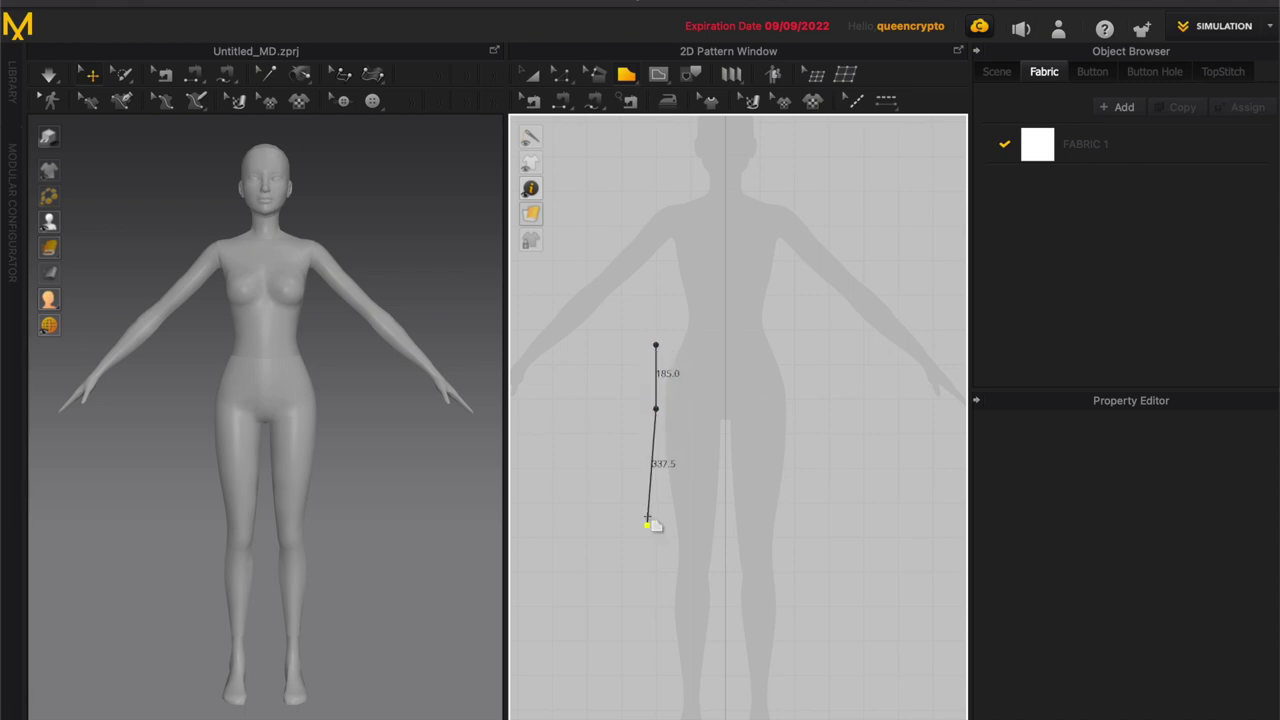
scroll(651, 481, "down", 5)
scroll(661, 598, "up", 5)
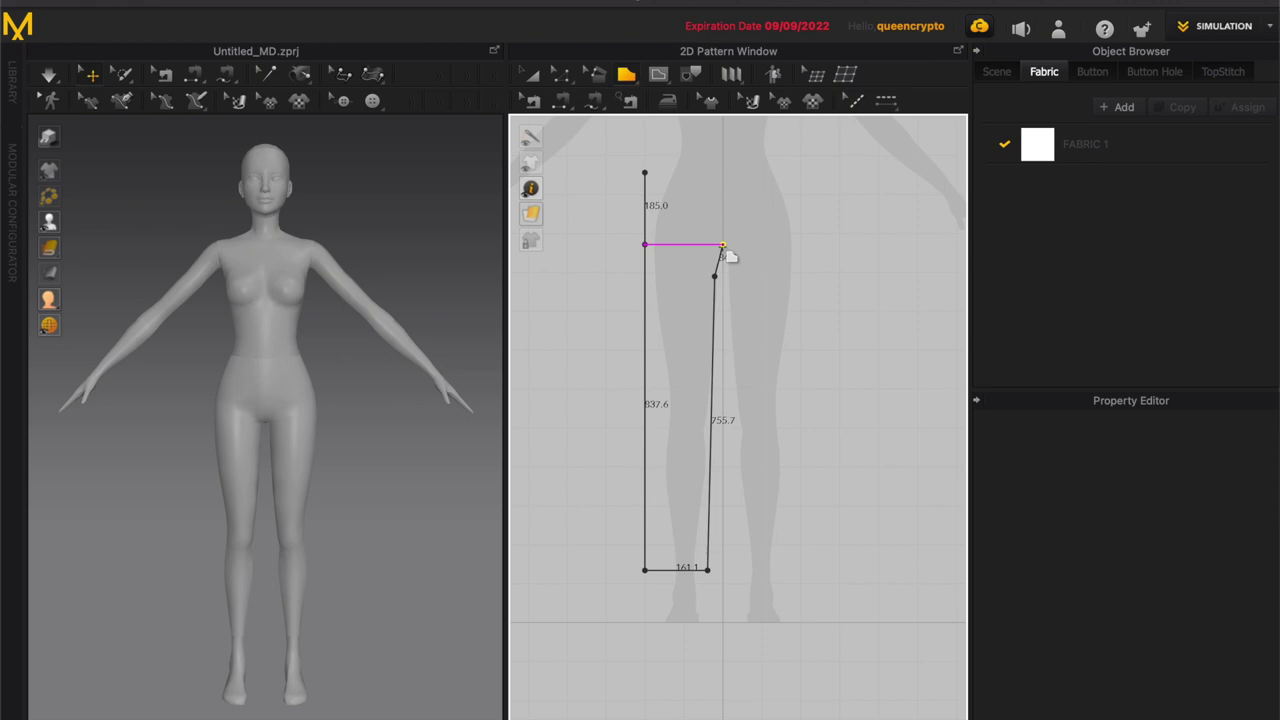
left_click(643, 173)
scroll(627, 198, "down", 2)
scroll(724, 209, "down", 2)
scroll(708, 207, "up", 3)
Step: Unfold the half-trouser pattern across its centre edge and delete the leftover midpoint on the waistline
key("a")
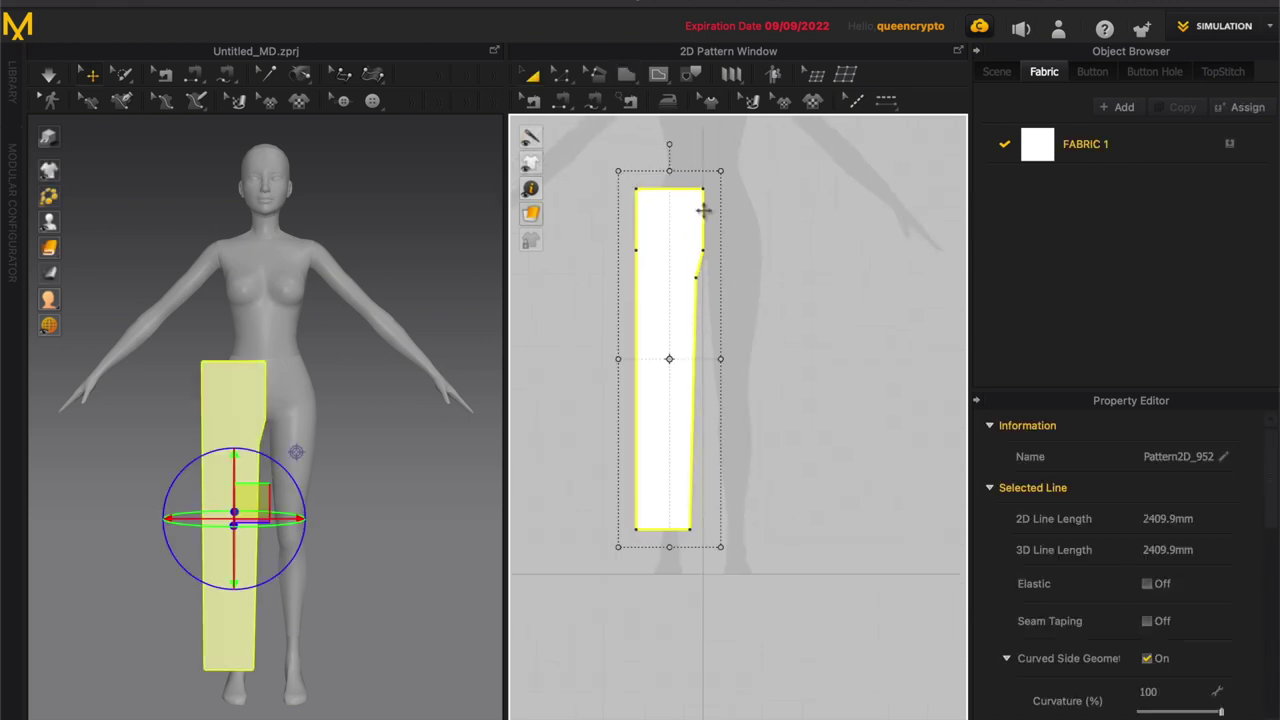
right_click(704, 209)
left_click(820, 392)
scroll(704, 177, "up", 2)
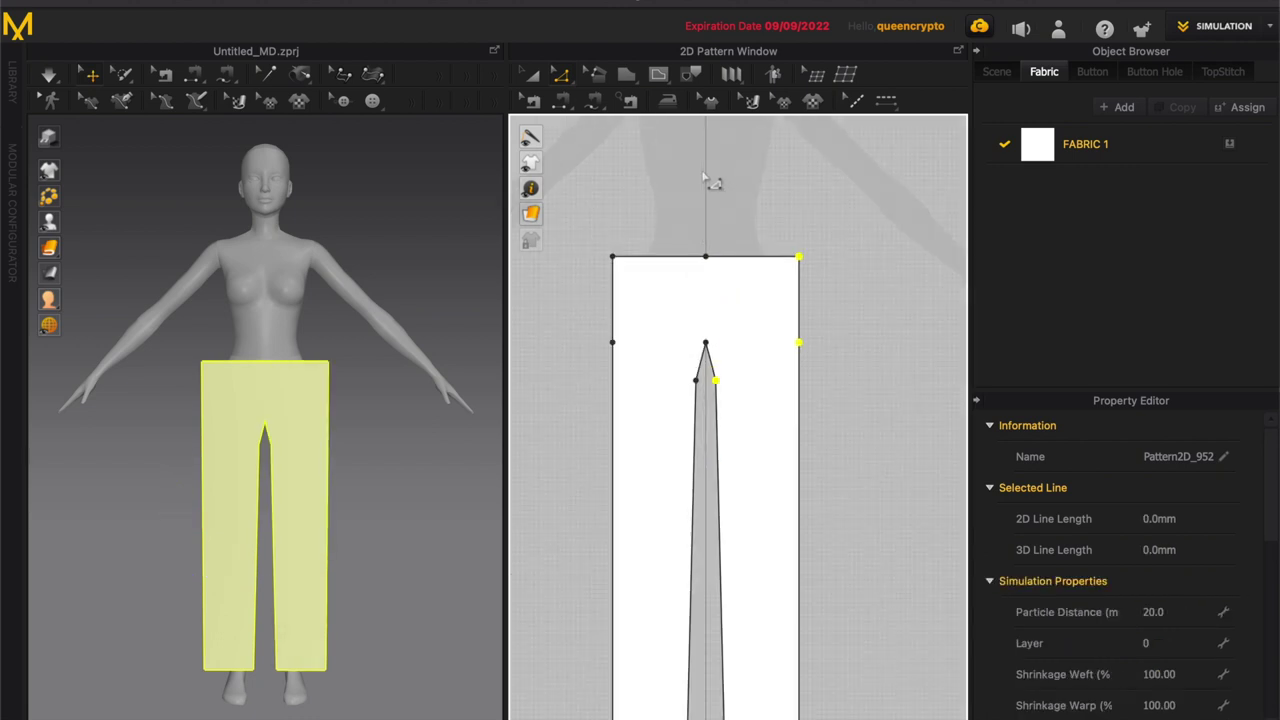
right_click(708, 258)
left_click(744, 270)
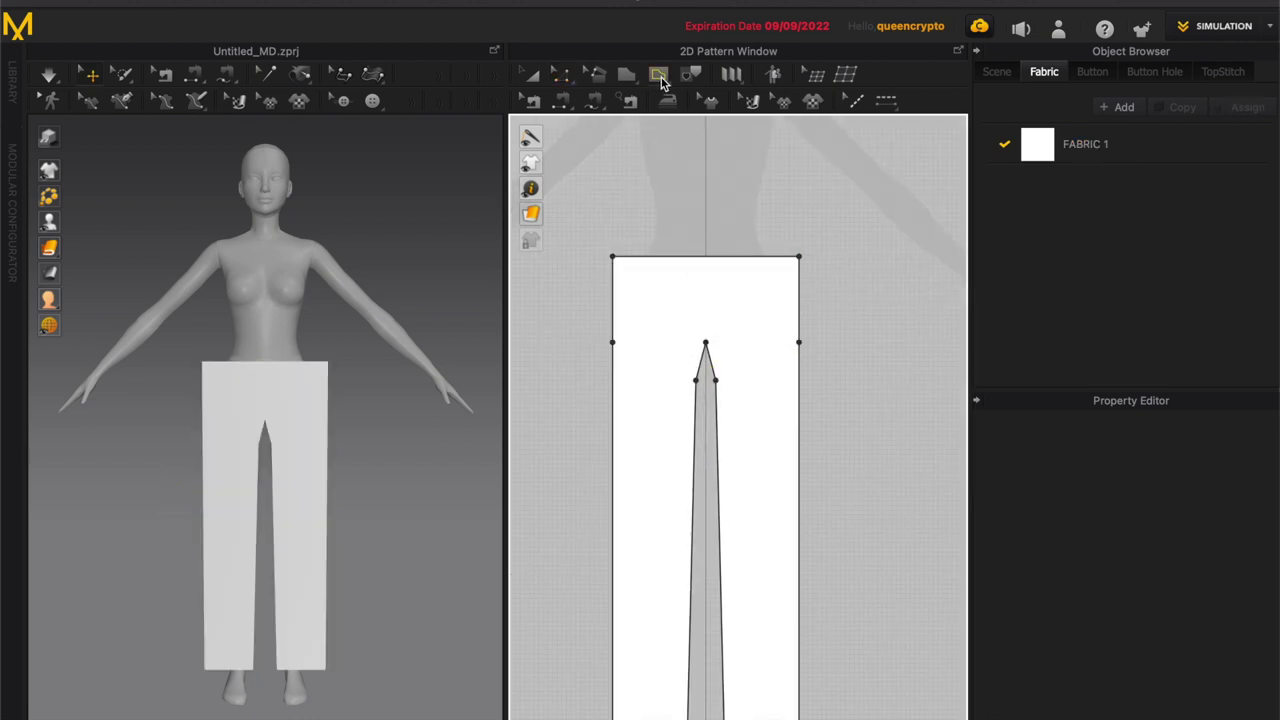
Step: Add an internal line across the trousers just below the waistline and cut the strip above it into a separate waistband
left_click(741, 257)
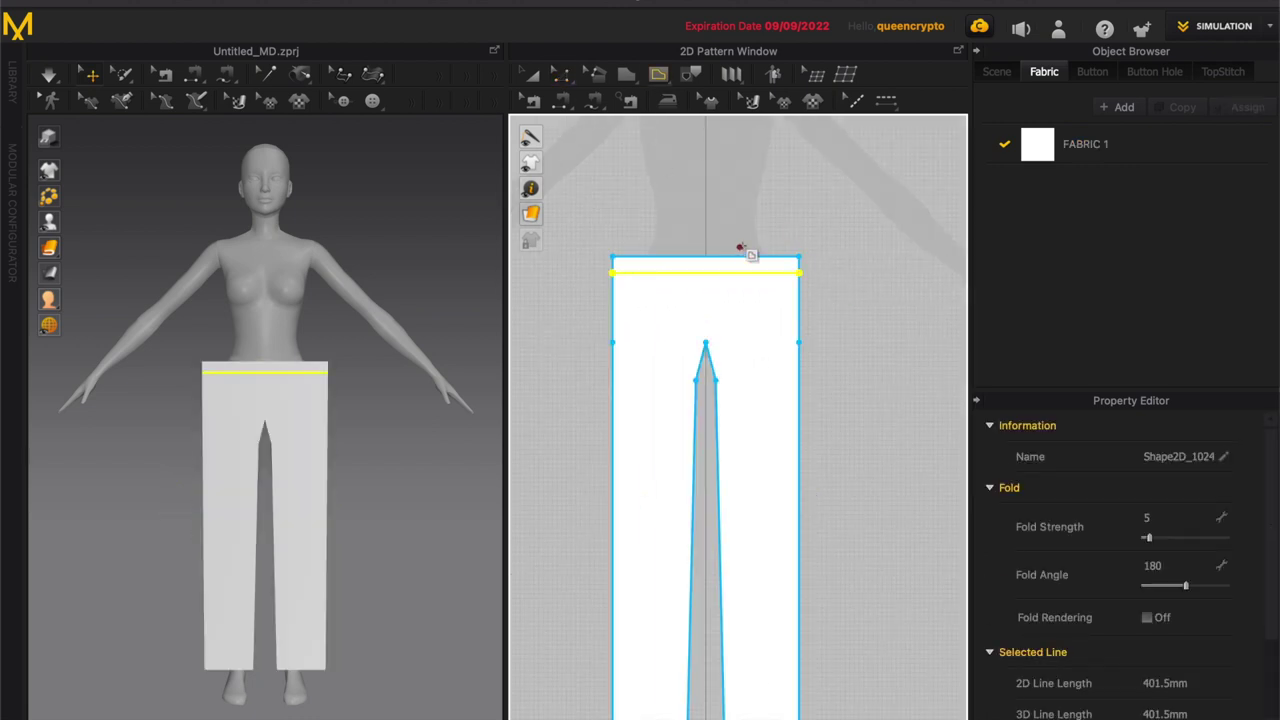
right_click(718, 270)
left_click(771, 416)
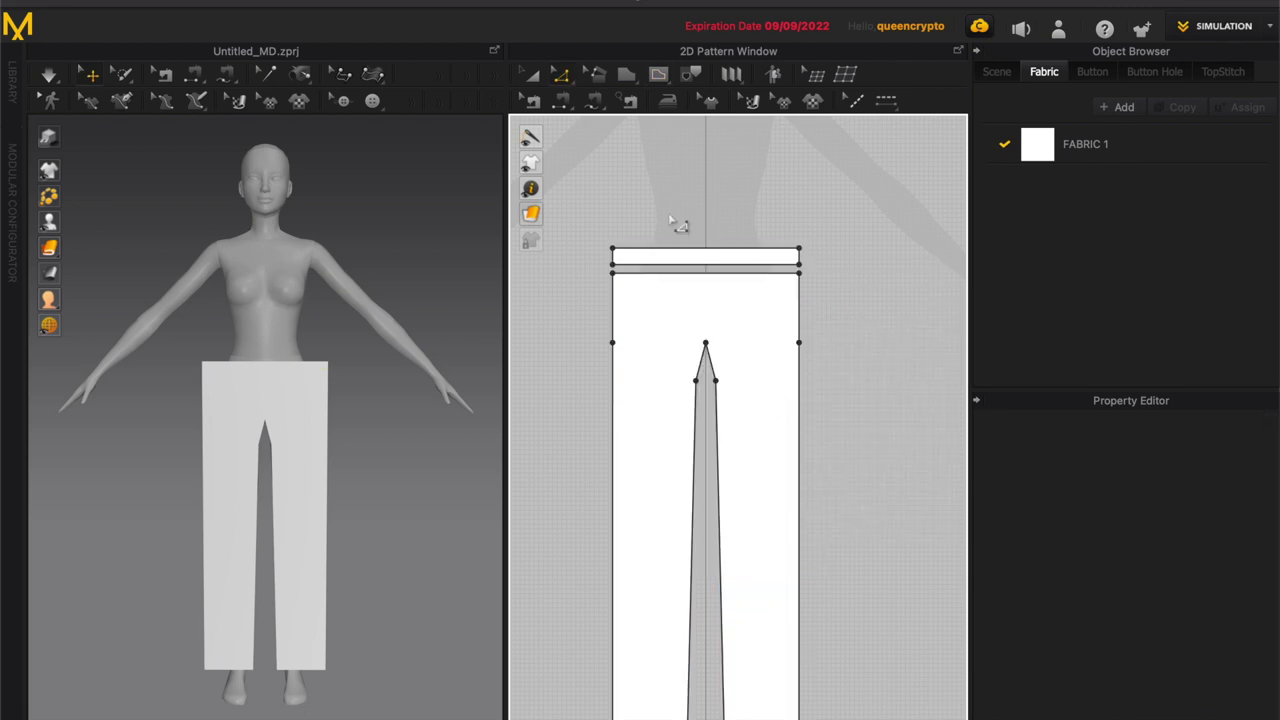
right_click(725, 278)
left_click(760, 415)
scroll(608, 190, "down", 2)
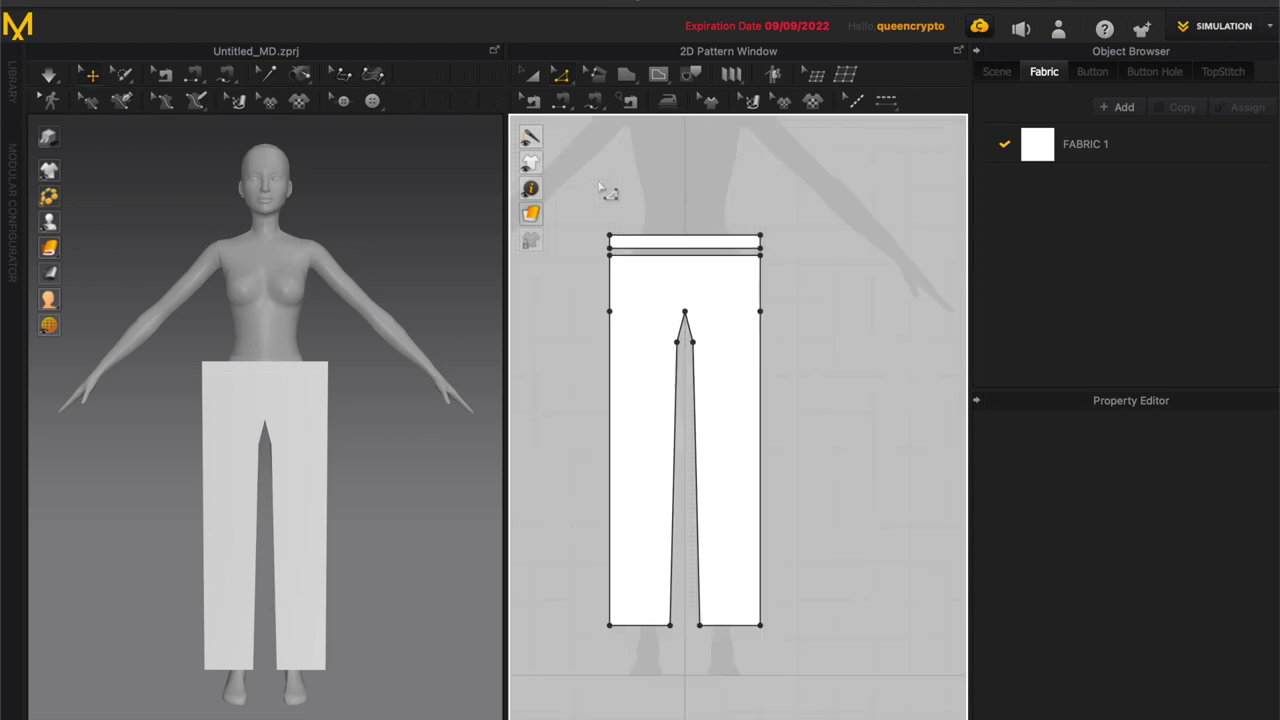
Step: Stretch only the trouser pattern wider toward its outer left side
key("a")
left_click(637, 282)
left_click(640, 238, "shift")
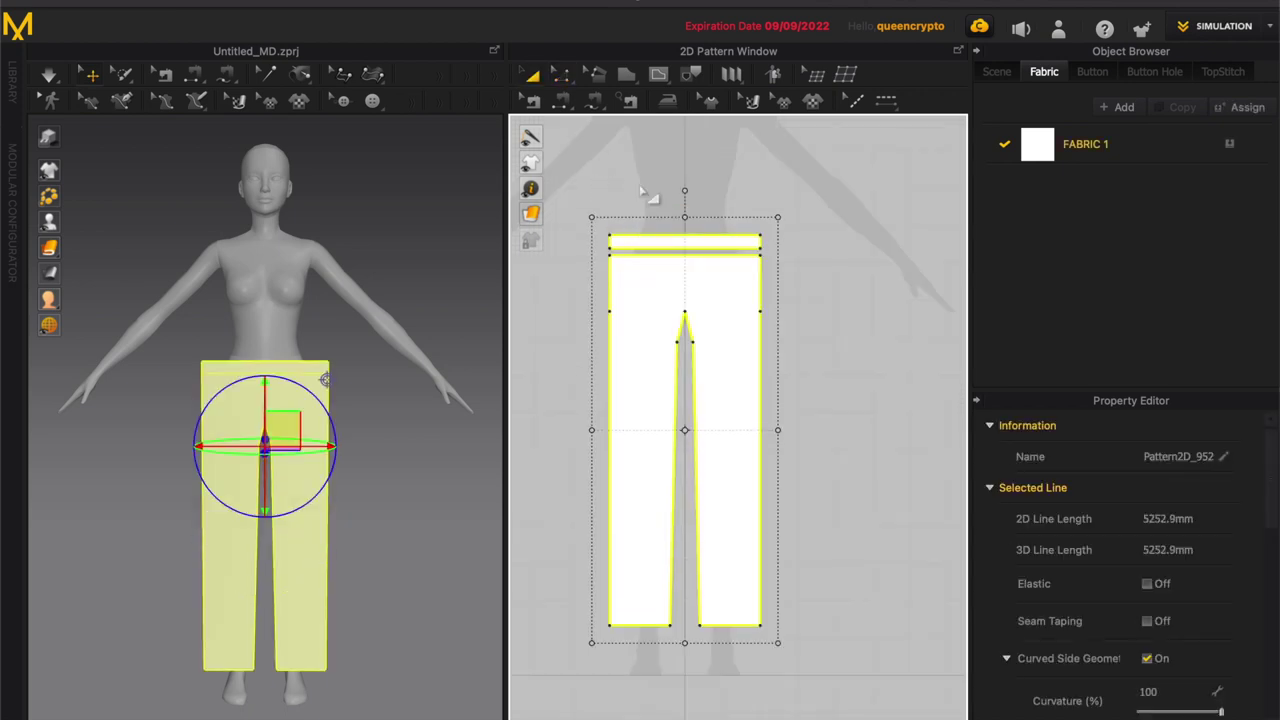
left_click(633, 381)
left_click_drag(588, 441, 568, 440)
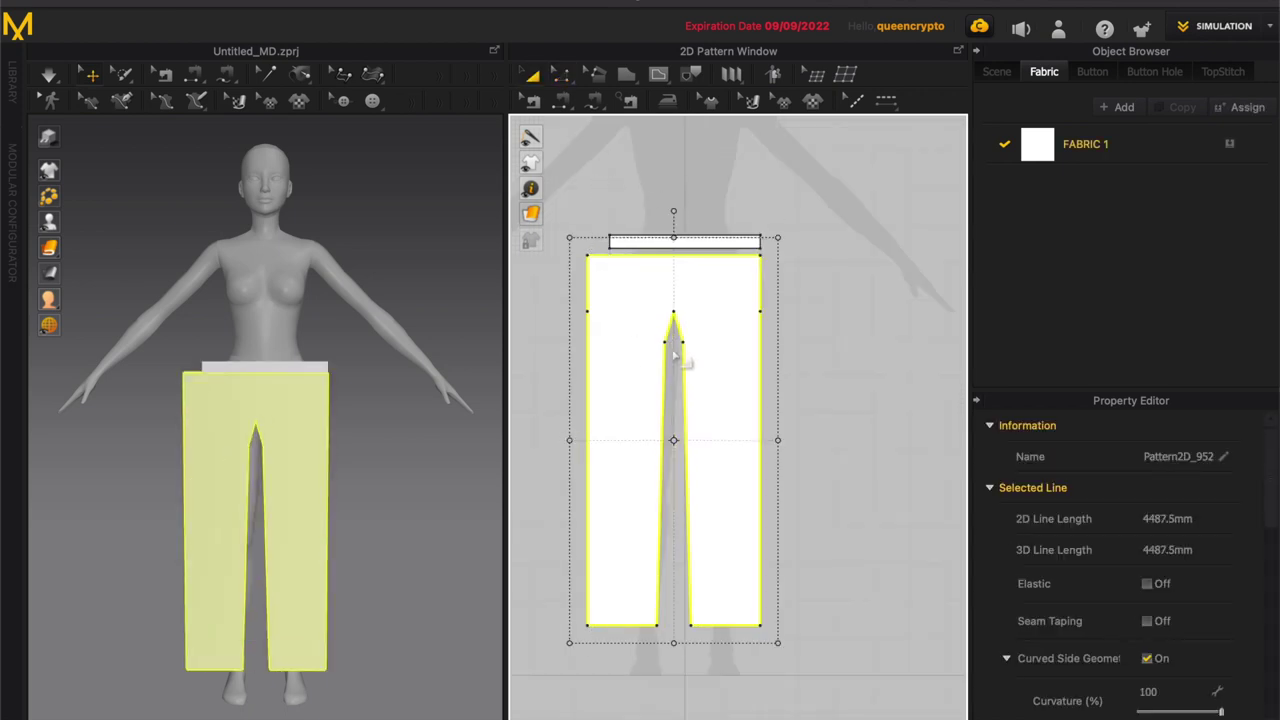
Step: Copy the trouser and waistband patterns and paste the duplicates beside the originals
left_click(643, 239, "shift")
key("super+c")
key("super+v")
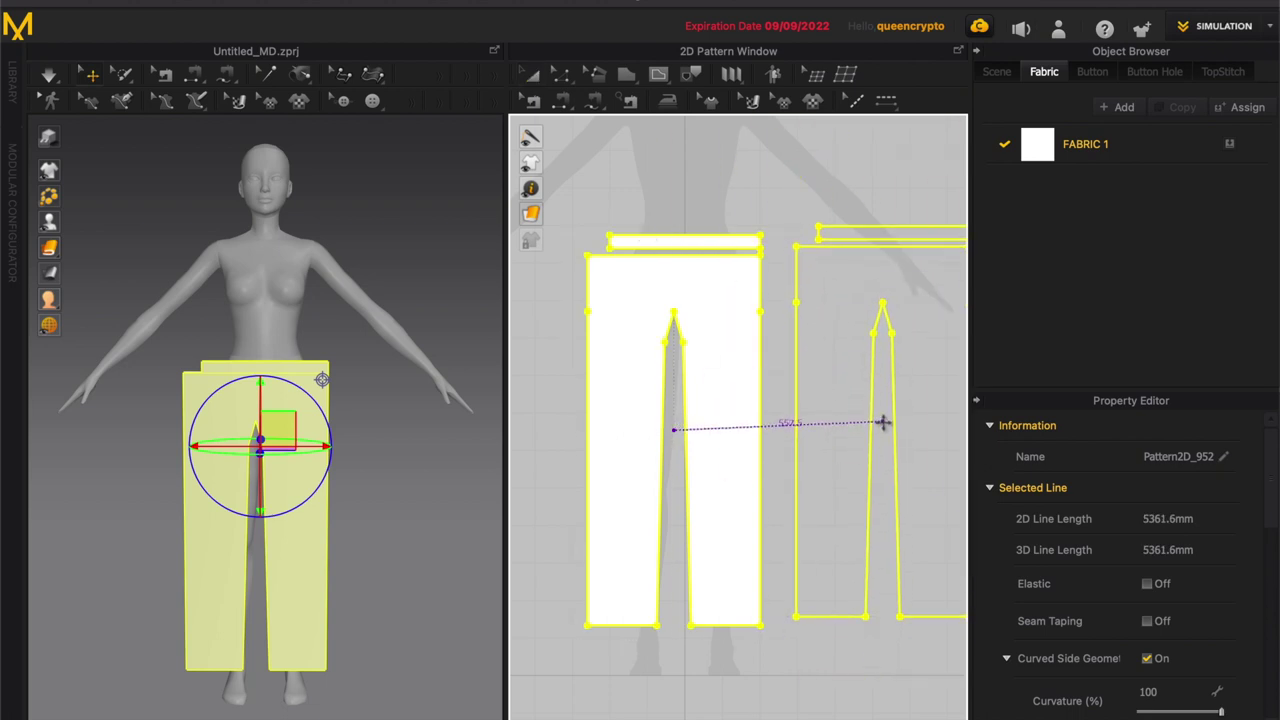
left_click(884, 430)
scroll(603, 200, "down", 1)
Step: Flip the duplicated trouser and waistband horizontally and place them behind the avatar as the back pieces
right_click(385, 428)
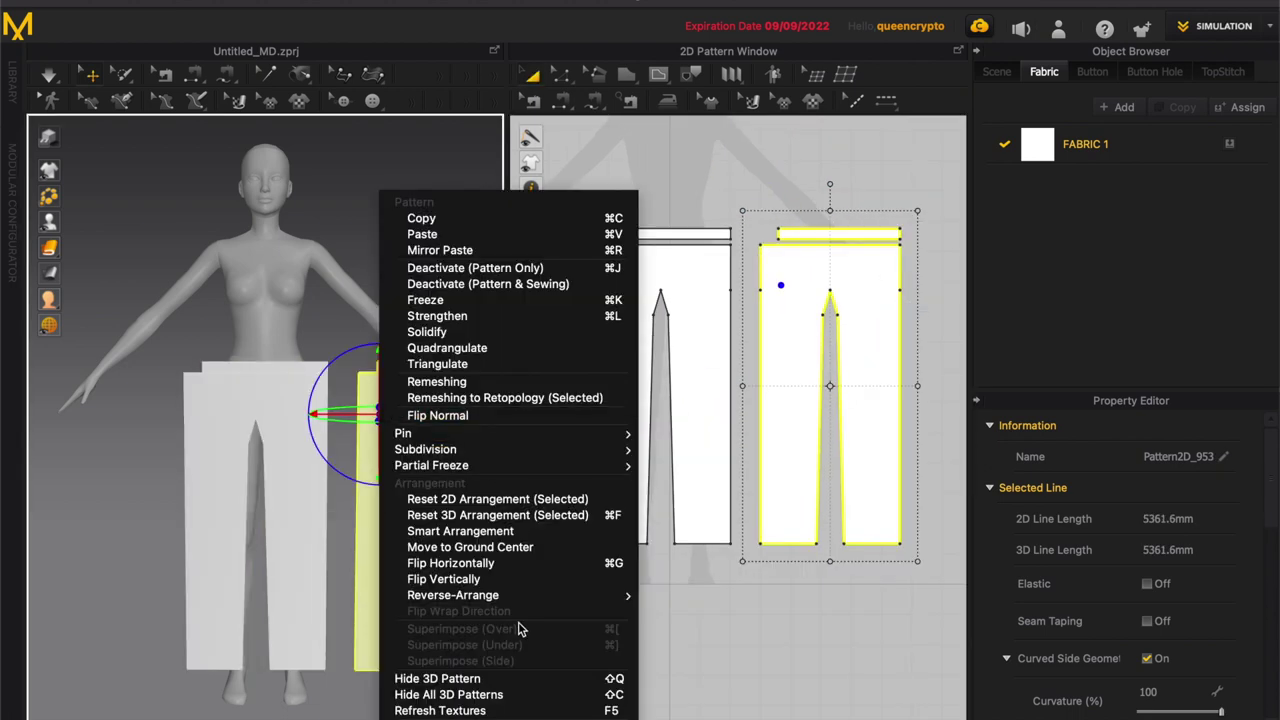
left_click(511, 563)
right_click_drag(420, 298, 220, 424)
scroll(230, 438, "down", 5)
left_click_drag(461, 455, 583, 479)
right_click_drag(495, 470, 450, 463)
left_click_drag(403, 426, 419, 428)
right_click_drag(246, 480, 368, 483)
Step: Sew the upper and lower outer side segments of the front and back panels together on the avatar's right side
left_click(566, 104)
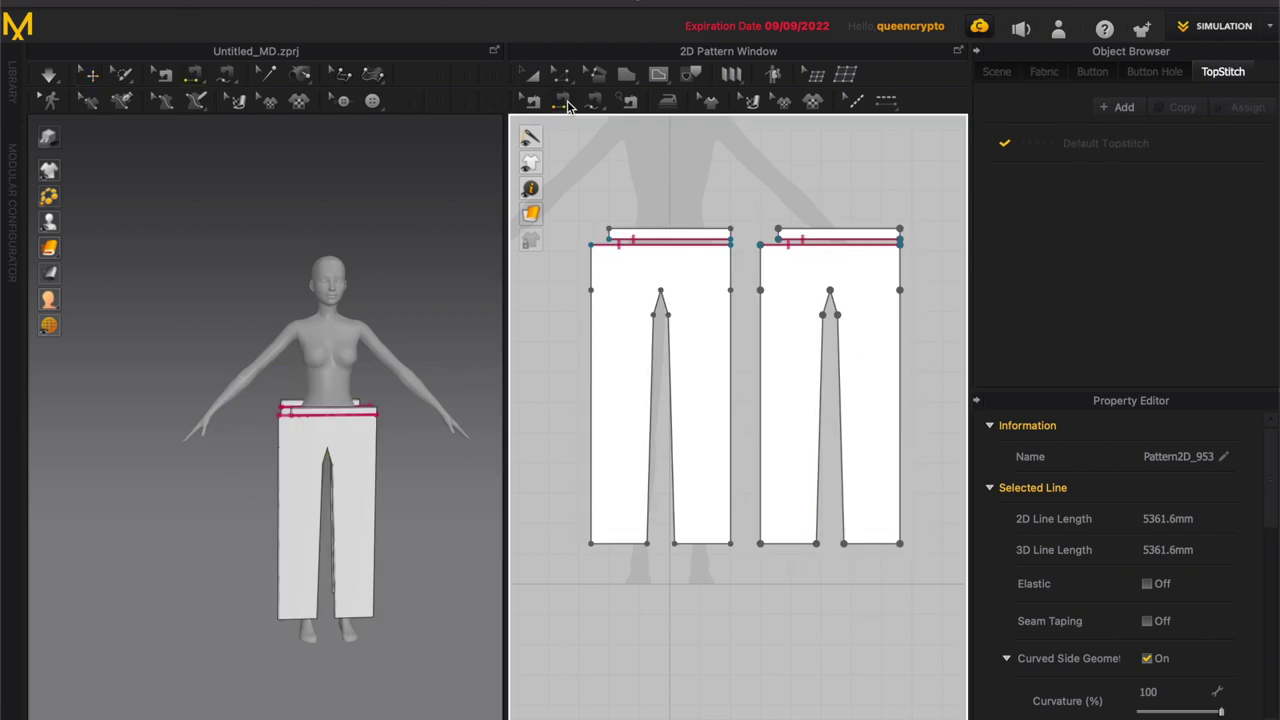
right_click_drag(220, 429, 276, 435)
scroll(416, 472, "up", 5)
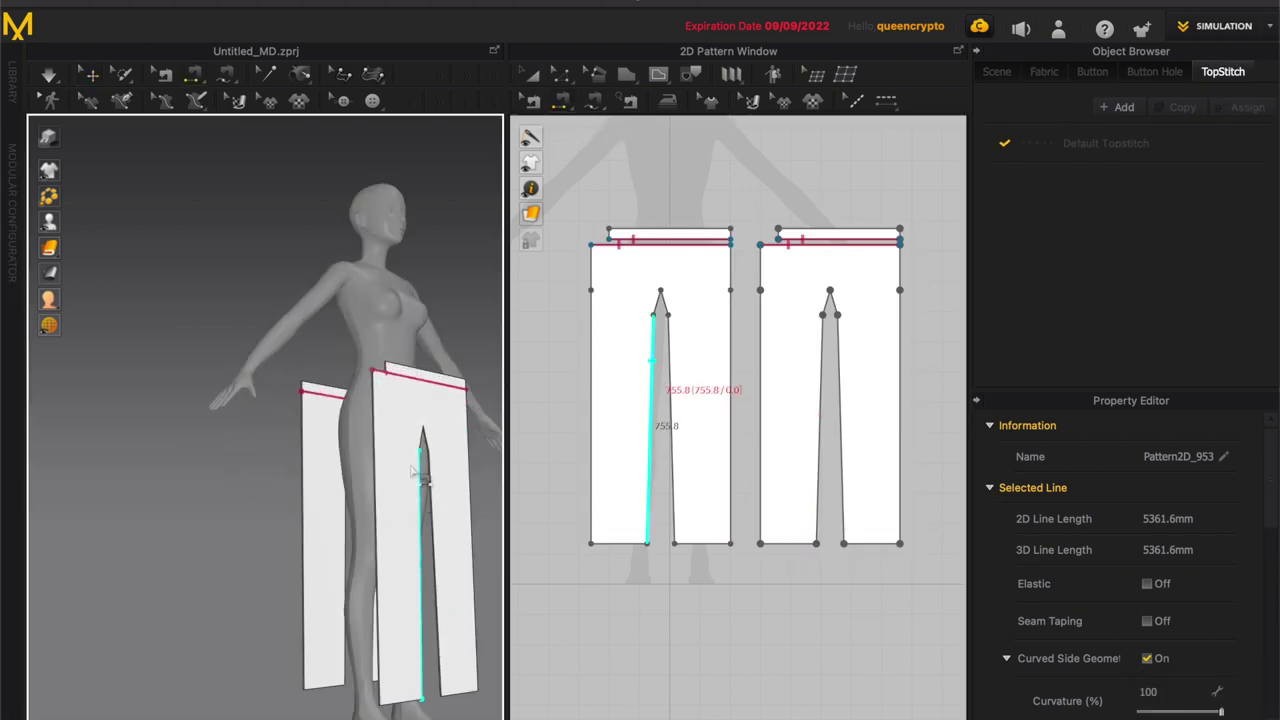
left_click(379, 393)
left_click(308, 414)
left_click(379, 440)
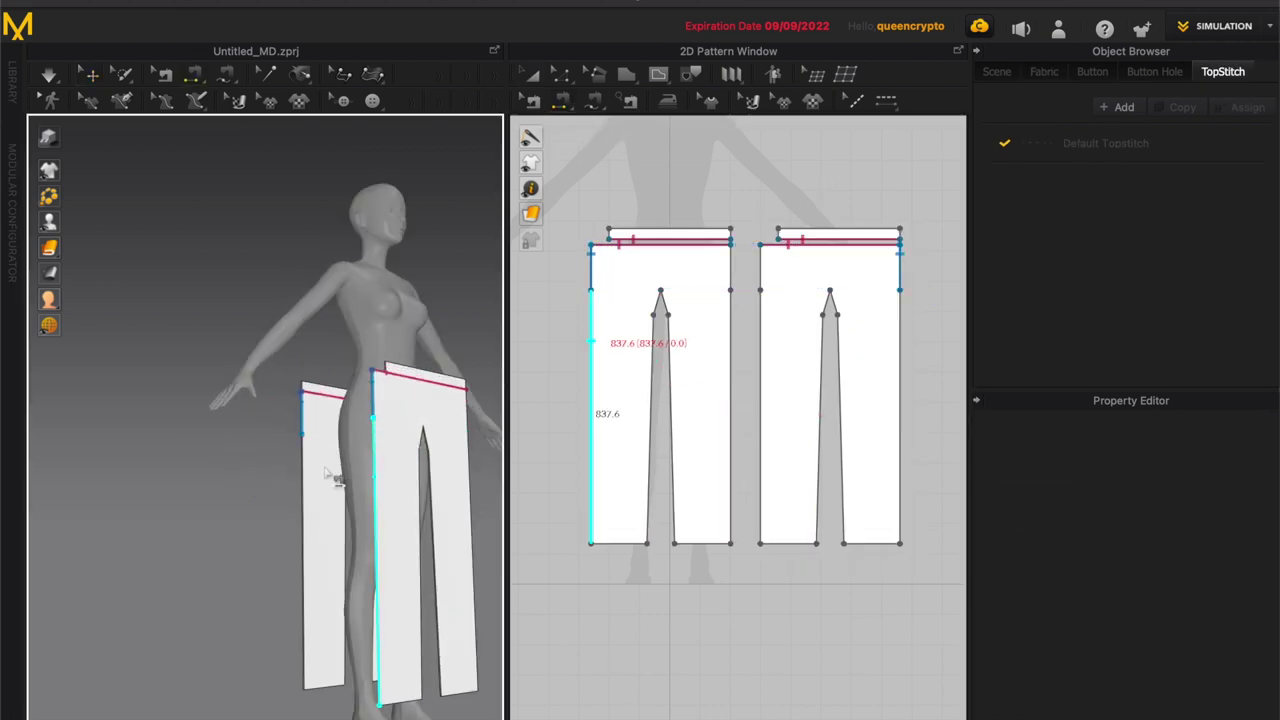
left_click(308, 478)
Step: Sew the matching upper and lower side segments of the front and back panels on the avatar's left side
right_click_drag(385, 476, 285, 472)
left_click(429, 423)
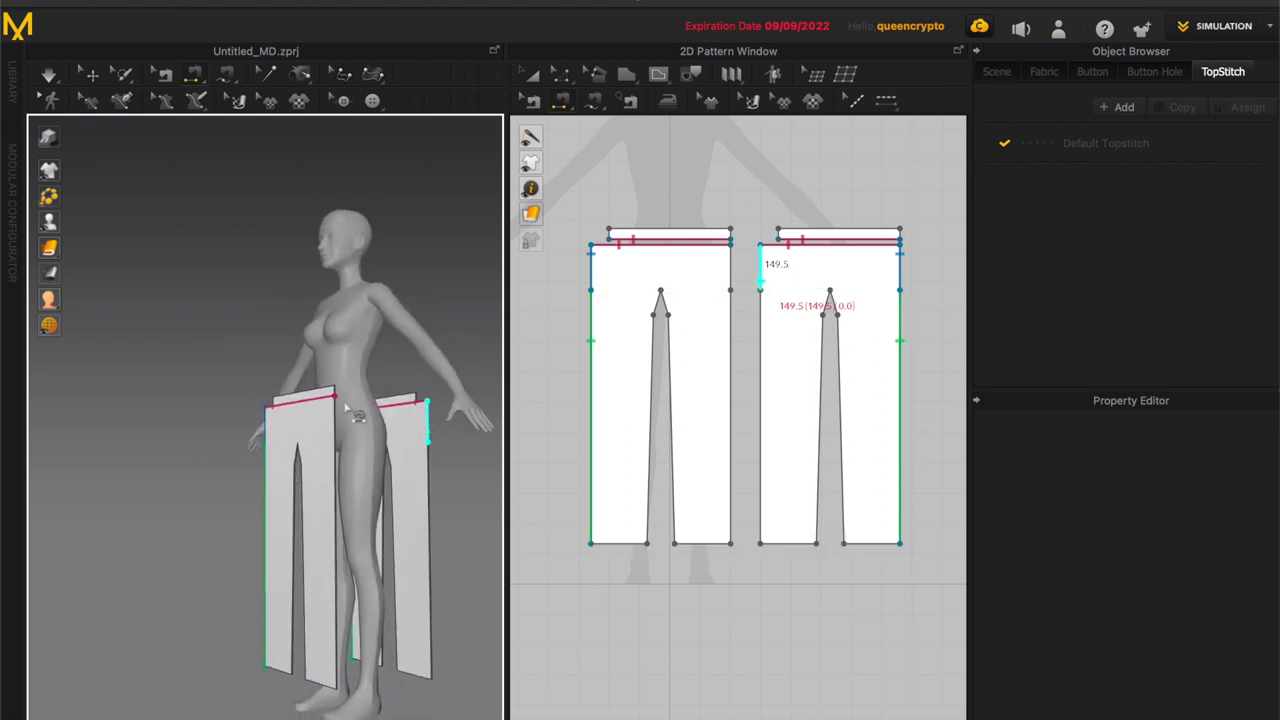
left_click(336, 418)
left_click(430, 478)
left_click(336, 479)
Step: Sew the front and back inner leg and crotch segments together on both legs
right_click_drag(337, 479, 200, 473)
left_click(352, 482)
right_click_drag(446, 478, 492, 465)
left_click(453, 480)
left_click(452, 462)
right_click_drag(345, 472, 453, 465)
left_click(312, 455)
left_click(305, 455)
right_click_drag(317, 457, 214, 456)
left_click(448, 455)
right_click_drag(286, 477, 390, 472)
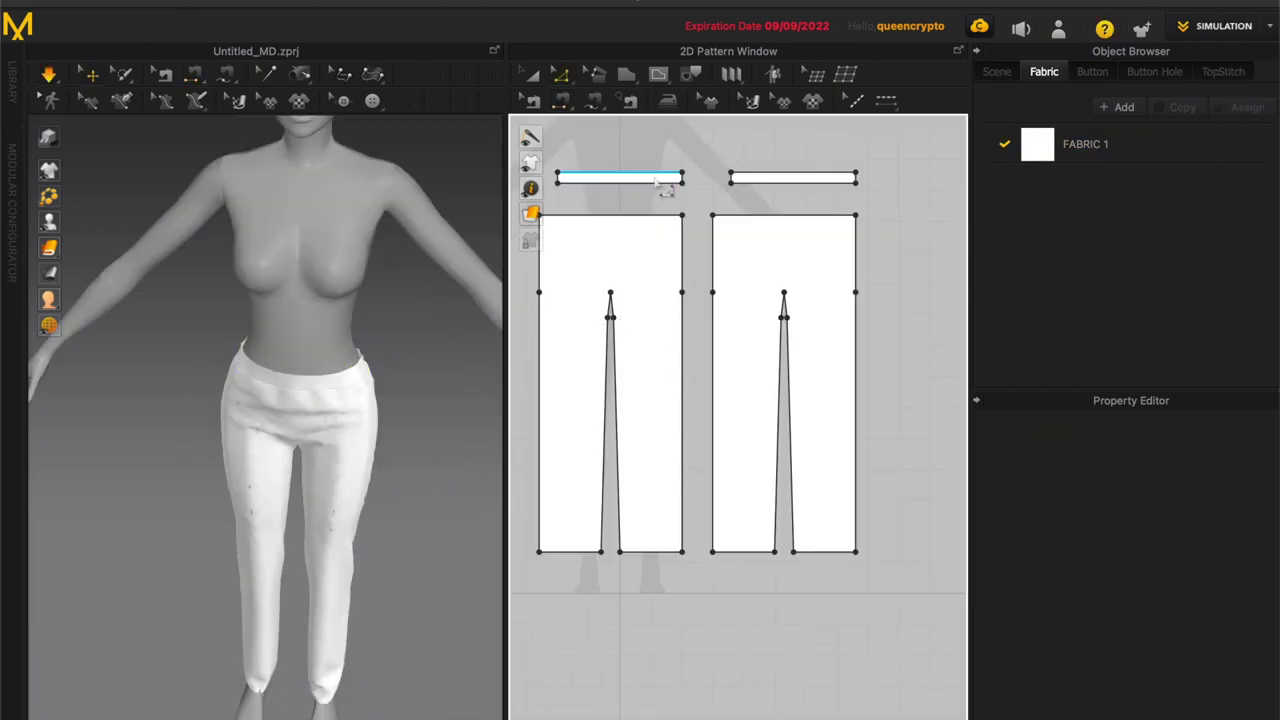
Step: Narrow both waistband pieces together to a combined outline length of about 1621 mm
left_click(638, 184)
scroll(645, 196, "up", 1)
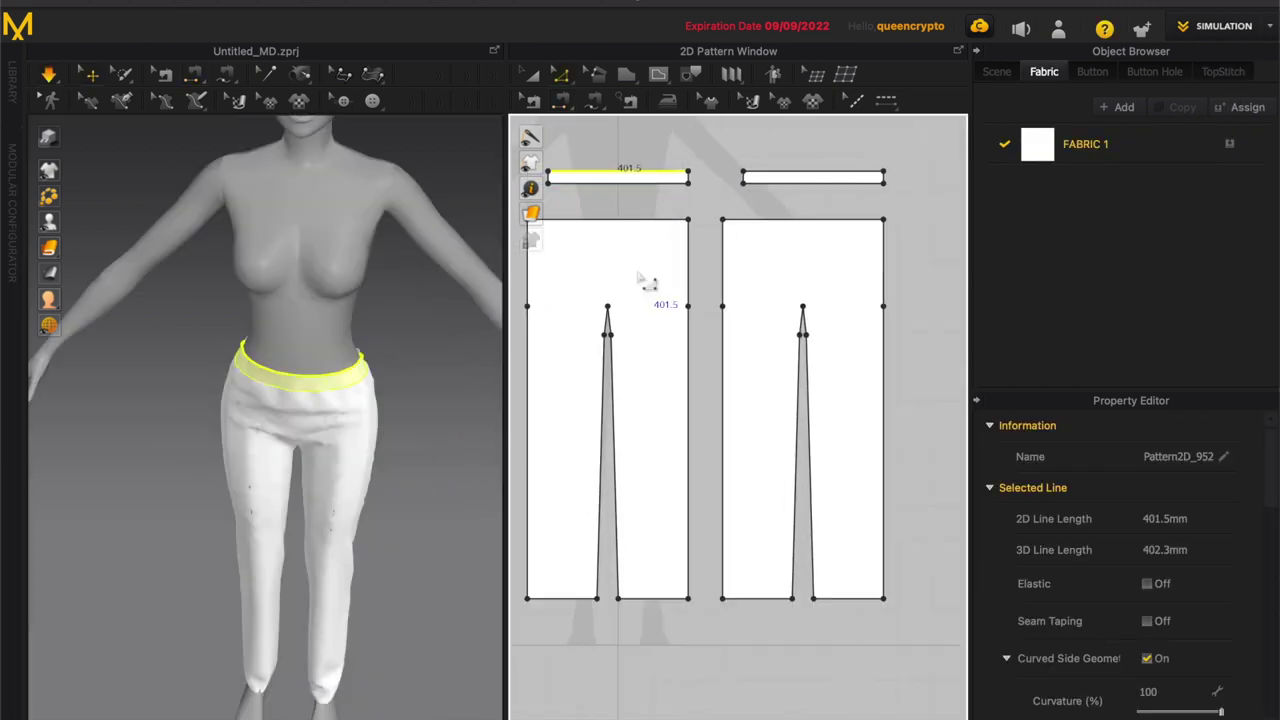
key("a")
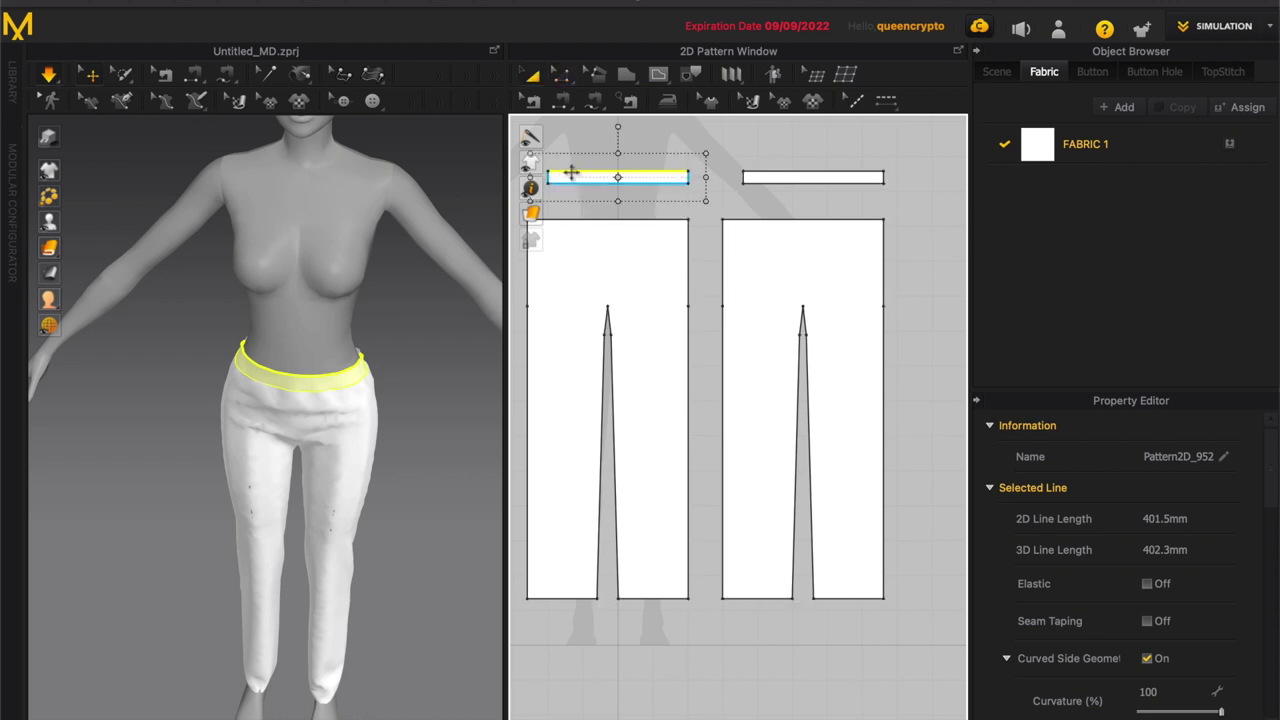
left_click(807, 179, "shift")
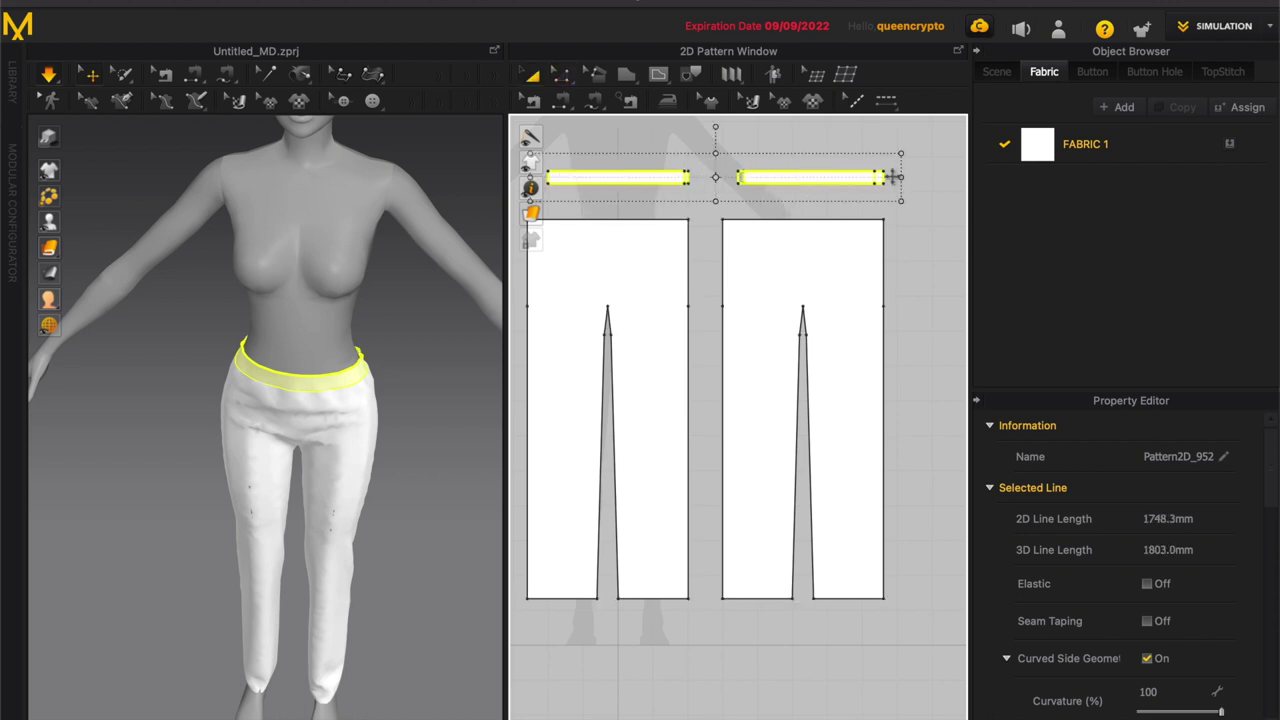
left_click_drag(901, 177, 875, 177)
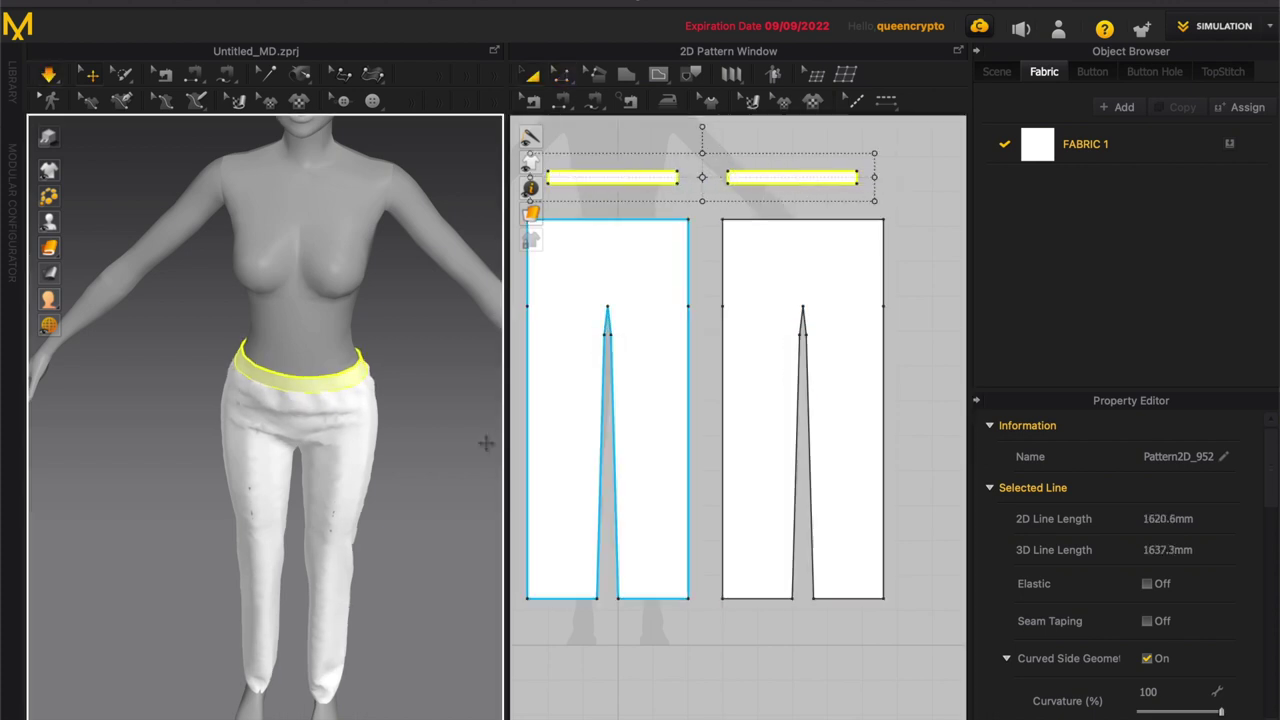
scroll(420, 417, "up", 2)
mouse_move(421, 417)
right_mouse_down()
mouse_move(420, 403)
mouse_move(415, 413)
right_mouse_up()
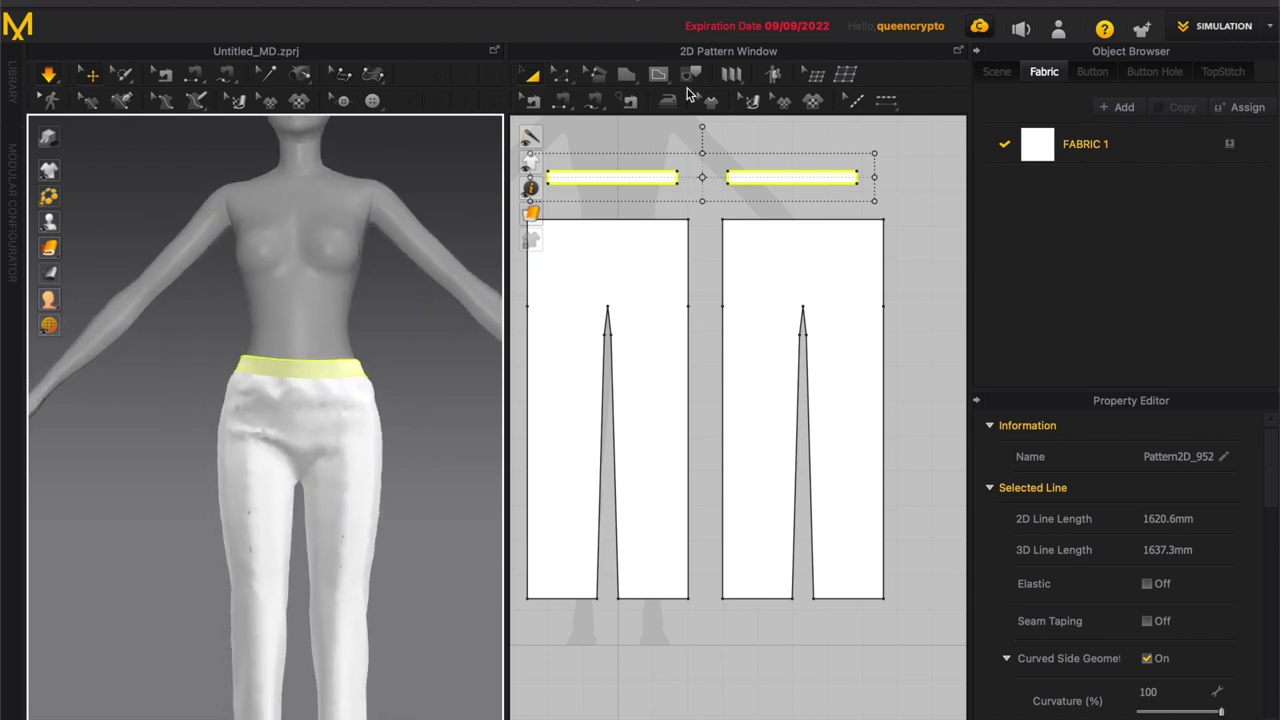
Step: Select all four pattern pieces and look through their properties
right_click(769, 177)
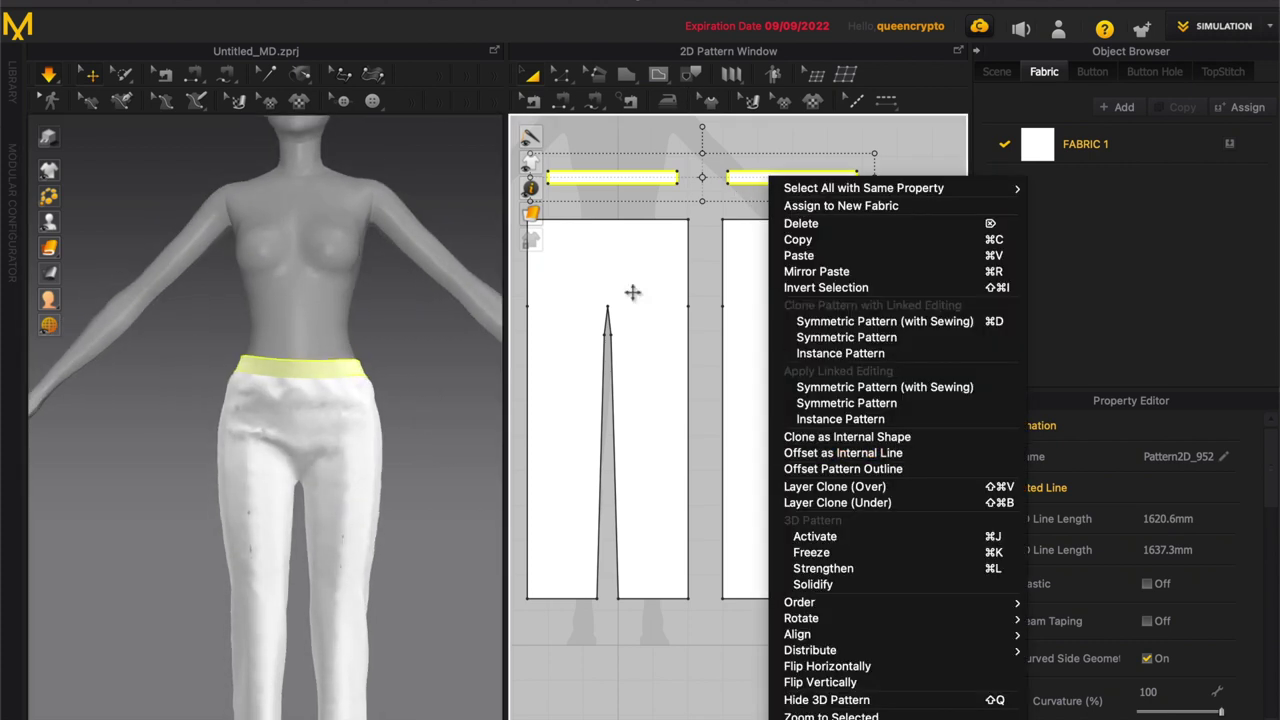
left_click(678, 140)
scroll(678, 168, "down", 2)
left_click_drag(877, 541, 540, 162)
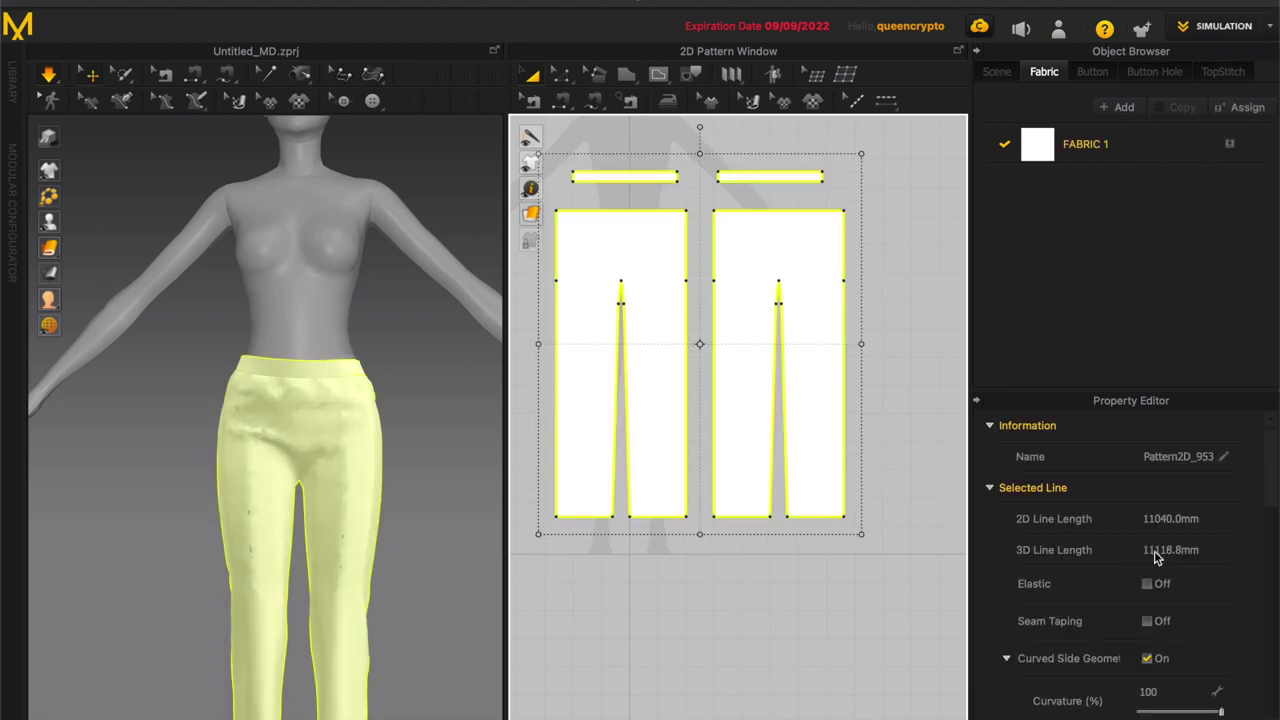
left_click_drag(1270, 495, 1248, 714)
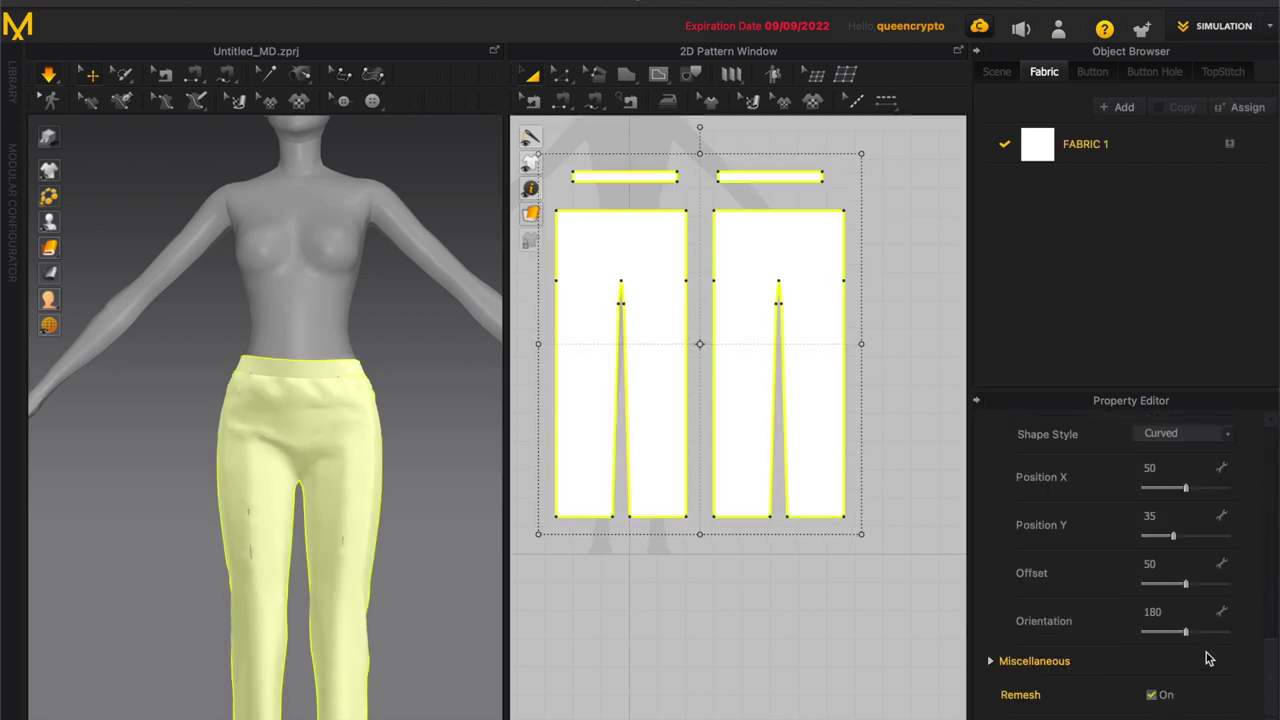
left_click_drag(1272, 645, 1274, 432)
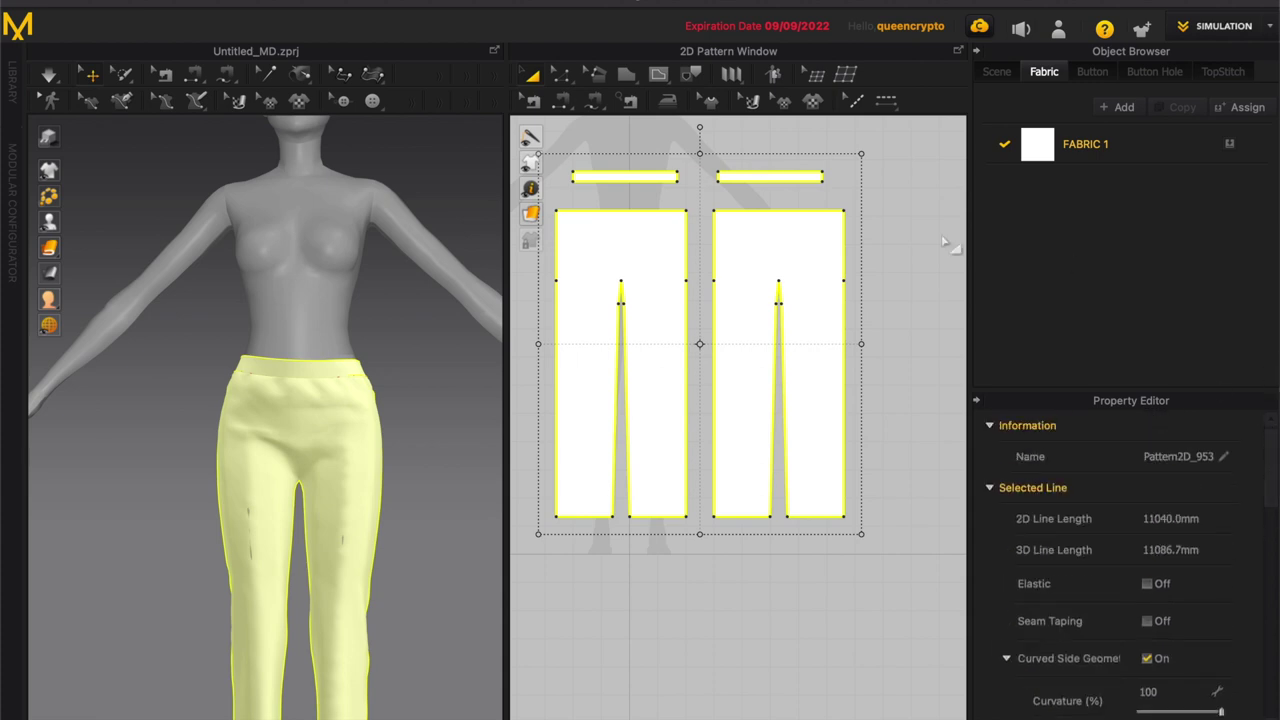
left_click(766, 158)
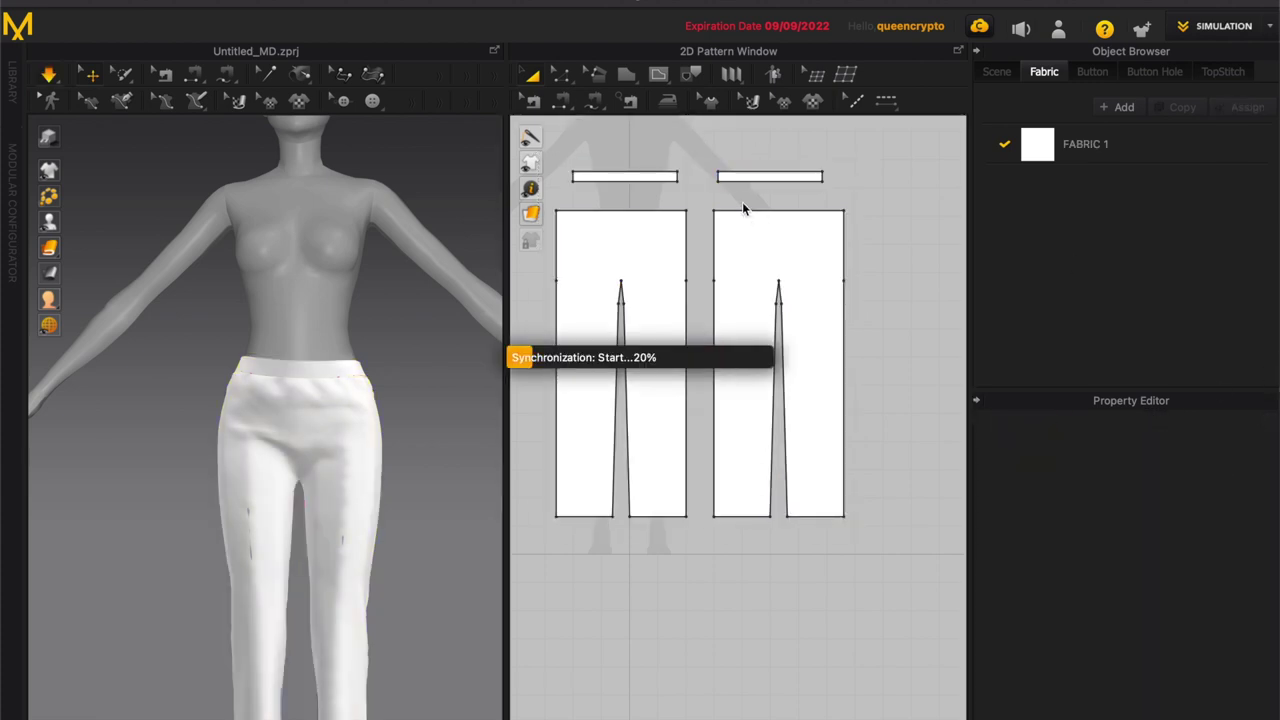
Step: Stop the simulation and create under-layer clones of both waistband pieces, placing them beside the originals
key("space")
left_click(725, 178)
left_click(660, 180, "shift")
right_click(658, 181)
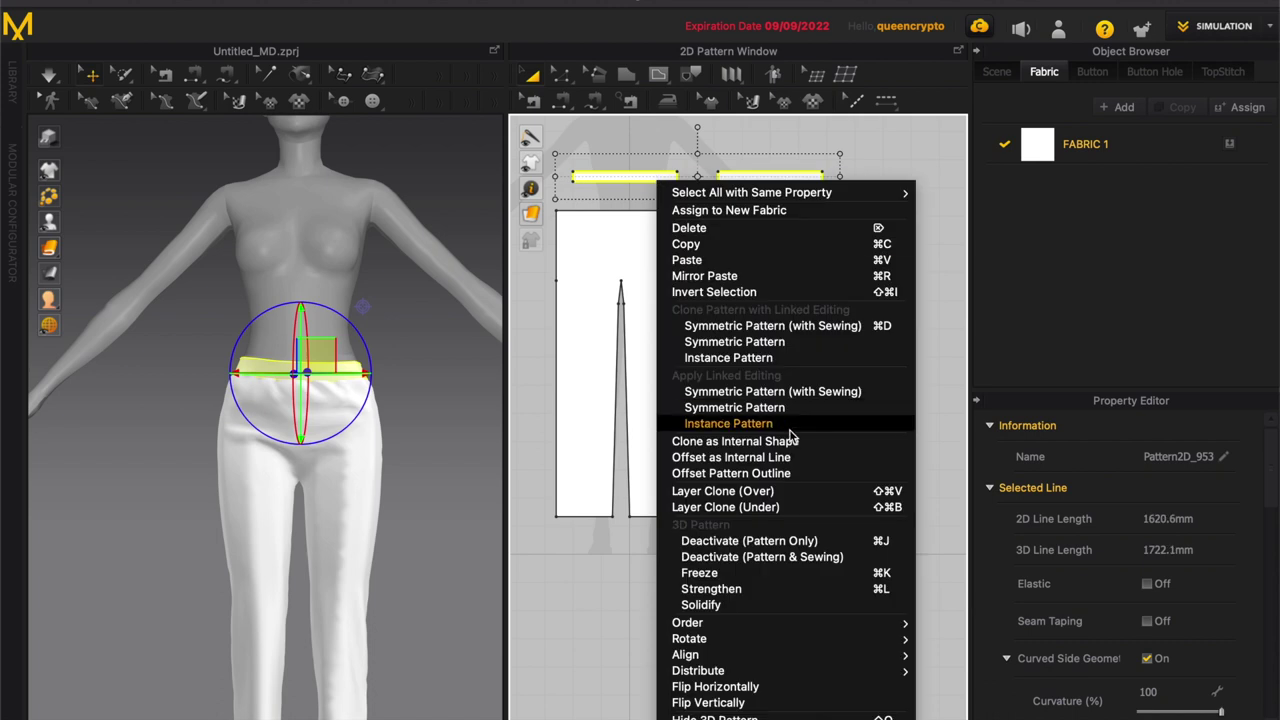
left_click(760, 507)
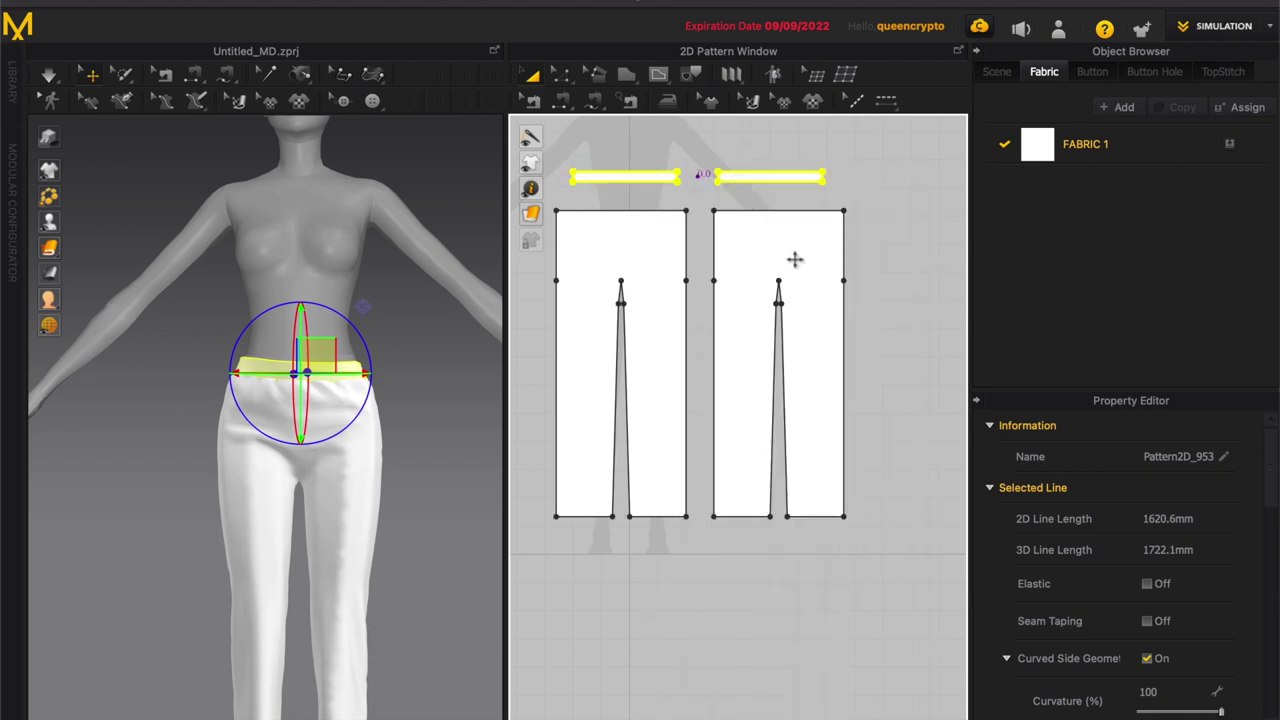
left_click(925, 227)
Step: Remove the linked editing from the two original waistband pieces
left_click(708, 222)
left_click(614, 222, "shift")
right_click(607, 223)
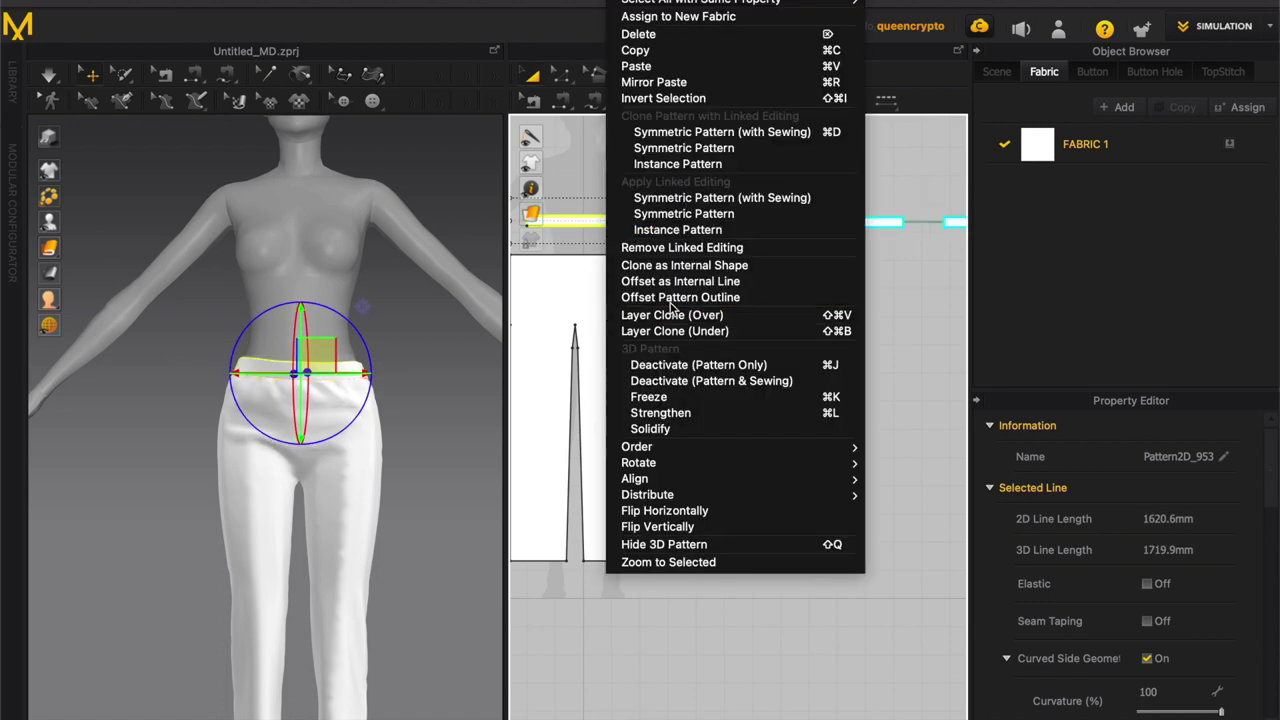
left_click(682, 247)
left_click(680, 220)
right_click(621, 222)
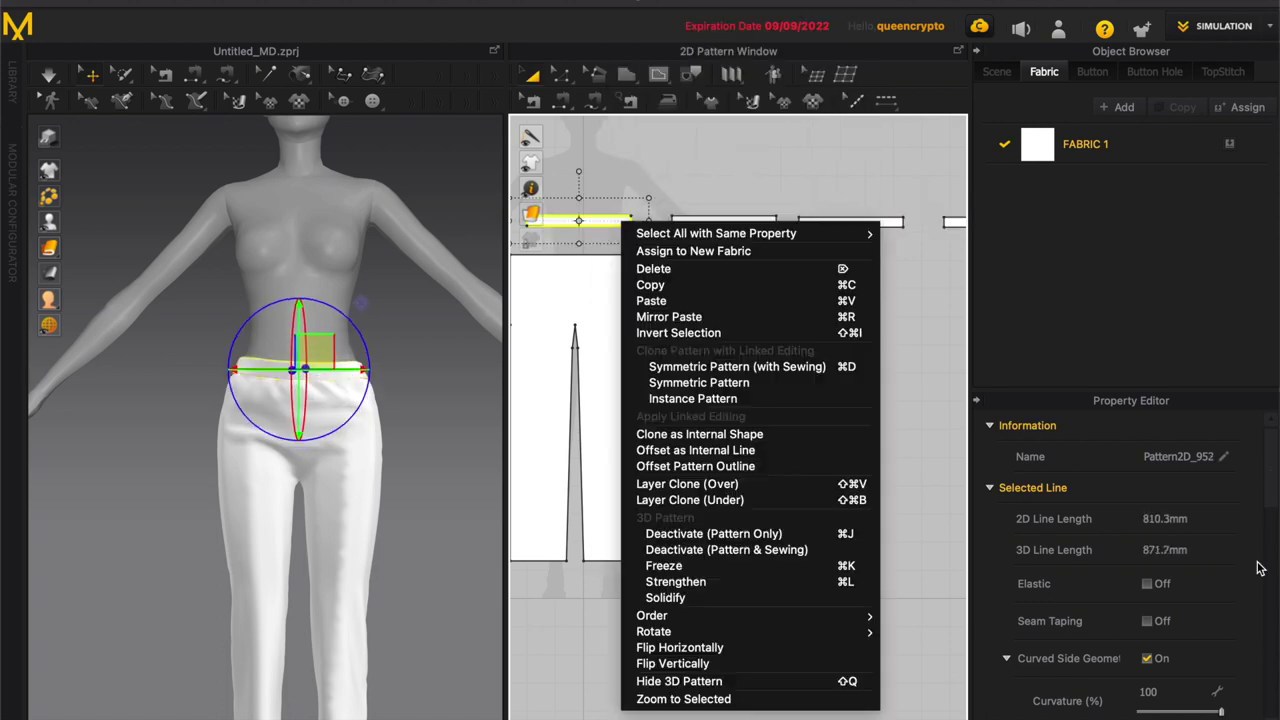
Step: Turn on Elastic for both original waistband pieces
left_click(668, 222)
left_click(625, 222, "shift")
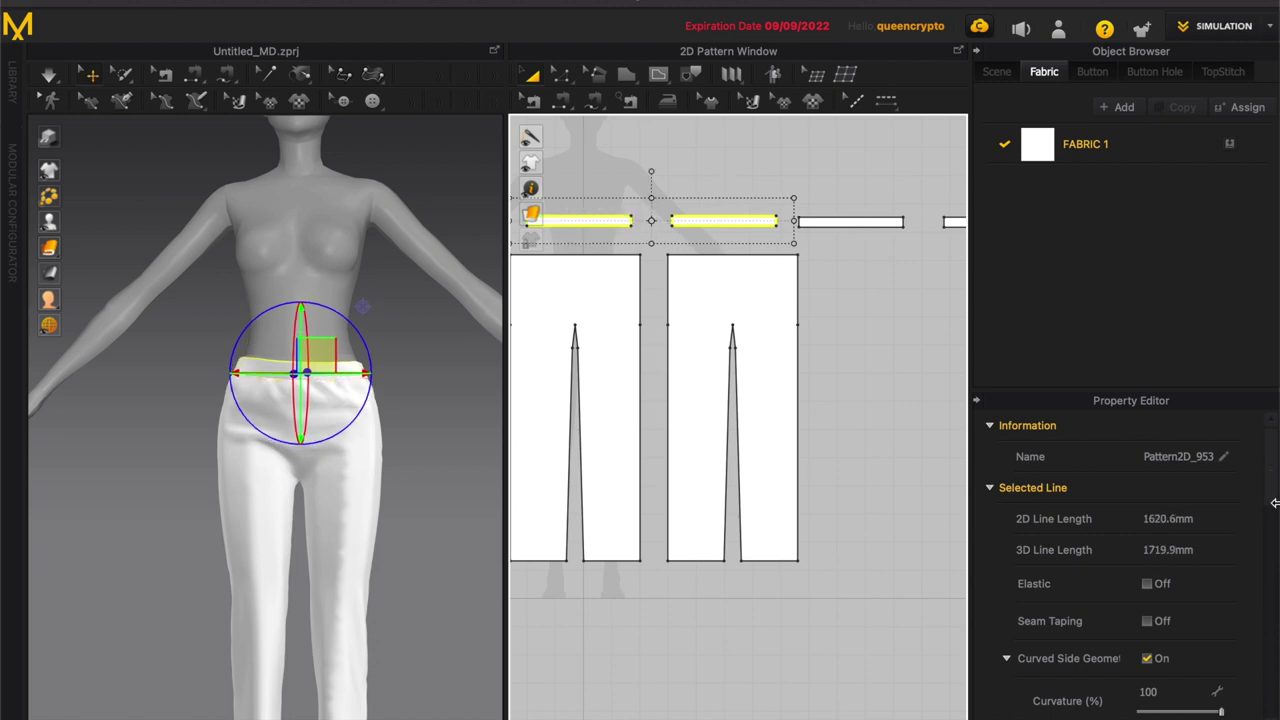
scroll(1150, 520, "down", 1)
left_click(1147, 558)
Step: Run the simulation and examine how the waistband and trousers fit around the avatar's hips
key("space")
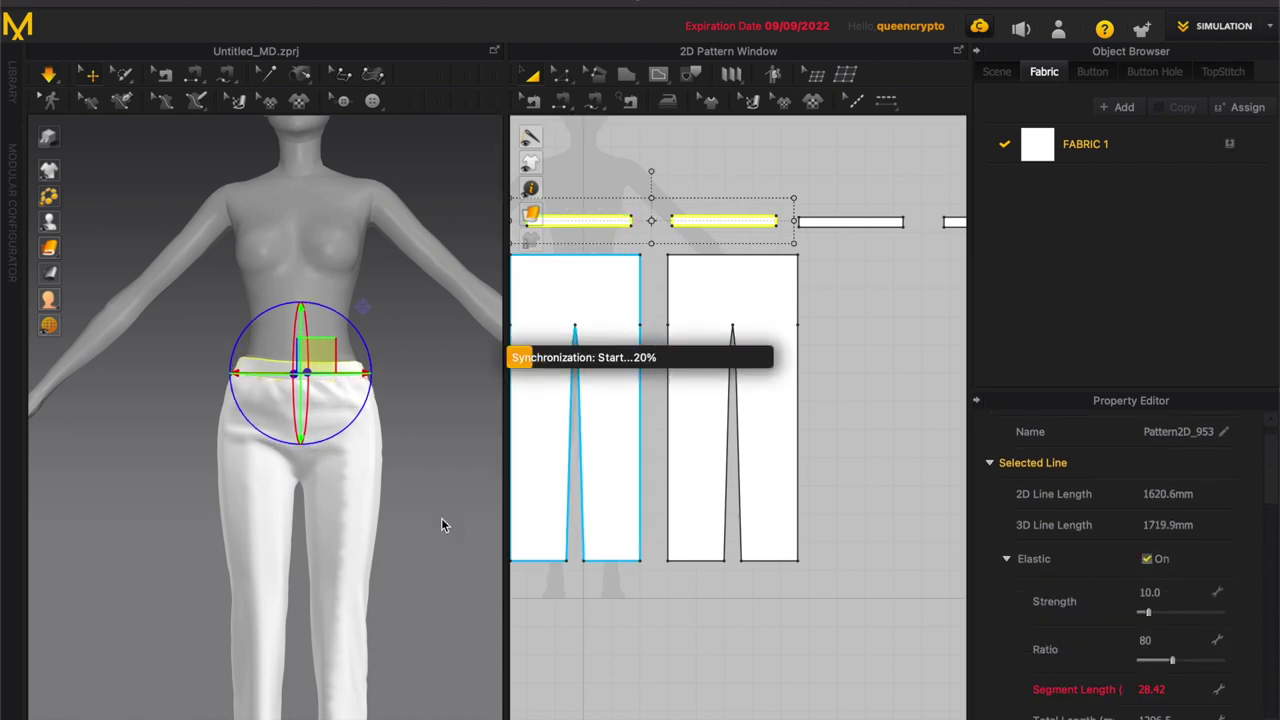
scroll(443, 523, "up", 3)
right_click_drag(443, 523, 239, 383)
scroll(254, 466, "up", 2)
left_click(262, 430)
middle_click_drag(178, 275, 103, 215)
scroll(852, 410, "down", 2)
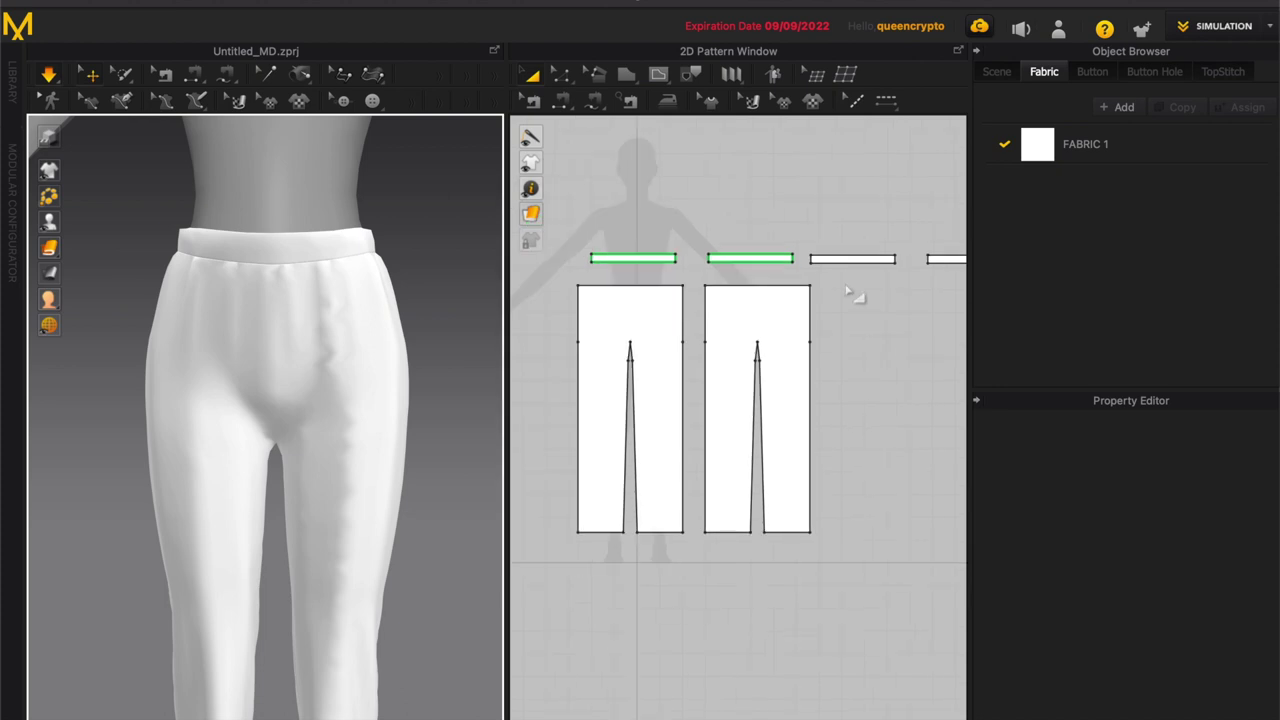
Step: Narrow the two original elastic waistband pieces above the trouser panels together
left_click(850, 259)
scroll(655, 292, "down", 3)
left_click(855, 268)
left_click(650, 269)
left_click(739, 271, "shift")
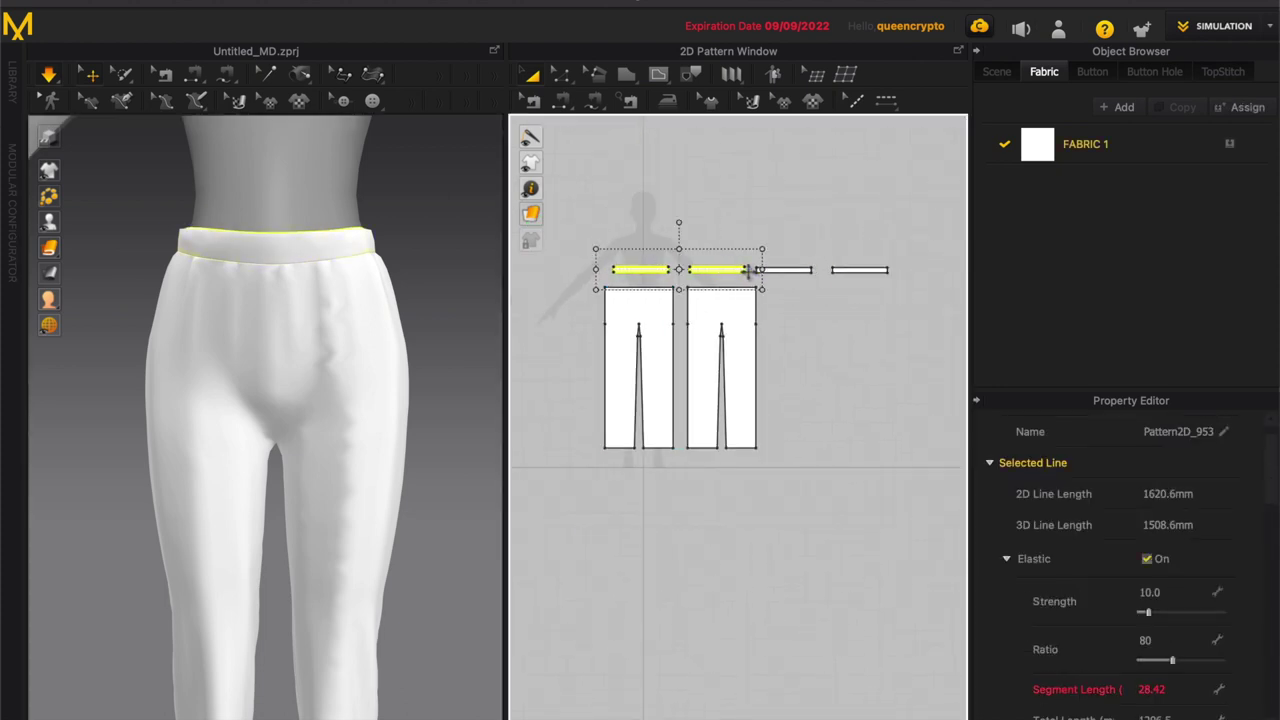
left_click_drag(757, 269, 751, 270)
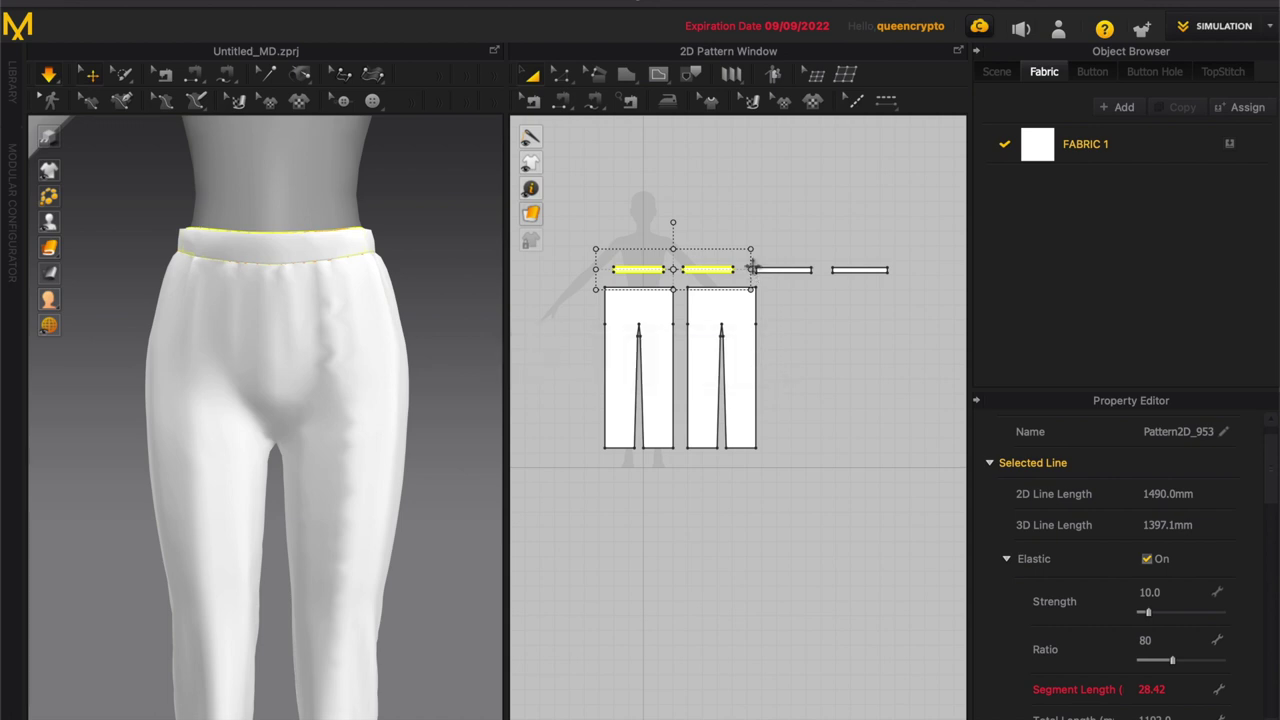
Step: Widen the two under-layer waistband clones, move them higher beside the avatar silhouette, and run the simulation
left_click(800, 270)
left_click(850, 270)
left_click(790, 270, "shift")
left_click_drag(888, 270, 895, 221)
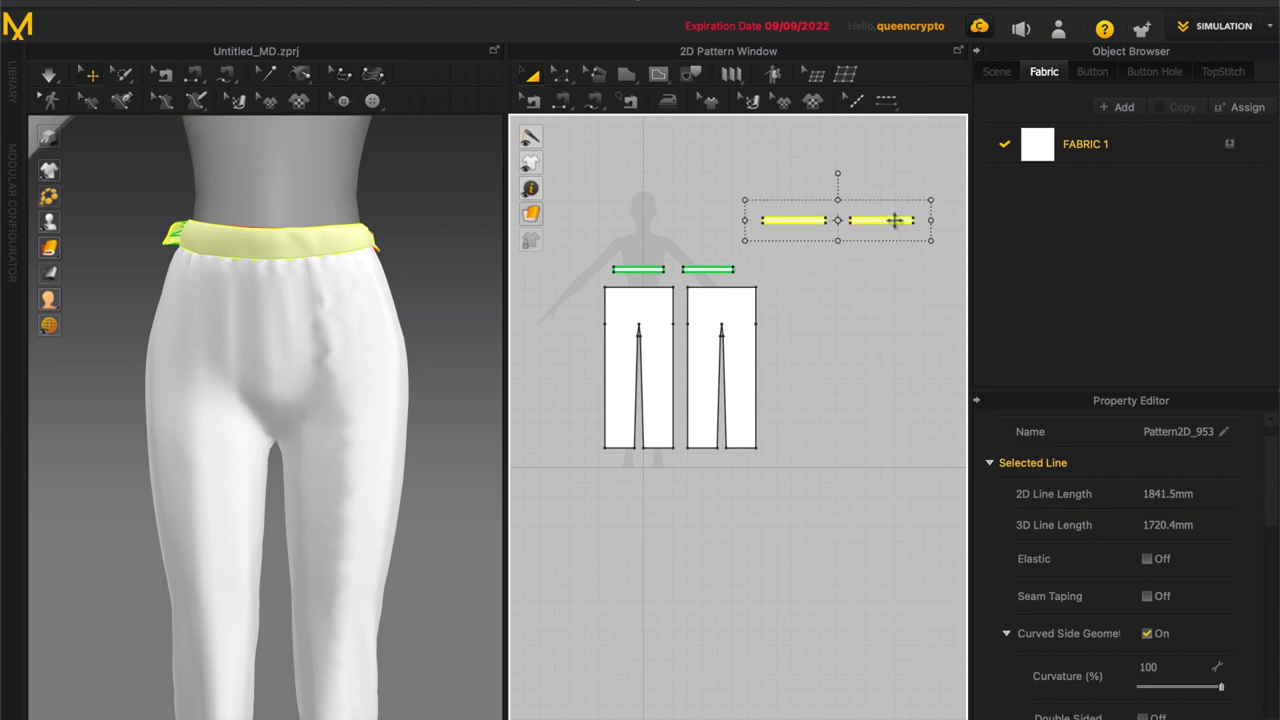
left_click(880, 222)
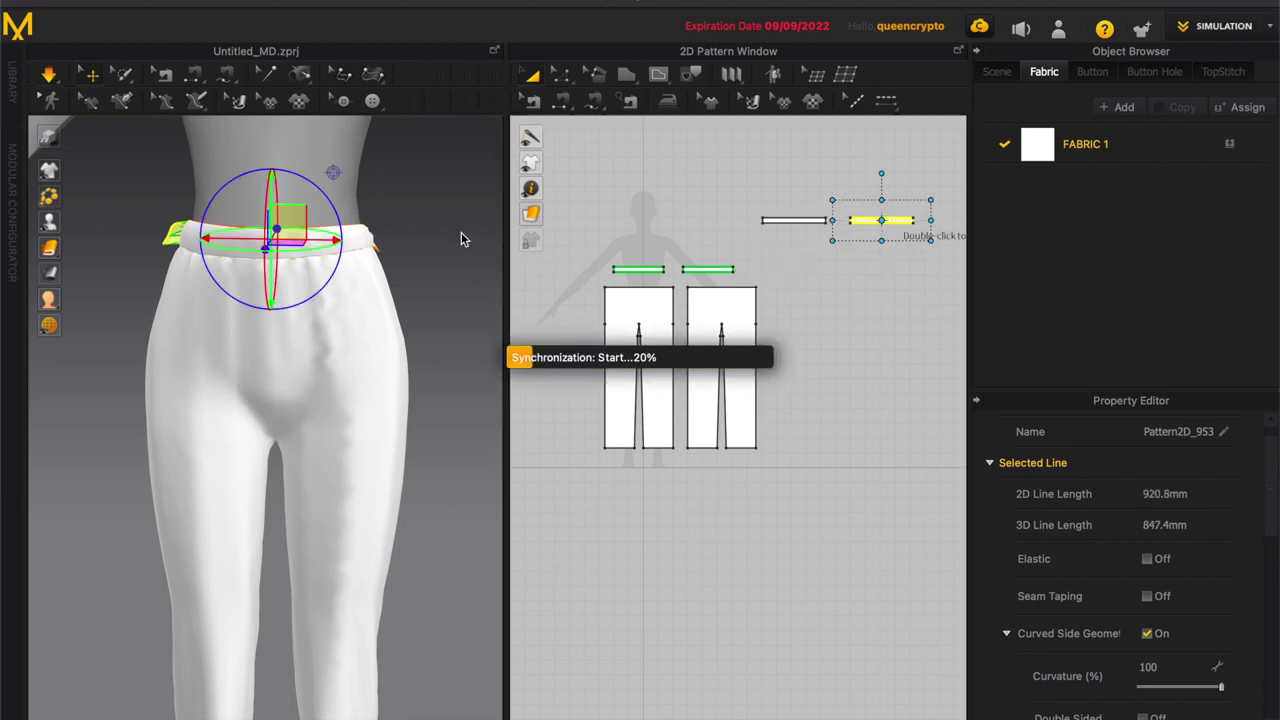
left_click(403, 248)
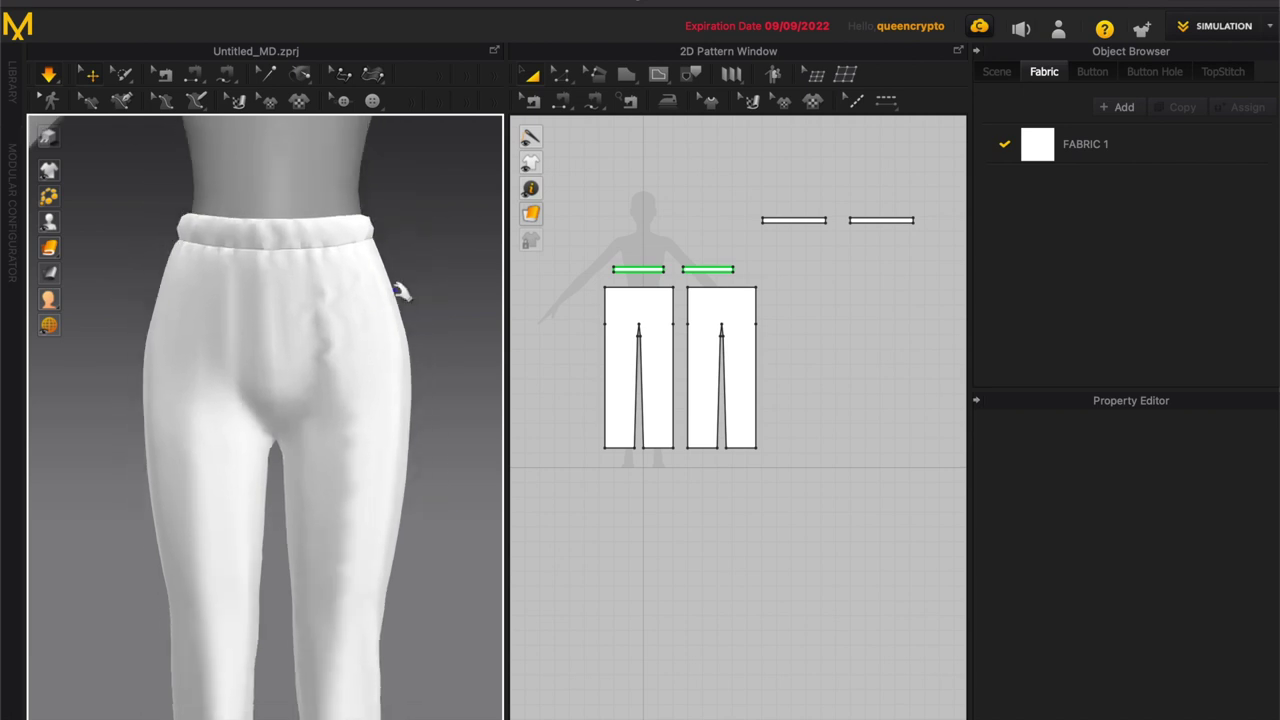
Step: Widen both under-layer waistband clones further and check the gathered waistband on the avatar in simulation
scroll(420, 363, "down", 3)
scroll(711, 289, "up", 3)
left_click(715, 301)
left_click(867, 303, "shift")
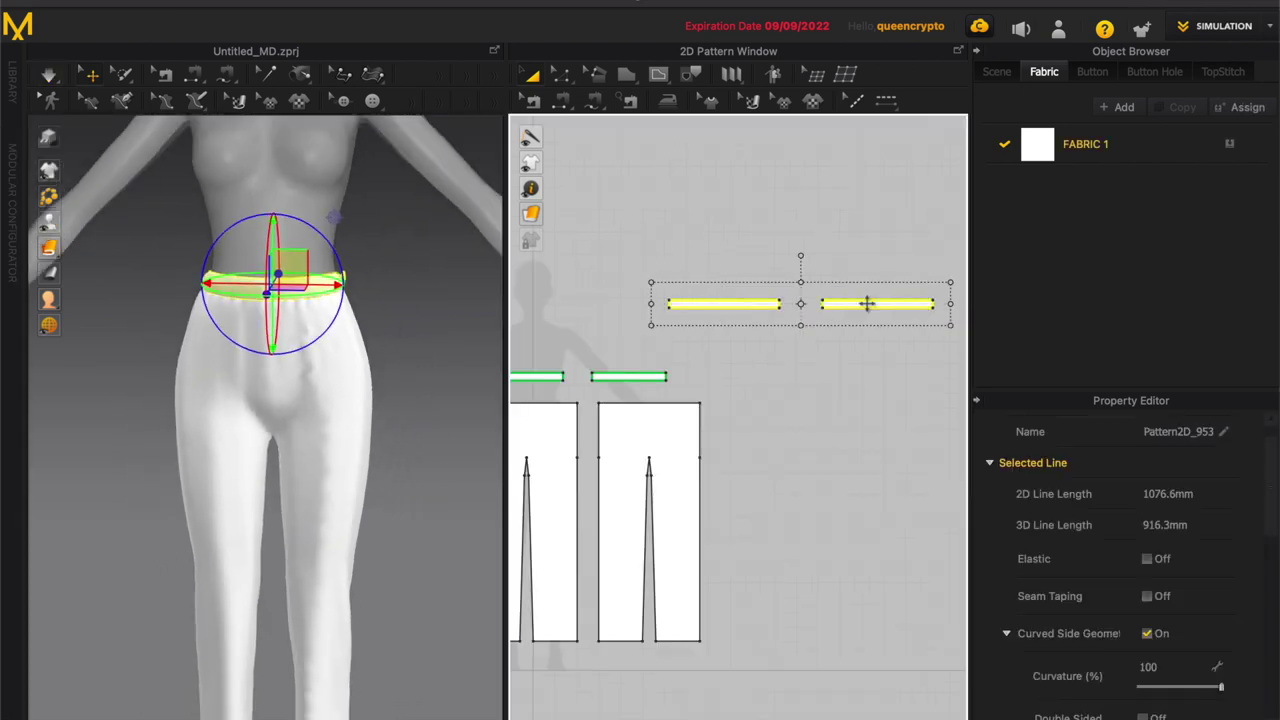
left_click_drag(609, 305, 609, 304)
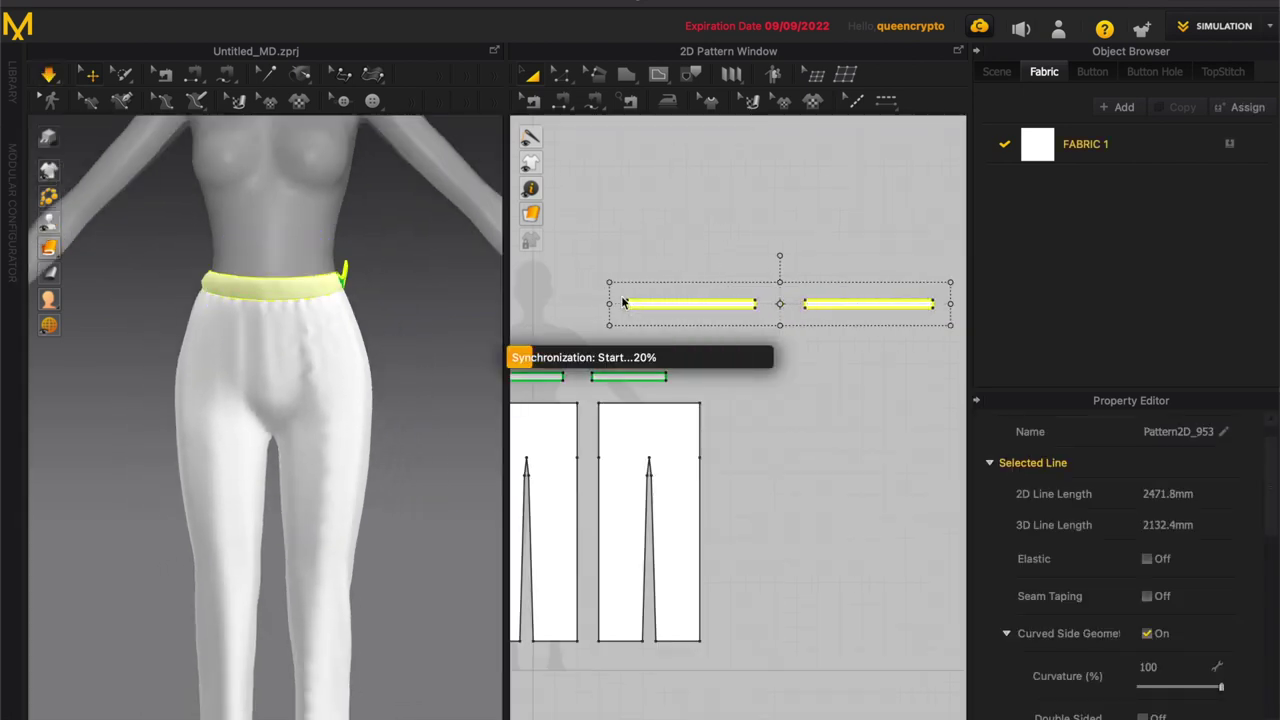
left_click(380, 265)
scroll(375, 266, "up", 3)
scroll(423, 326, "down", 5)
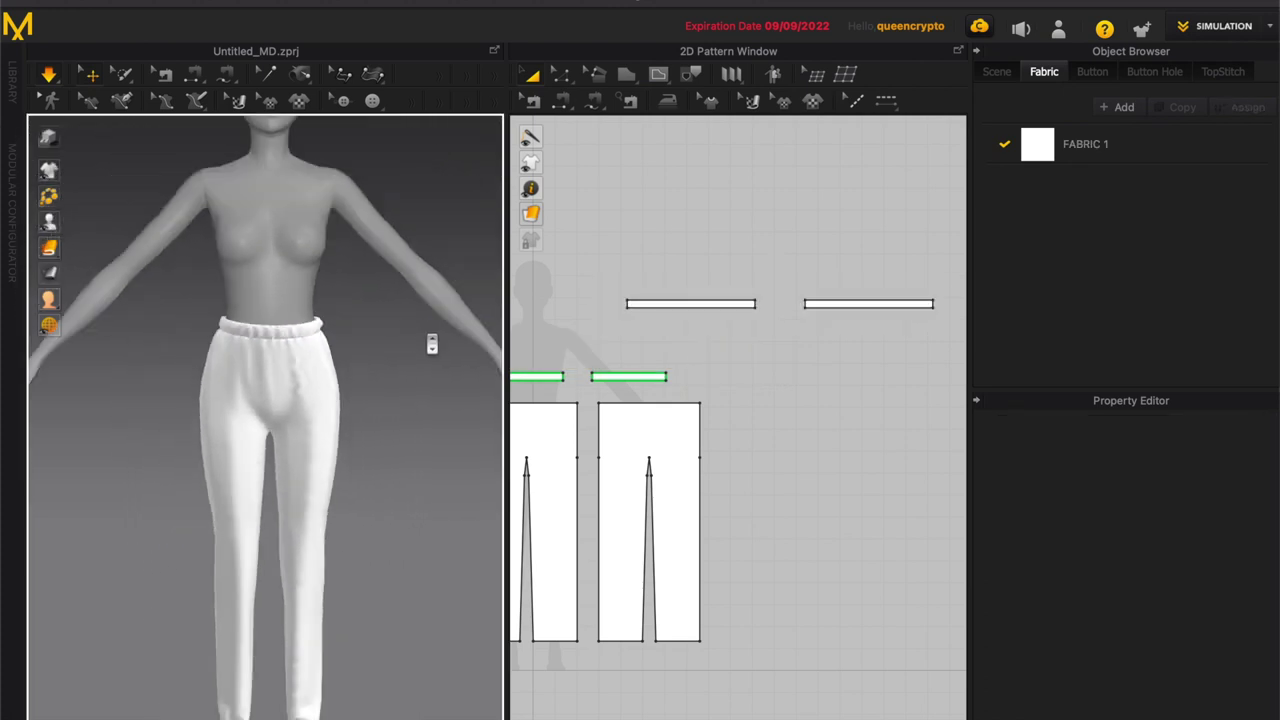
scroll(857, 620, "down", 5)
scroll(734, 618, "up", 7)
left_click(734, 616)
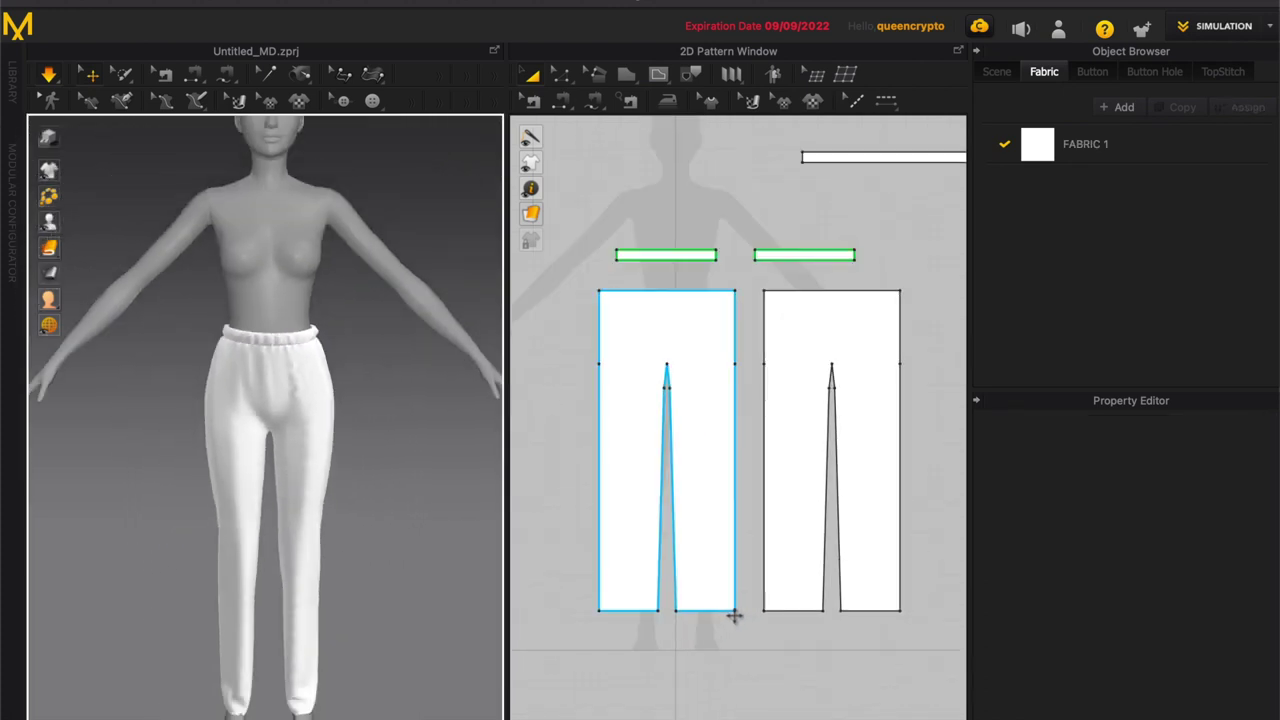
key("z")
left_click(657, 77)
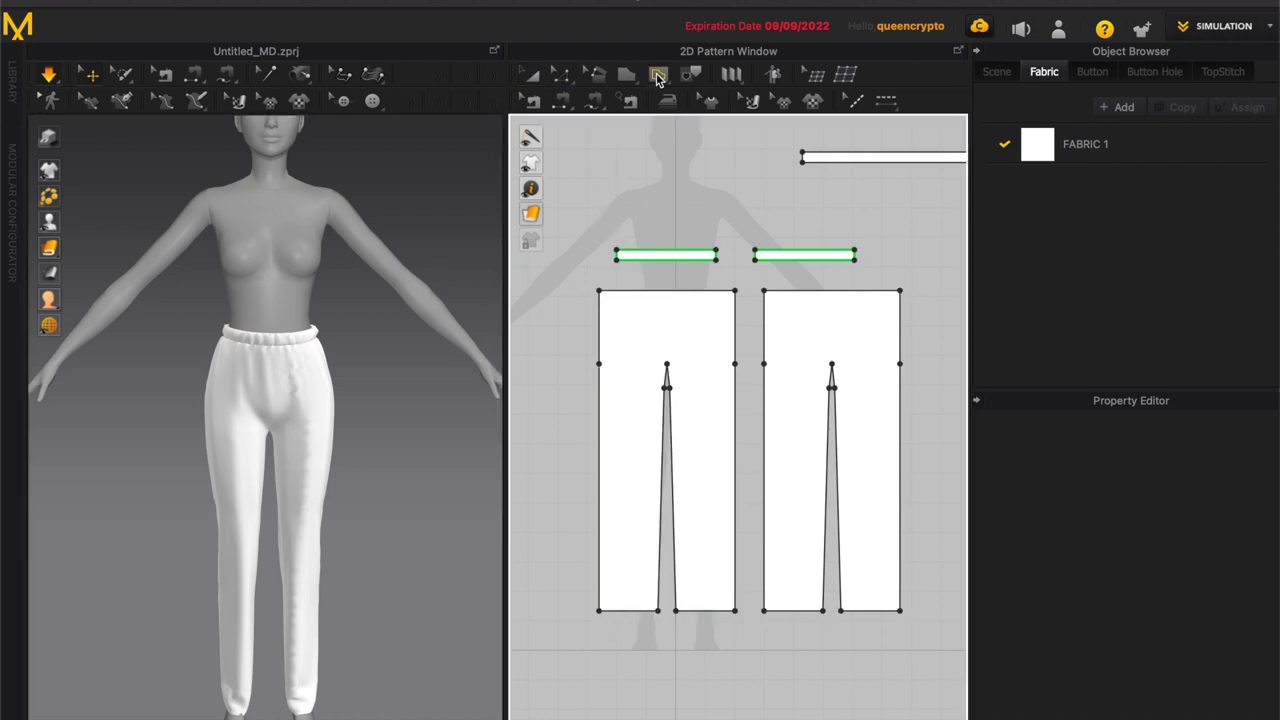
scroll(626, 548, "up", 3)
left_click_drag(591, 612, 706, 613)
left_click(769, 611)
left_click(807, 611)
left_click(885, 612)
scroll(770, 614, "down", 2)
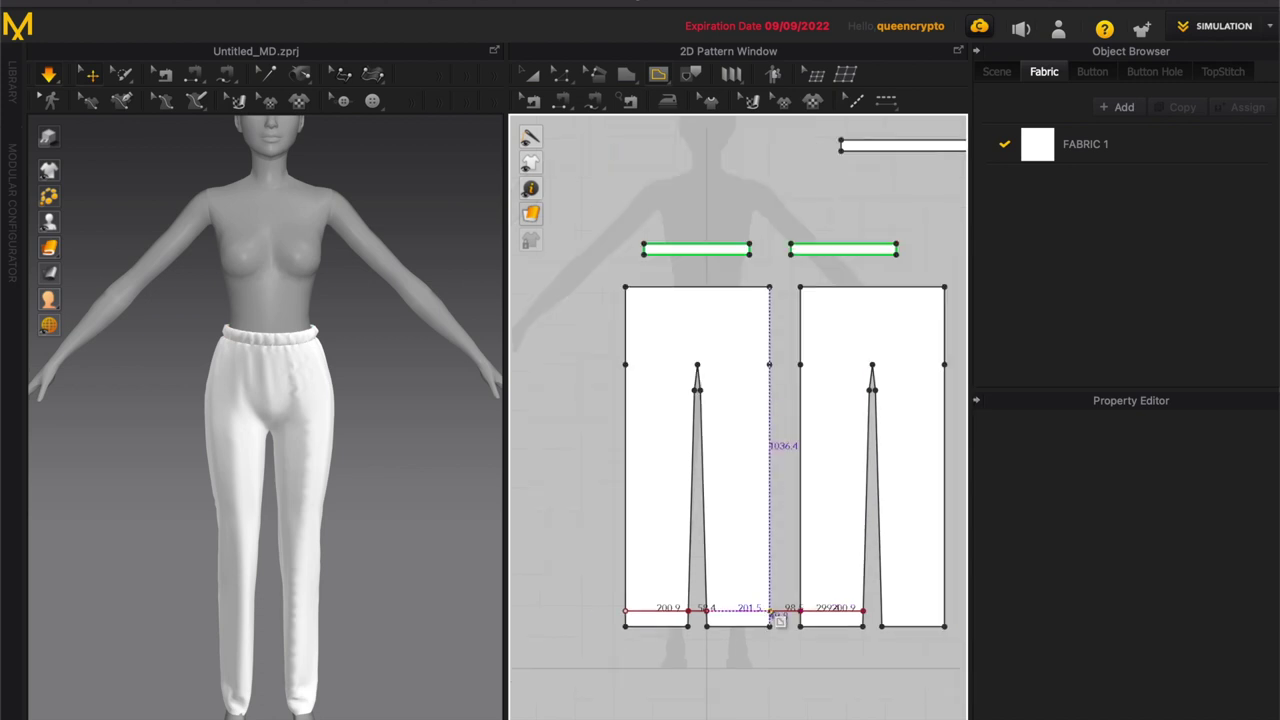
scroll(871, 615, "up", 3)
left_click_drag(872, 611, 859, 611)
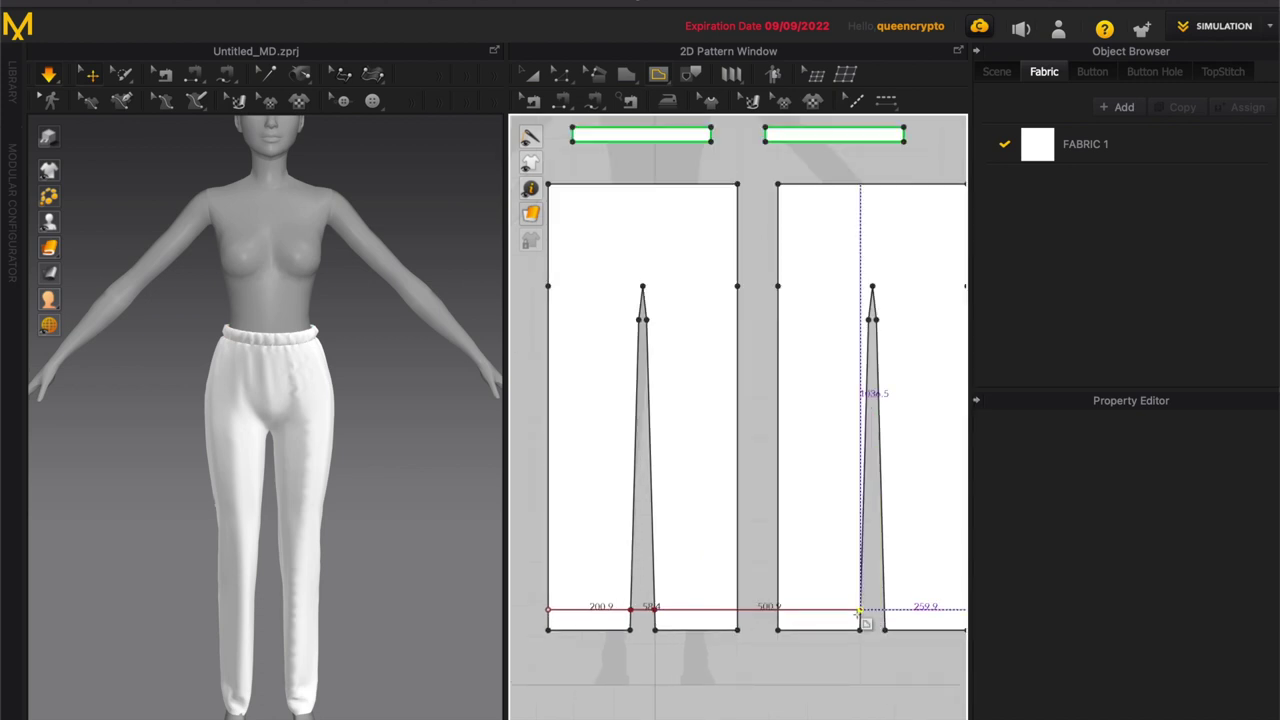
Step: Offset all four trouser hem edges as internal lines at a distance of 46 mm
key("z")
left_click(592, 631)
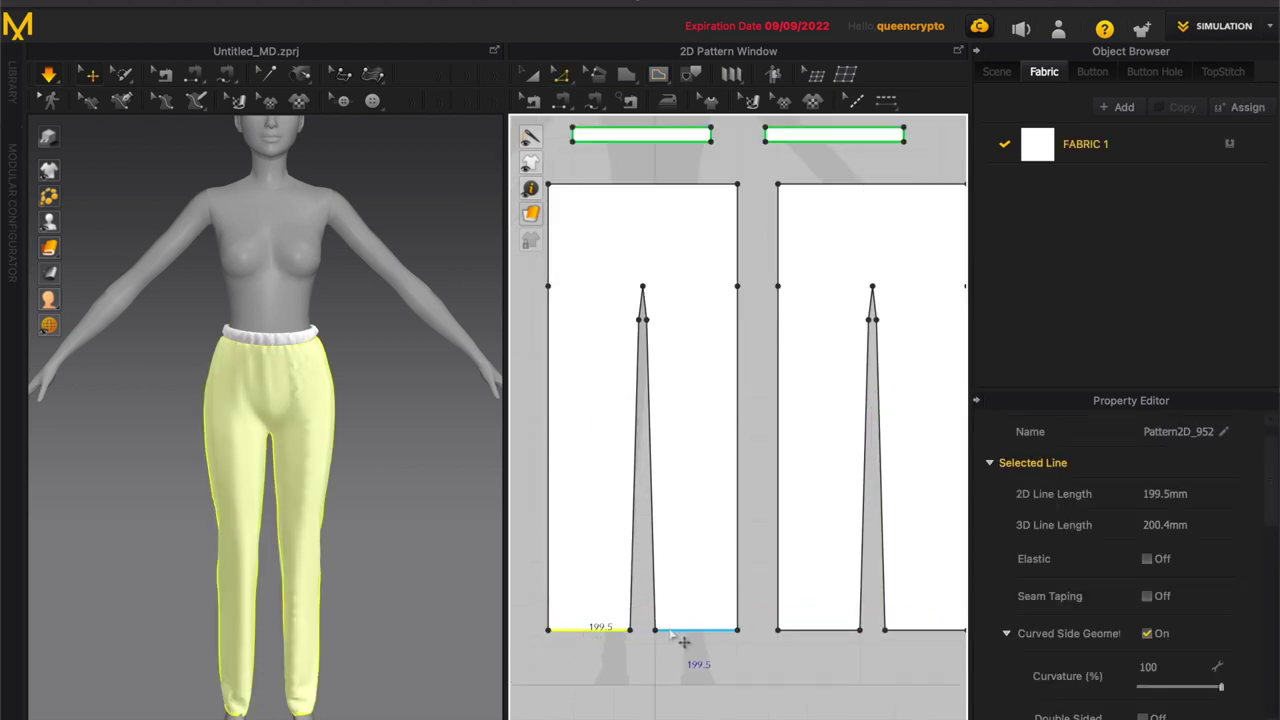
right_click(929, 630)
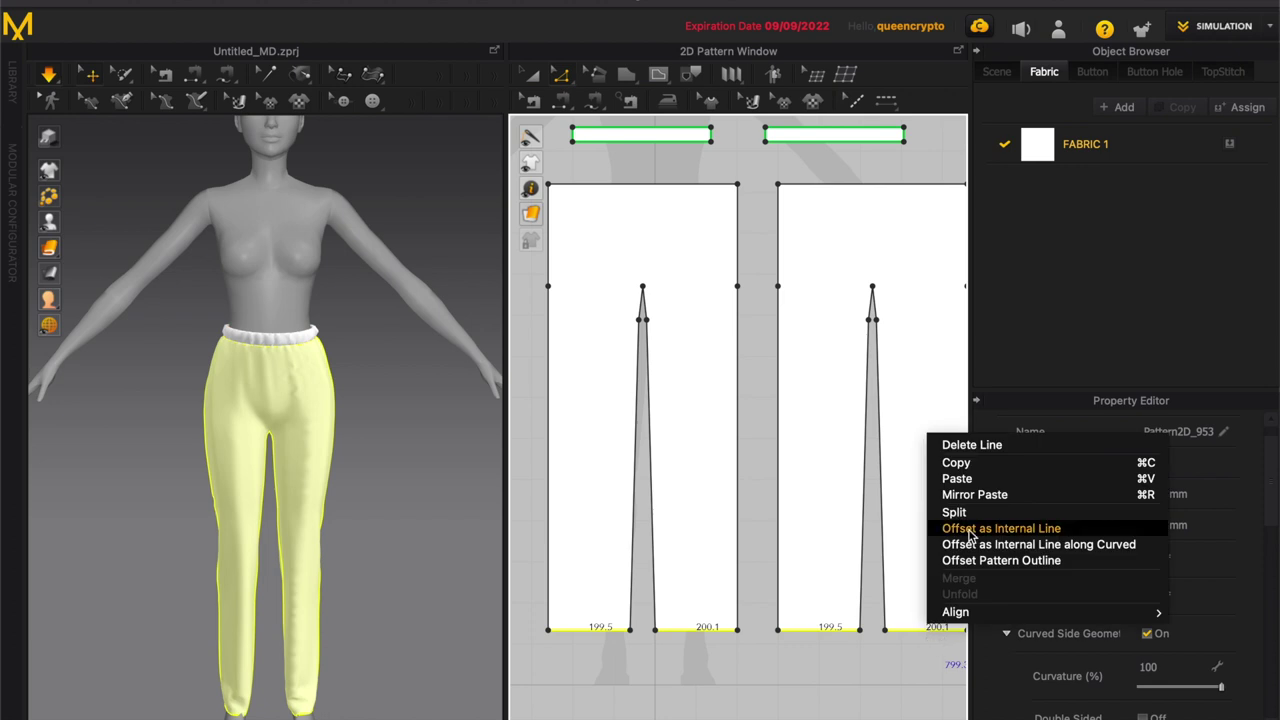
left_click(968, 532)
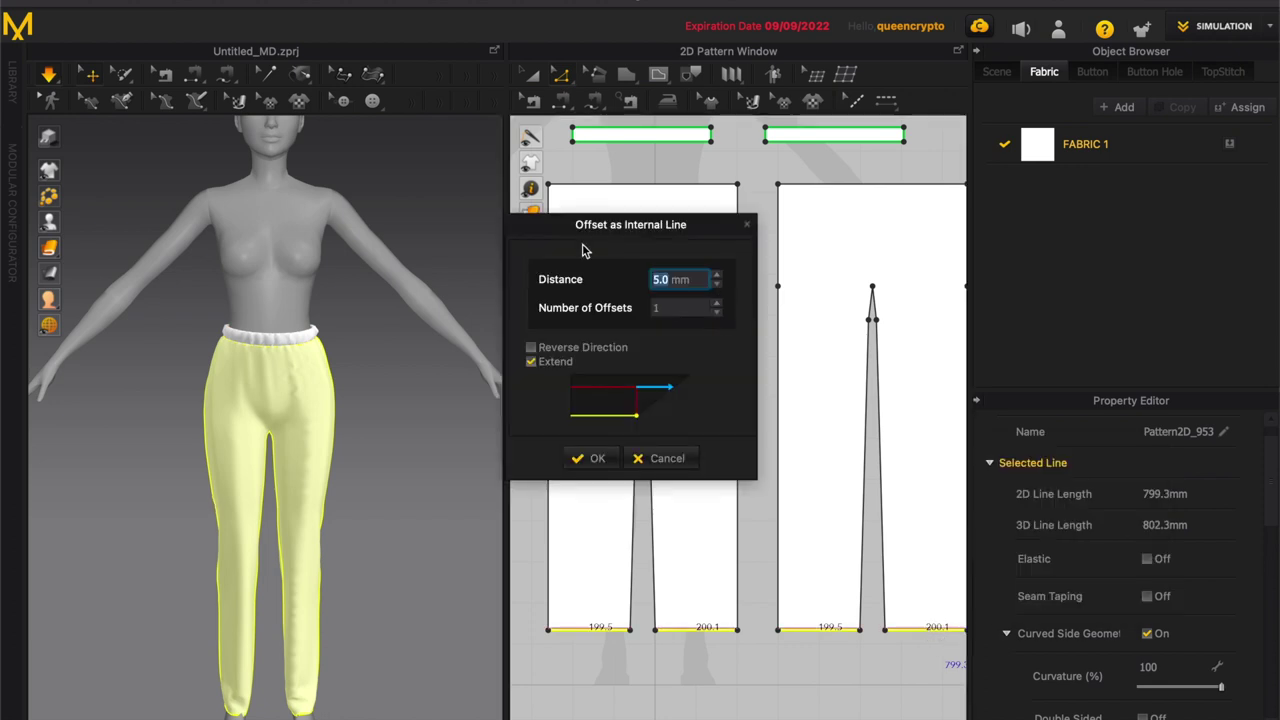
left_click_drag(588, 228, 598, 216)
left_click(727, 262)
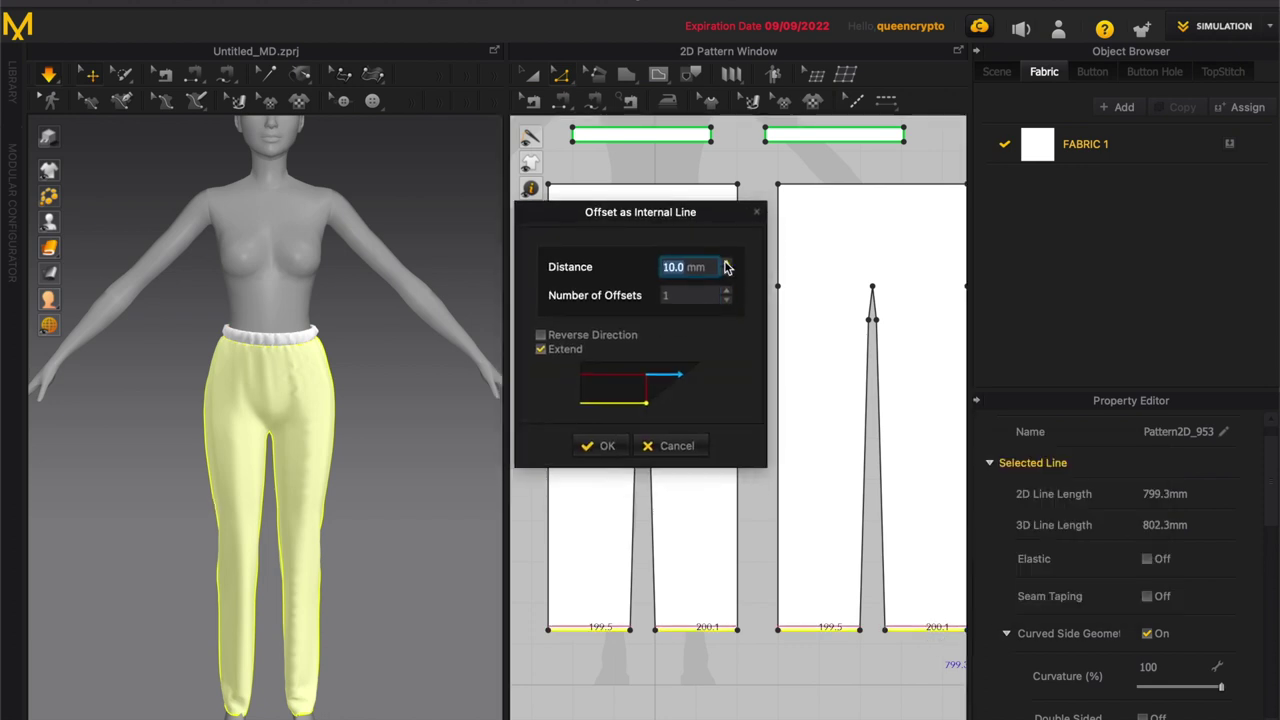
left_click_drag(727, 262, 727, 262)
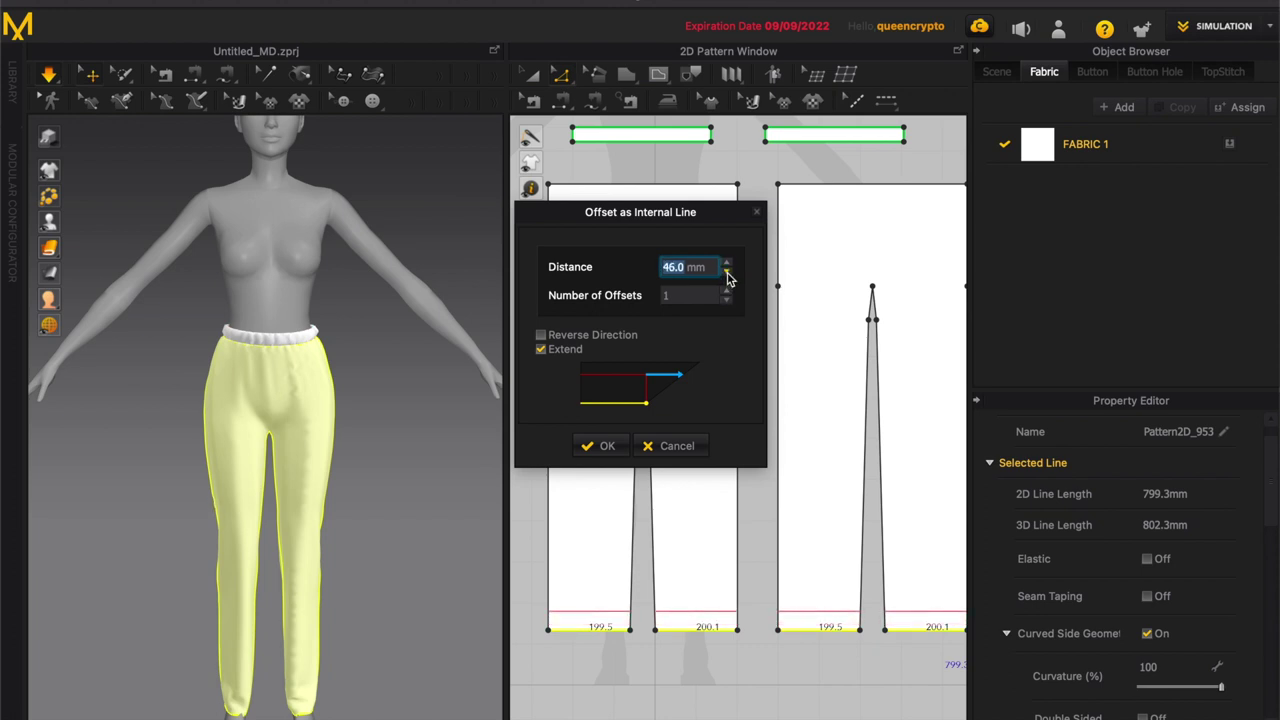
left_click(612, 448)
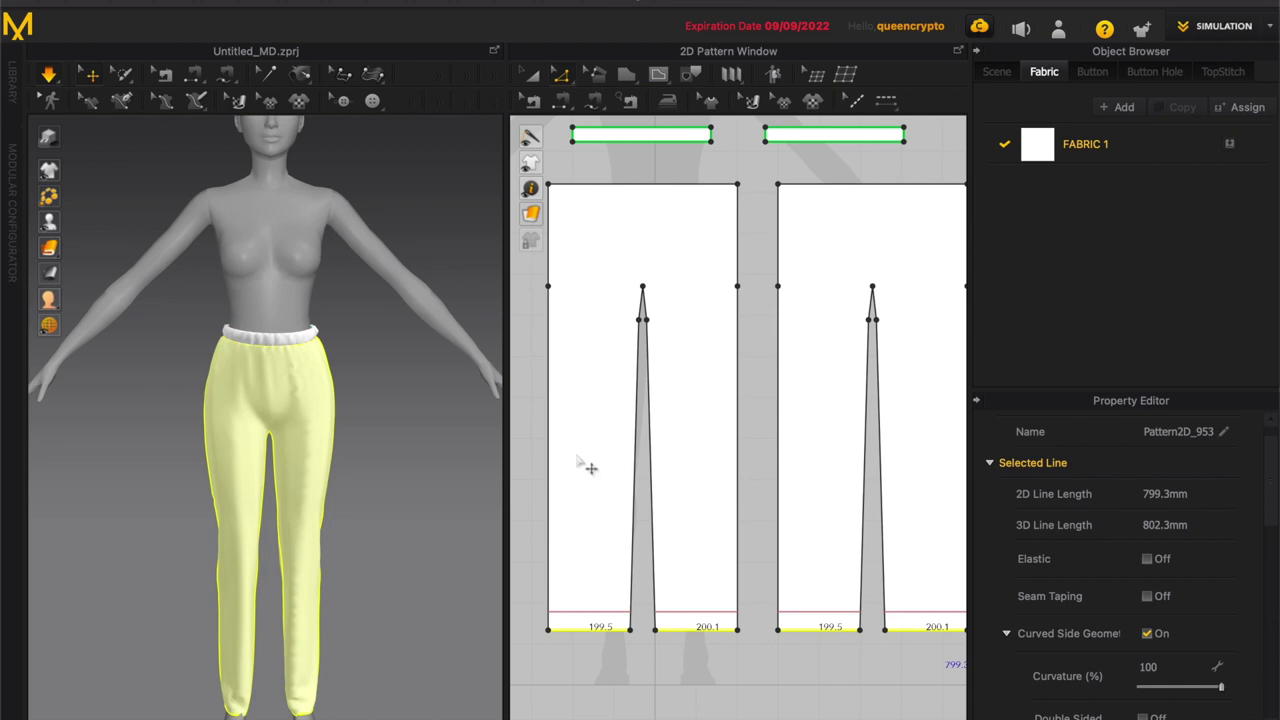
Step: Stop the simulation, then cut and sew both trouser panels along the four internal lines above the hems
key("space")
left_click(600, 616)
scroll(600, 614, "down", 2)
scroll(600, 610, "up", 4)
left_click(600, 564)
left_click(718, 563, "shift")
scroll(719, 562, "down", 3)
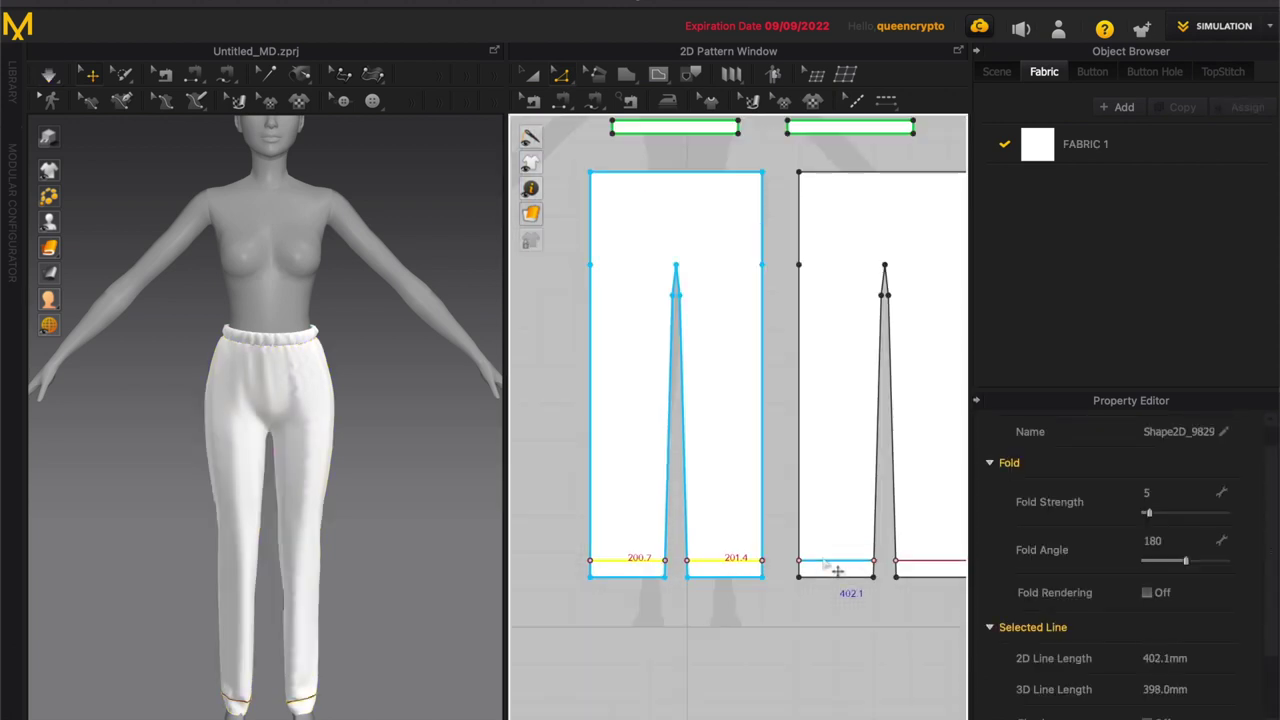
right_click(912, 568)
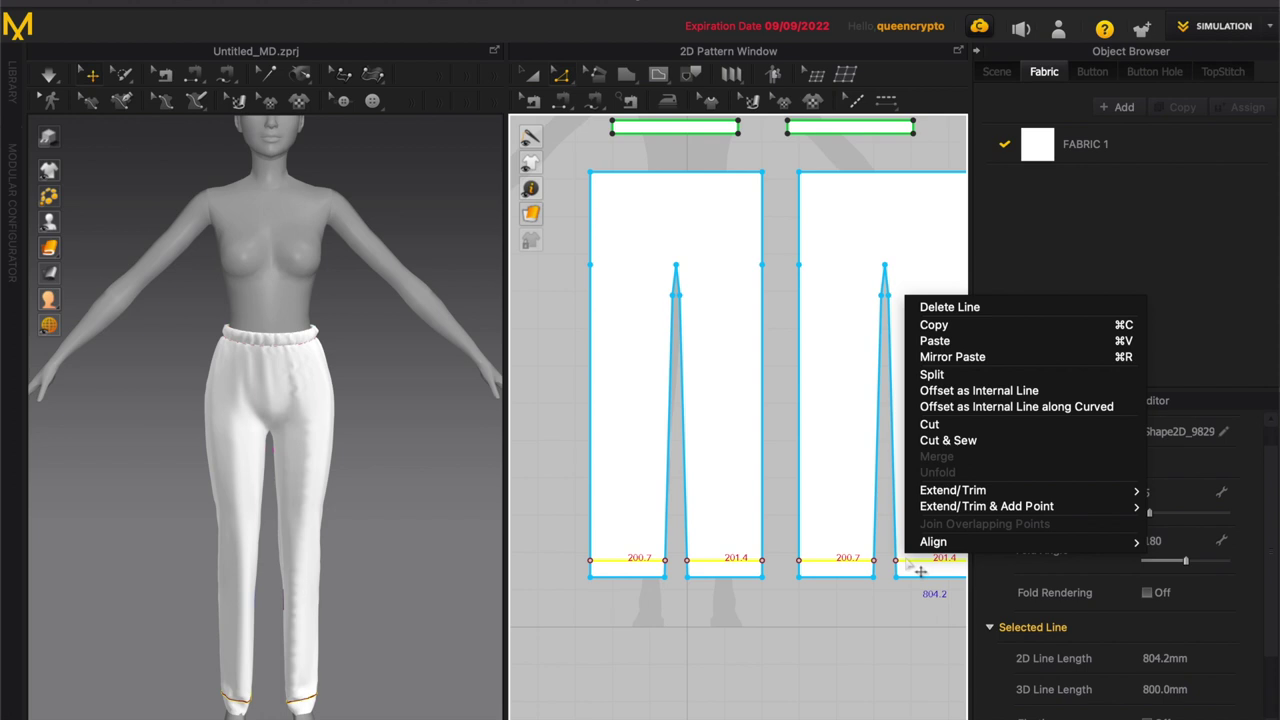
left_click(950, 441)
scroll(604, 485, "down", 1)
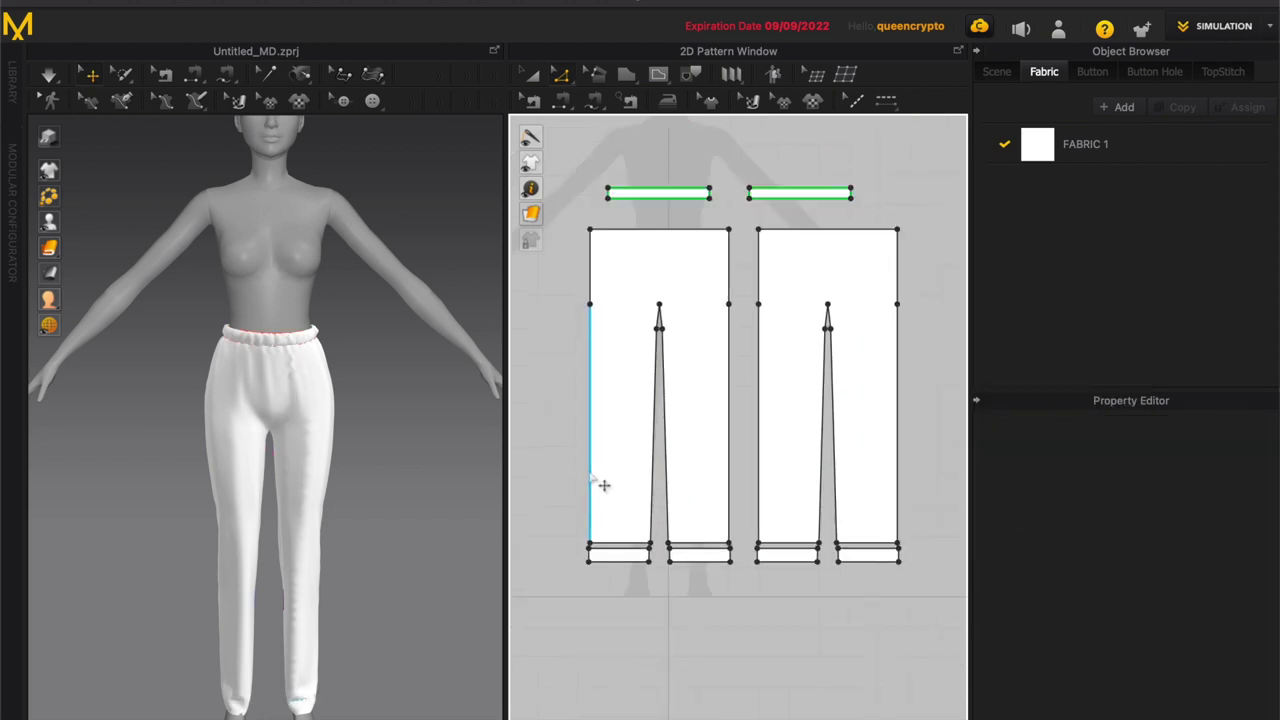
Step: Select the four separated cuff pieces and narrow them as a group
scroll(629, 577, "up", 1)
left_click(620, 553)
left_click(726, 553, "shift")
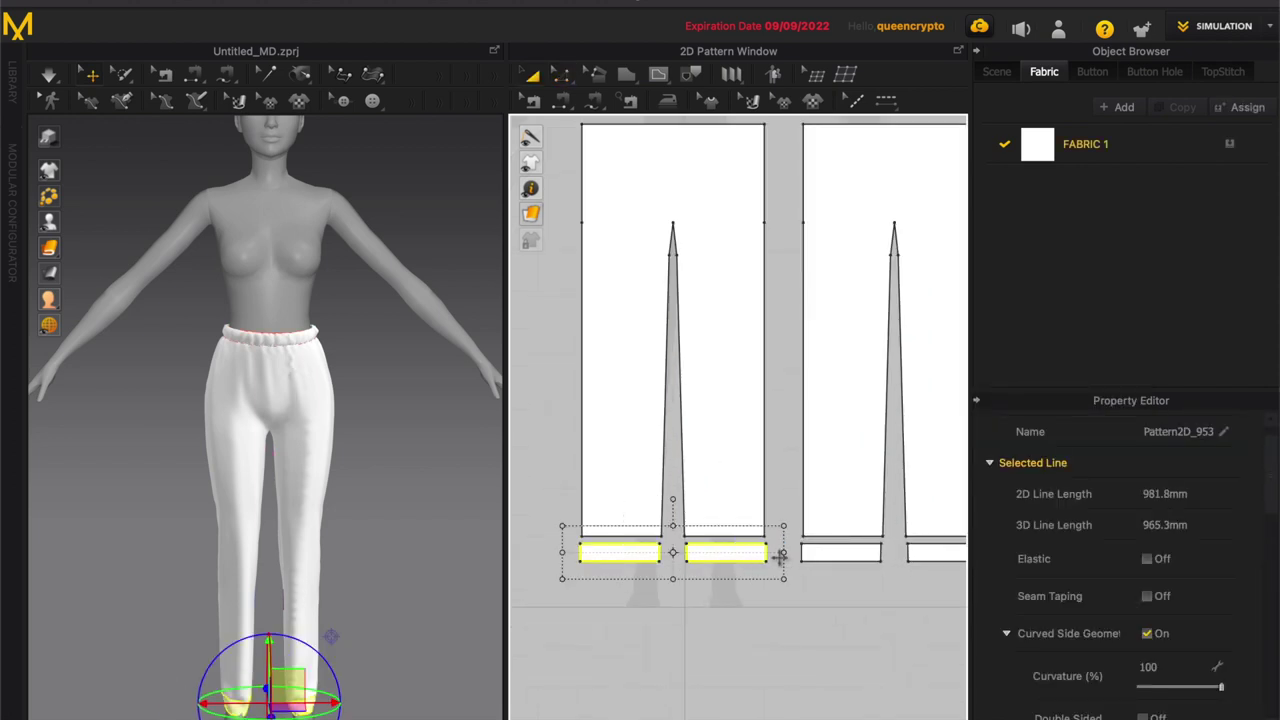
left_click(840, 553, "shift")
scroll(835, 570, "down", 1)
left_click(915, 555, "shift")
left_click_drag(930, 556, 900, 556)
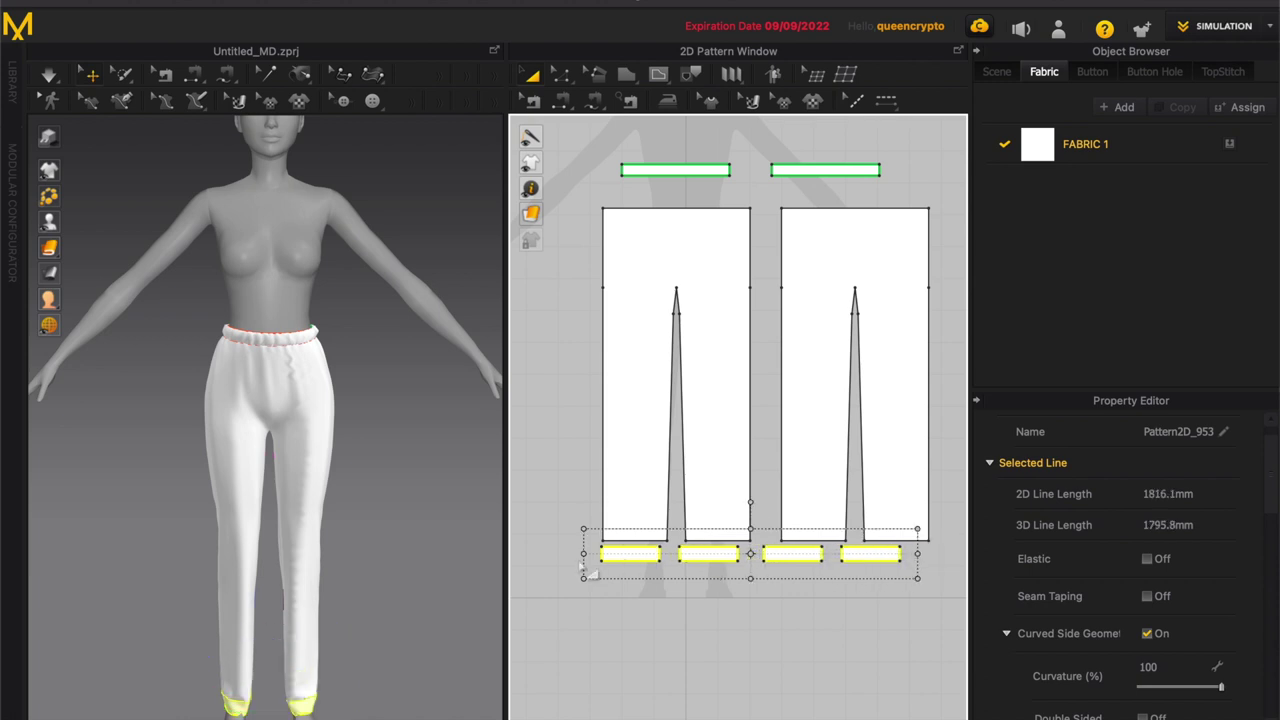
Step: Narrow the four cuff pieces further from both sides and simulate to check how they fit around the ankles
left_click_drag(584, 555, 600, 554)
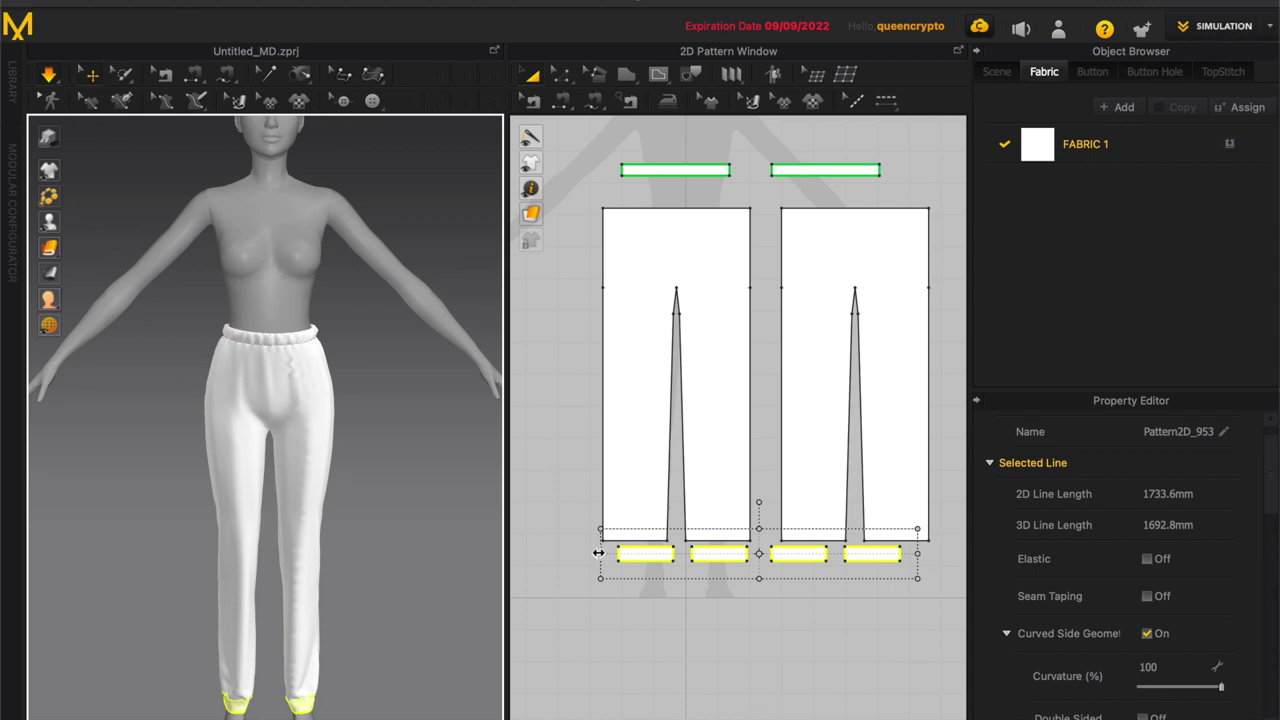
left_click_drag(618, 554, 647, 554)
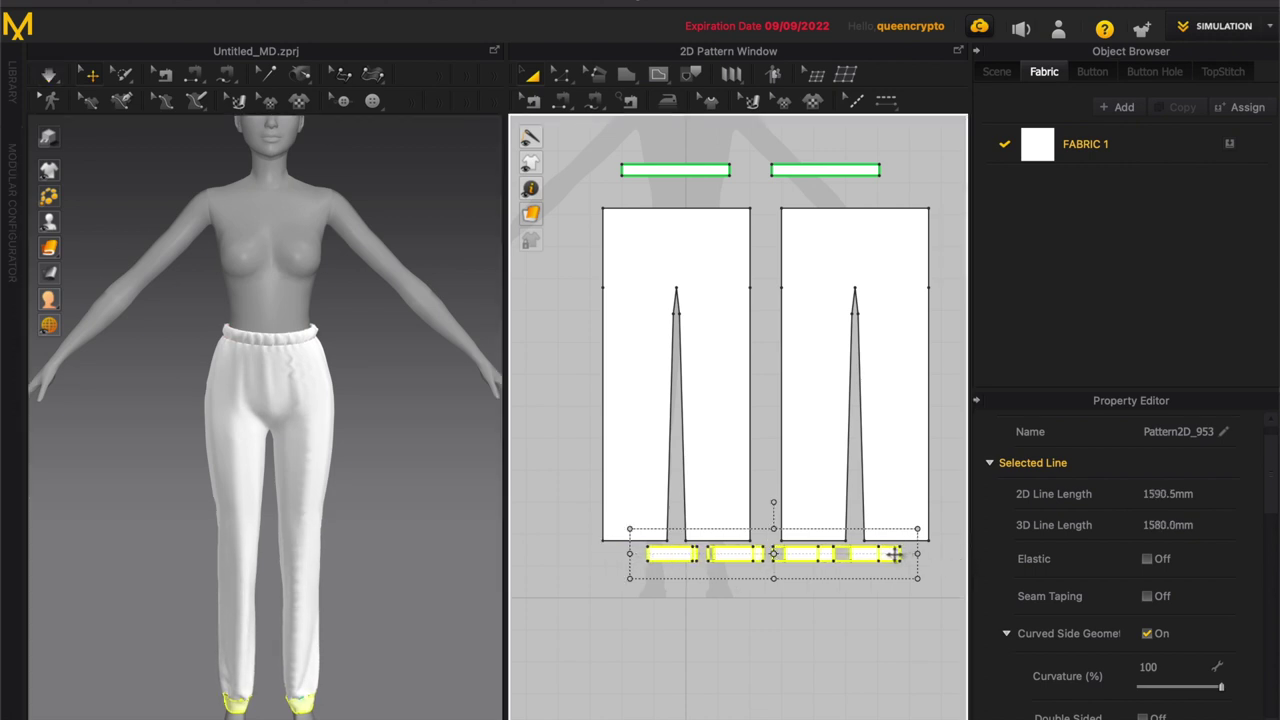
left_click_drag(897, 555, 895, 560)
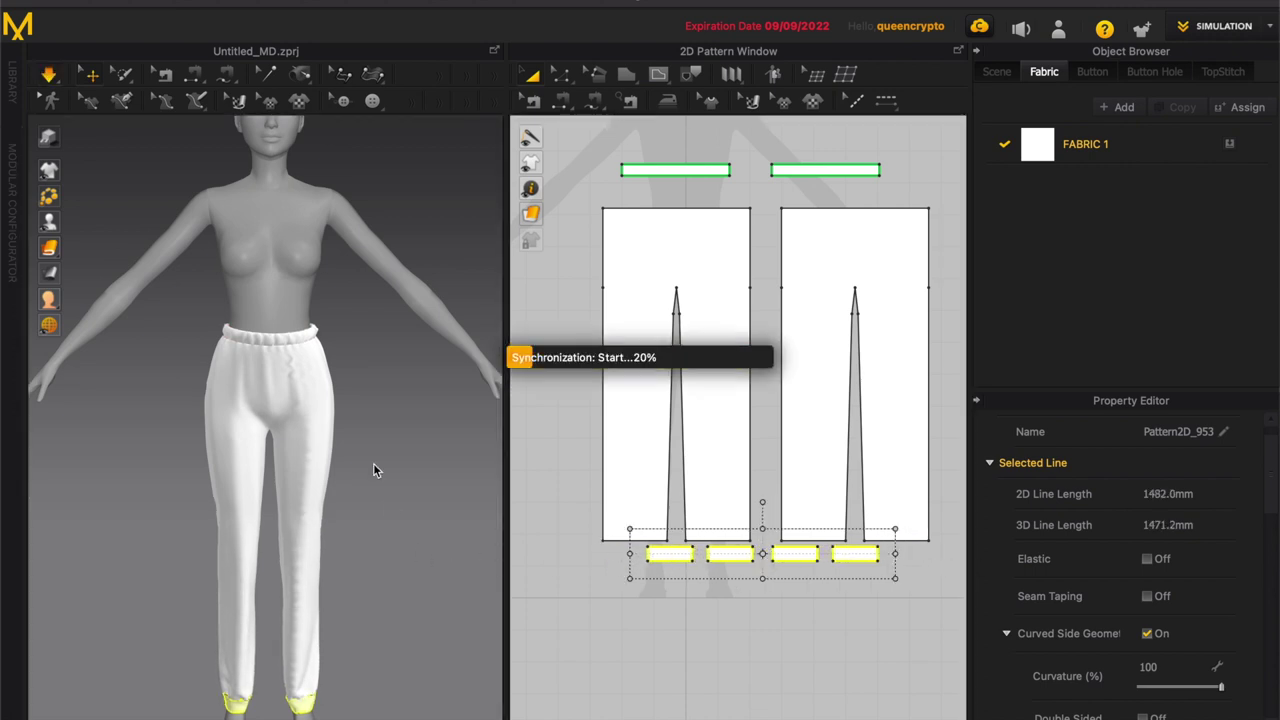
scroll(404, 565, "up", 3)
scroll(404, 565, "up", 2)
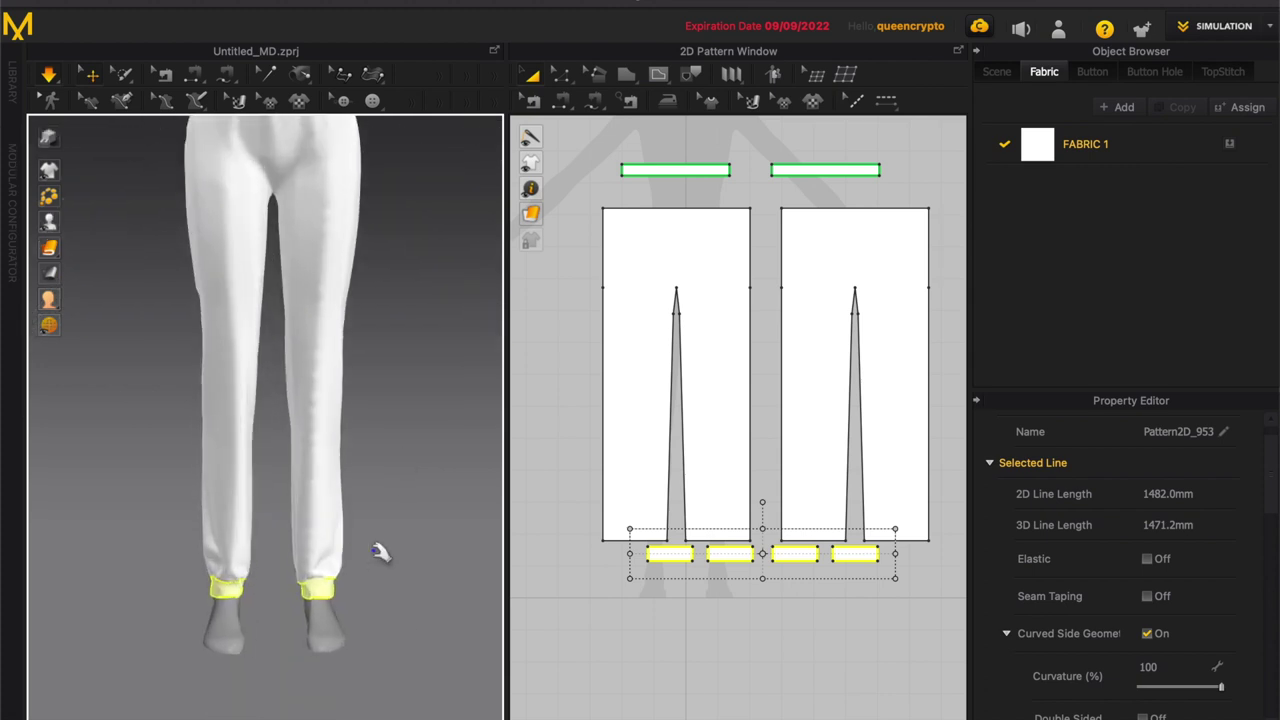
left_click(341, 414)
left_click(371, 497)
Step: Shorten both trouser panels slightly by raising all four leg hem edges together
left_click(623, 537)
key("z")
left_click(636, 541)
left_click(713, 542, "shift")
left_click_drag(880, 541, 882, 531, "shift")
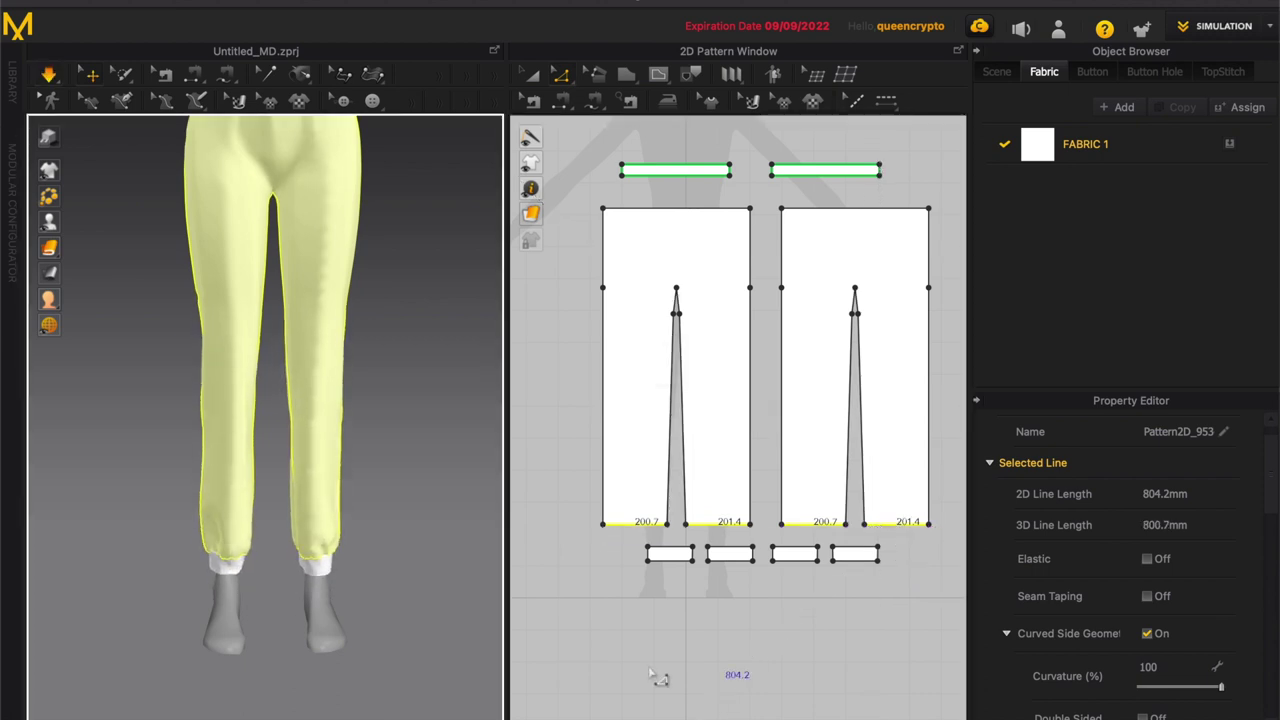
Step: Pull one cuff up the avatar's leg during simulation so the fabric bunches, and check the drape
scroll(762, 538, "up", 2)
left_click_drag(333, 478, 330, 443)
left_click(411, 450)
scroll(411, 455, "down", 4)
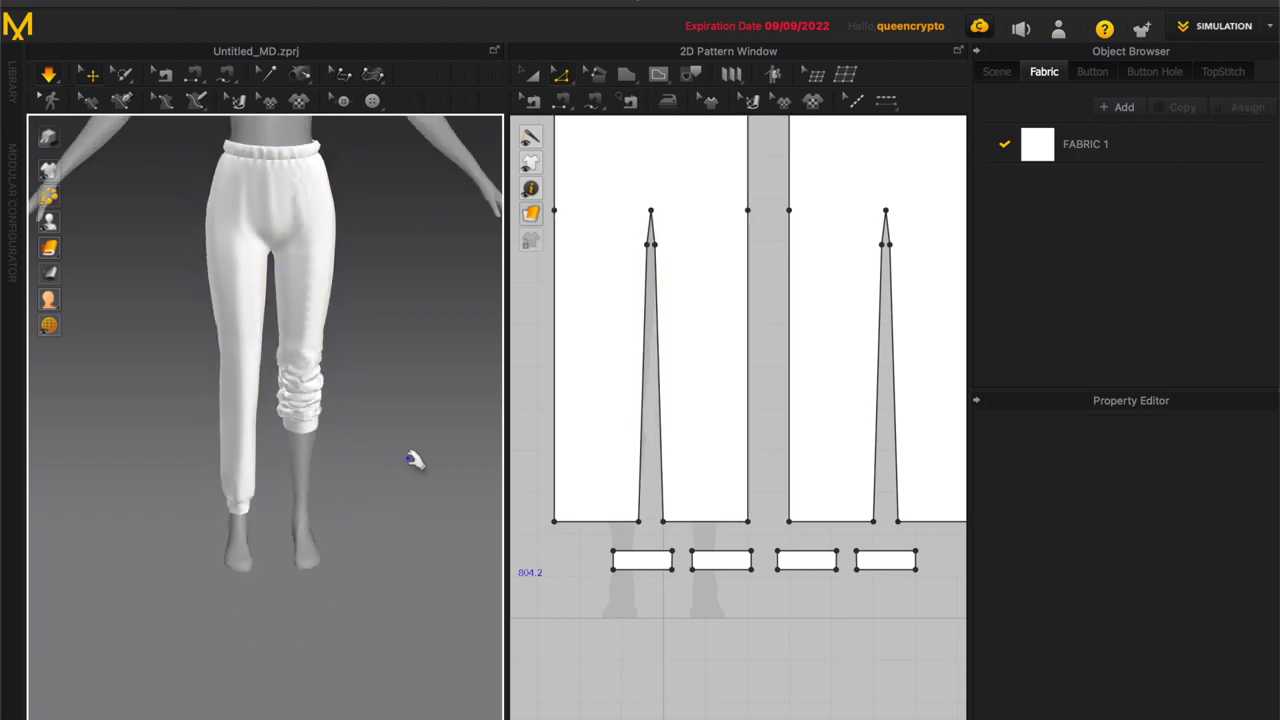
scroll(410, 440, "down", 2)
Step: Create under-layer clones of all four cuff pieces and place them directly below the originals
left_click(640, 560)
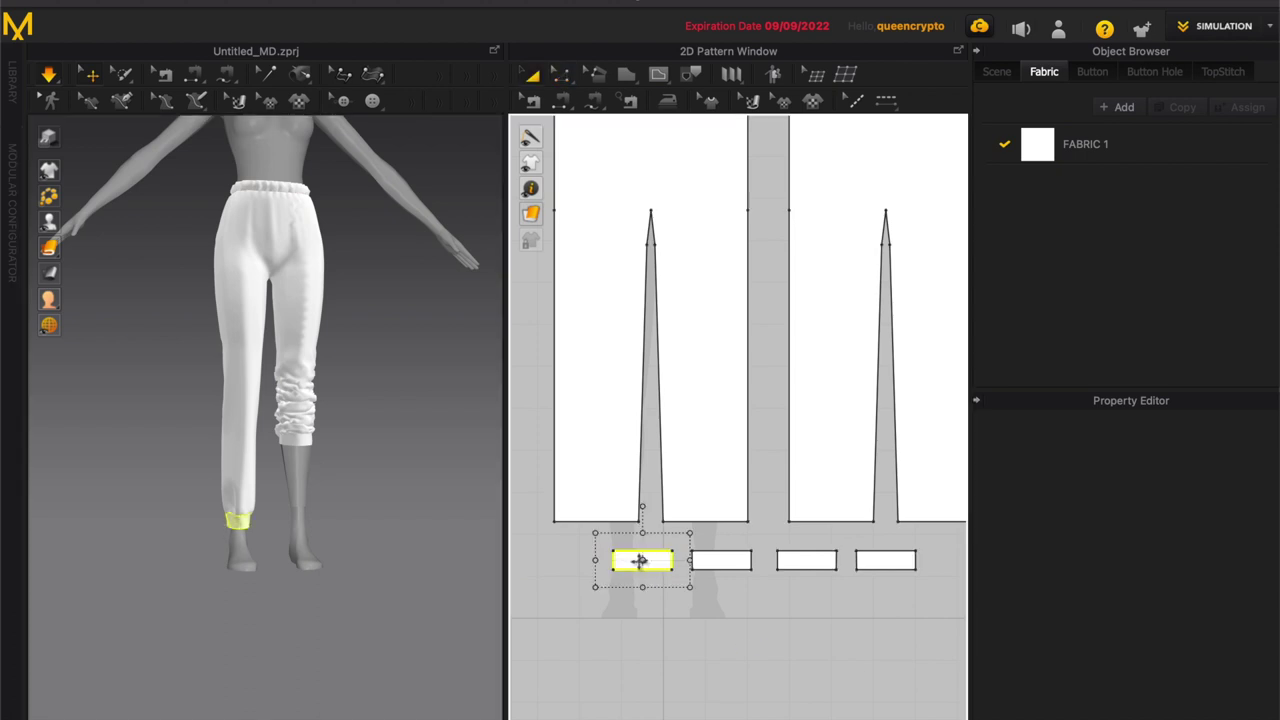
left_click(721, 560, "shift")
left_click(806, 560, "shift")
left_click(885, 560, "shift")
right_click(790, 557)
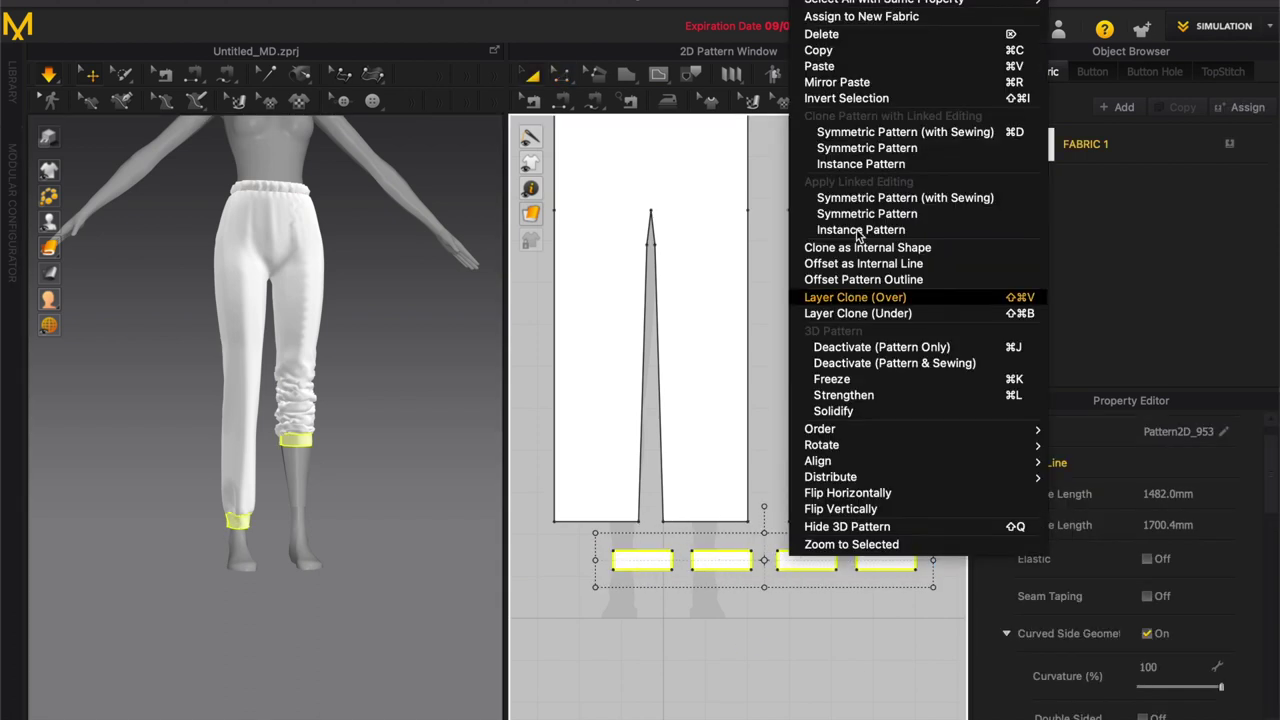
left_click(882, 314)
left_click(766, 622)
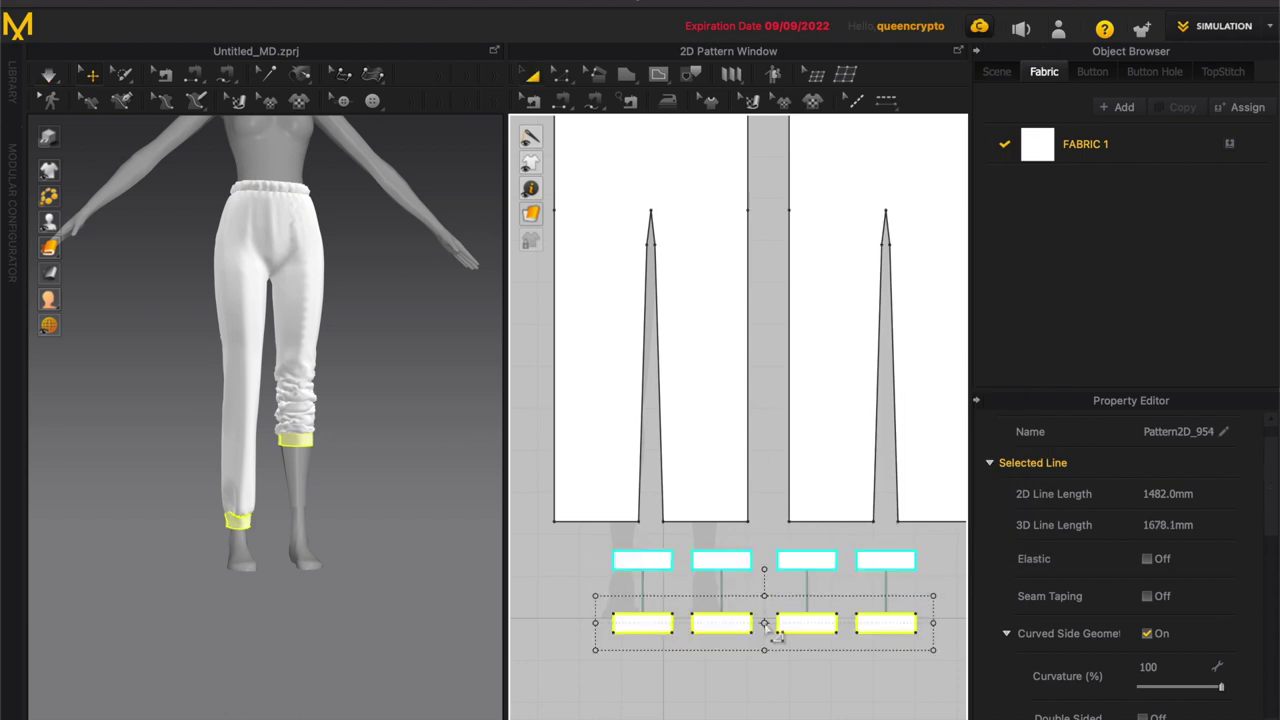
Step: Remove the linked editing from the four original cuff pieces
left_click(667, 562, "shift")
left_click(672, 627)
left_click(672, 561)
left_click(744, 561, "shift")
left_click(832, 561, "shift")
left_click(891, 562, "shift")
right_click(892, 562)
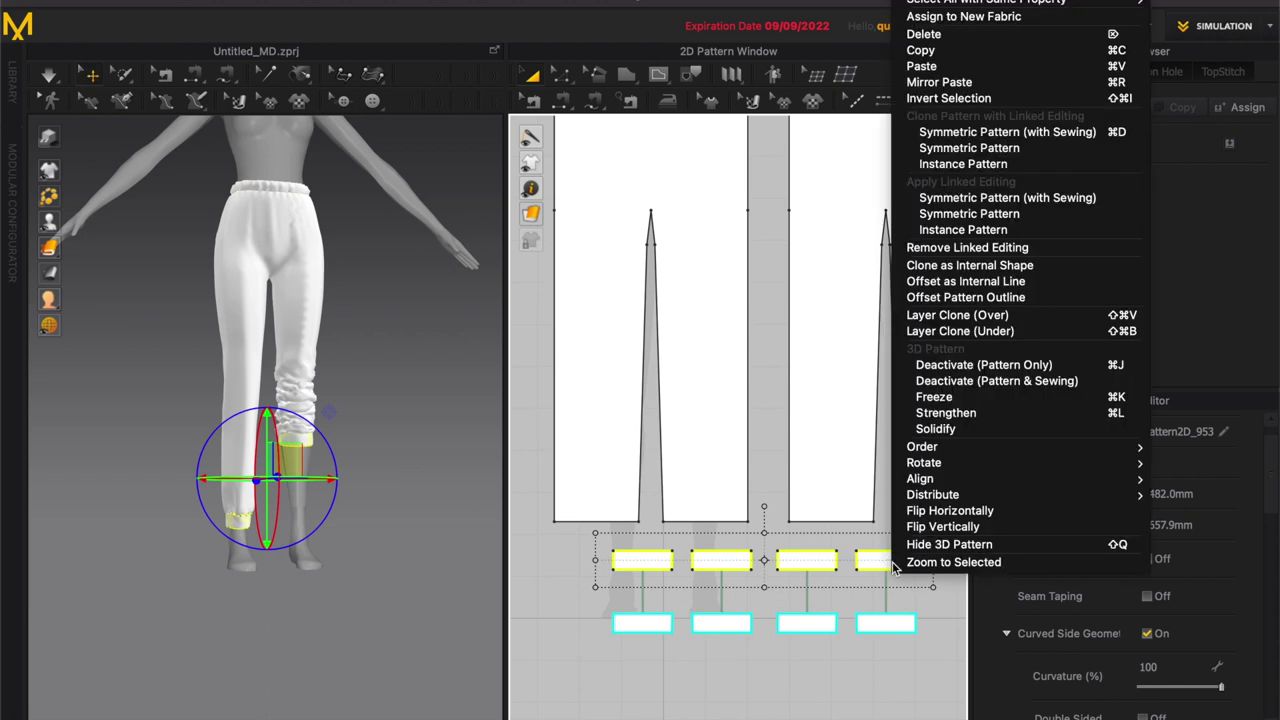
left_click(960, 247)
Step: Select the four under-layer cuff clones and widen them as a group in both directions
left_click(630, 620, "shift")
left_click(720, 621, "shift")
left_click(642, 560, "shift")
left_click(721, 560, "shift")
left_click(806, 560, "shift")
left_click(885, 560, "shift")
left_click(806, 623, "shift")
left_click(885, 623, "shift")
left_click_drag(595, 623, 537, 623)
left_click_drag(935, 623, 931, 584)
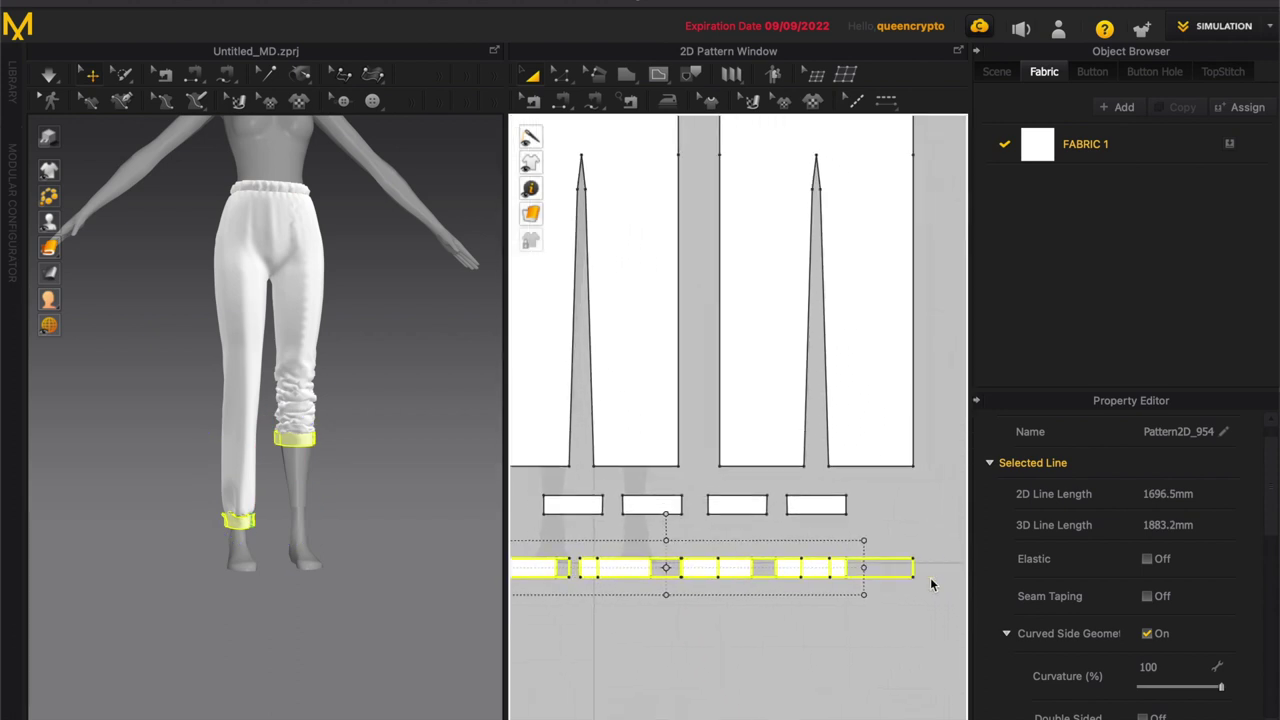
Step: Turn on Elastic for the four original cuff pieces
left_click(816, 505)
left_click(737, 505, "shift")
left_click(651, 505, "shift")
left_click(601, 504, "shift")
scroll(1273, 530, "down", 4)
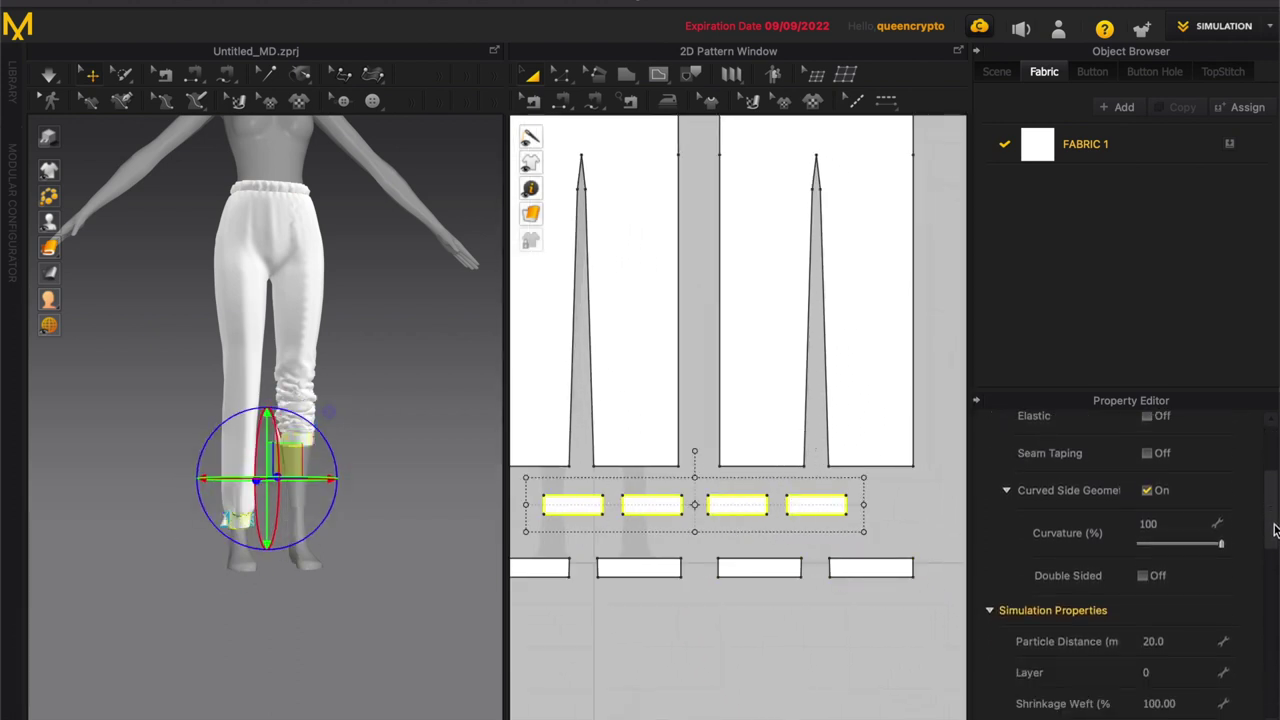
scroll(1273, 530, "up", 1)
left_click(1147, 438)
Step: Simulate the garment and pull the bunched cuff back down the avatar's leg
key("space")
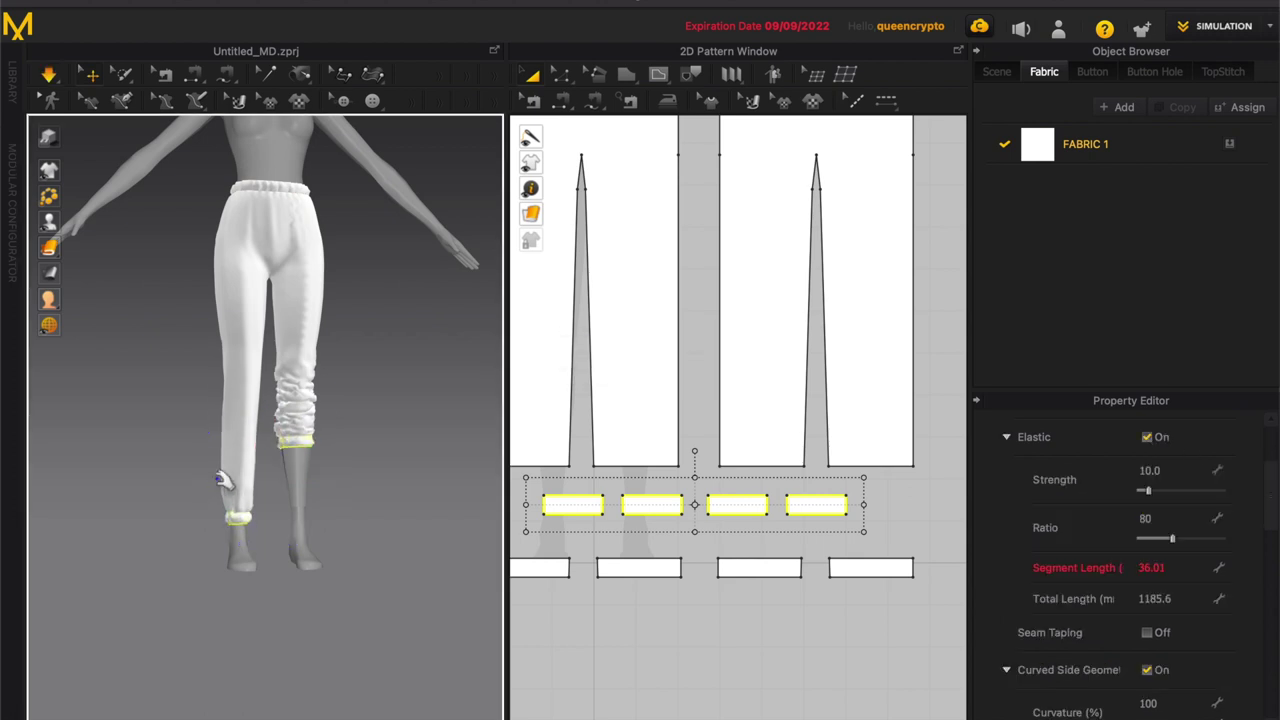
left_click(307, 459)
left_click(298, 482)
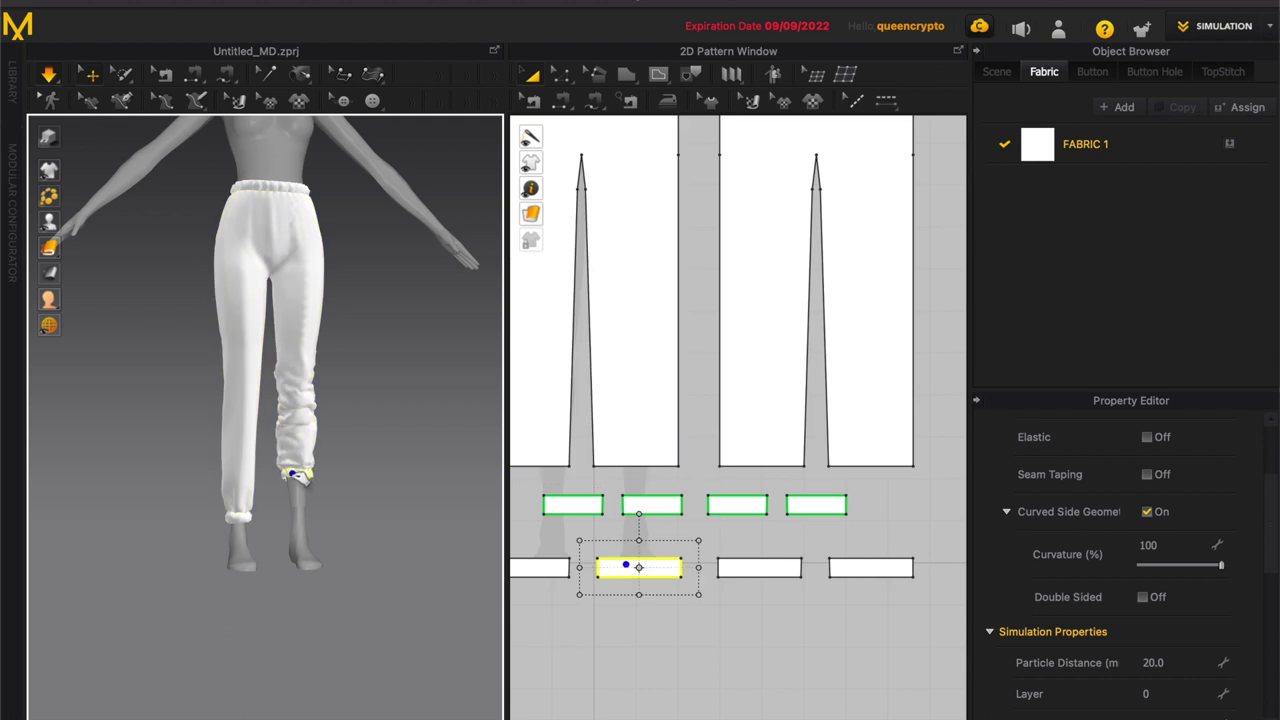
left_click(412, 465)
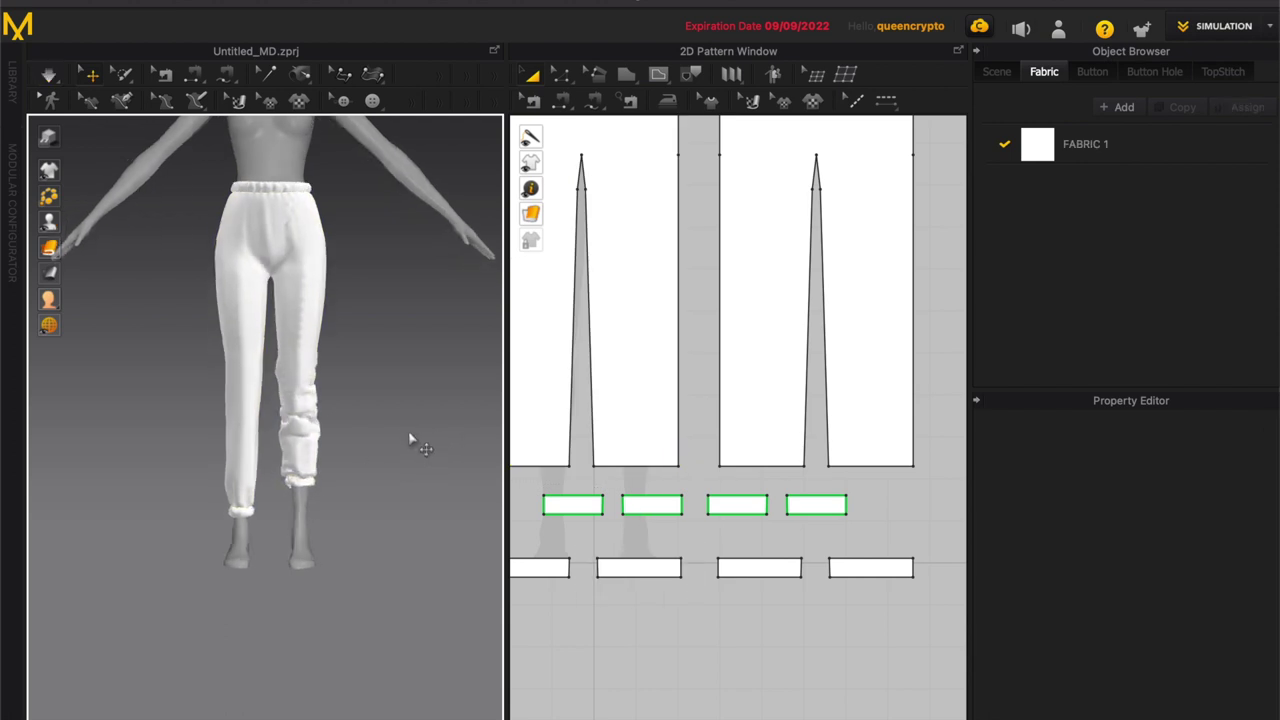
Step: Select the four under-layer cuff clones, narrow them slightly as a group, and check the drape on the avatar
left_click(548, 567)
left_click(640, 567, "shift")
left_click(760, 567, "shift")
left_click(900, 567, "shift")
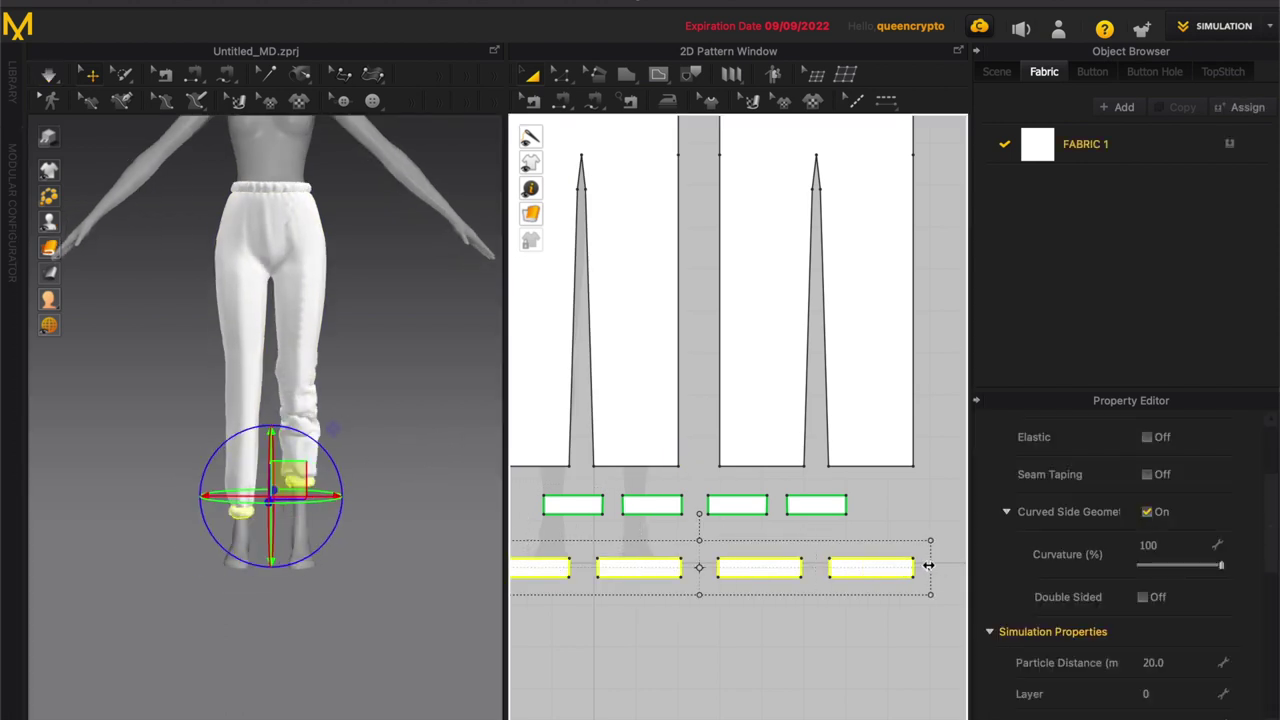
left_click_drag(892, 567, 890, 569)
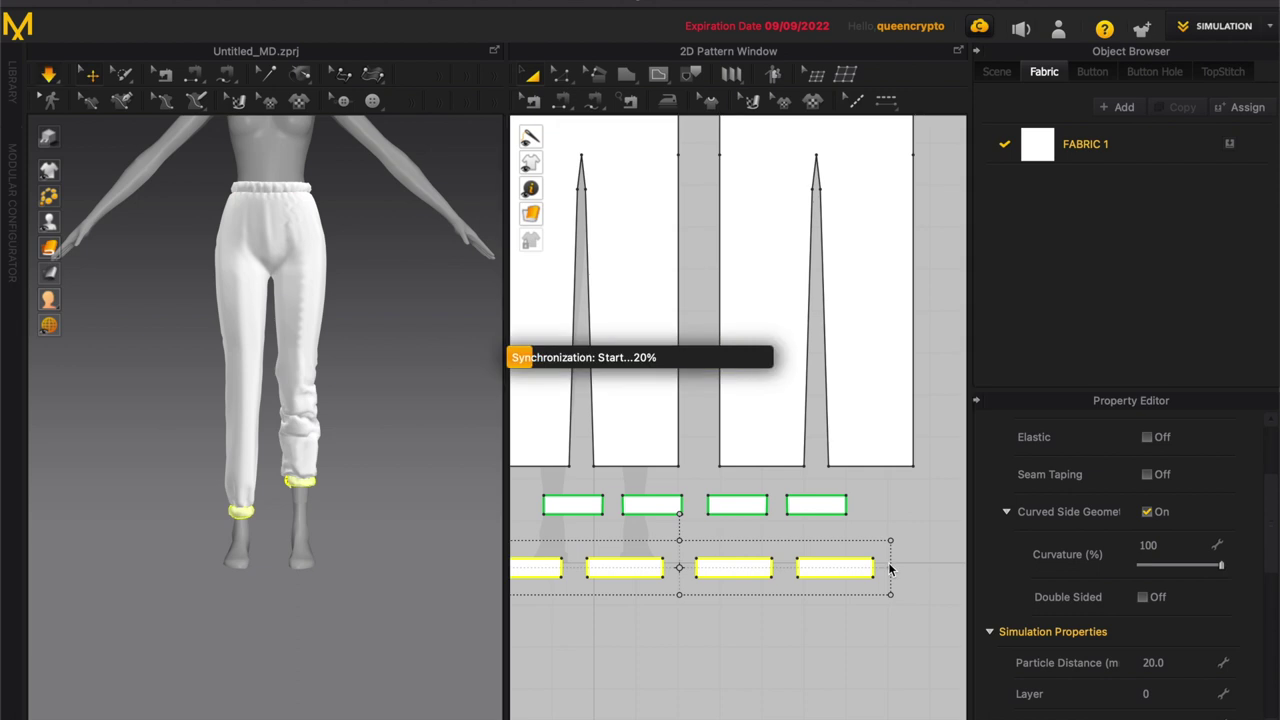
left_click(400, 480)
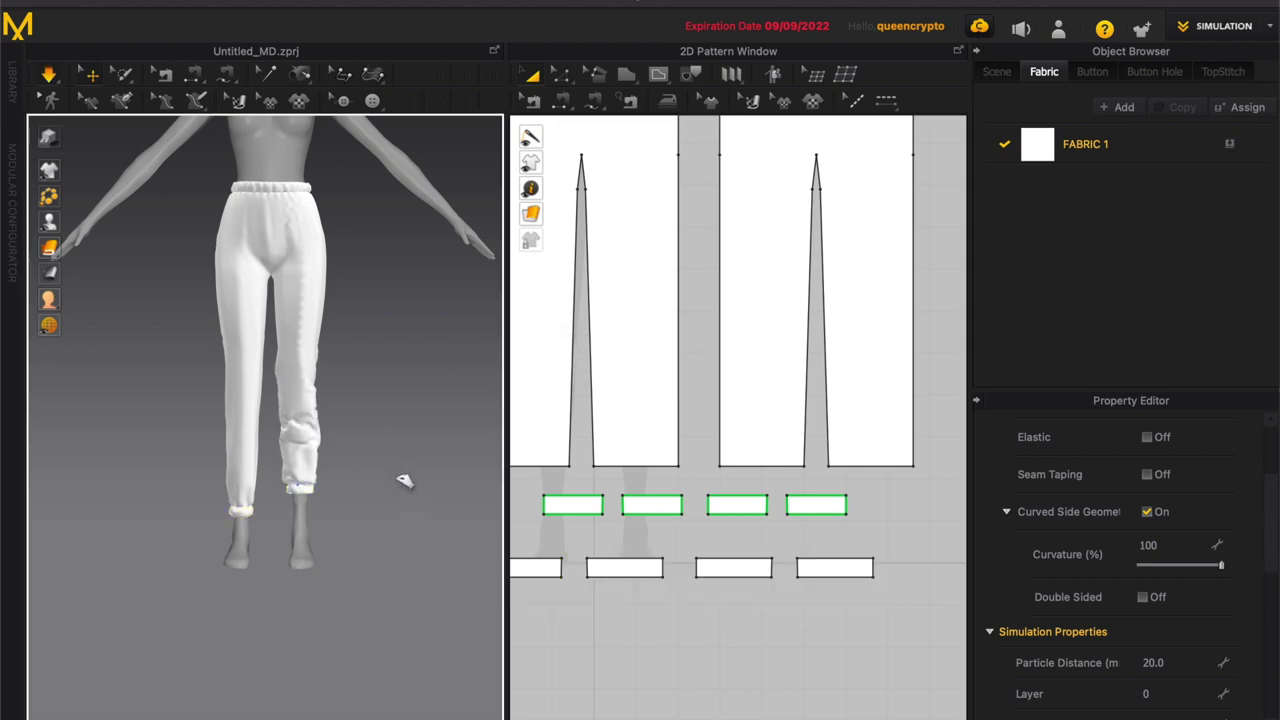
scroll(389, 597, "up", 5)
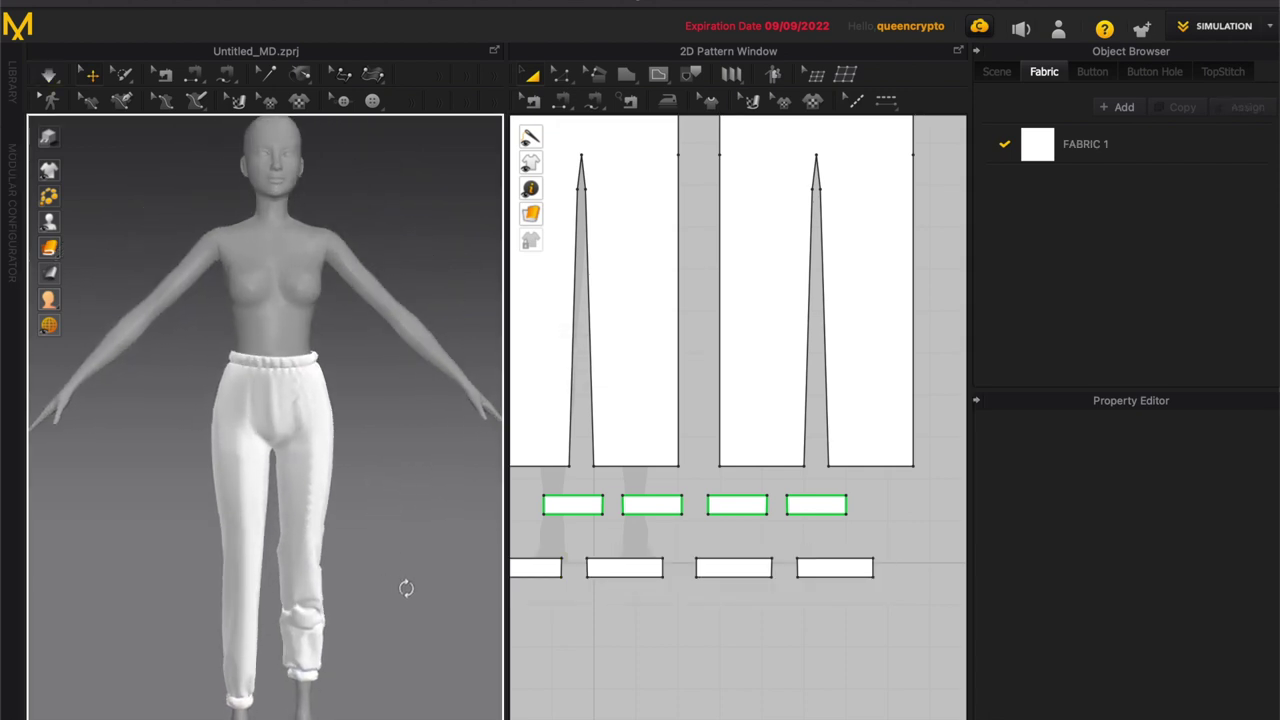
Step: Widen the four original elastic cuff pieces as a group to a total elastic length of about 1270 mm
left_click(586, 505)
left_click(666, 506, "shift")
left_click(740, 505, "shift")
left_click(845, 506, "shift")
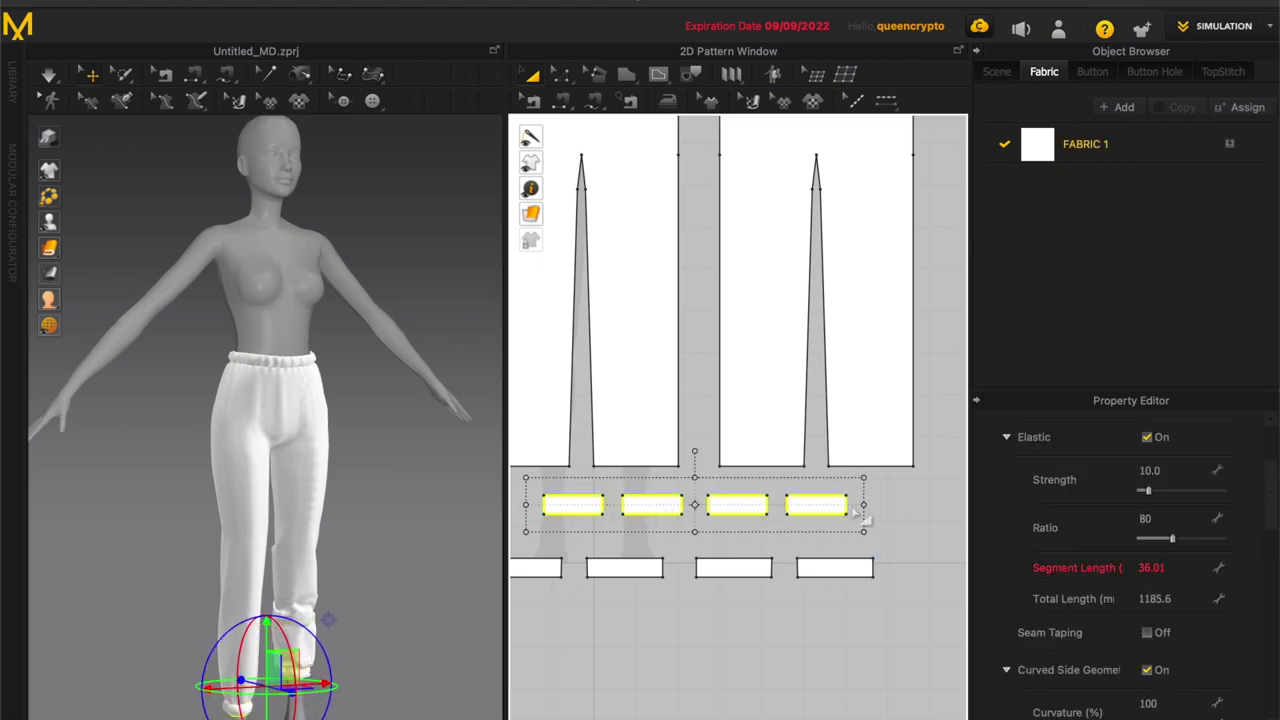
left_click_drag(884, 504, 894, 506)
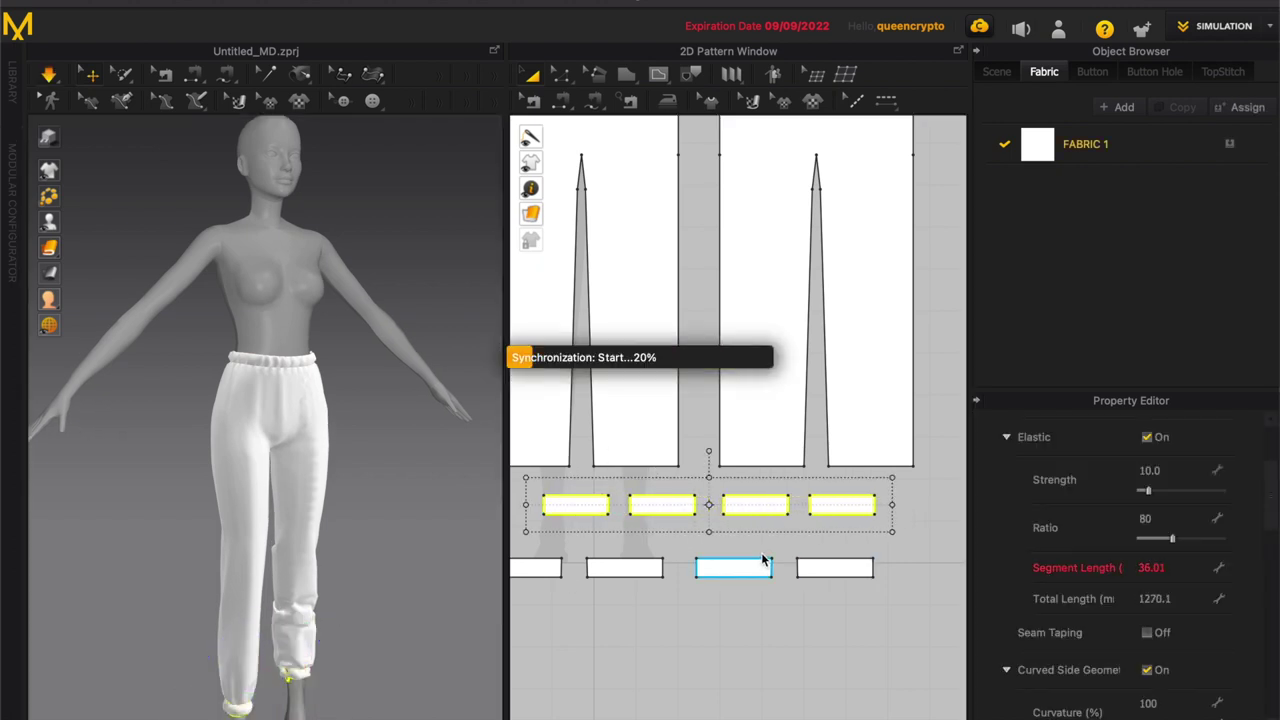
right_click_drag(371, 571, 342, 563)
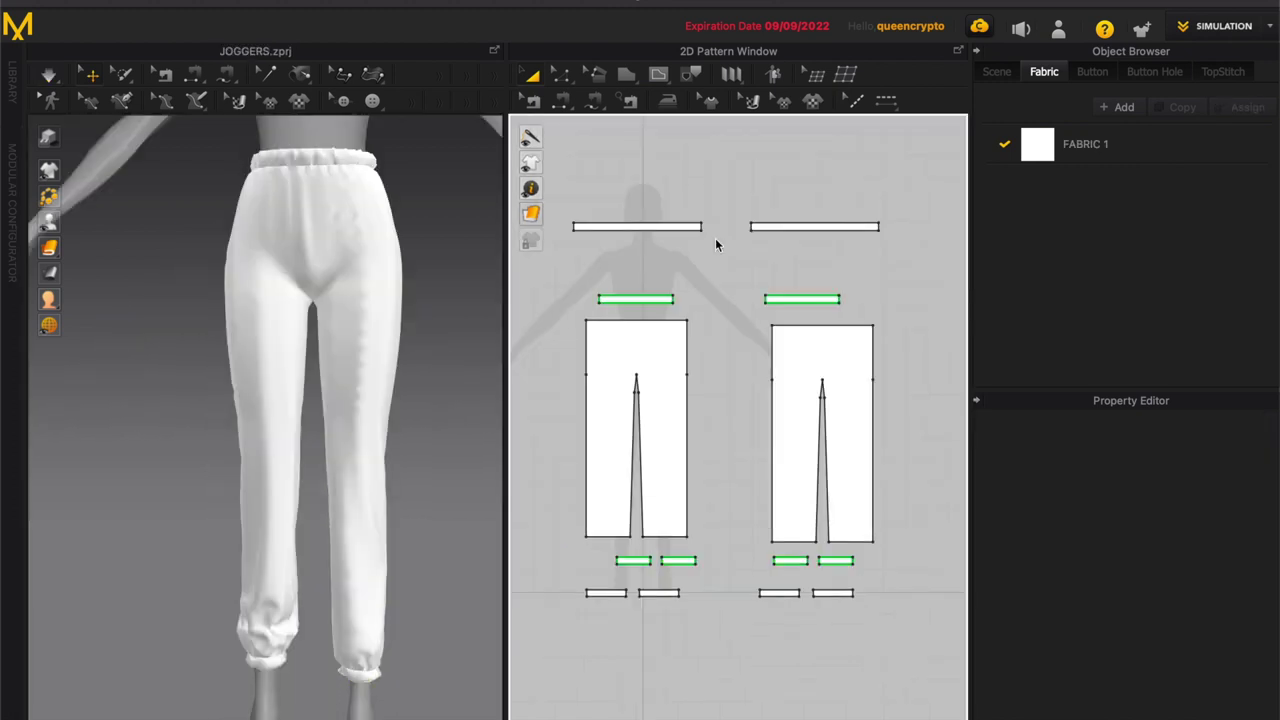
Step: Delete the two wide non-elastic waistband pieces and the four under-layer cuff clones
left_click(690, 228)
left_click(771, 228, "shift")
left_click(615, 594, "shift")
left_click(663, 594, "shift")
left_click(797, 594, "shift")
left_click(832, 595, "shift")
key("Delete")
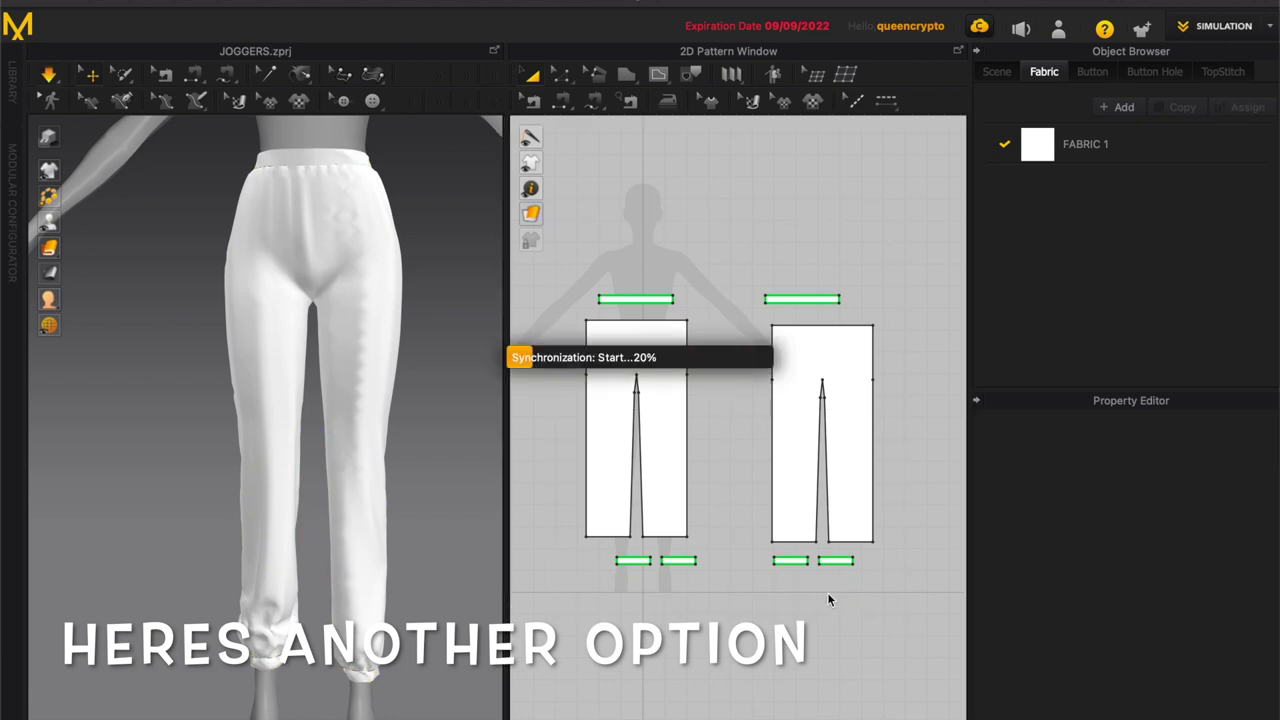
Step: Add 15 internal offset lines, spaced about 20 mm apart, from one short end edge of each elastic waistband piece
left_click(664, 297)
scroll(640, 297, "up", 3)
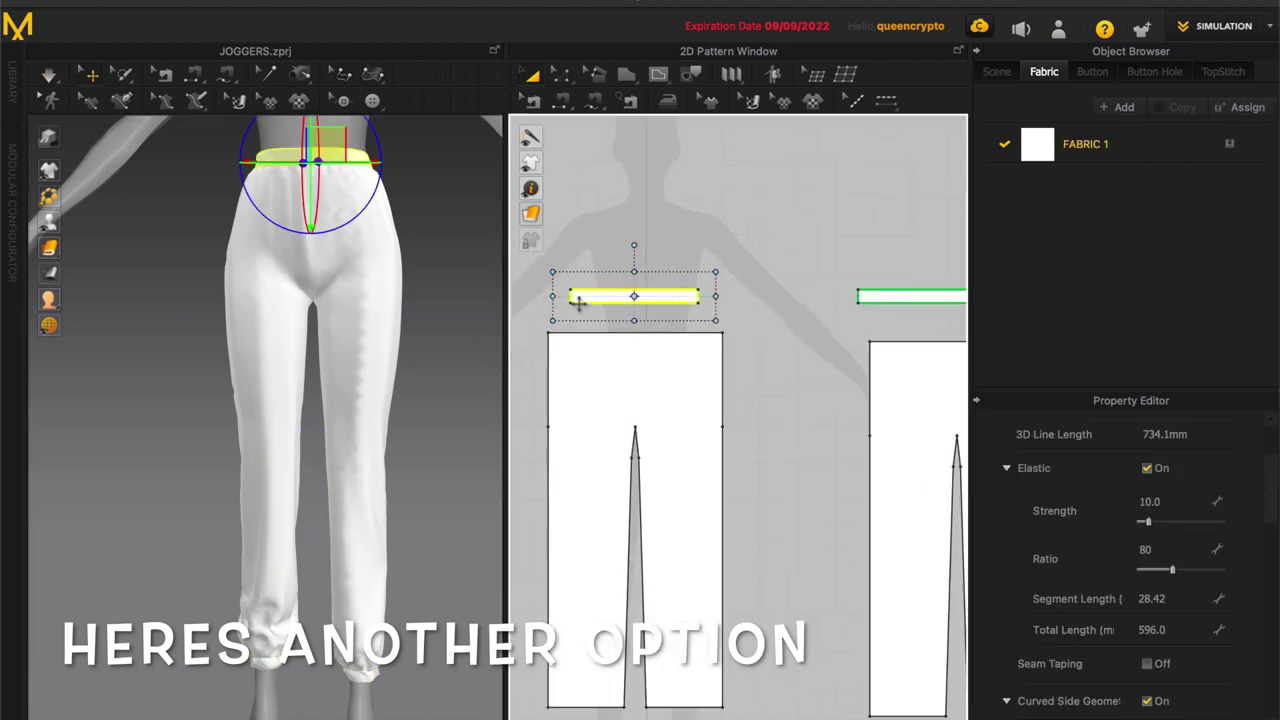
left_click(860, 299)
scroll(883, 314, "down", 3)
scroll(909, 556, "up", 3)
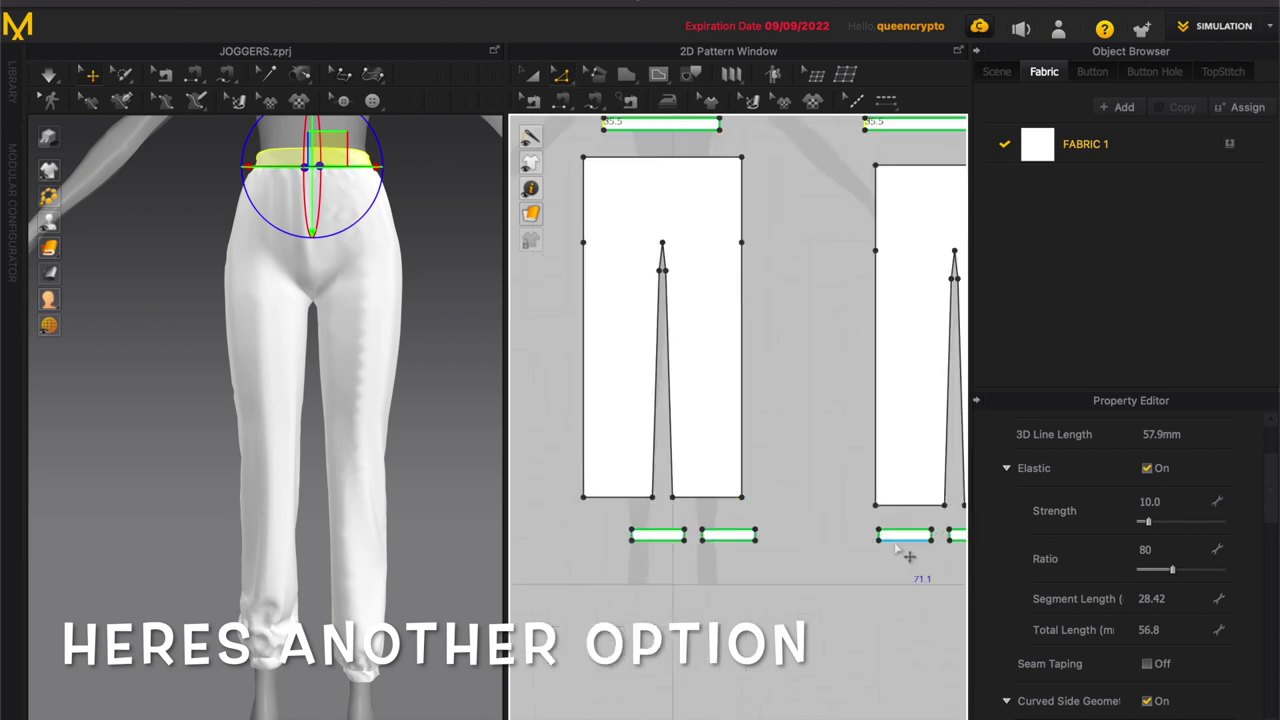
scroll(877, 446, "down", 3)
scroll(666, 514, "up", 2)
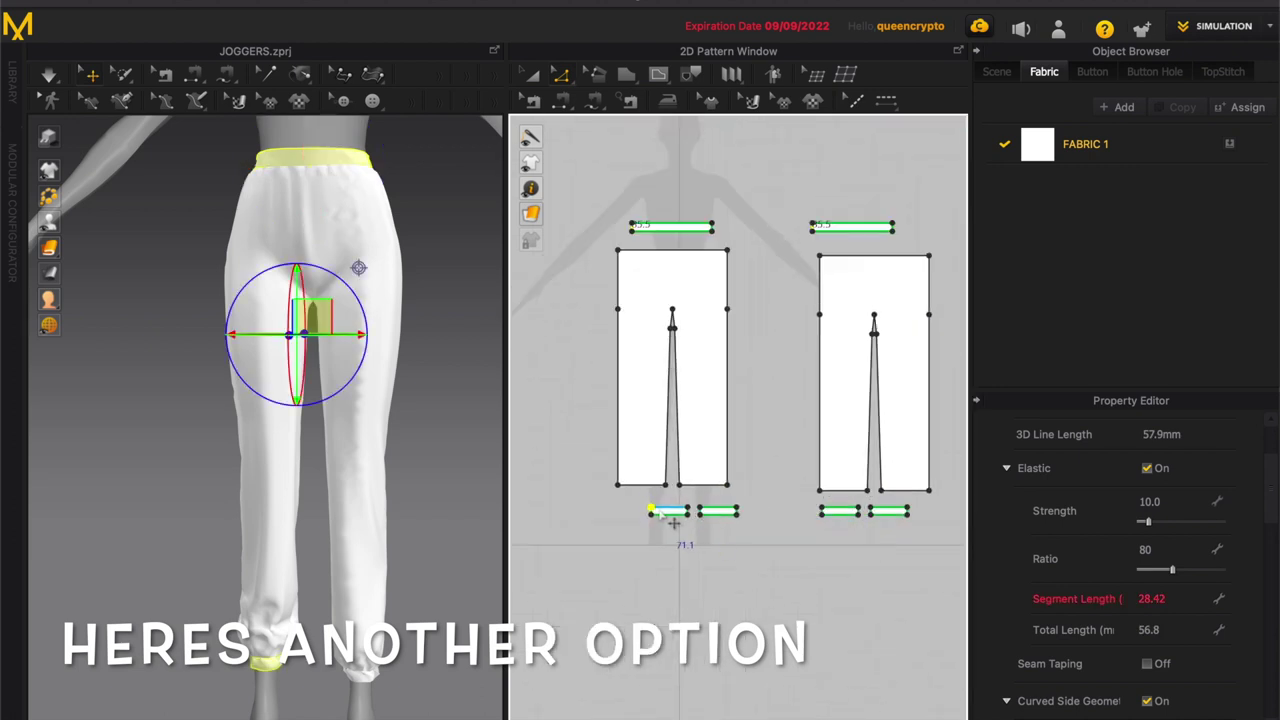
scroll(718, 230, "up", 2)
right_click(572, 268)
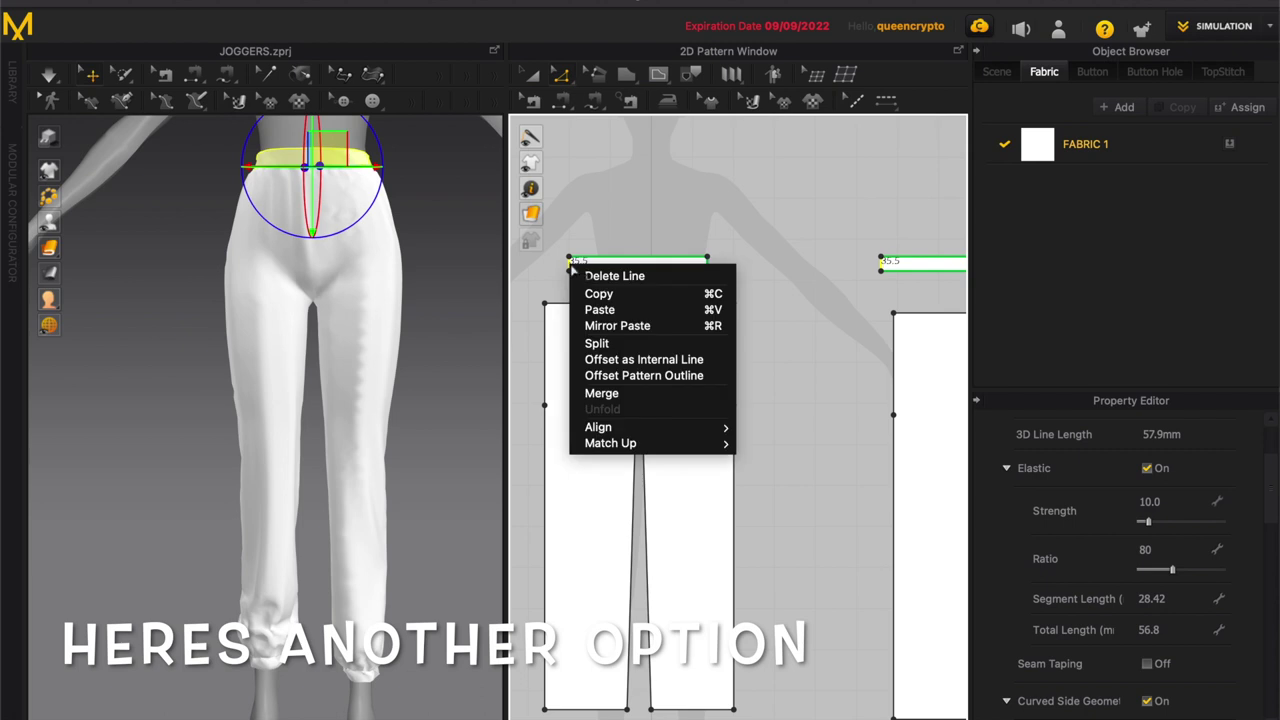
left_click(636, 359)
left_click_drag(630, 234, 382, 236)
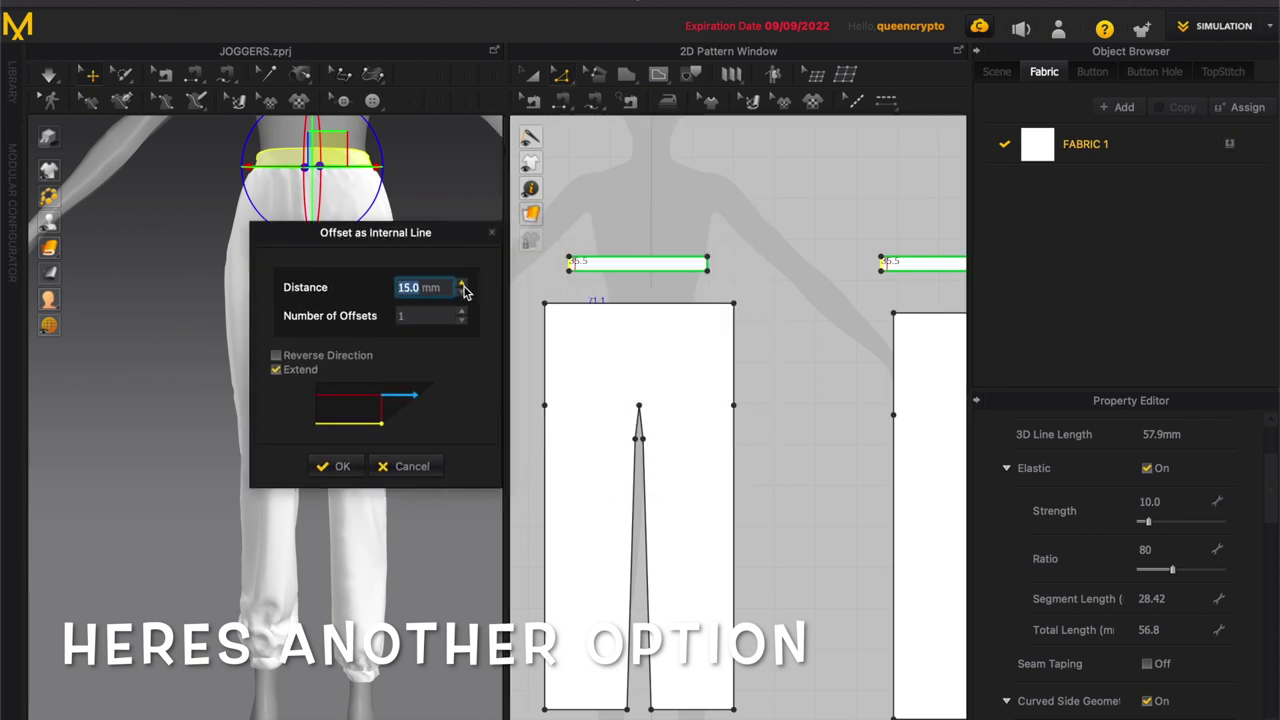
left_click(460, 312)
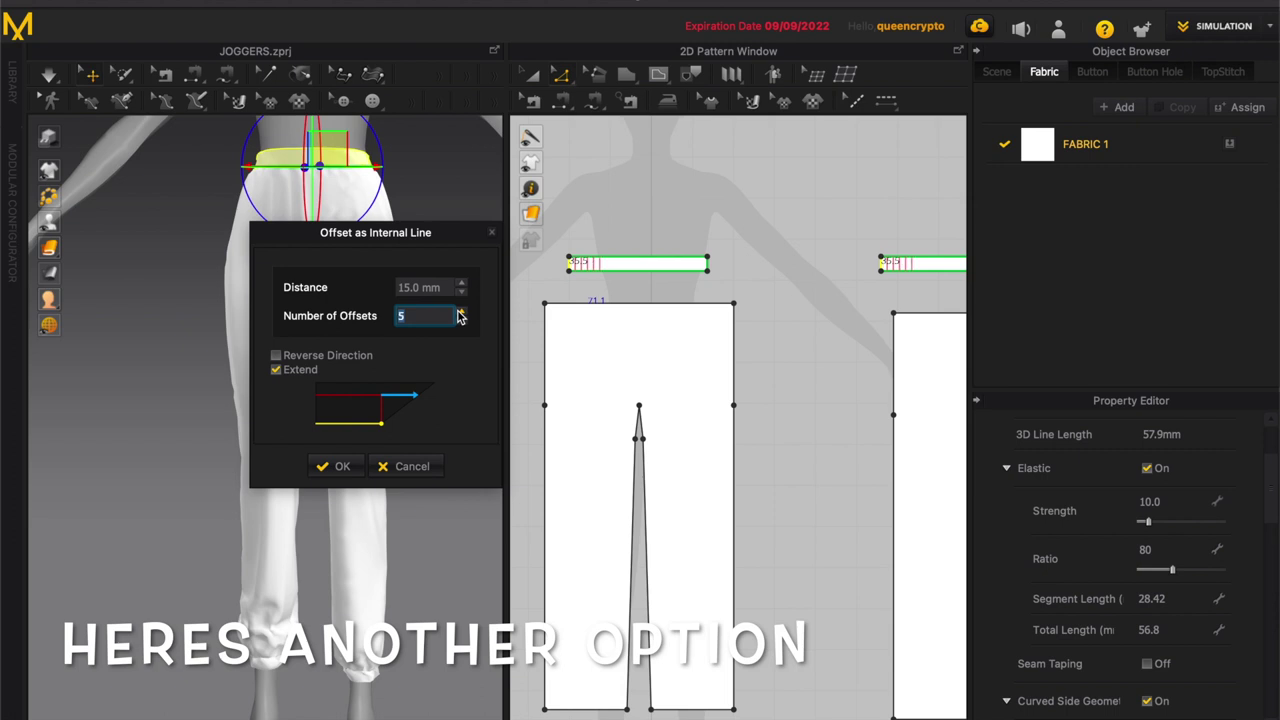
left_click(460, 313)
left_click(460, 313)
left_click(460, 313)
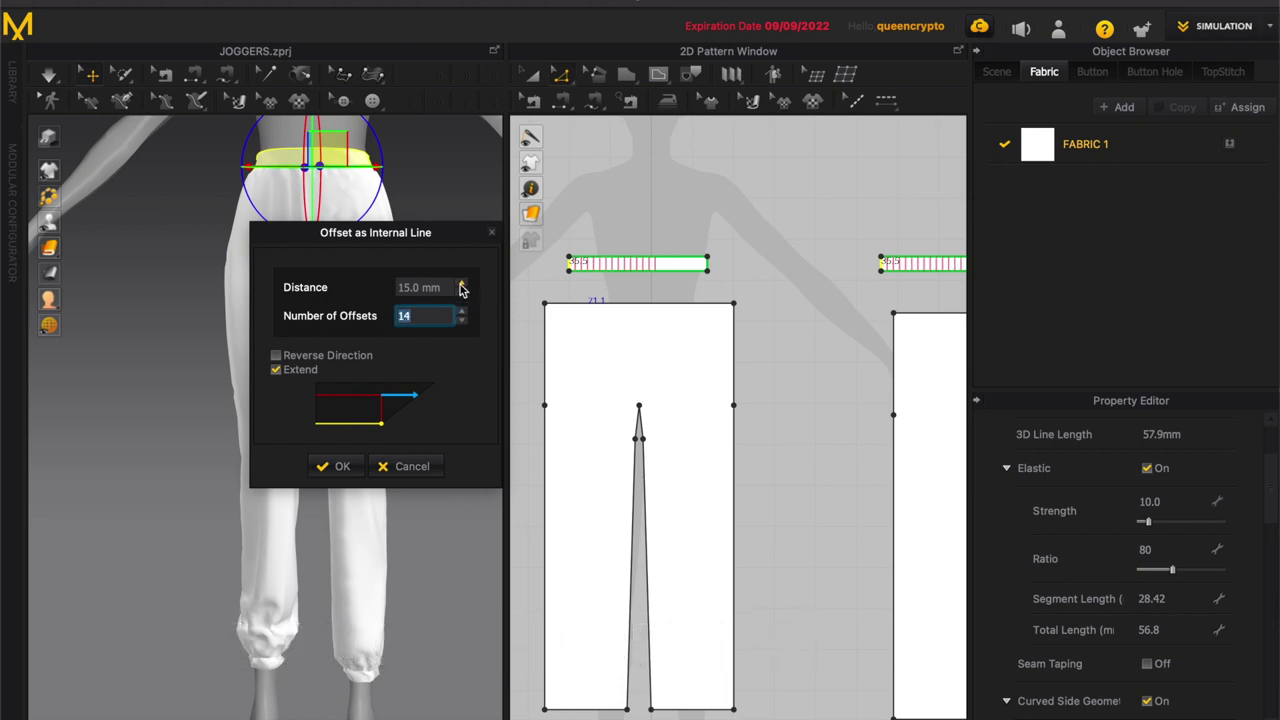
left_click(462, 284)
left_click(462, 320)
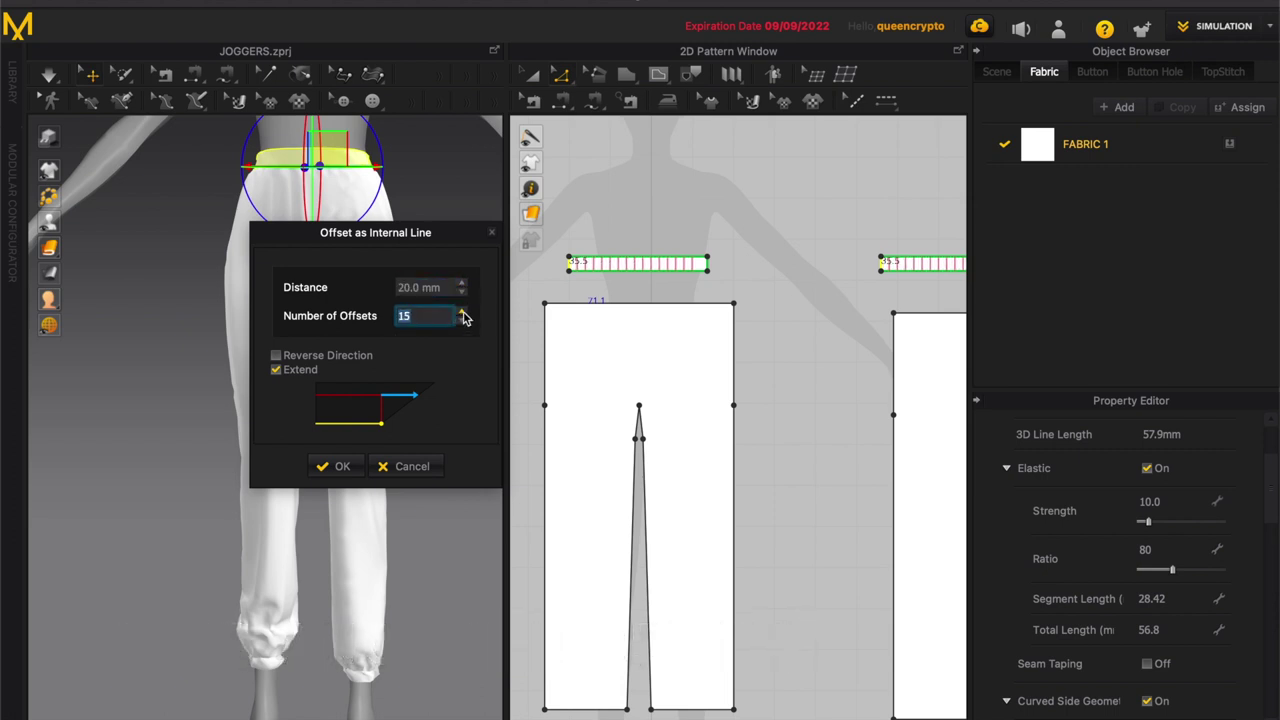
left_click(462, 284)
left_click(360, 470)
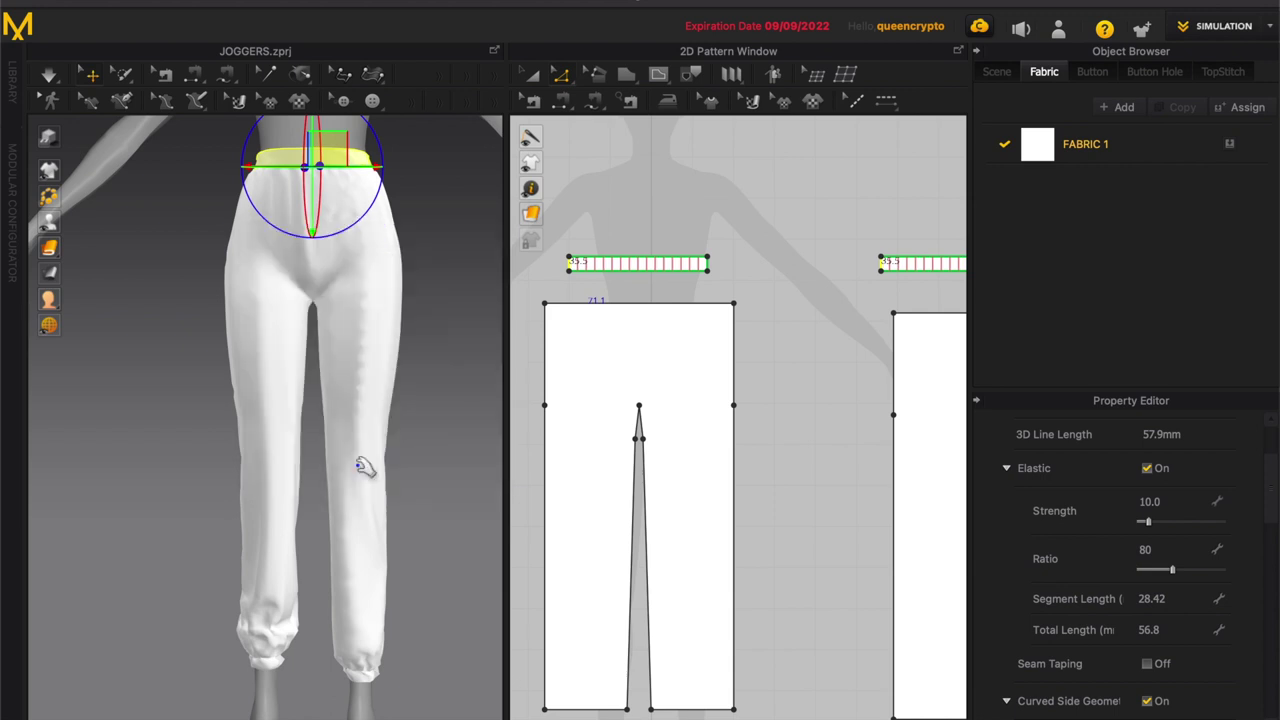
Step: Create over-layer clones of both ribbed waistband pieces and place them directly above the originals
scroll(568, 428, "down", 2)
key("ctrl+a")
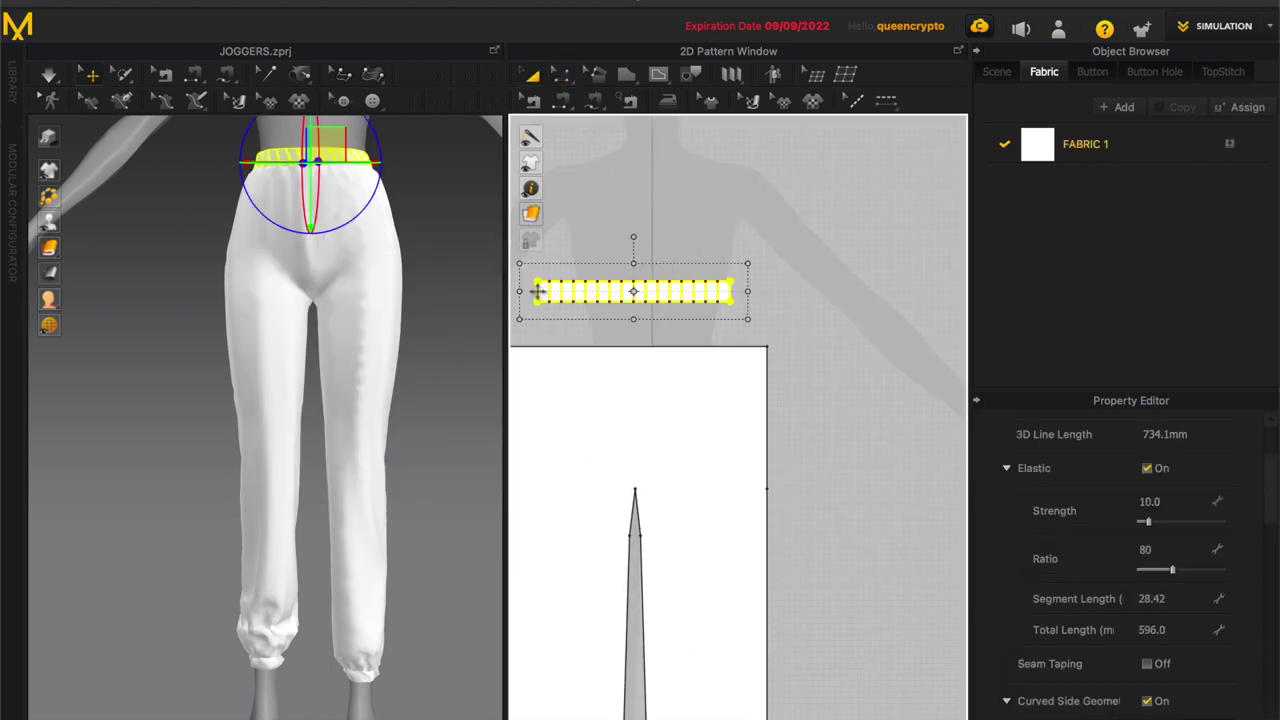
scroll(820, 287, "down", 2)
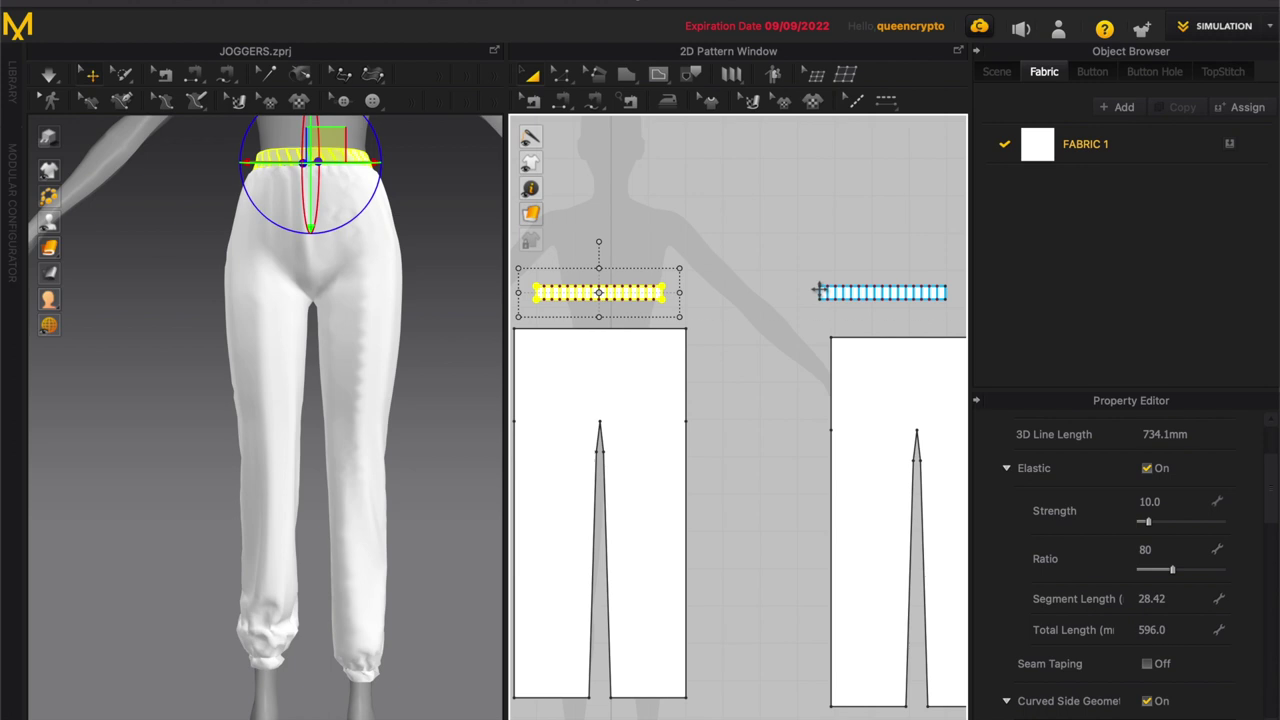
left_click(818, 289, "shift")
right_click(818, 289)
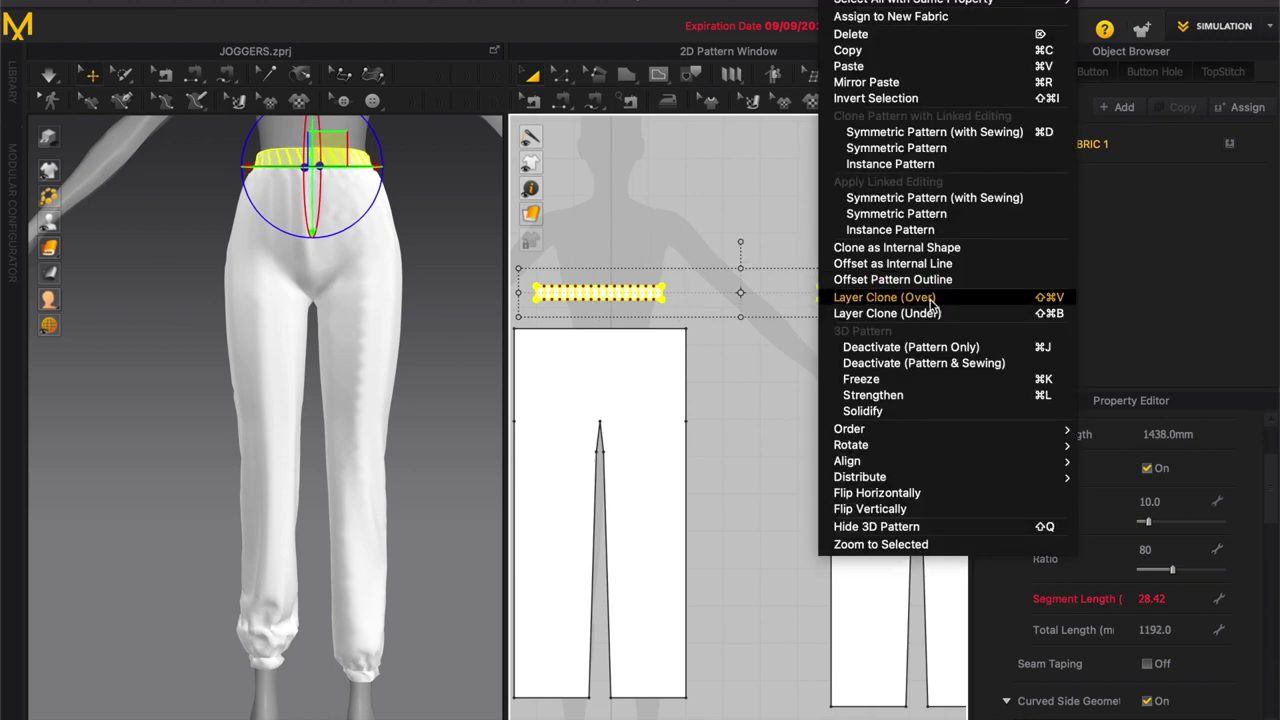
left_click(884, 297)
left_click(741, 213)
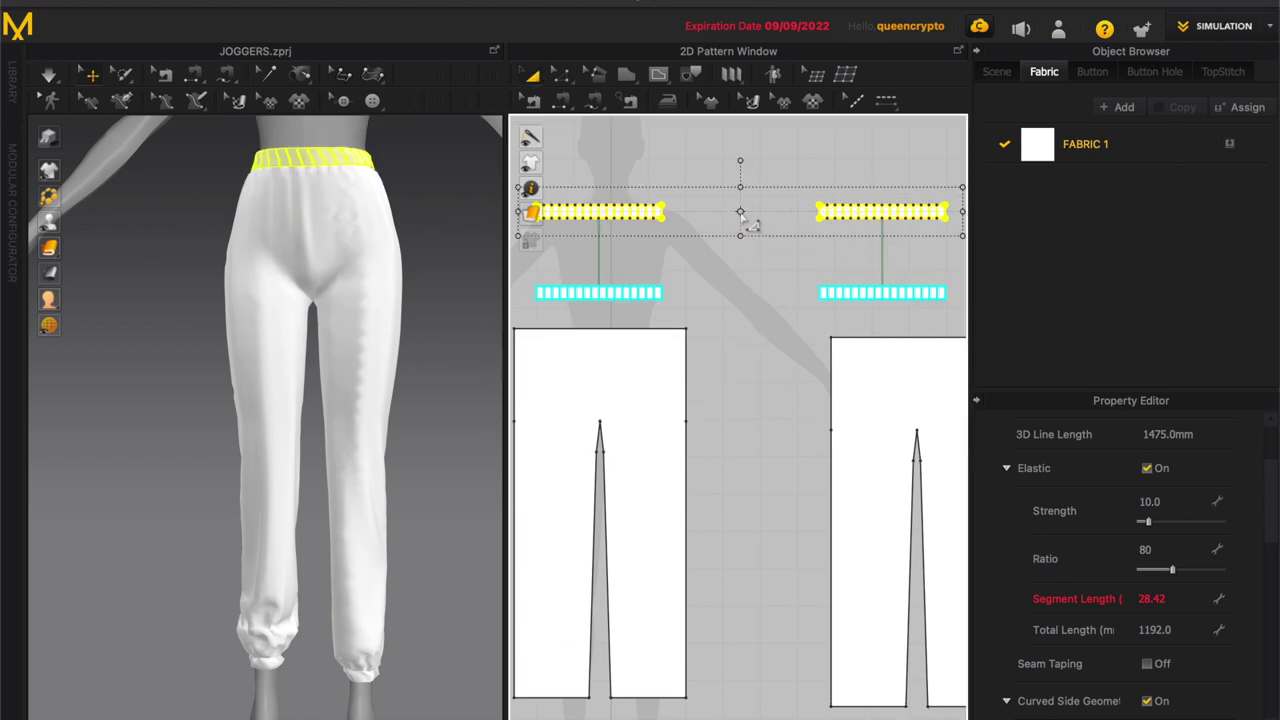
Step: Turn off Elastic on the two over-layer waistband clones
scroll(1273, 505, "up", 2)
left_click(1149, 518)
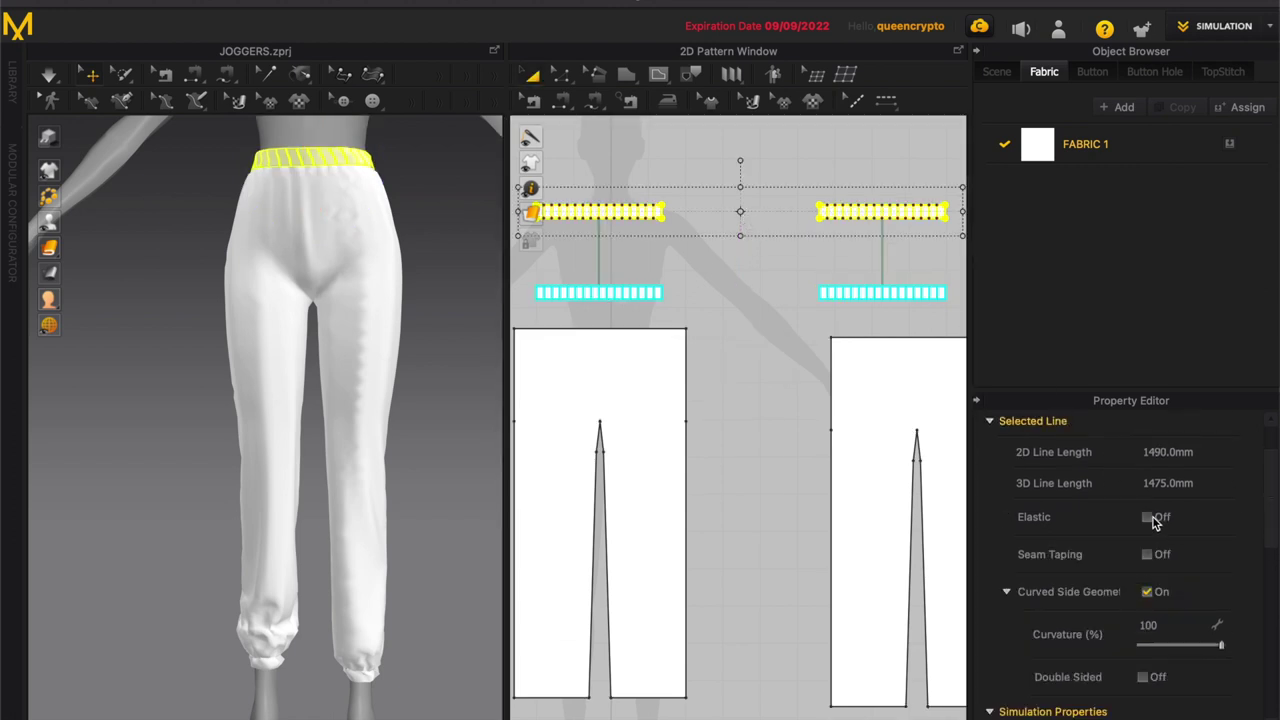
left_click(745, 260)
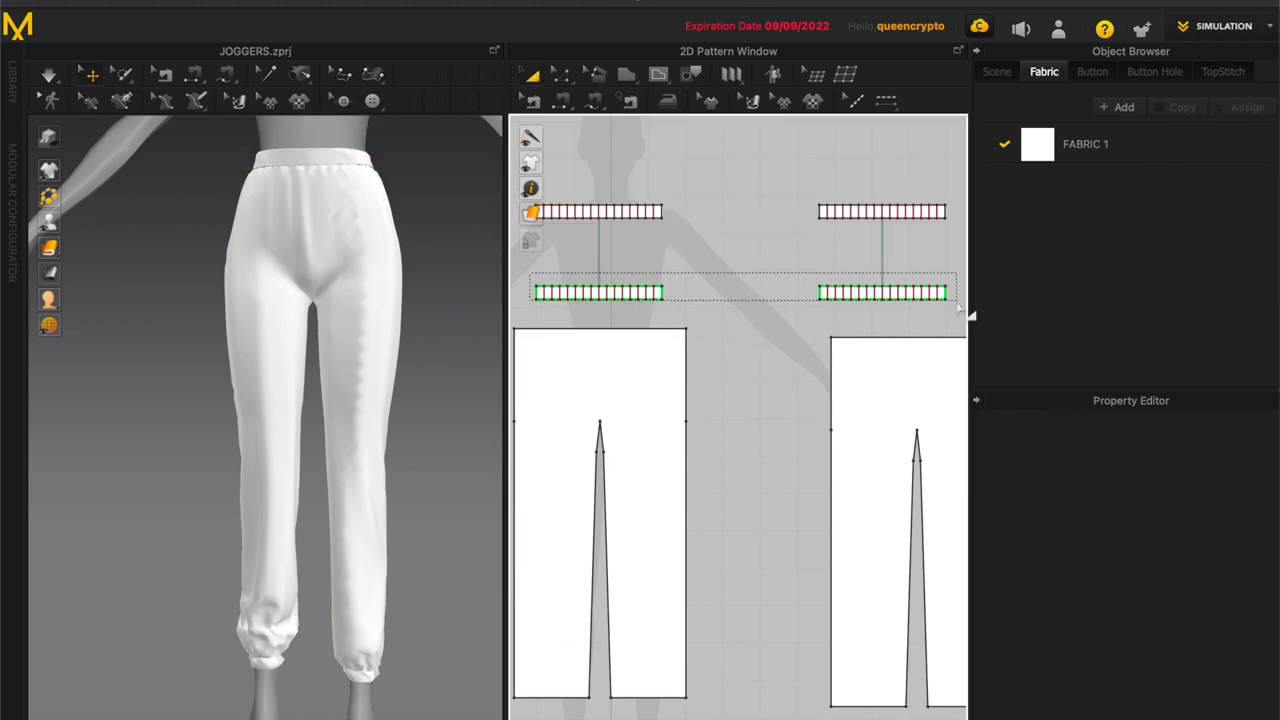
left_click_drag(960, 313, 958, 312)
left_click(808, 277)
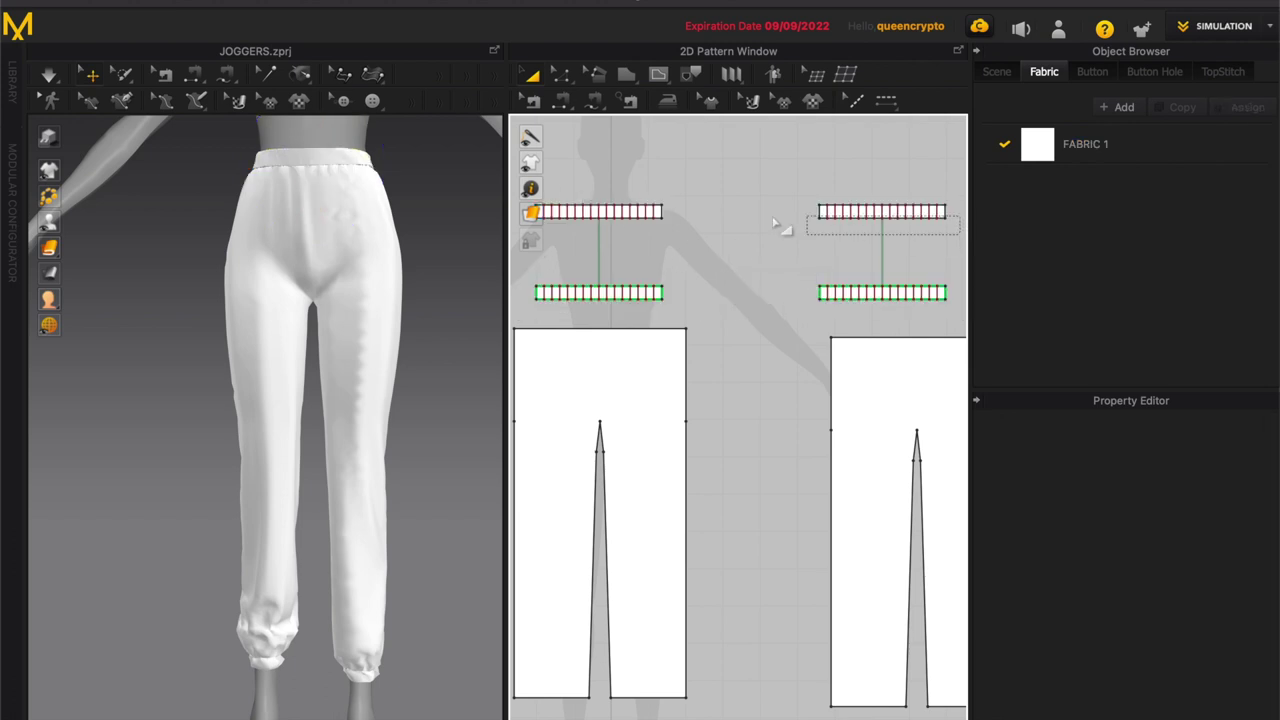
left_click_drag(776, 224, 500, 204)
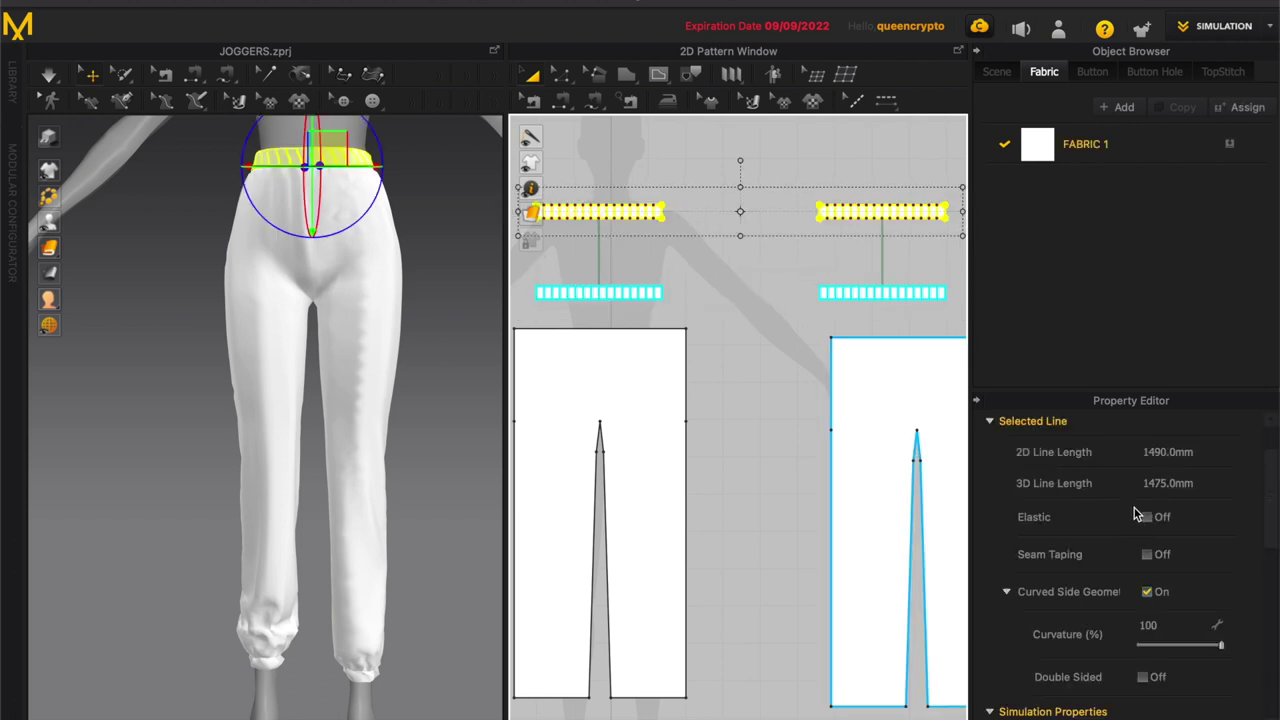
left_click(818, 196)
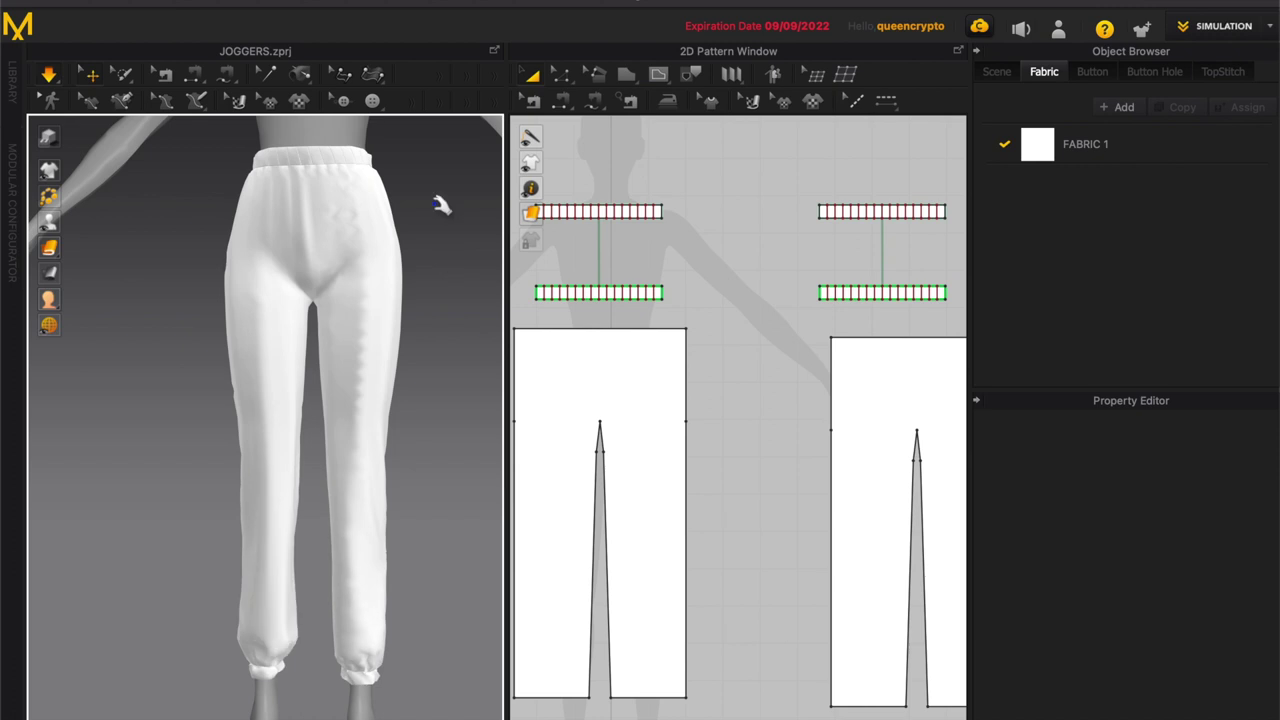
Step: Narrow the two over-layer waistband clones as a group to a combined 2D line length of about 1400 mm
scroll(441, 205, "down", 3)
middle_click_drag(405, 327, 417, 358)
scroll(417, 358, "up", 2)
right_click_drag(417, 356, 384, 335)
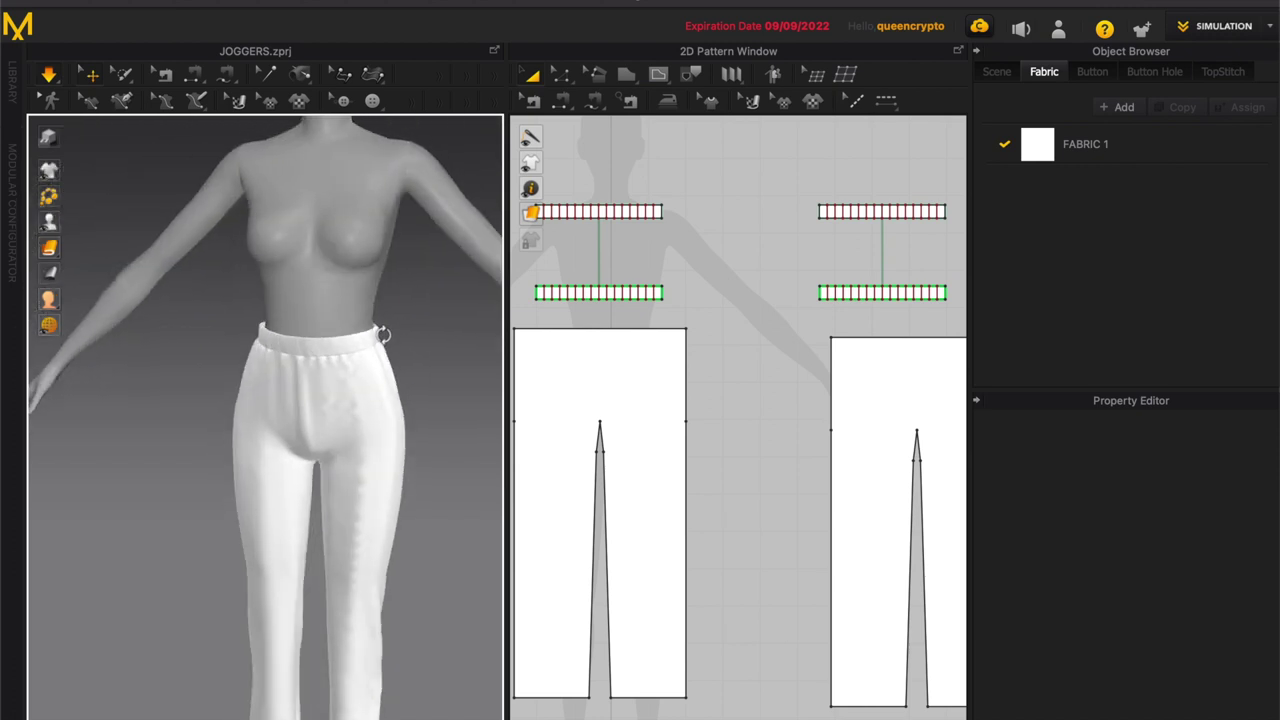
left_click(930, 222)
scroll(765, 226, "down", 1)
left_click_drag(940, 213, 905, 212)
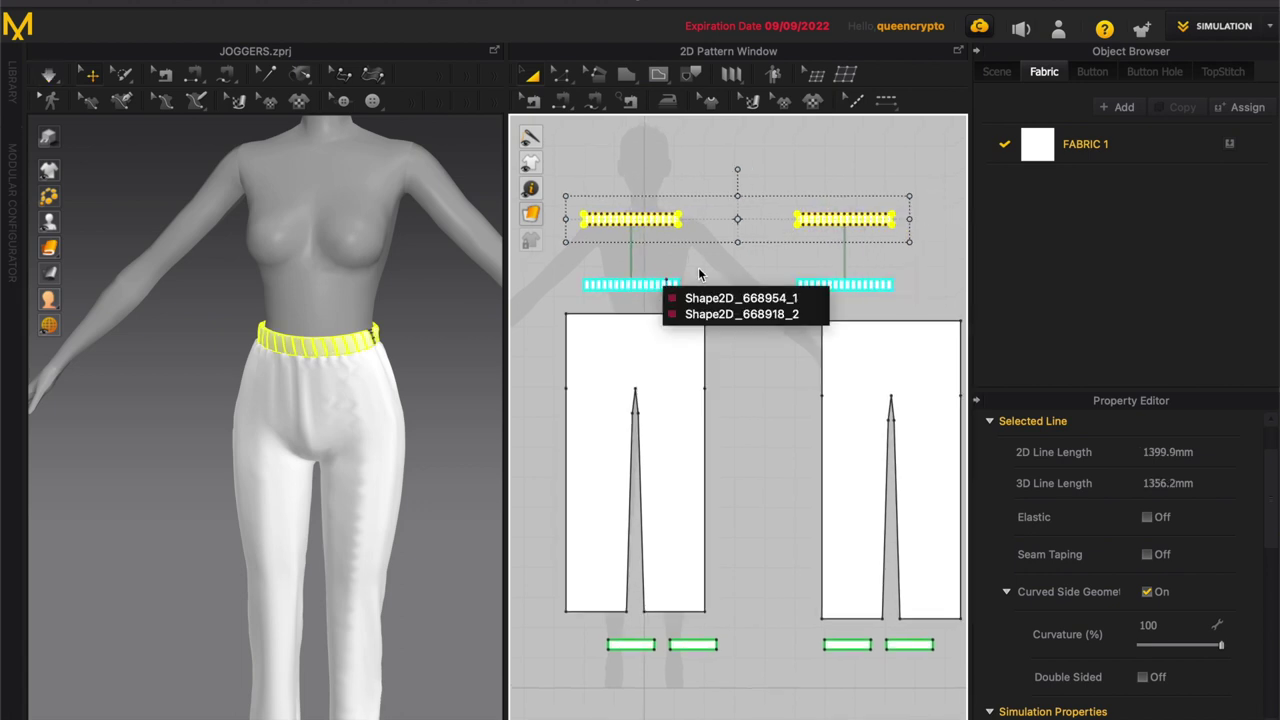
Step: Remove the linked editing from the two original elastic waistband pieces
left_click(705, 295)
scroll(707, 296, "up", 3)
left_click(693, 287)
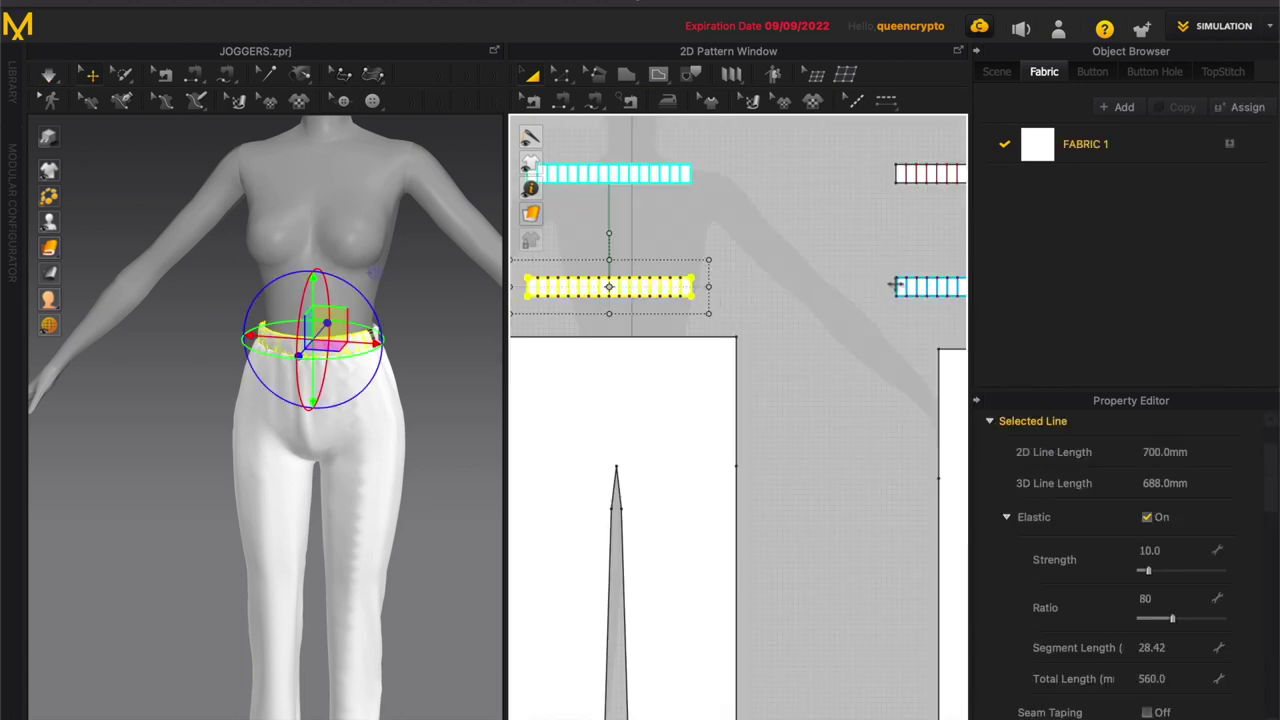
left_click(898, 287, "shift")
right_click(897, 287)
left_click(925, 253)
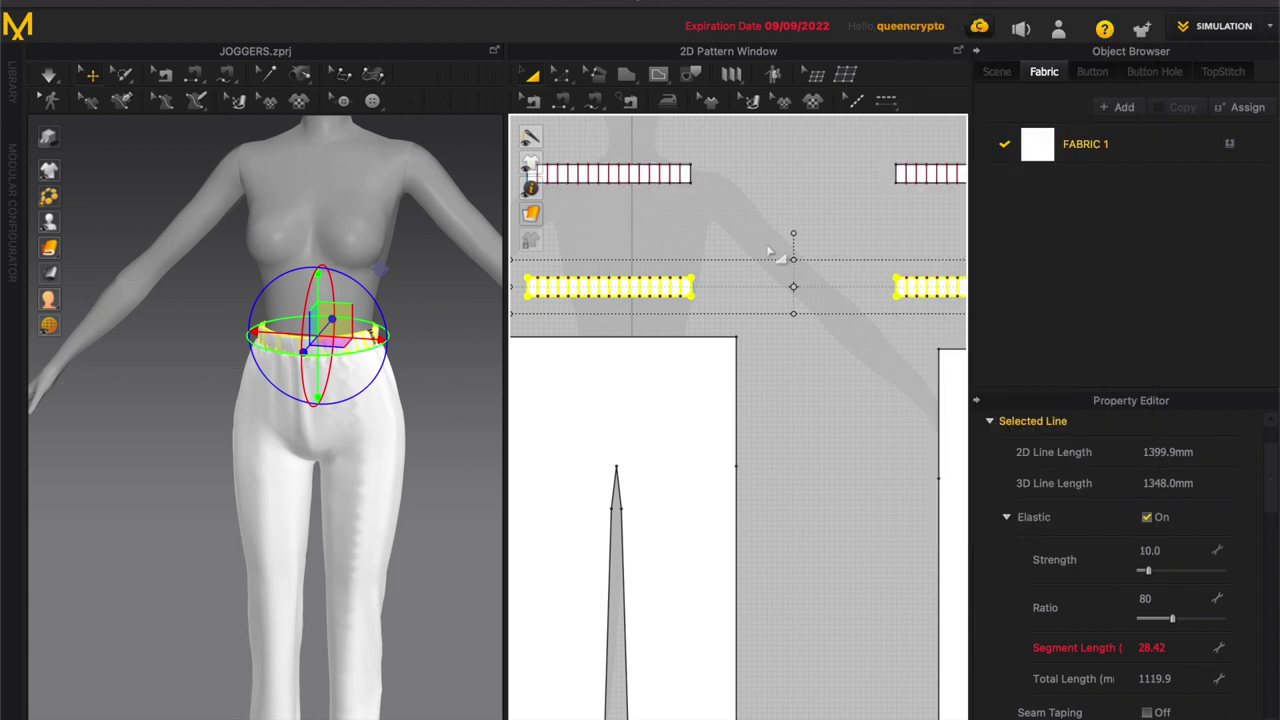
left_click(772, 253)
scroll(772, 253, "down", 2)
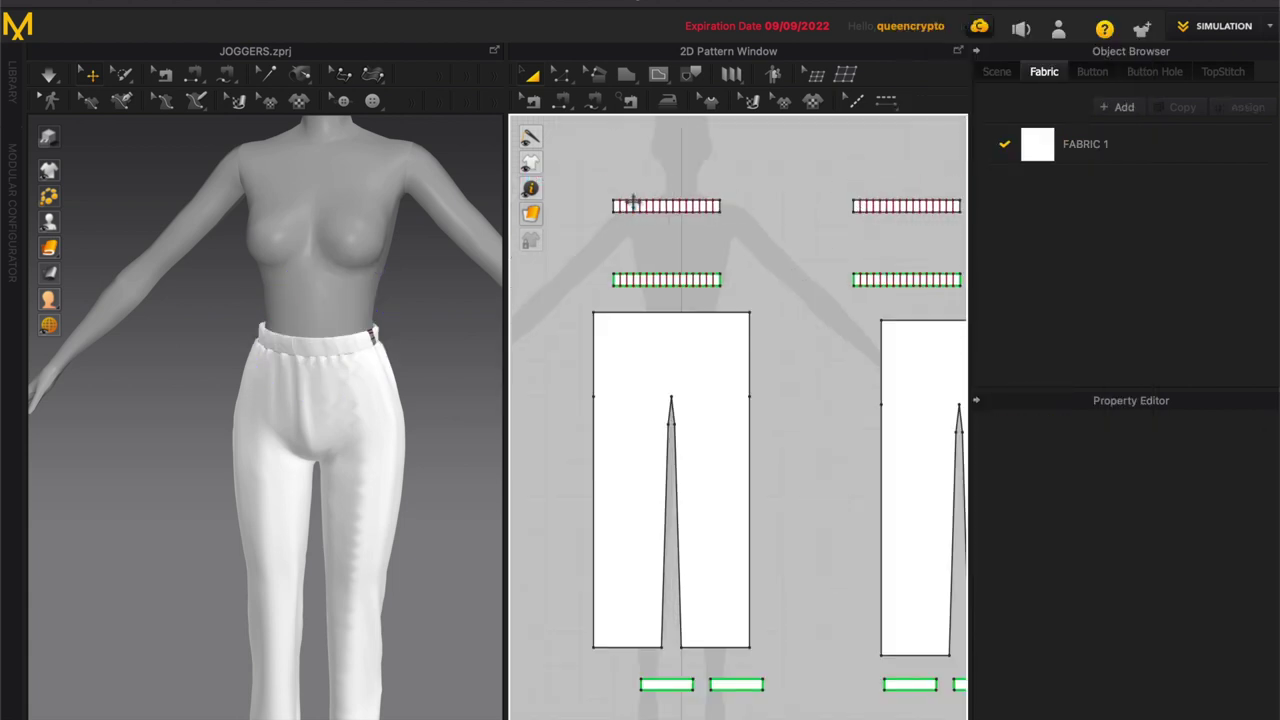
Step: Widen the two over-layer waistband clones as a group to a combined 2D line length of about 1504 mm
scroll(614, 206, "up", 4)
left_click(614, 206)
scroll(614, 206, "down", 4)
middle_click_drag(782, 223, 757, 223)
scroll(814, 209, "up", 2)
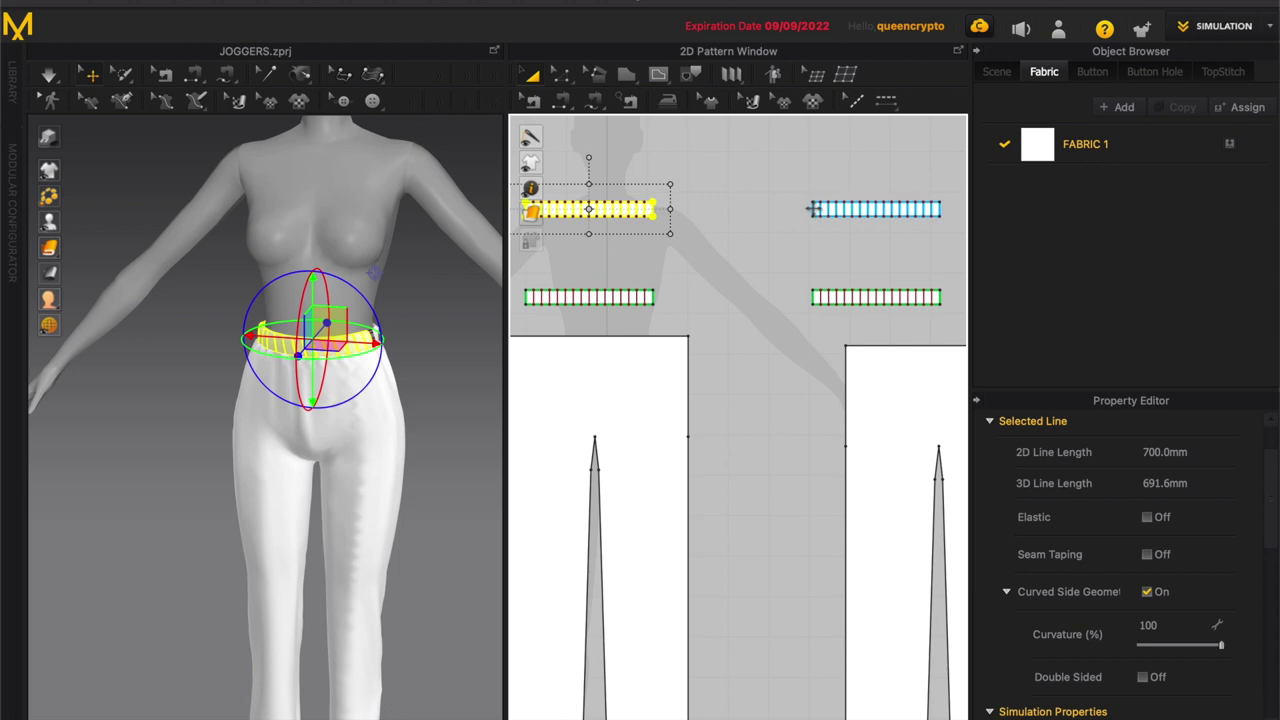
left_click(815, 209, "shift")
scroll(820, 209, "down", 3)
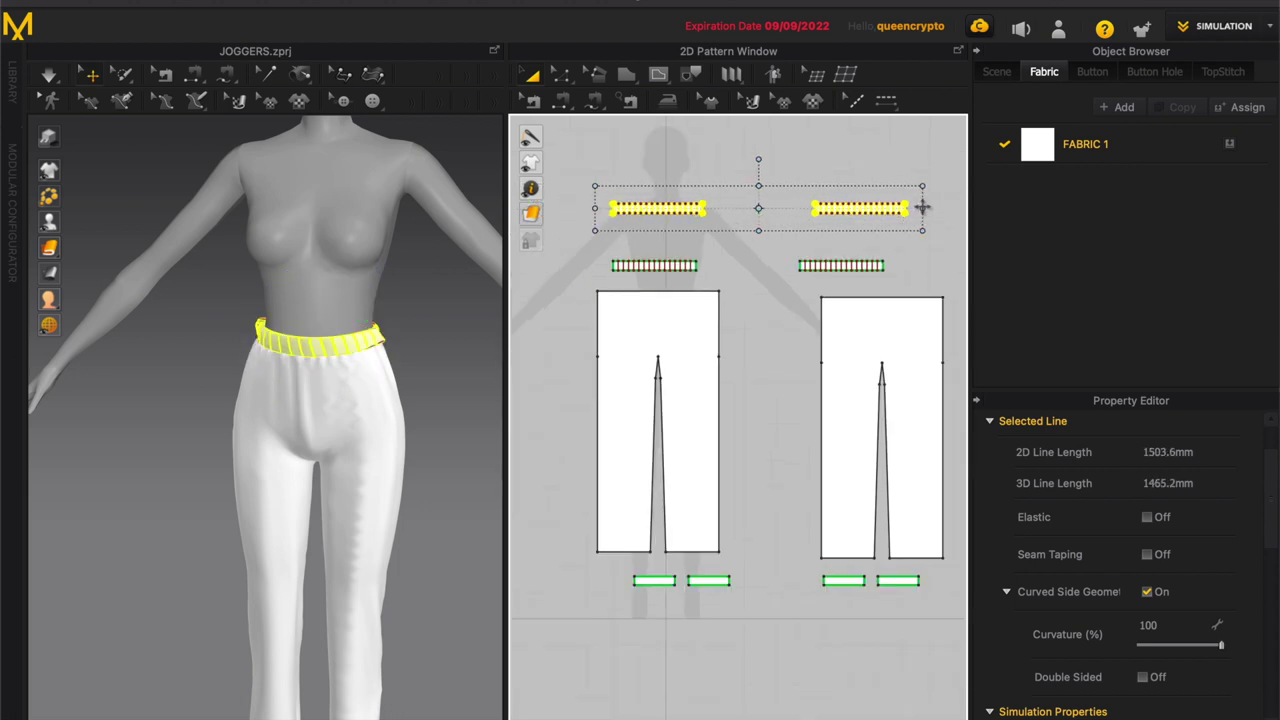
Step: Simulate the trousers with the widened waistband layer and check the waist from the front and side
key("space")
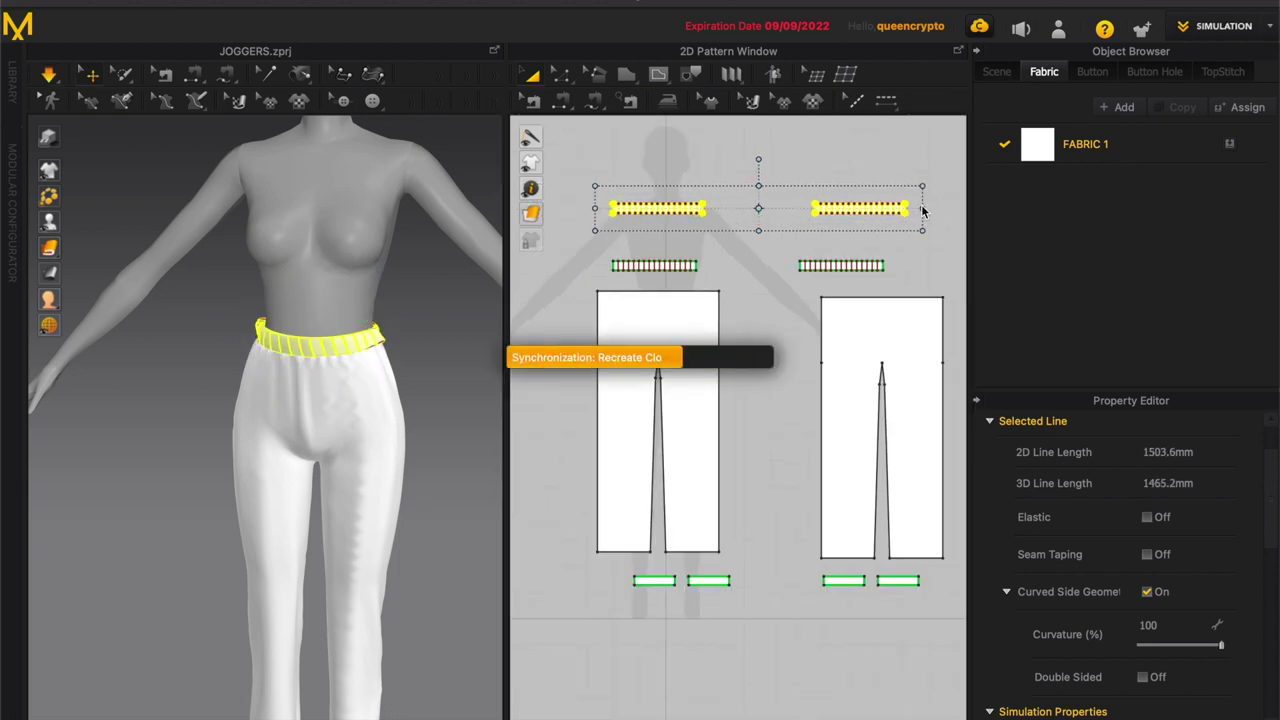
left_click_drag(395, 359, 428, 360)
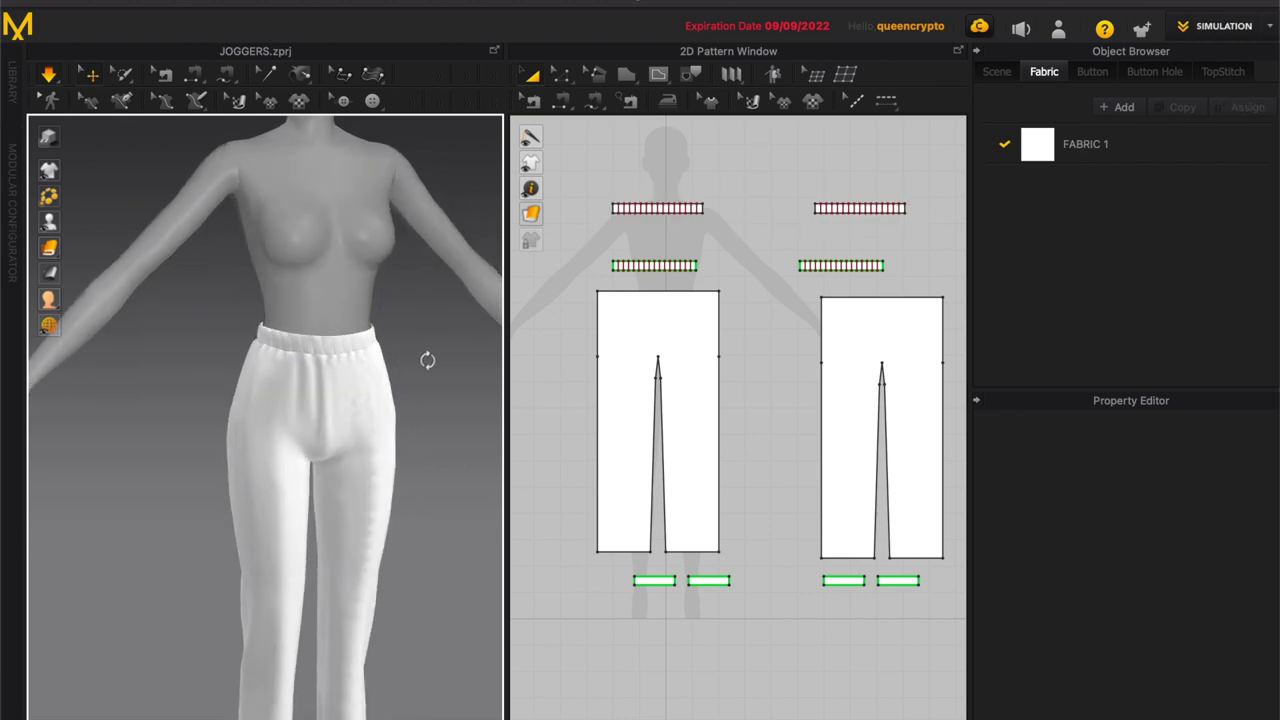
scroll(427, 361, "down", 3)
right_click_drag(424, 363, 403, 363)
Step: Widen both over-layer waistband clones further to a combined 2D line length of about 1566 mm and simulate the fit
left_click_drag(910, 234, 582, 209)
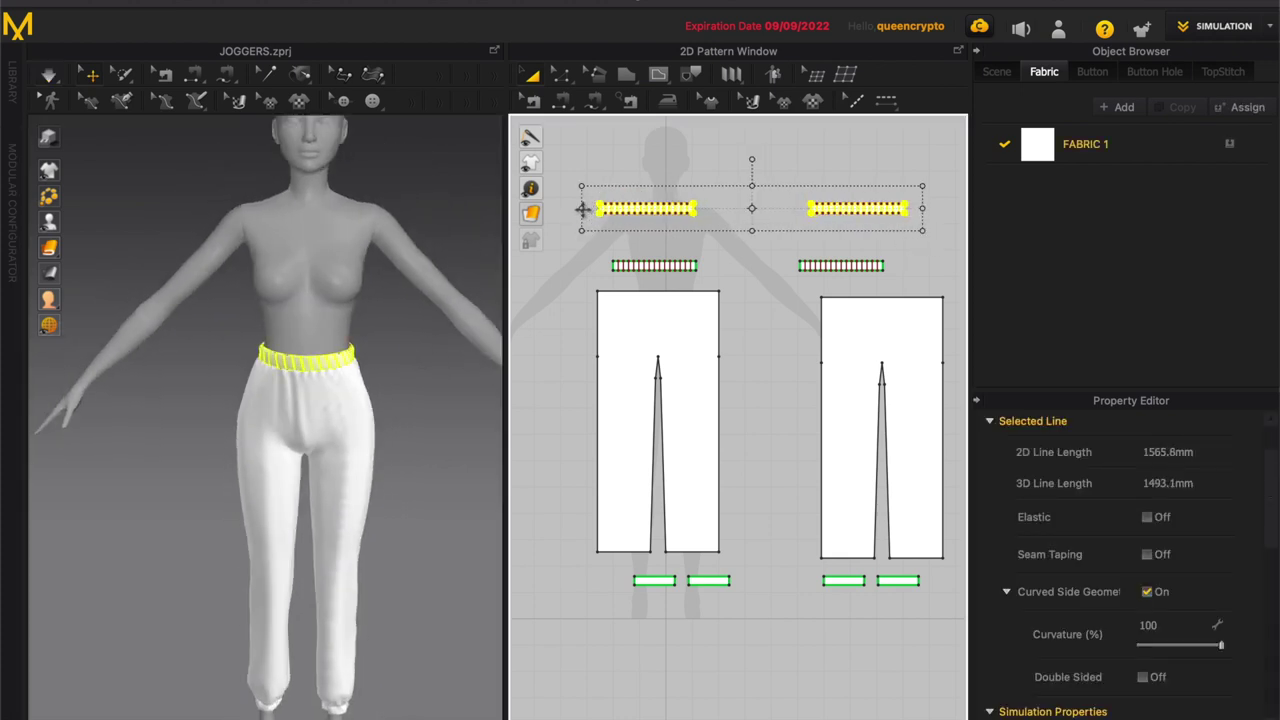
left_click(411, 355)
mouse_move(414, 357)
right_mouse_down()
mouse_move(448, 352)
mouse_move(406, 355)
right_mouse_up()
scroll(404, 362, "up", 4)
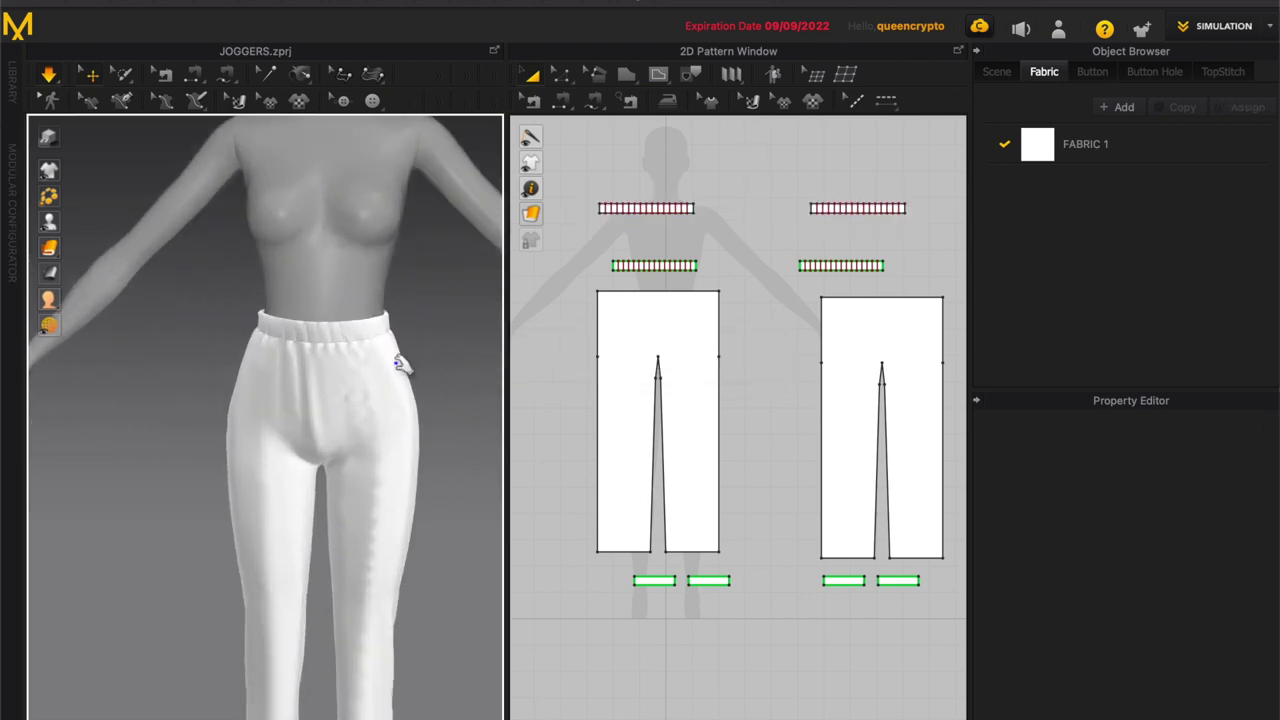
scroll(404, 362, "down", 2)
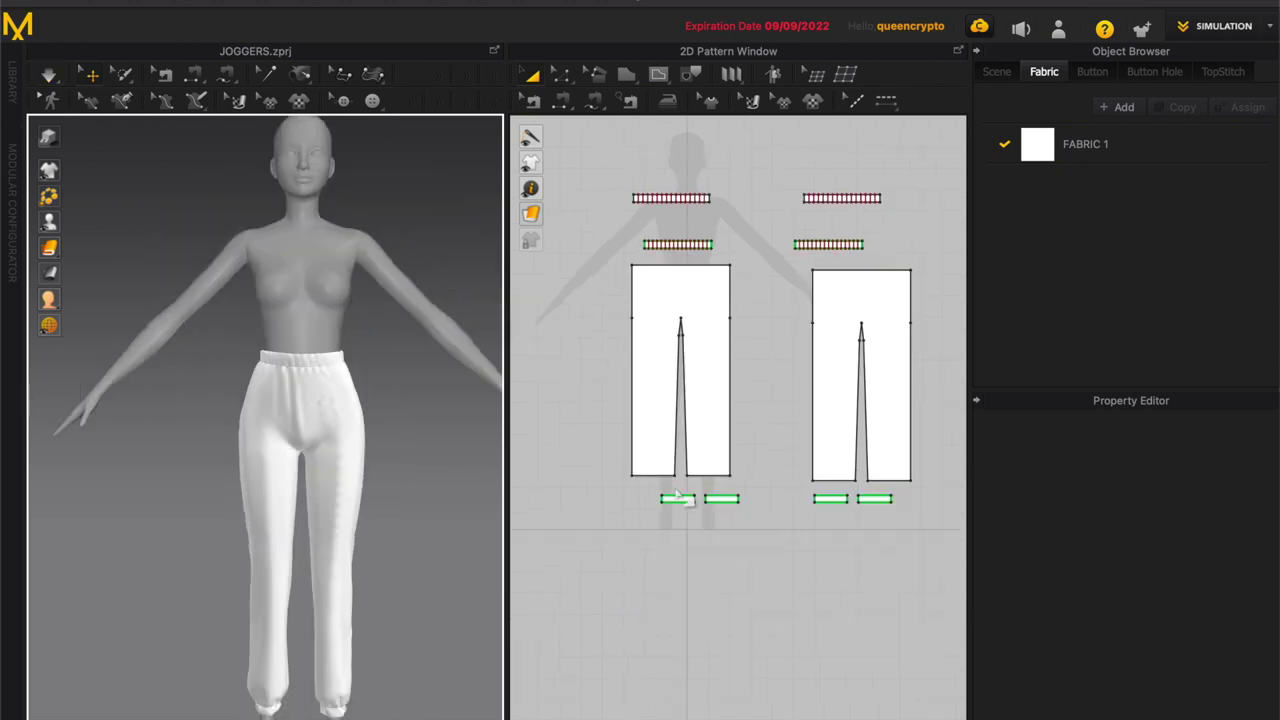
Step: Select the same short end edge on all four elastic cuffs and start offsetting these edges as internal lines
scroll(690, 505, "up", 5)
left_click(692, 508)
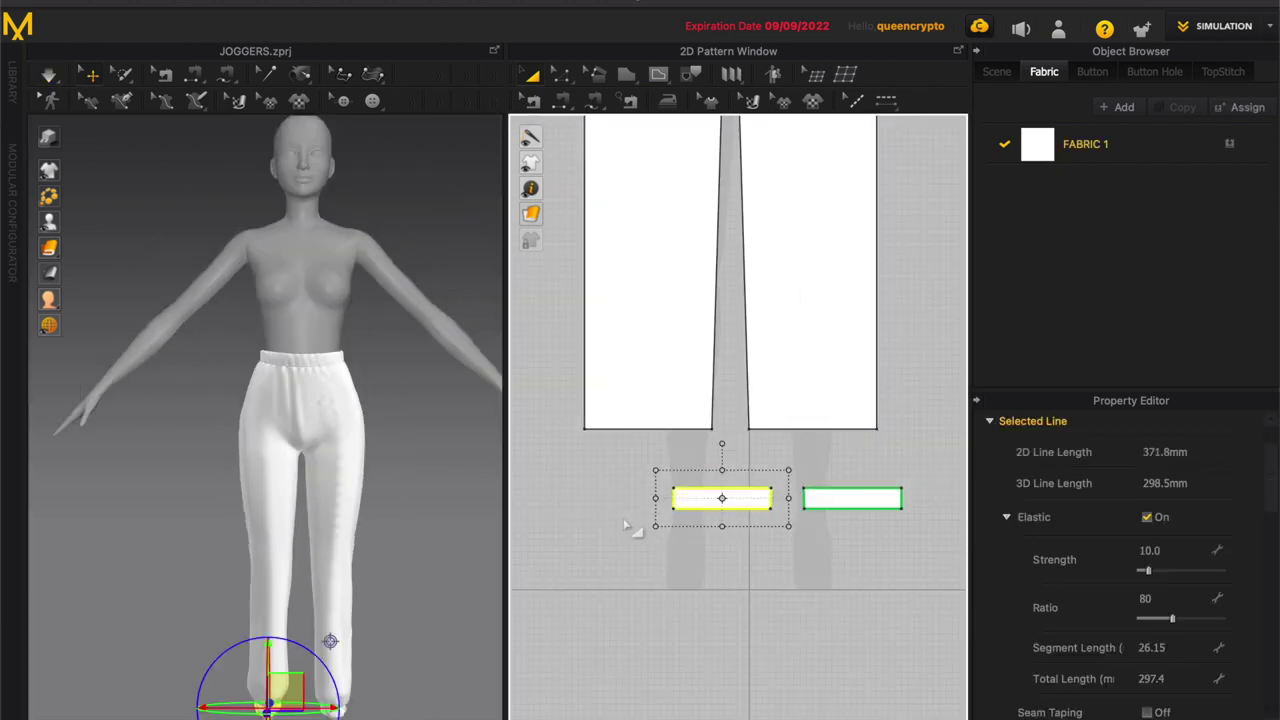
left_click(674, 499)
left_click(804, 499, "shift")
scroll(595, 498, "down", 5)
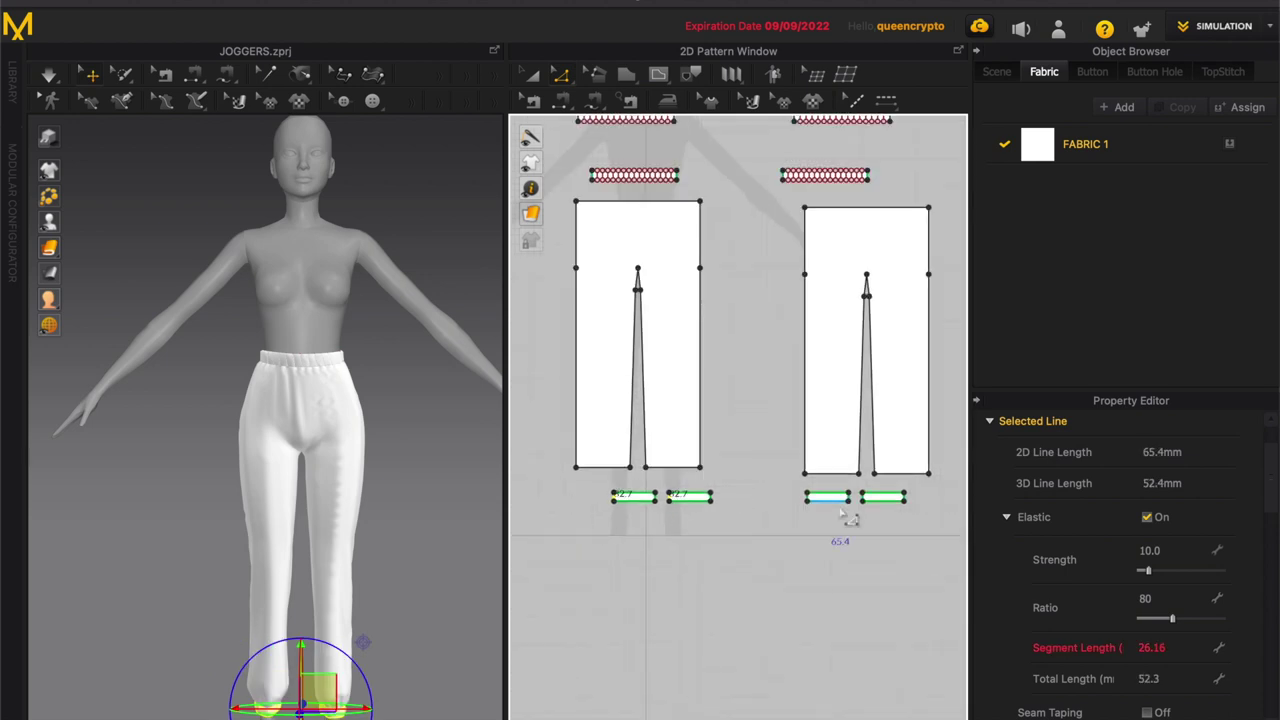
scroll(846, 501, "up", 3)
left_click(829, 502, "shift")
left_click(862, 496, "shift")
right_click(858, 494)
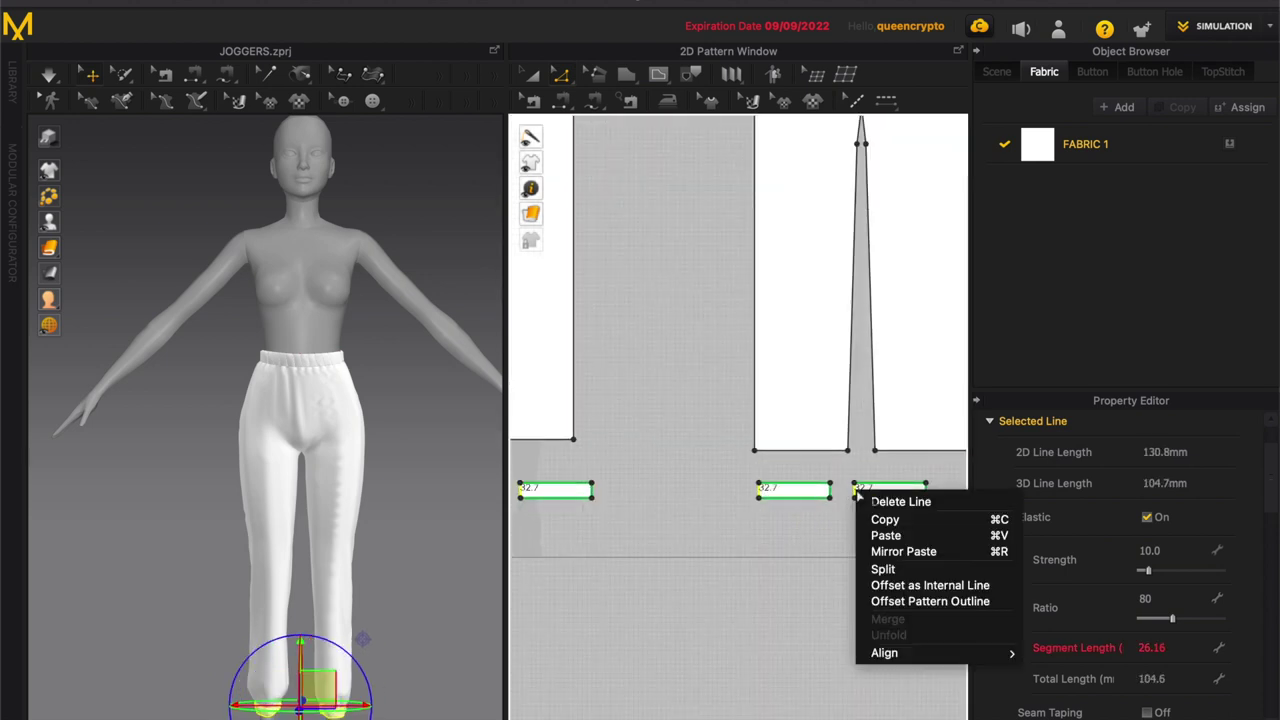
left_click(930, 585)
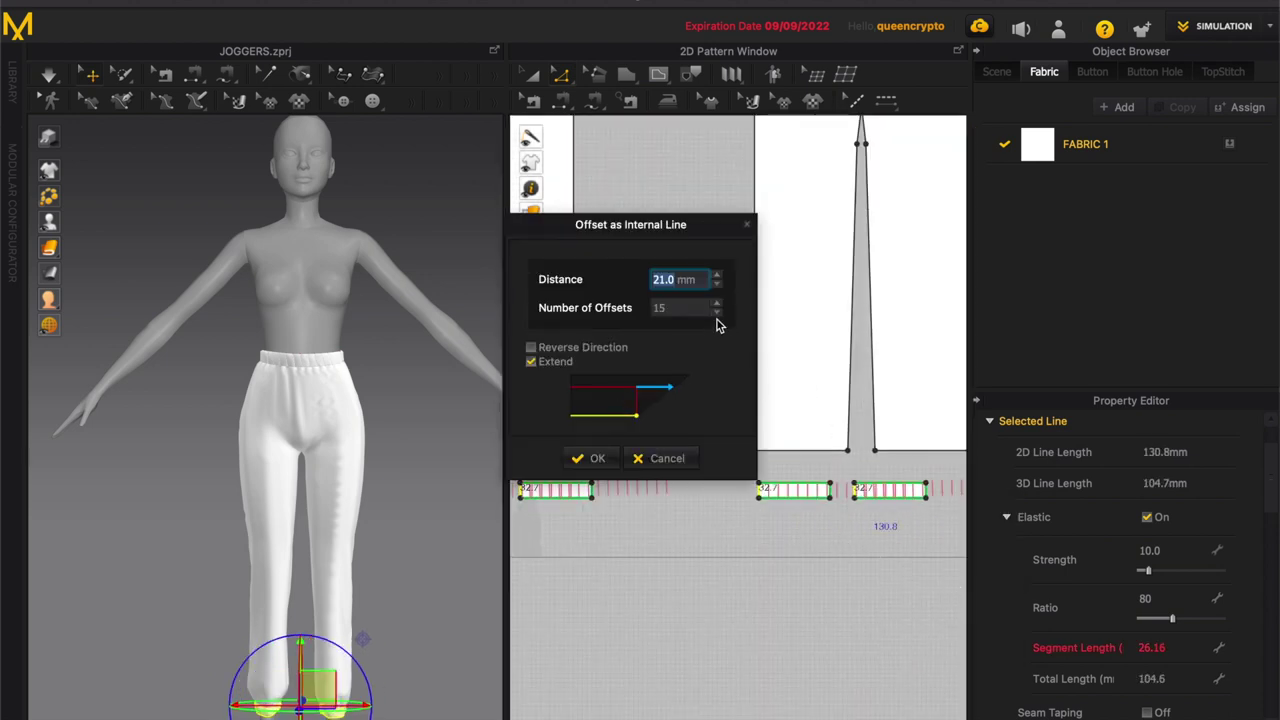
Step: Fill each cuff with six vertical internal lines offset from its end edge at a distance of about 21 mm
left_click(718, 286)
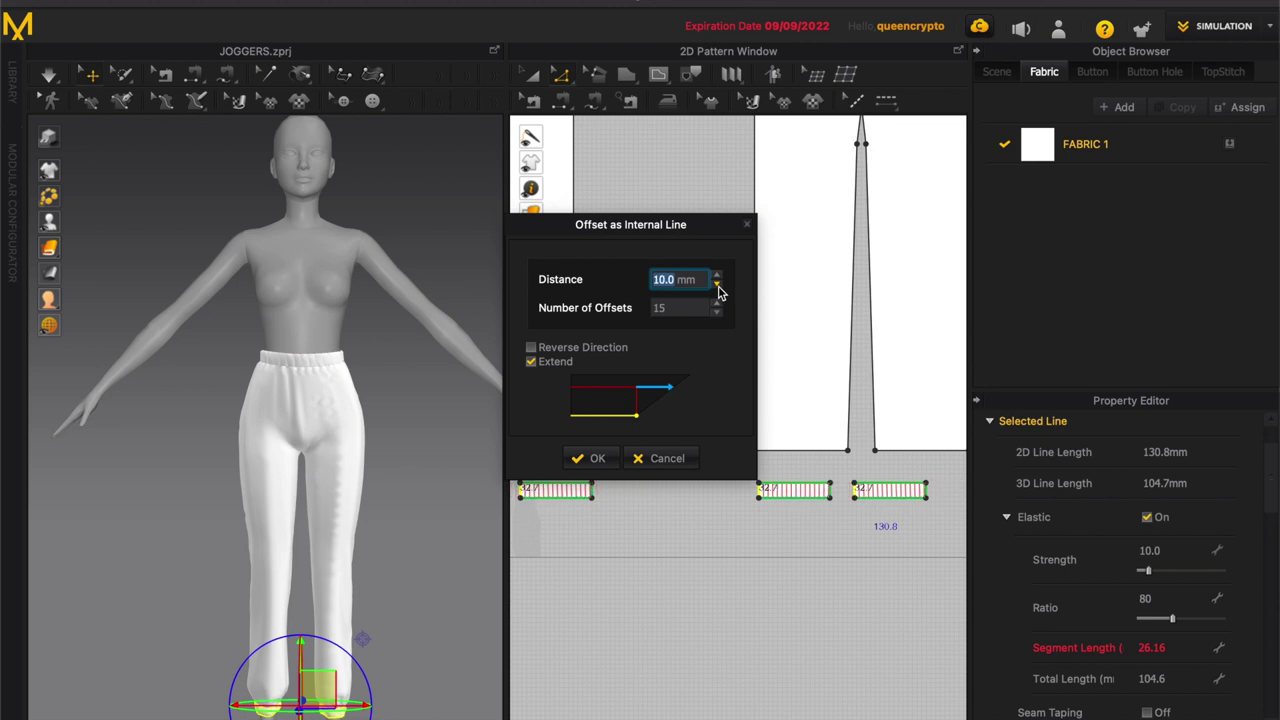
left_click(718, 313)
left_click(718, 275)
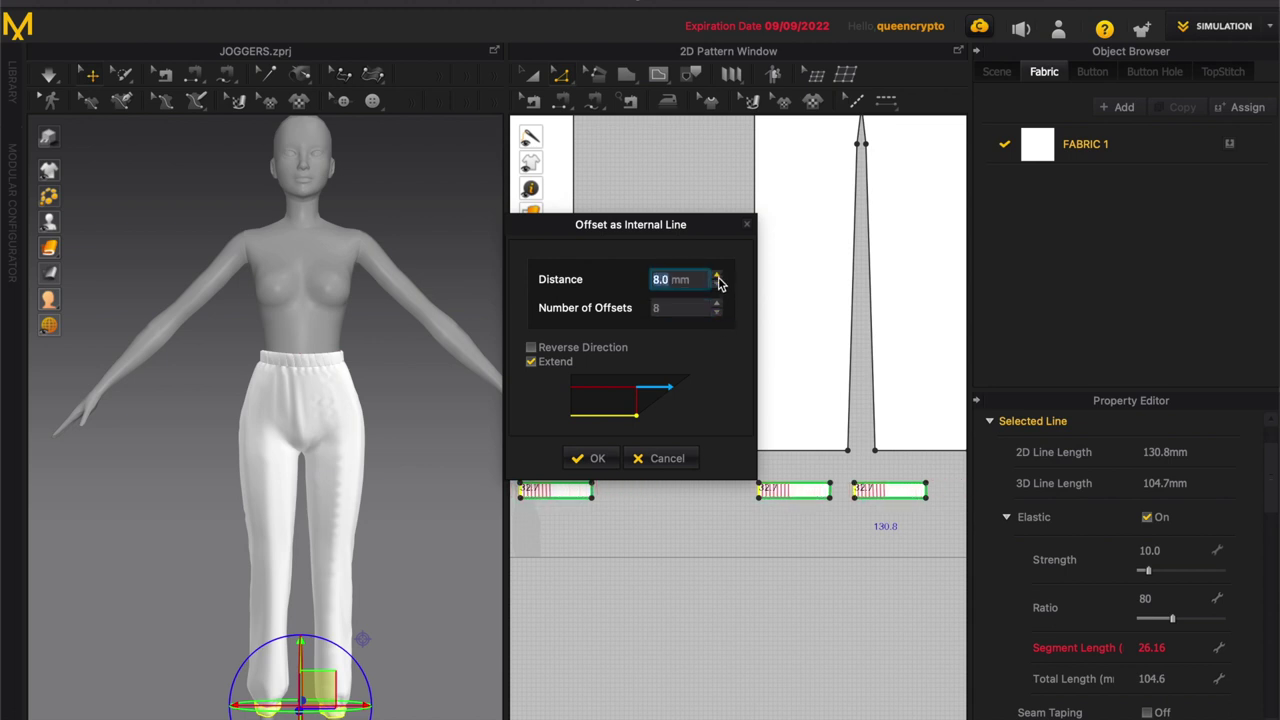
left_click(718, 313)
left_click(718, 275)
scroll(718, 316, "down", 1)
scroll(717, 281, "up", 5)
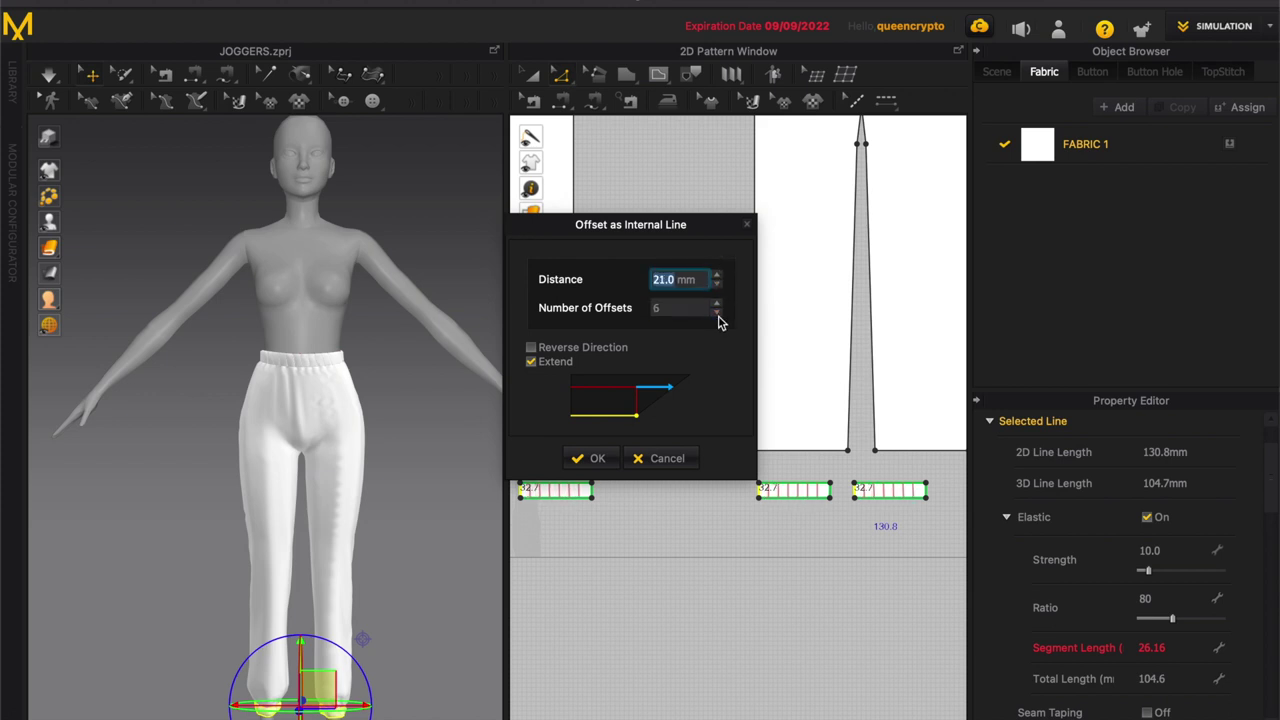
scroll(718, 316, "down", 1)
scroll(717, 280, "up", 2)
left_click(594, 458)
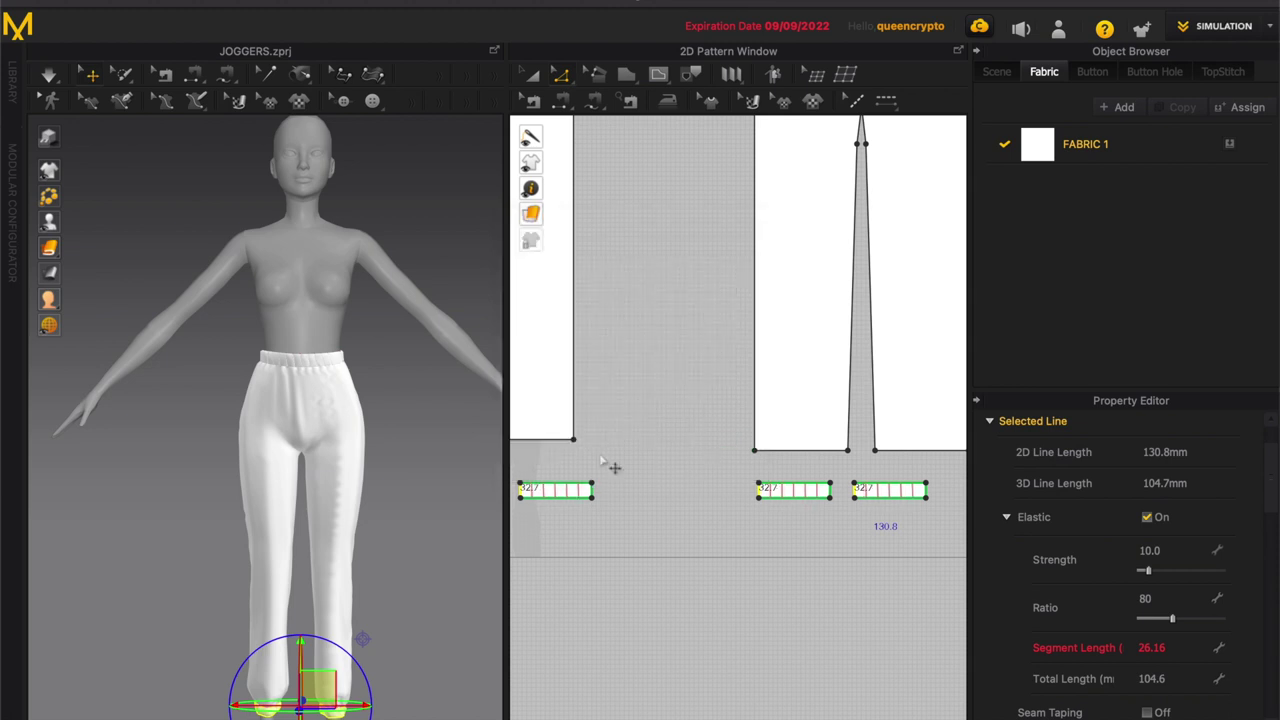
Step: Create over-layer clones of all four ribbed cuffs and place them directly below the originals
scroll(640, 533, "up", 1)
key("a")
left_click(571, 488)
scroll(571, 488, "up", 5)
left_click(613, 488)
left_click(654, 488, "shift")
left_click(932, 488, "shift")
scroll(852, 509, "down", 4)
scroll(702, 495, "down", 3)
scroll(893, 510, "up", 4)
left_click(916, 484, "shift")
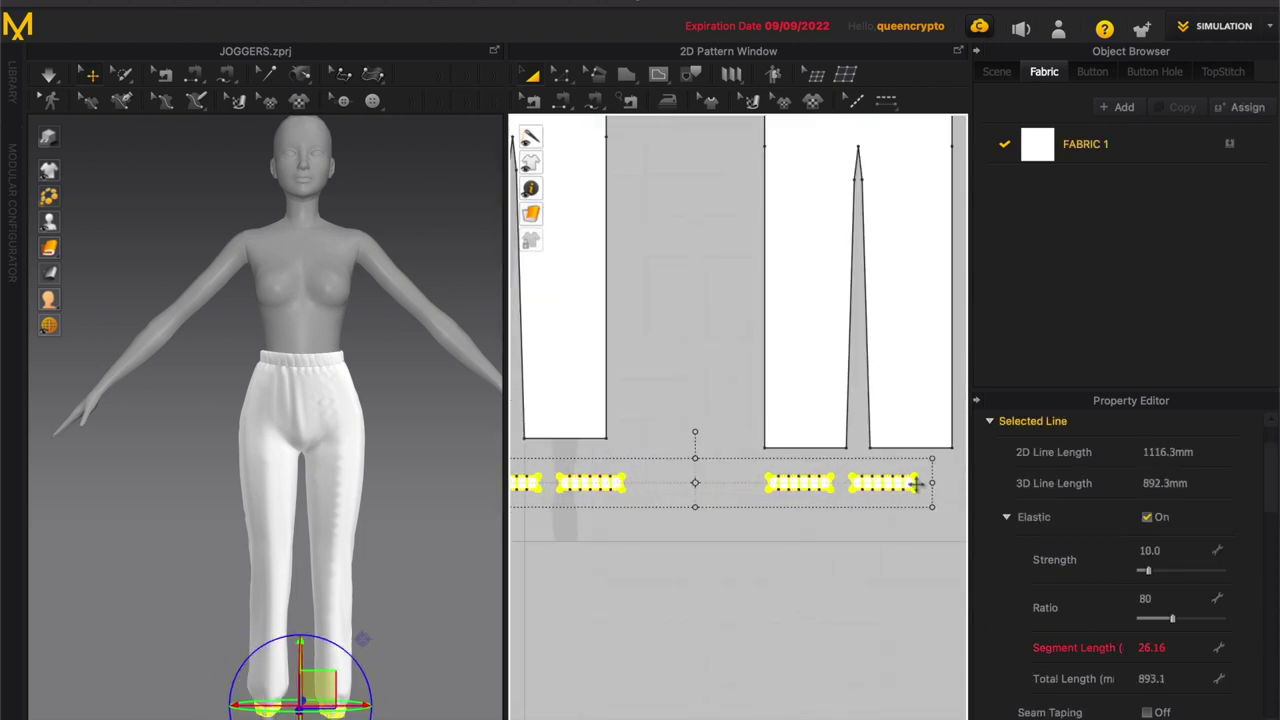
right_click(766, 484)
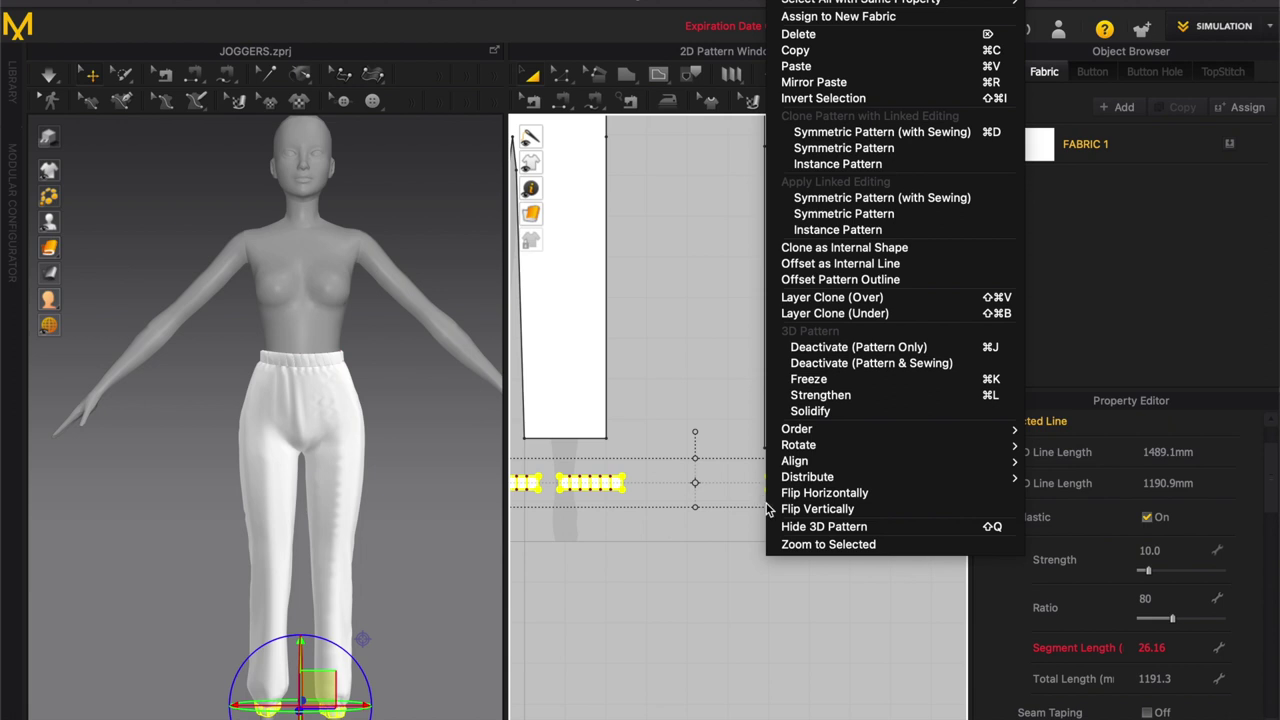
left_click(854, 303)
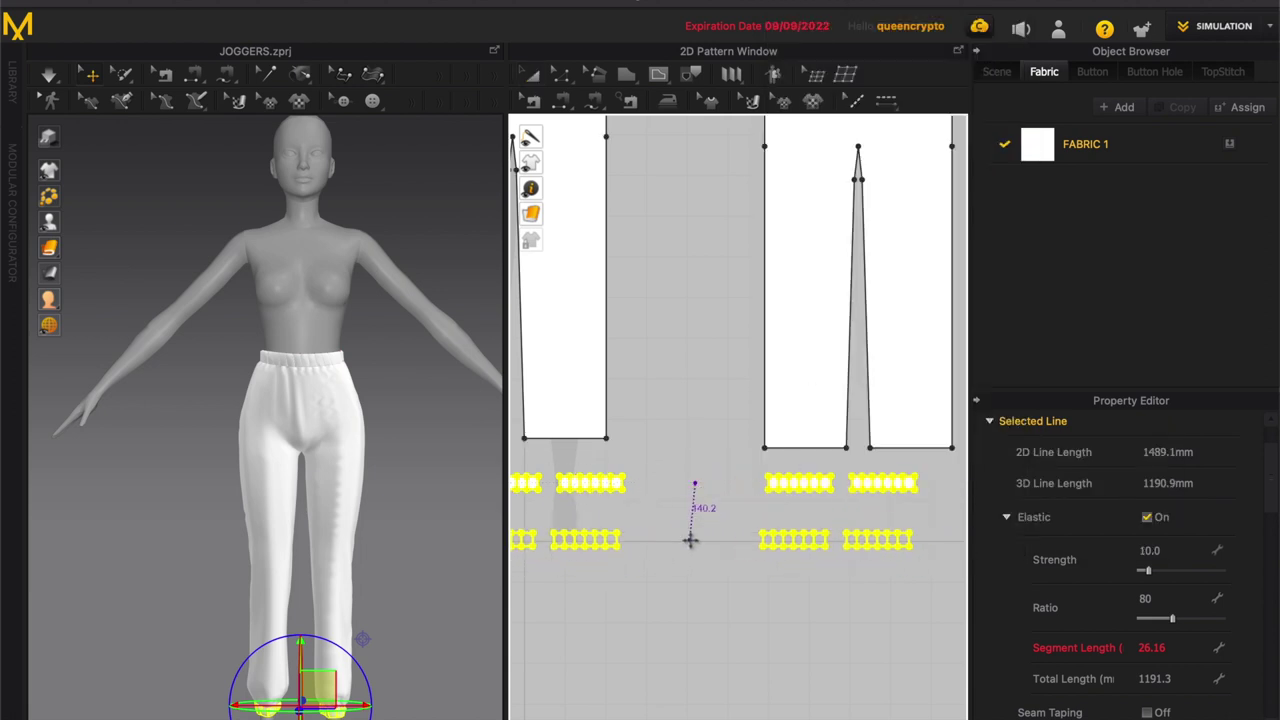
left_click(697, 539)
scroll(700, 545, "down", 2)
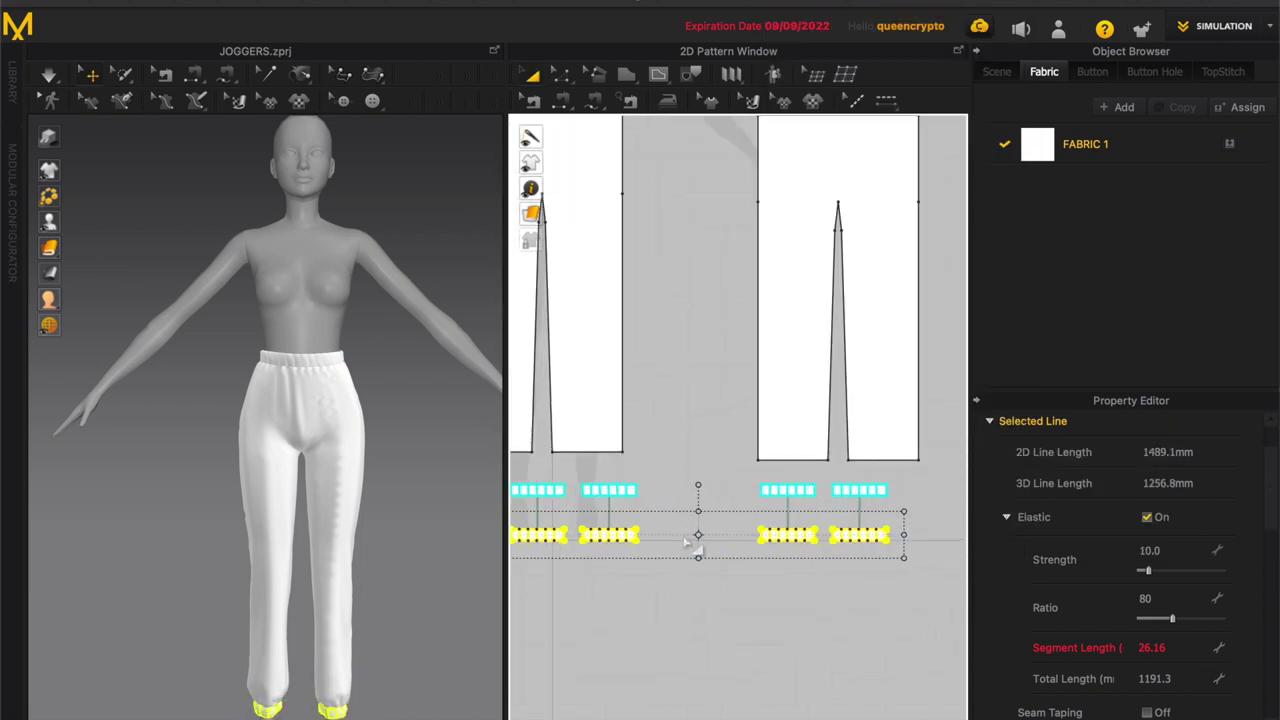
Step: Remove the linked editing from the four original ribbed cuffs
left_click(560, 490)
left_click(634, 490, "shift")
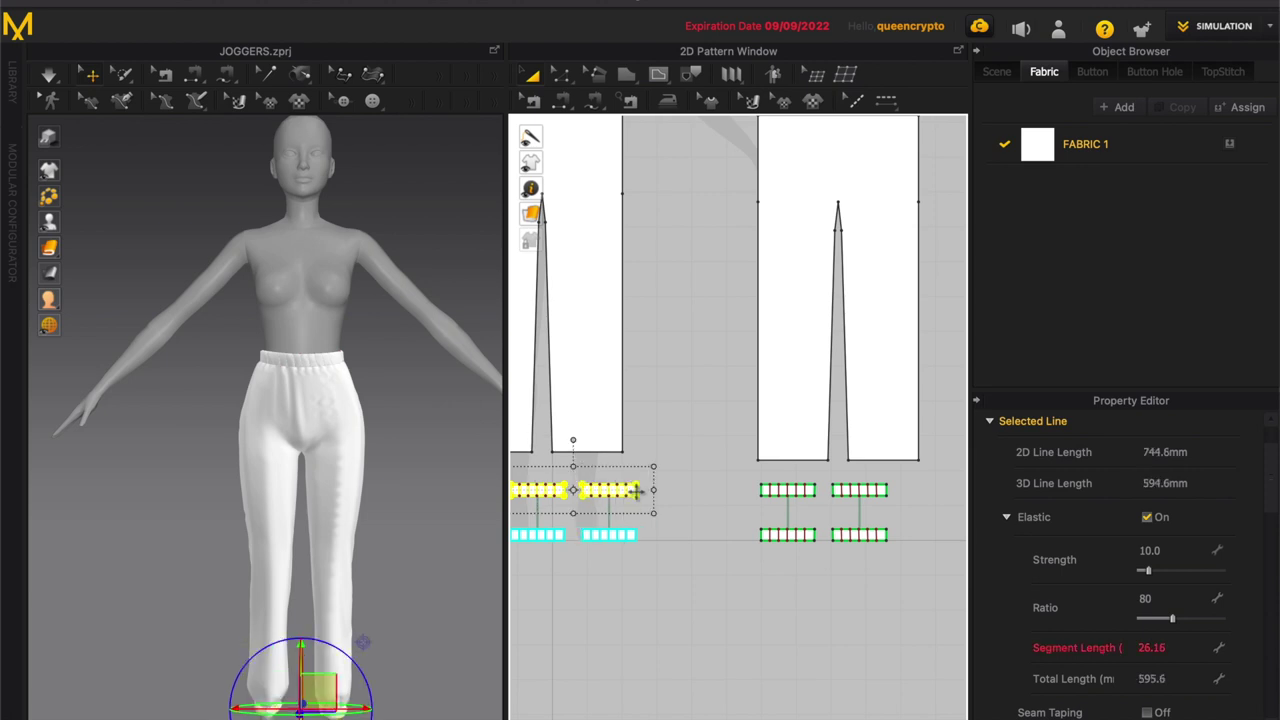
left_click(800, 489, "shift")
right_click(886, 489)
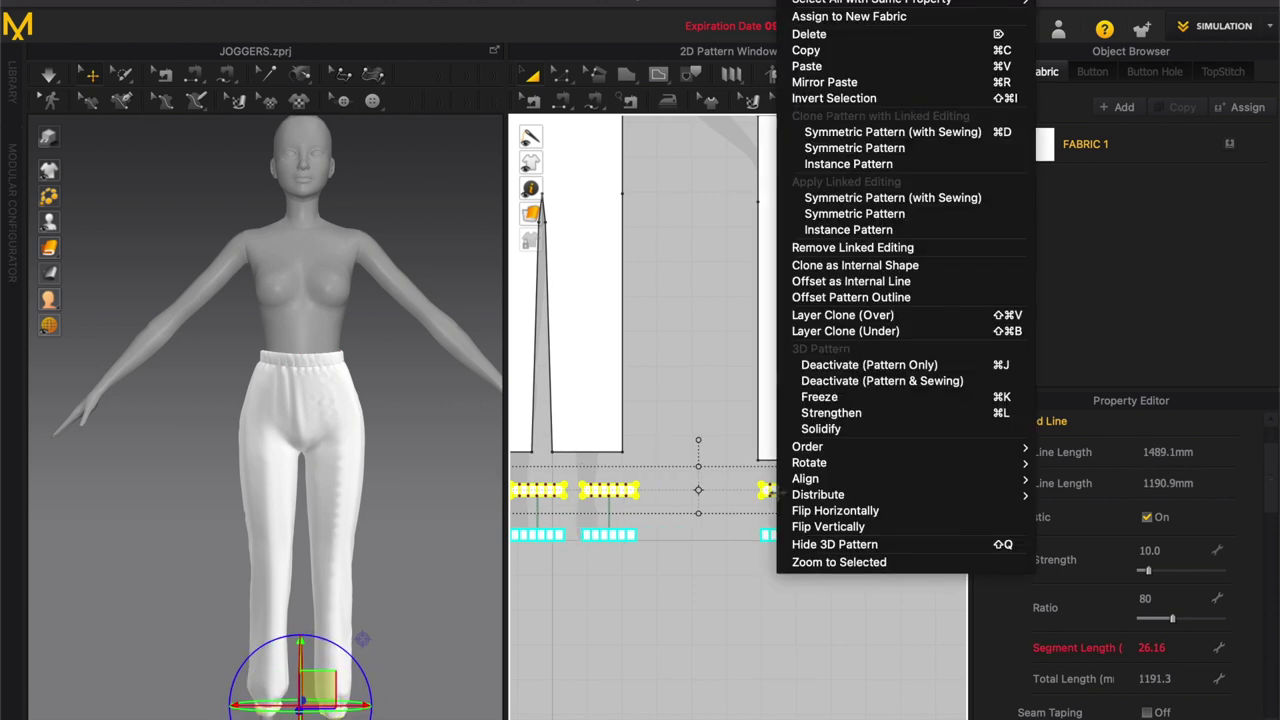
left_click(820, 252)
scroll(632, 518, "up", 2)
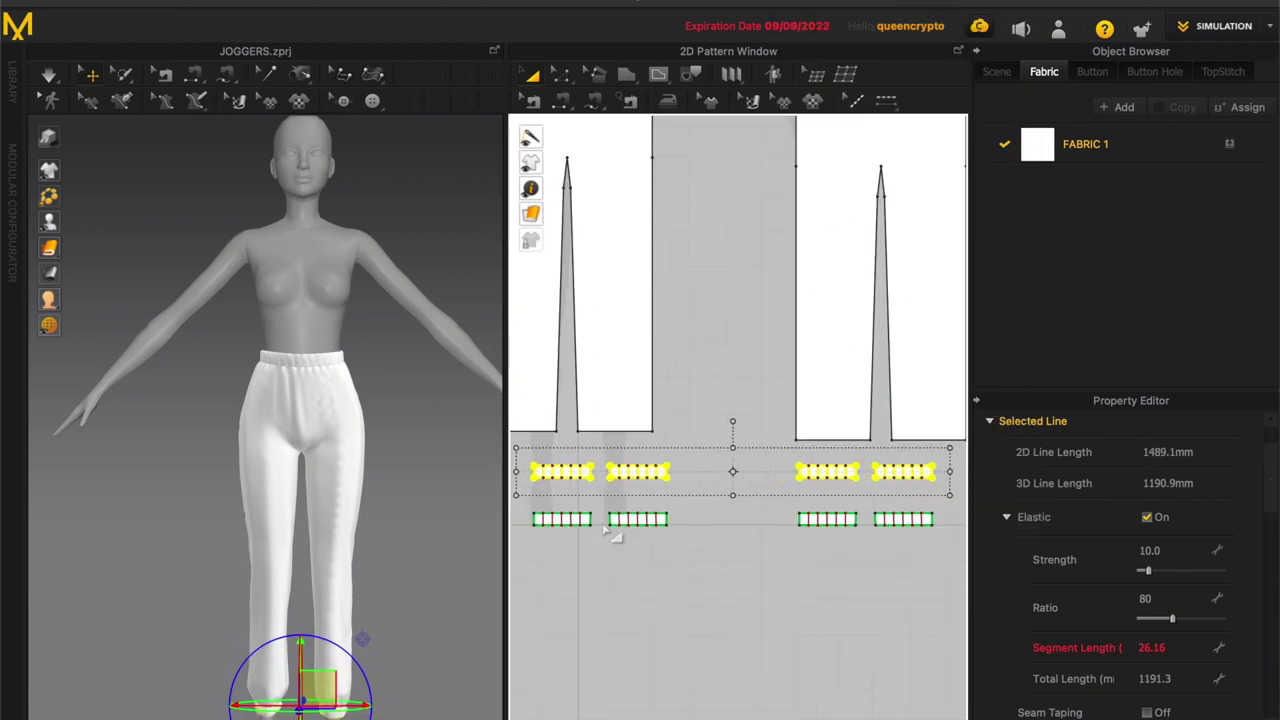
Step: Widen the four over-layer cuff clones as a group to a combined 2D line length of about 1619 mm
left_click(590, 519)
left_click(655, 519, "shift")
left_click(827, 519, "shift")
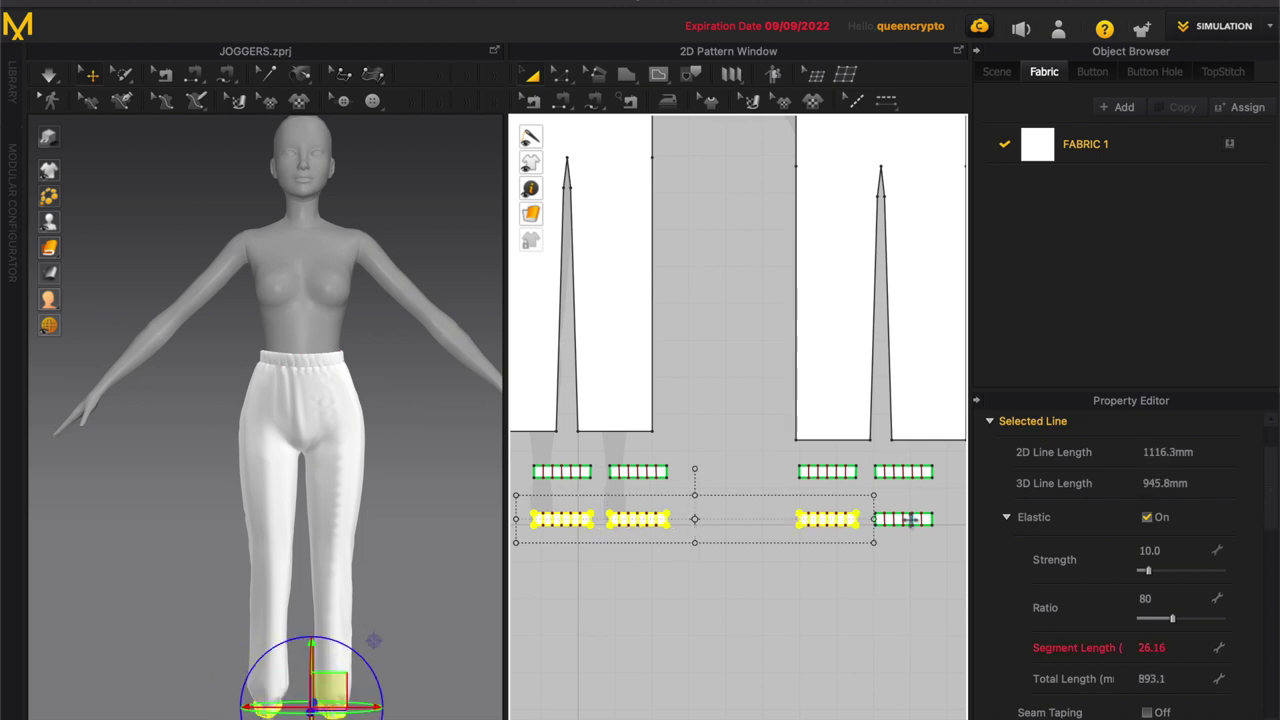
left_click(930, 519, "shift")
scroll(930, 519, "down", 2)
scroll(527, 523, "up", 1)
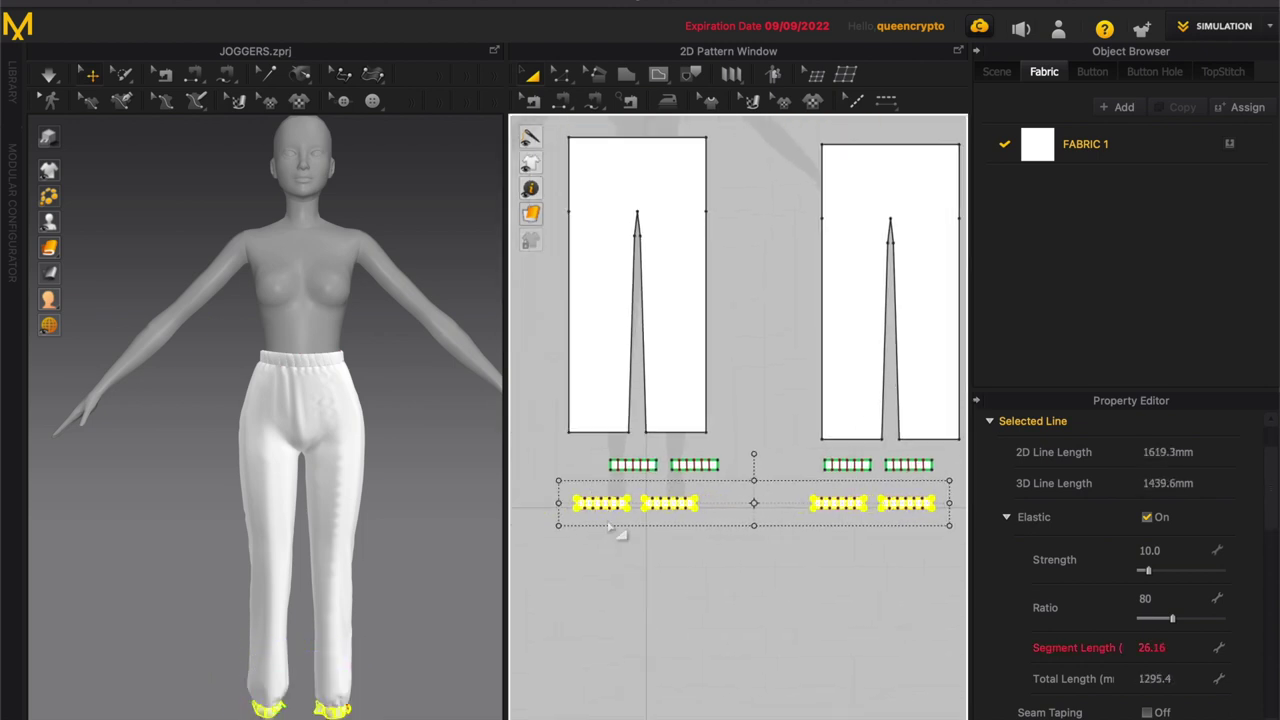
Step: Simulate the trousers with the layered ribbed cuffs and check the ankles from an angled view
middle_click_drag(421, 617, 428, 543)
key("space")
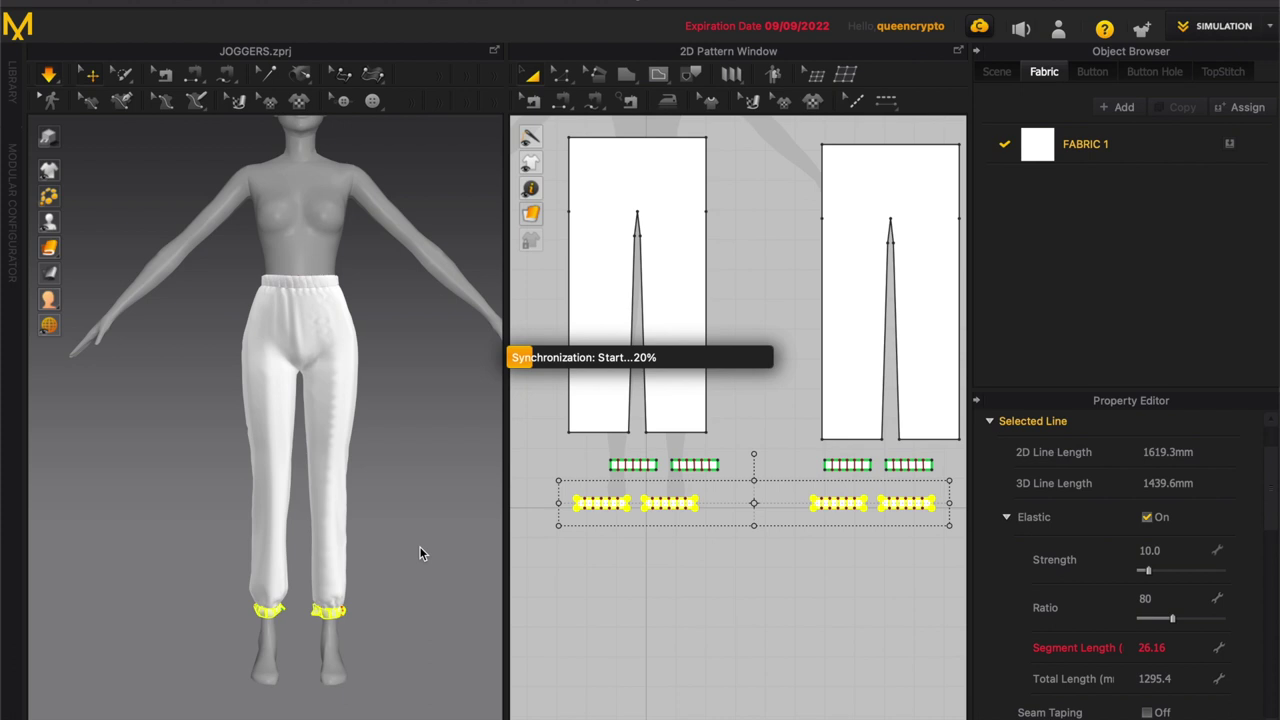
left_click(391, 571)
mouse_move(391, 571)
right_mouse_down()
mouse_move(467, 567)
mouse_move(403, 563)
right_mouse_up()
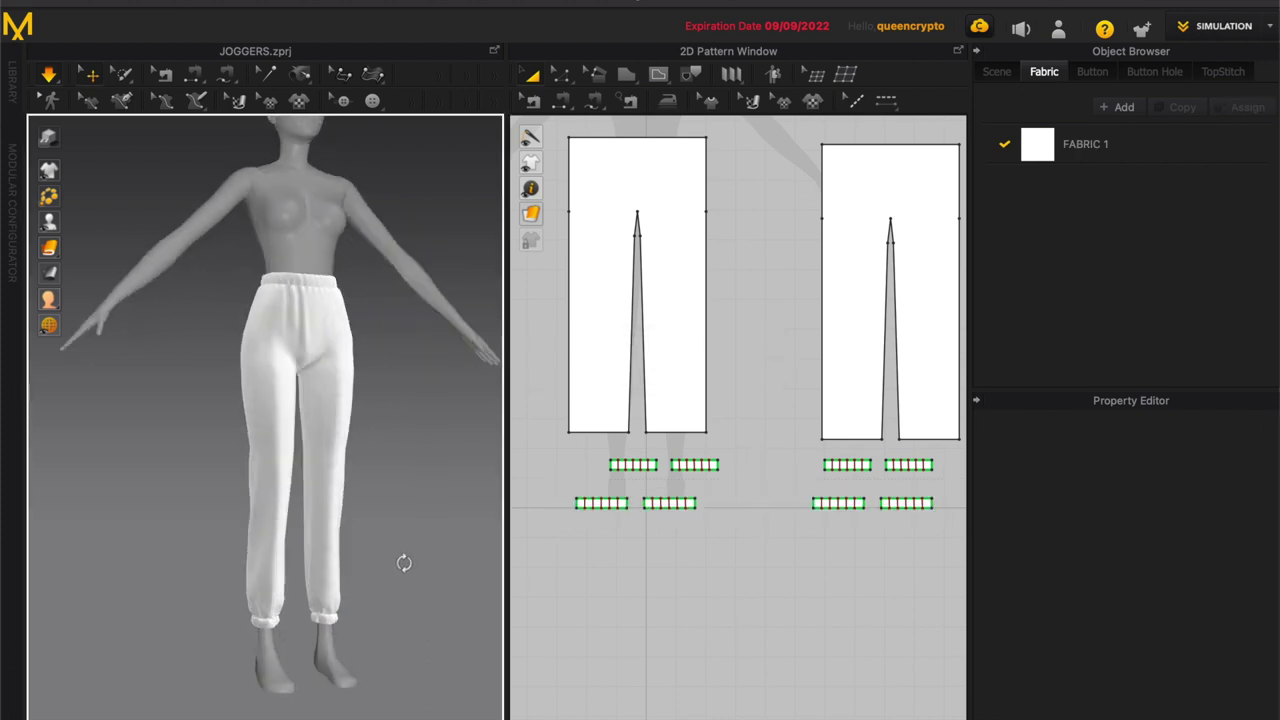
Step: Pull the fabric of the avatar's left trouser leg upward during simulation so it bunches below the knee, and stop the simulation
left_click(340, 537)
left_click_drag(343, 486, 406, 515)
left_click(410, 516)
left_click(330, 529)
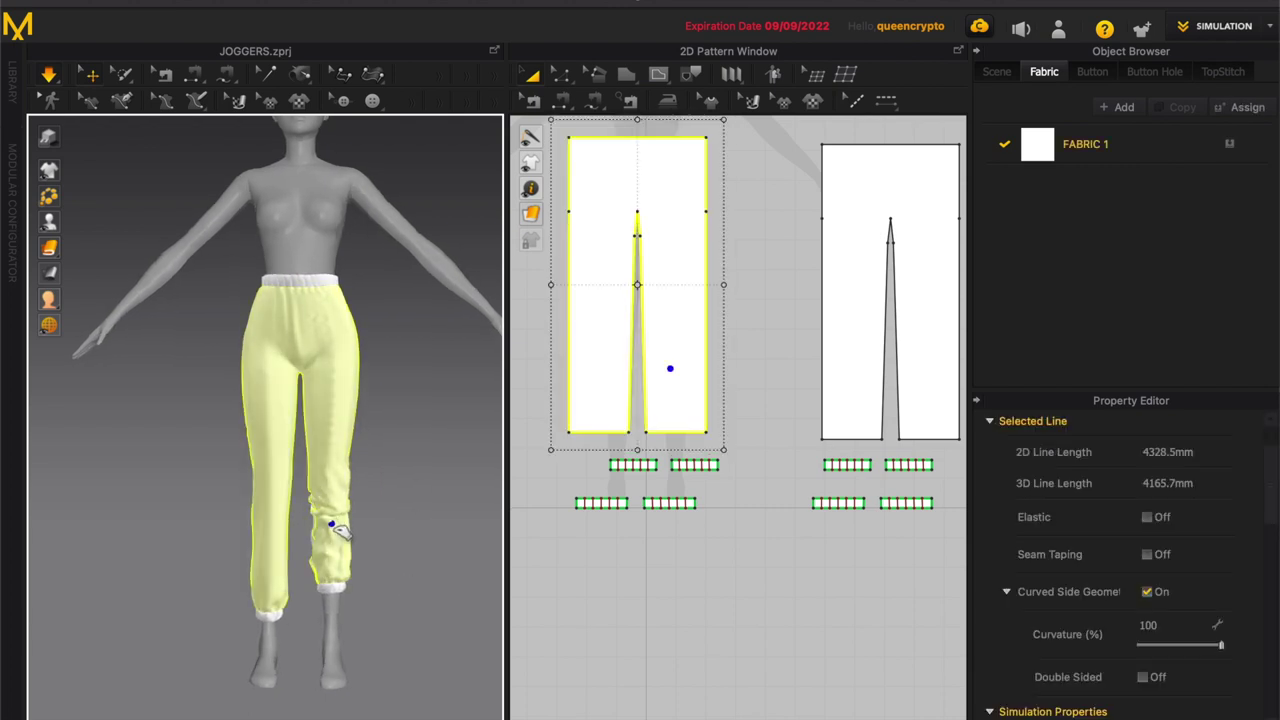
left_click(453, 531)
left_click_drag(345, 453, 351, 374)
left_click(425, 455)
right_click(424, 513)
left_click(492, 534)
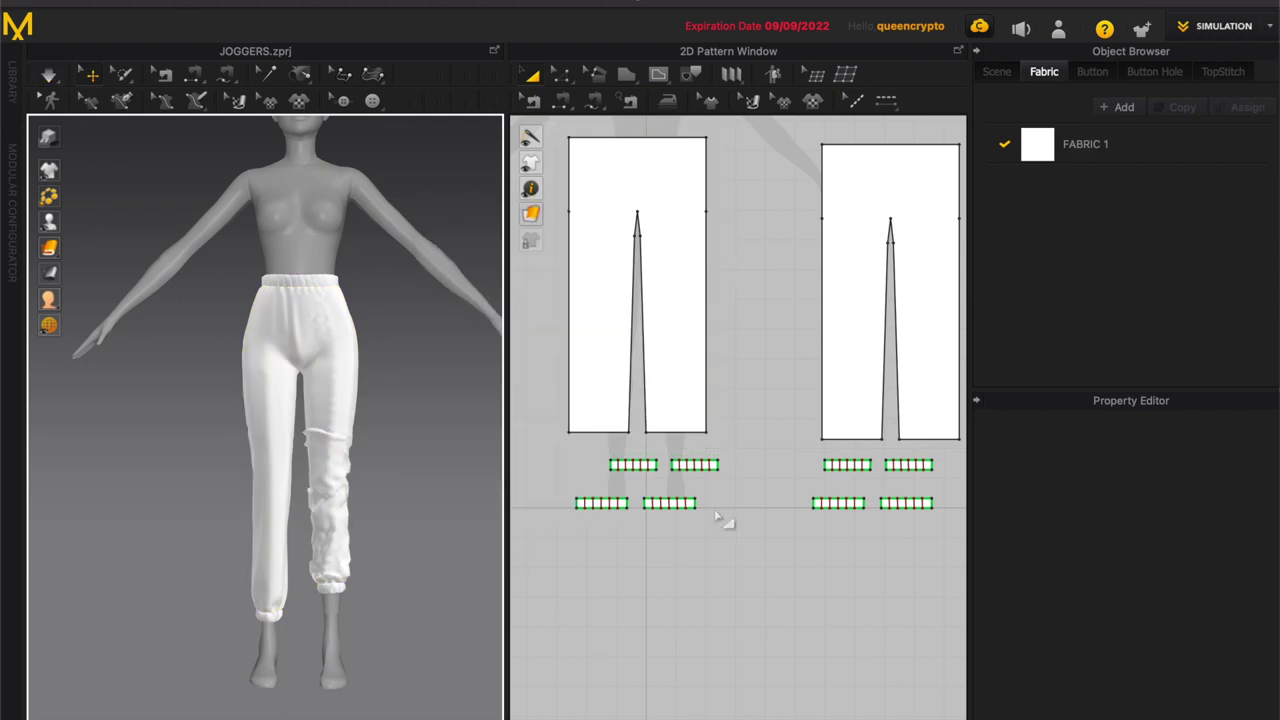
Step: Draw a narrow rectangular pattern strip about 482 mm wide and 24 mm high above the waistband pieces
scroll(728, 522, "down", 3)
left_click(375, 1)
mouse_move(378, 16)
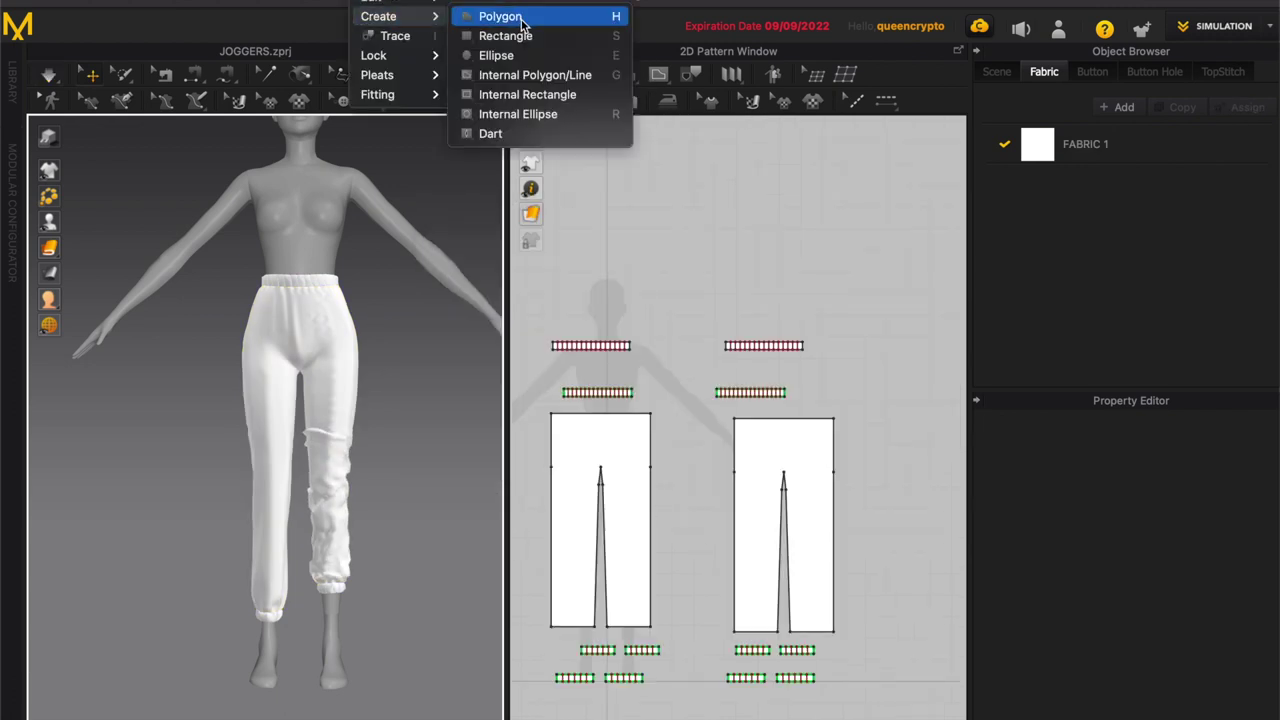
left_click(505, 37)
left_click(592, 251)
left_click(592, 512)
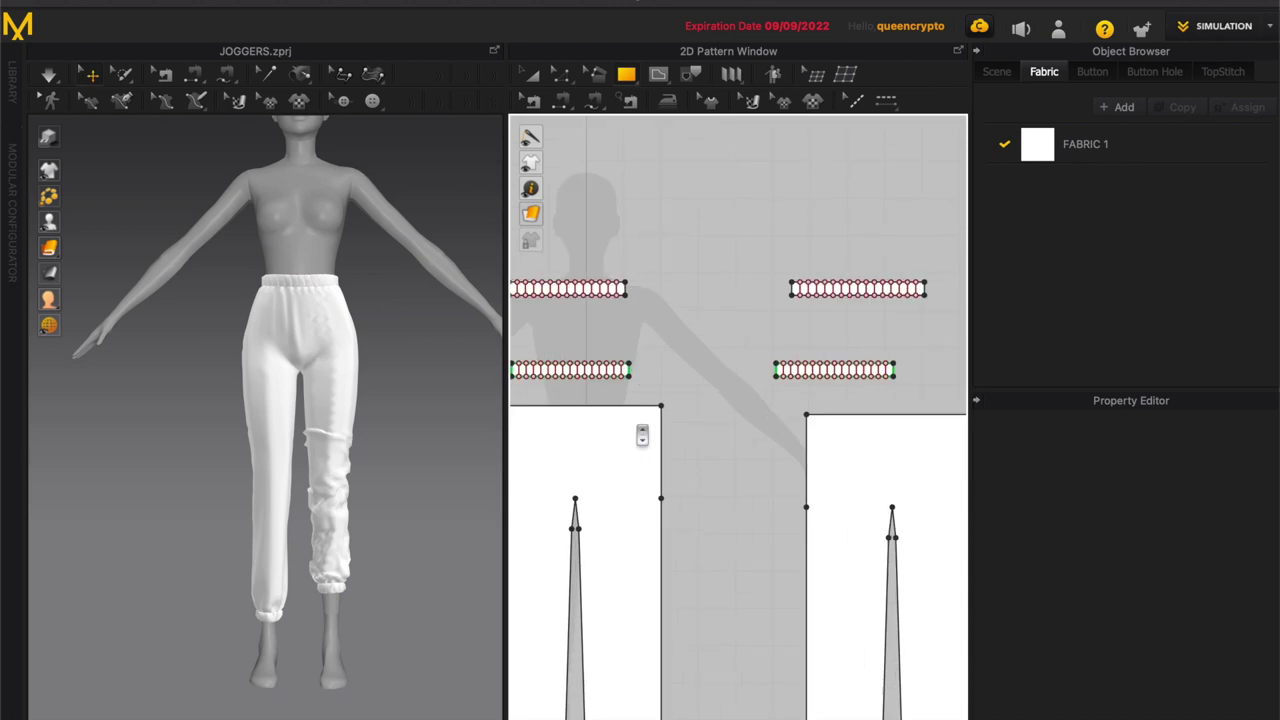
scroll(784, 310, "down", 2)
scroll(580, 239, "up", 4)
left_click_drag(597, 251, 819, 258)
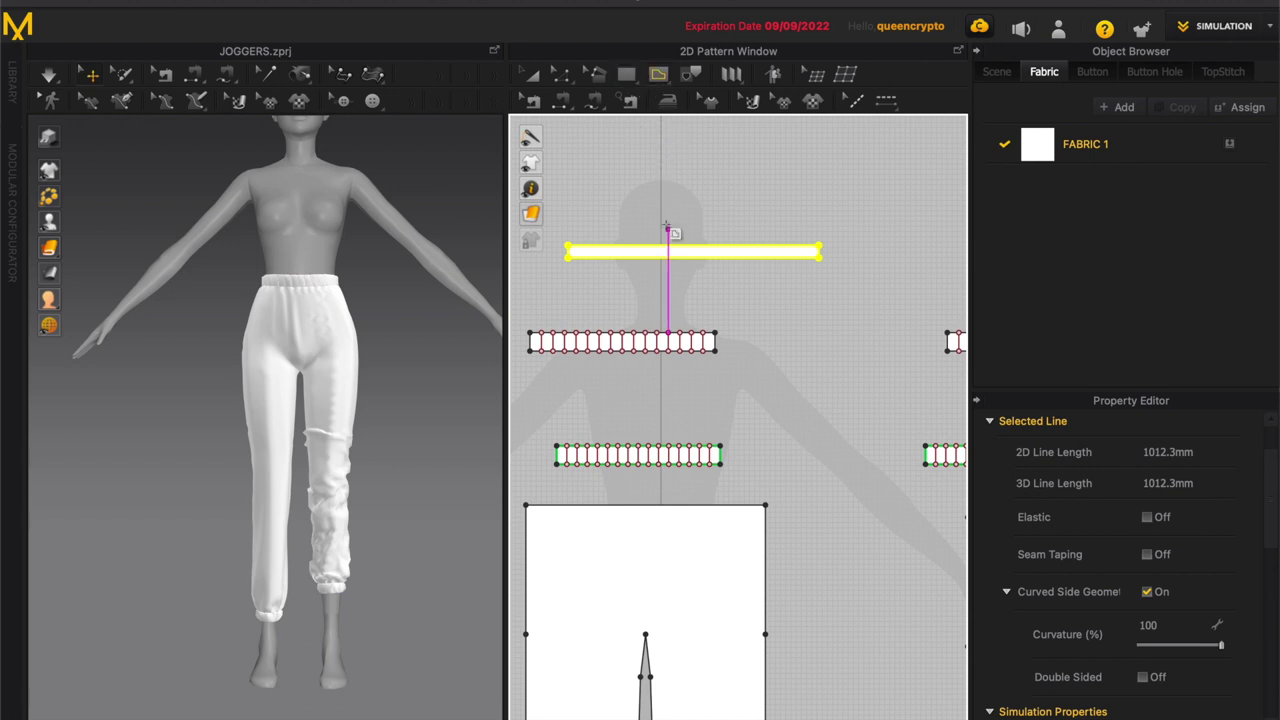
Step: Draw three internal cross lines about 24 mm long over the full height of the strip, close to its middle
scroll(667, 230, "up", 2)
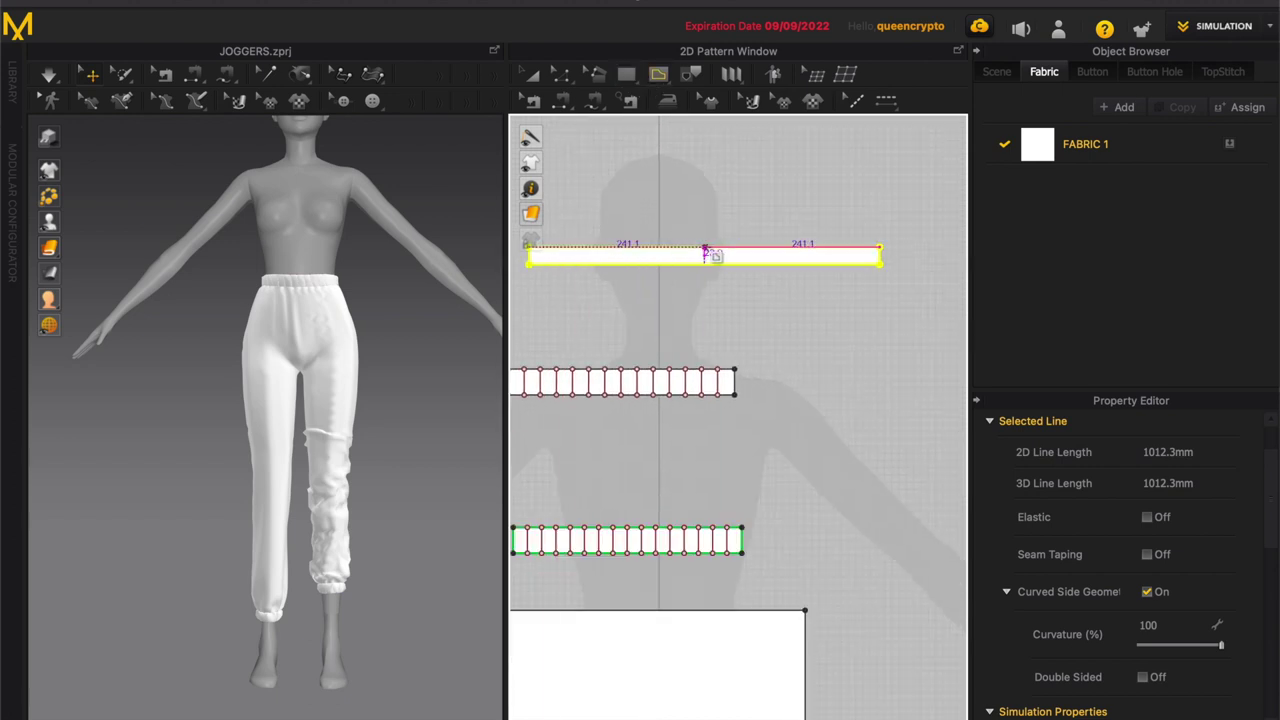
left_click(708, 255)
scroll(700, 252, "up", 1)
left_click(658, 244)
double_click(658, 267)
left_click(753, 244)
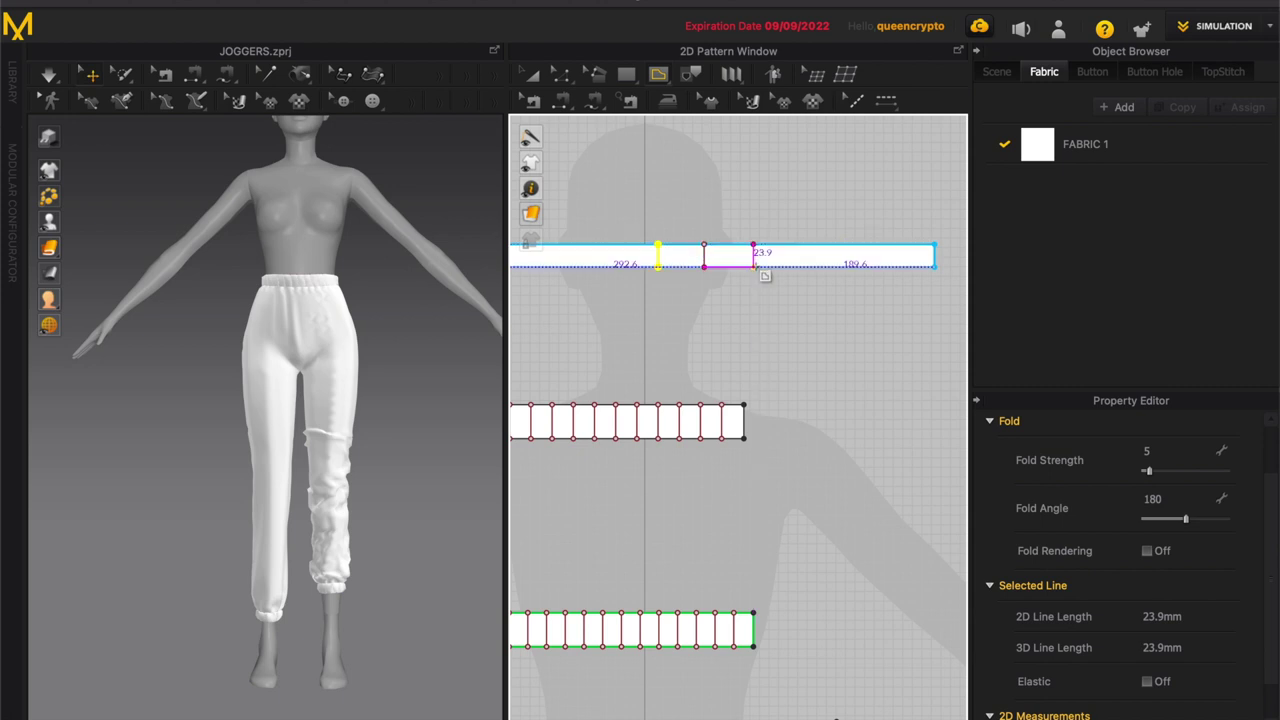
scroll(774, 252, "down", 1)
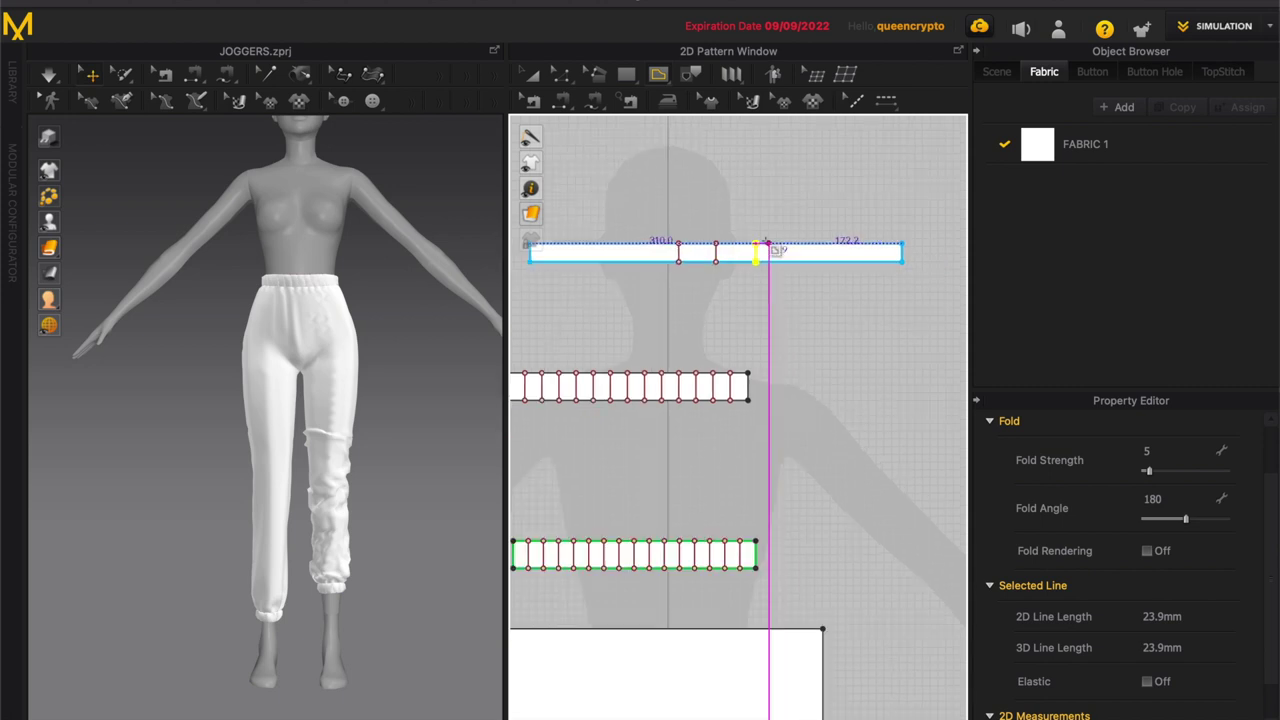
Step: Add two outer internal cross lines to the strip, one on each side of the three middle lines
scroll(767, 244, "down", 1)
scroll(772, 250, "up", 2)
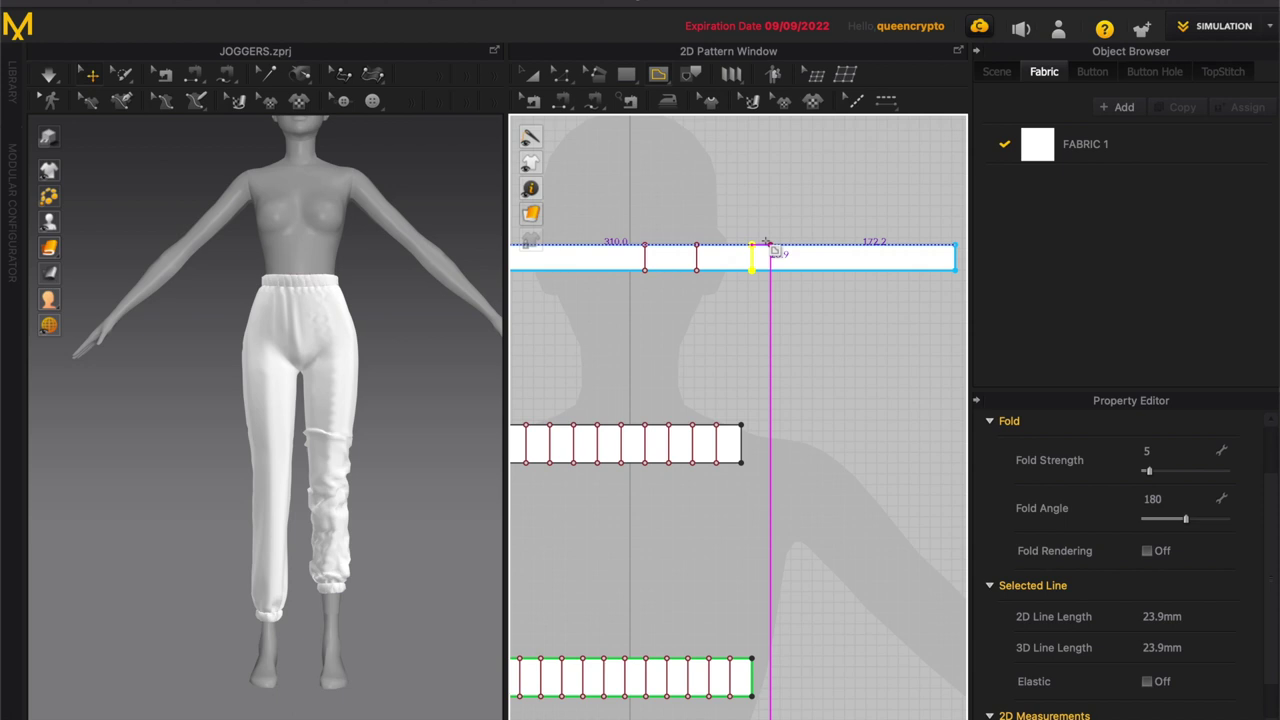
scroll(772, 250, "down", 3)
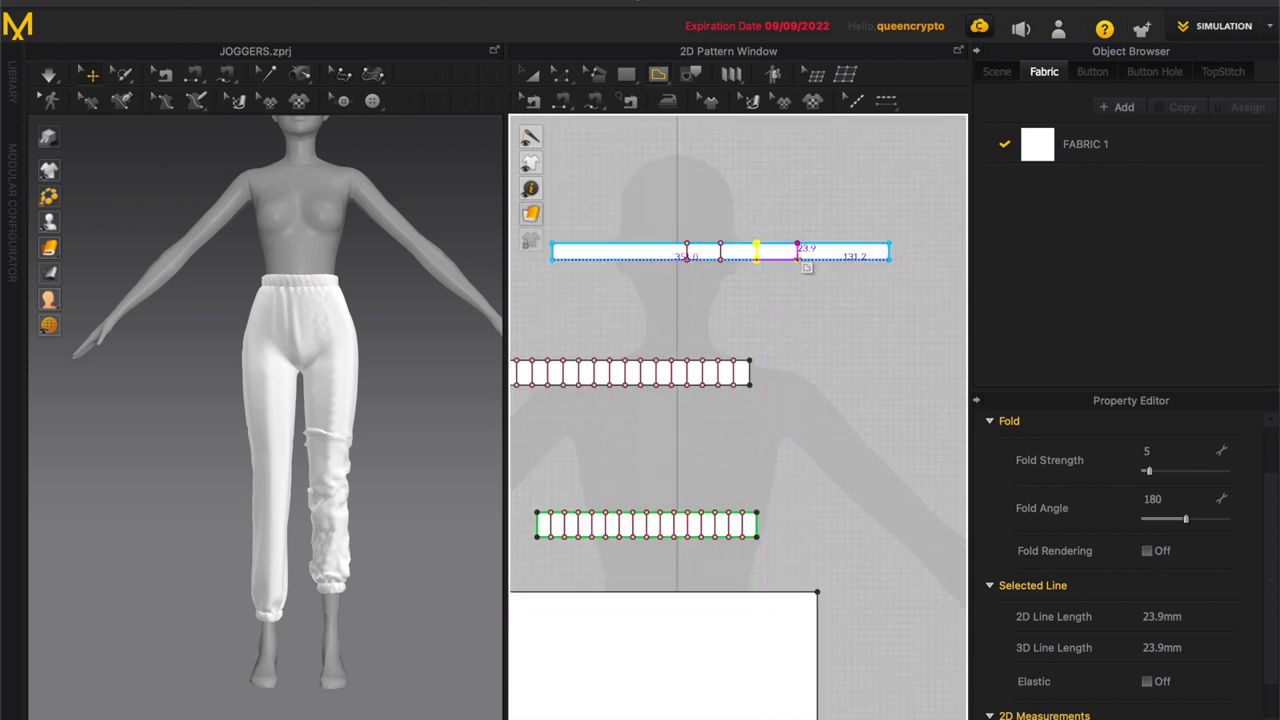
scroll(806, 252, "up", 2)
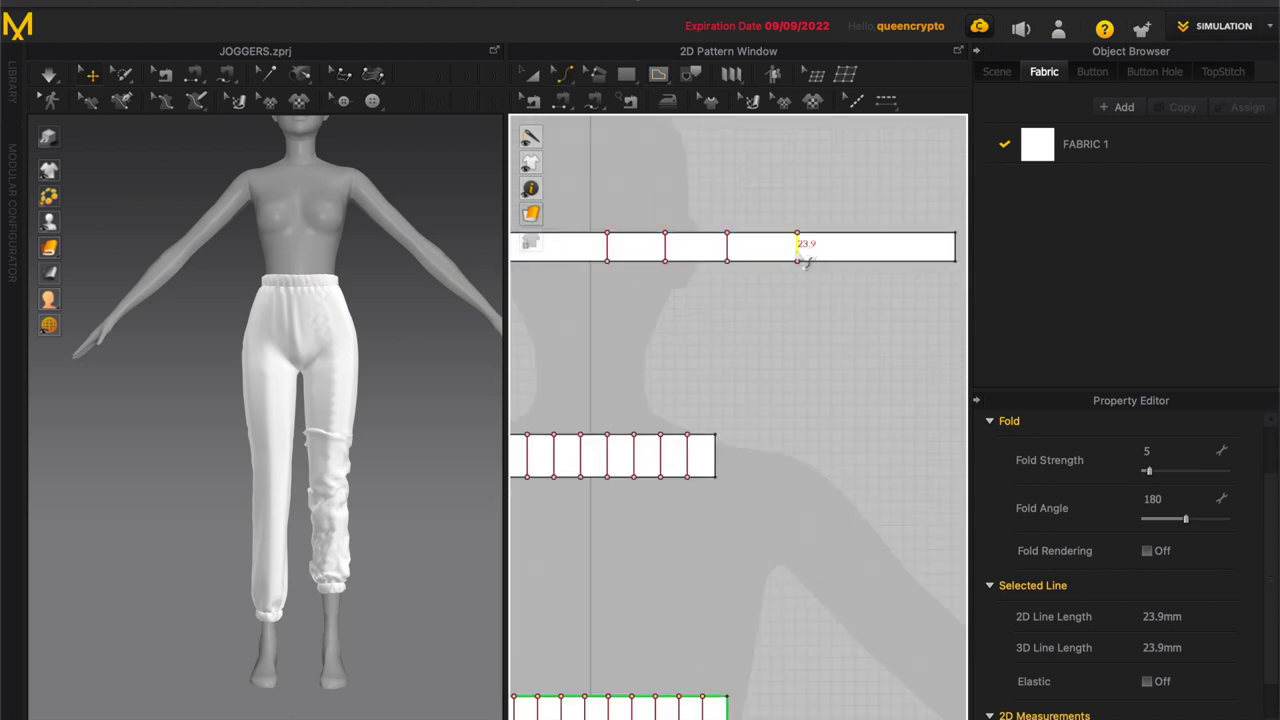
left_click(806, 260)
scroll(811, 263, "down", 2)
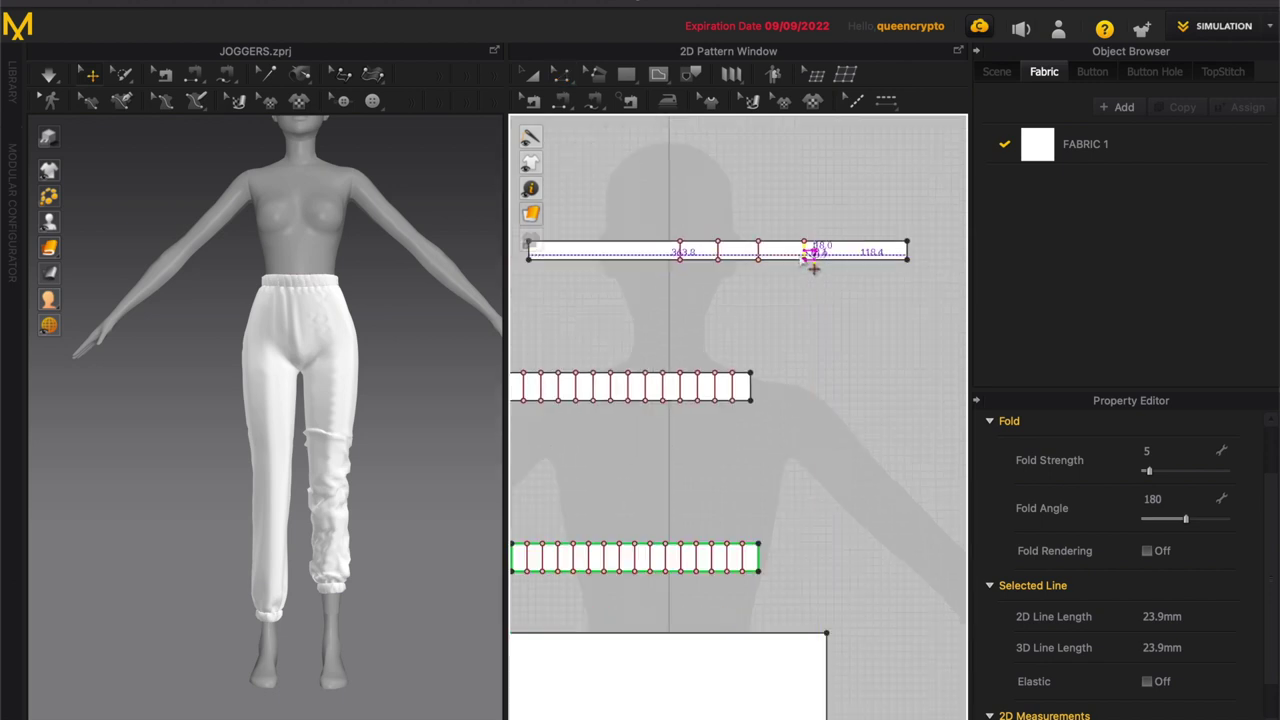
left_click(645, 263)
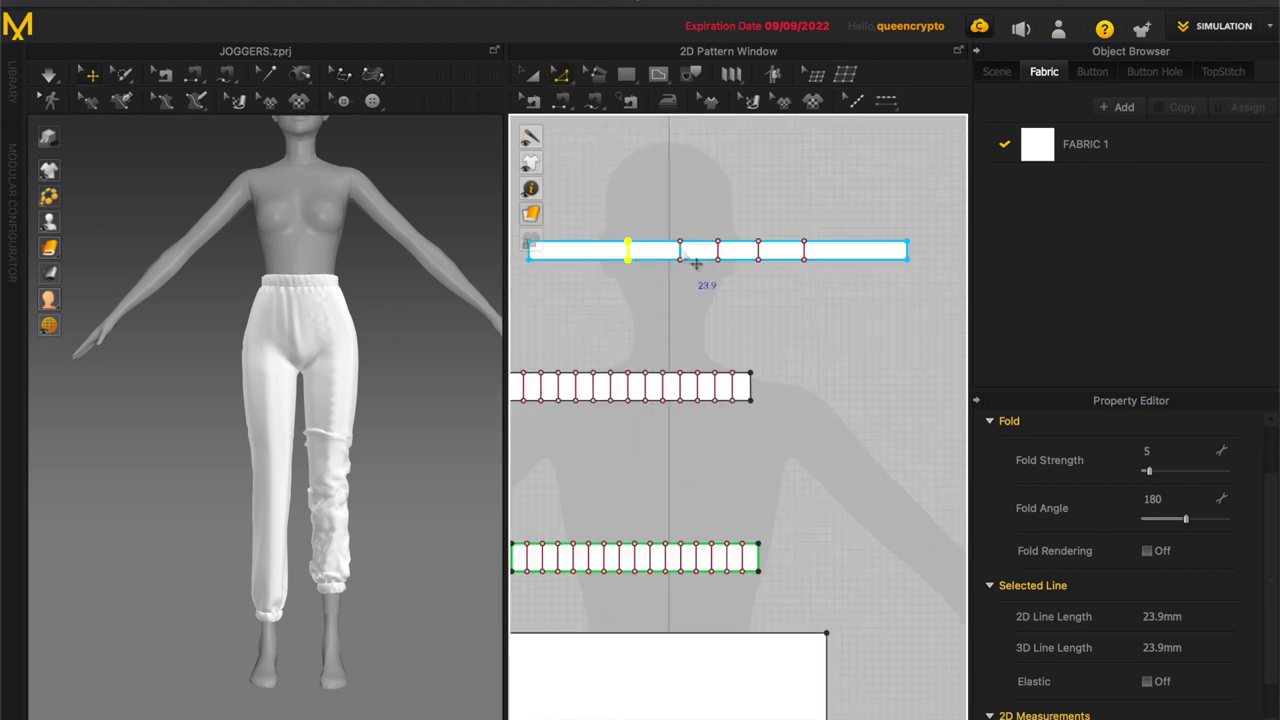
Step: Shift the two cross lines beside the strip's middle line closer to that middle line
left_click_drag(693, 263, 752, 264)
scroll(222, 300, "down", 3)
right_click_drag(230, 283, 270, 266)
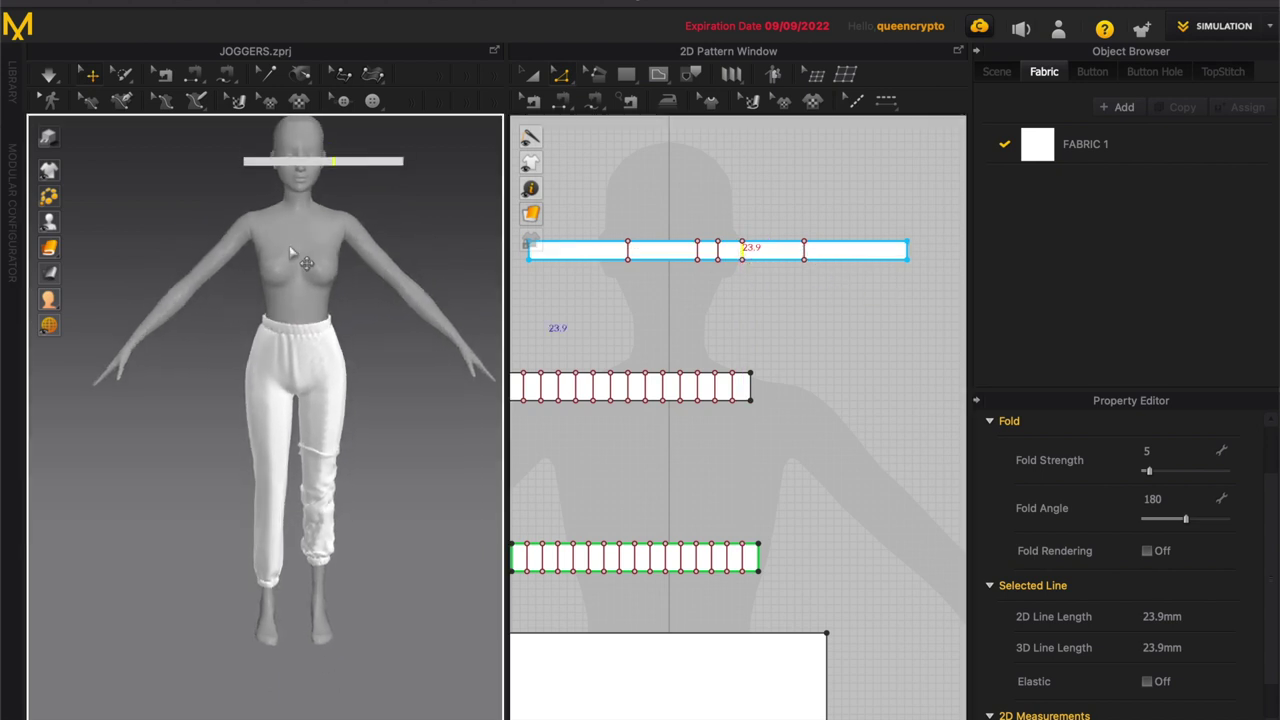
left_click(731, 263)
Step: Pin points along the strip's upper edge around the cross lines on the 3D garment
scroll(386, 400, "up", 5)
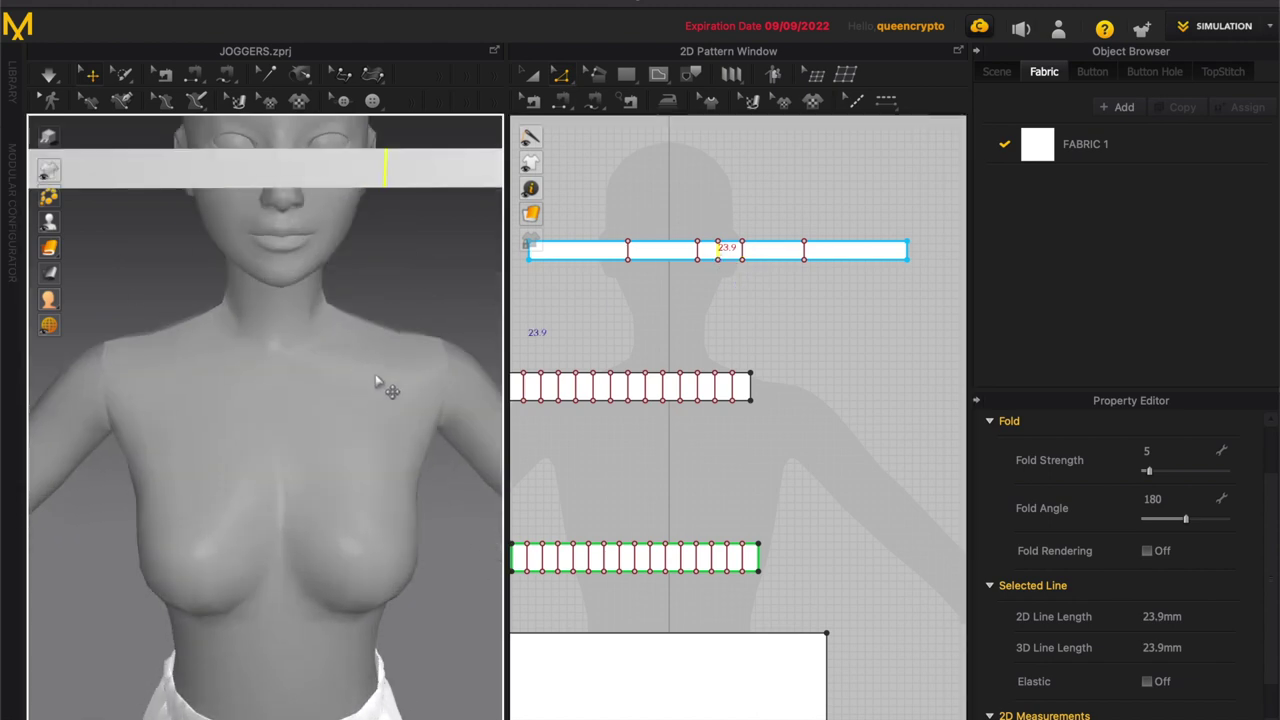
scroll(370, 300, "down", 1)
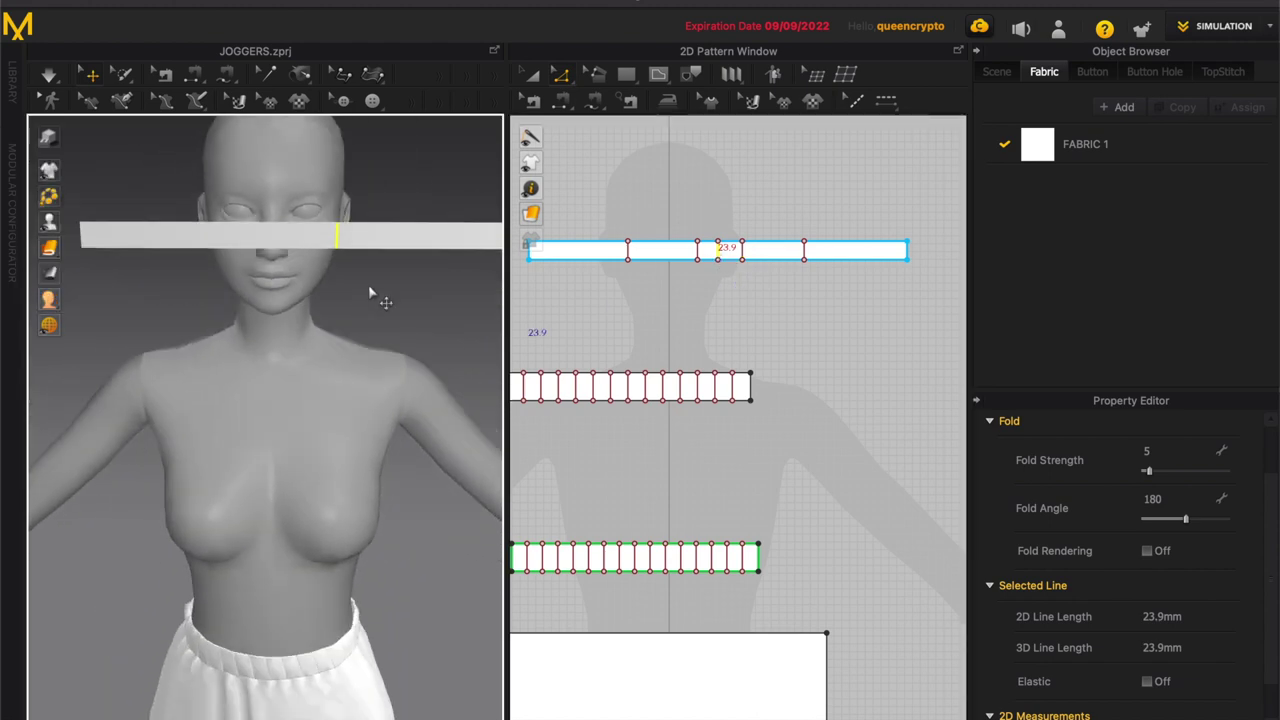
left_click(339, 232)
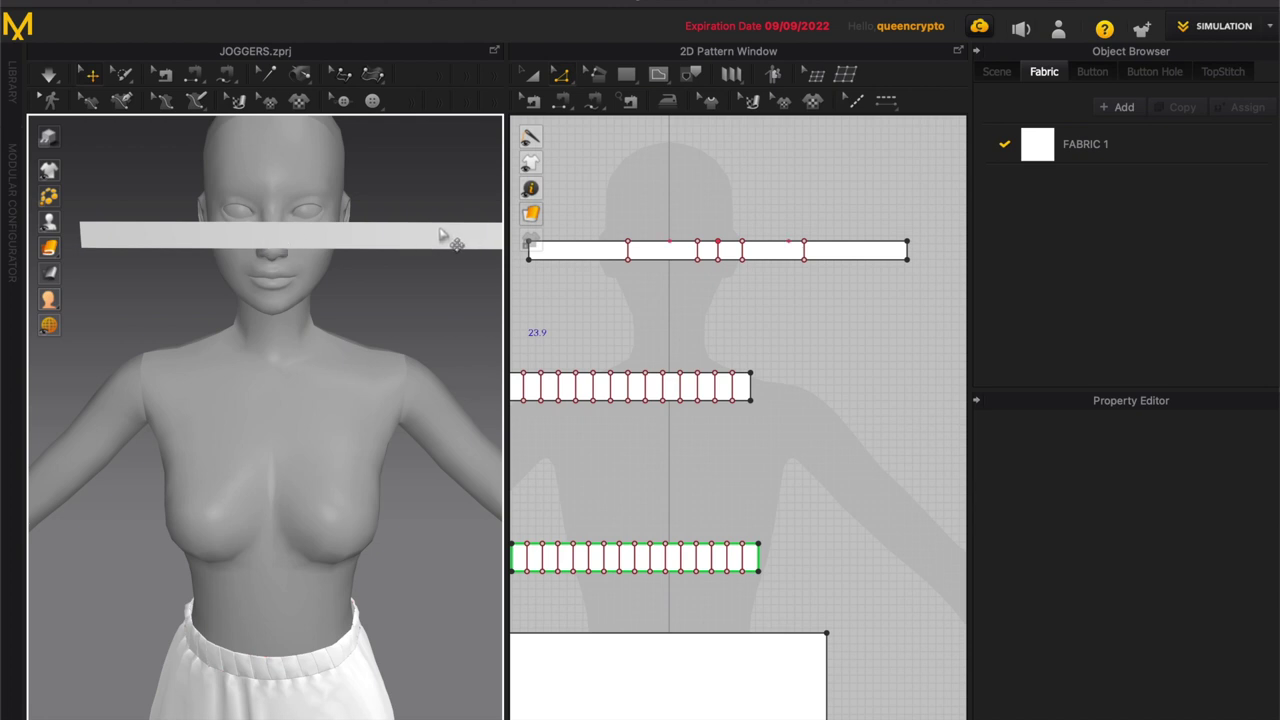
Step: Sew each outermost cross line of the strip to the neighbouring inner cross line on the same side
left_click(591, 103)
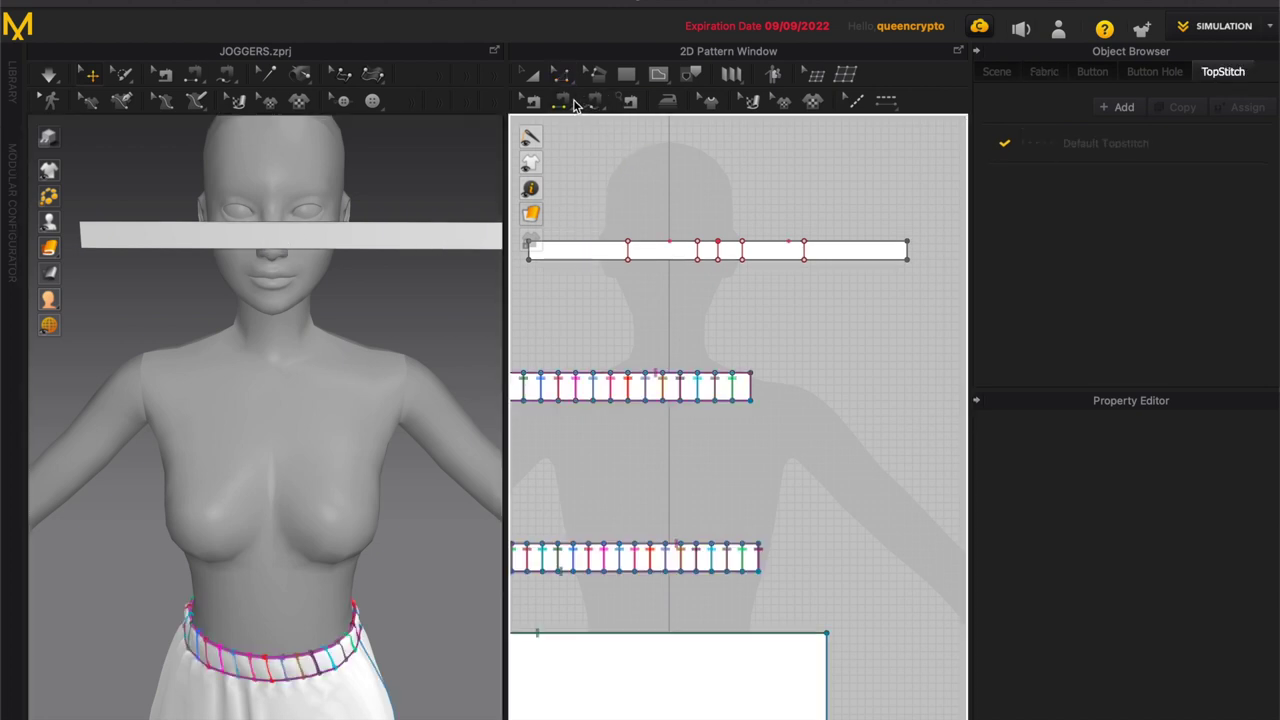
left_click(628, 249)
left_click(702, 249)
left_click(804, 249)
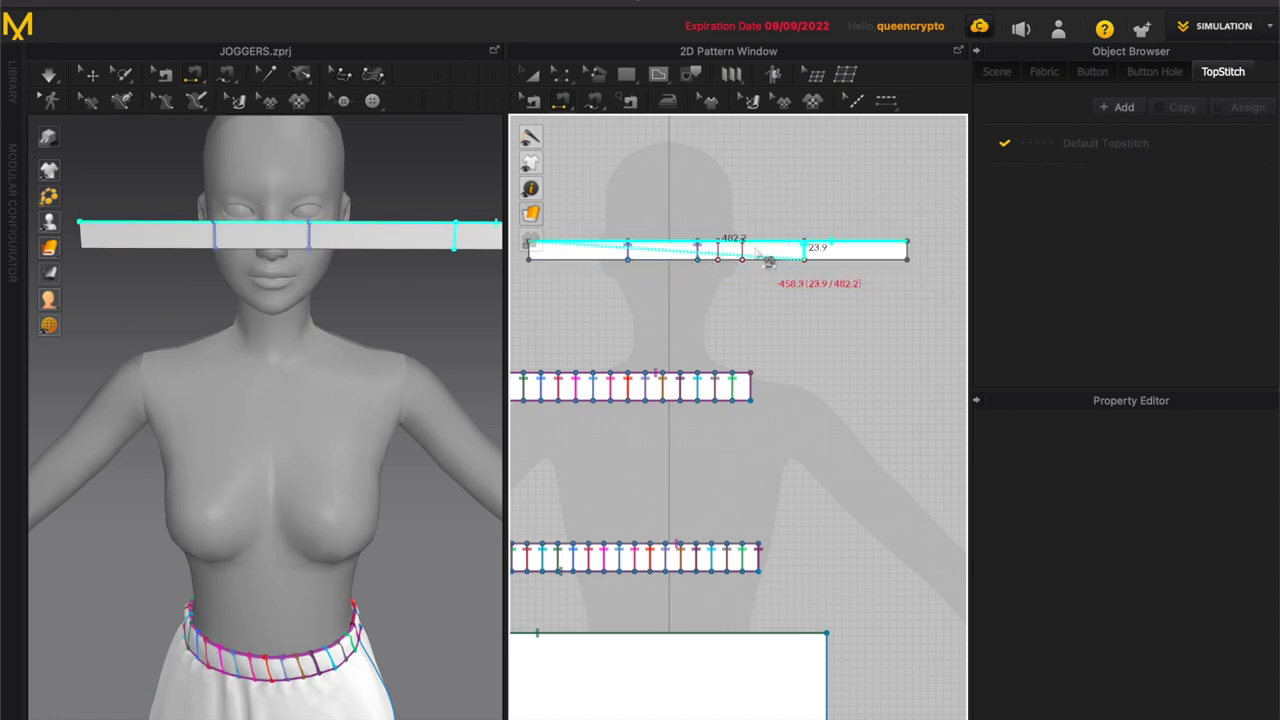
left_click(757, 251)
scroll(680, 252, "down", 2)
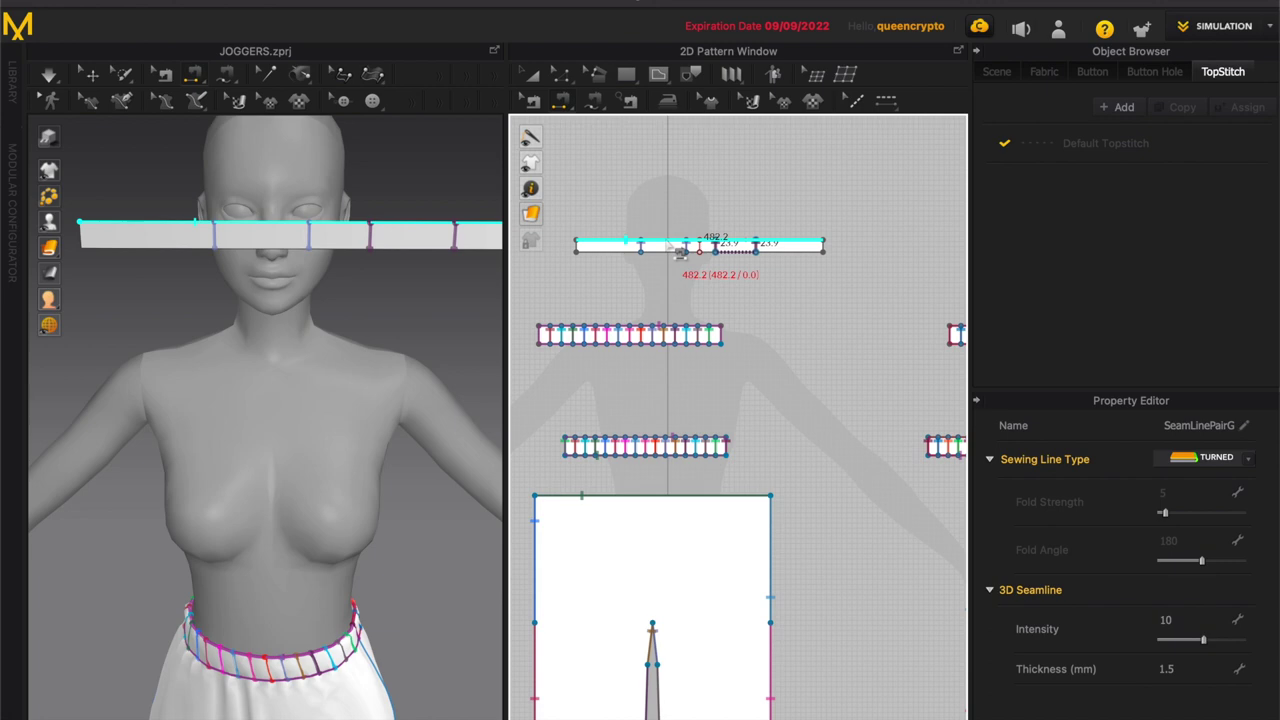
Step: Move both short ends of the strip outward to lengthen it to about 564 mm
key("z")
left_click(577, 247)
left_click_drag(577, 248, 557, 249)
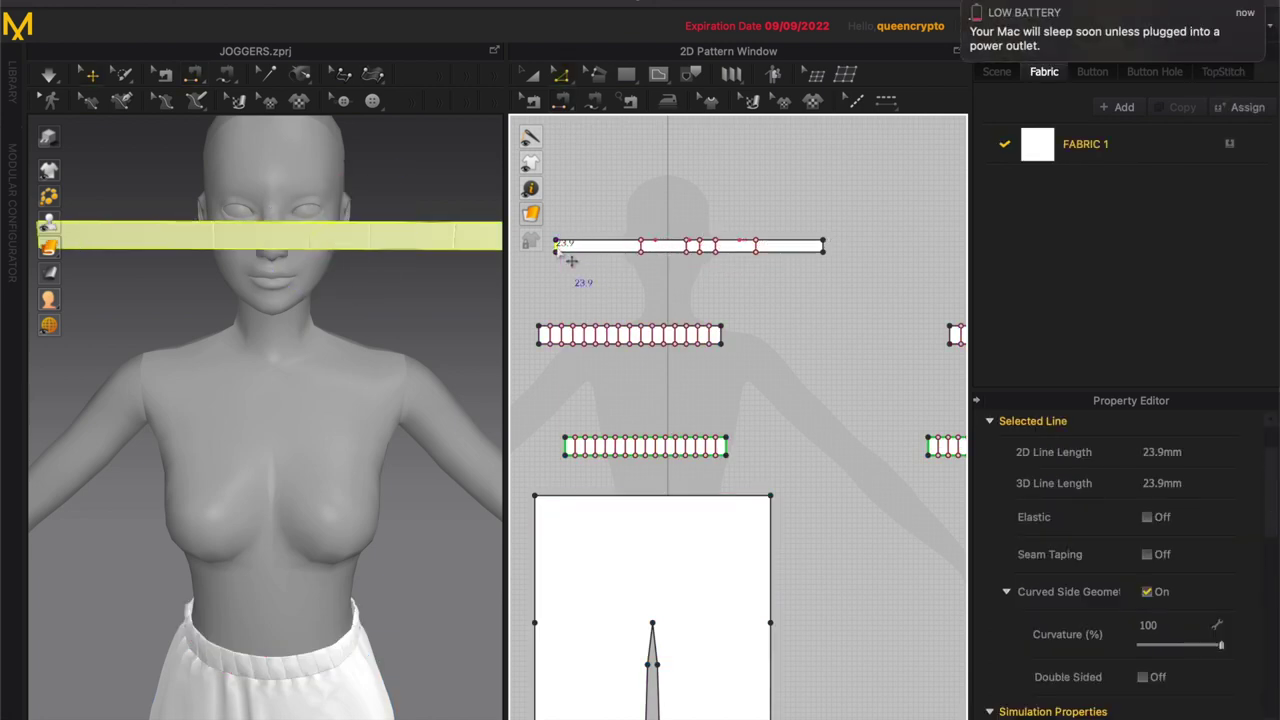
left_click_drag(838, 260, 858, 252)
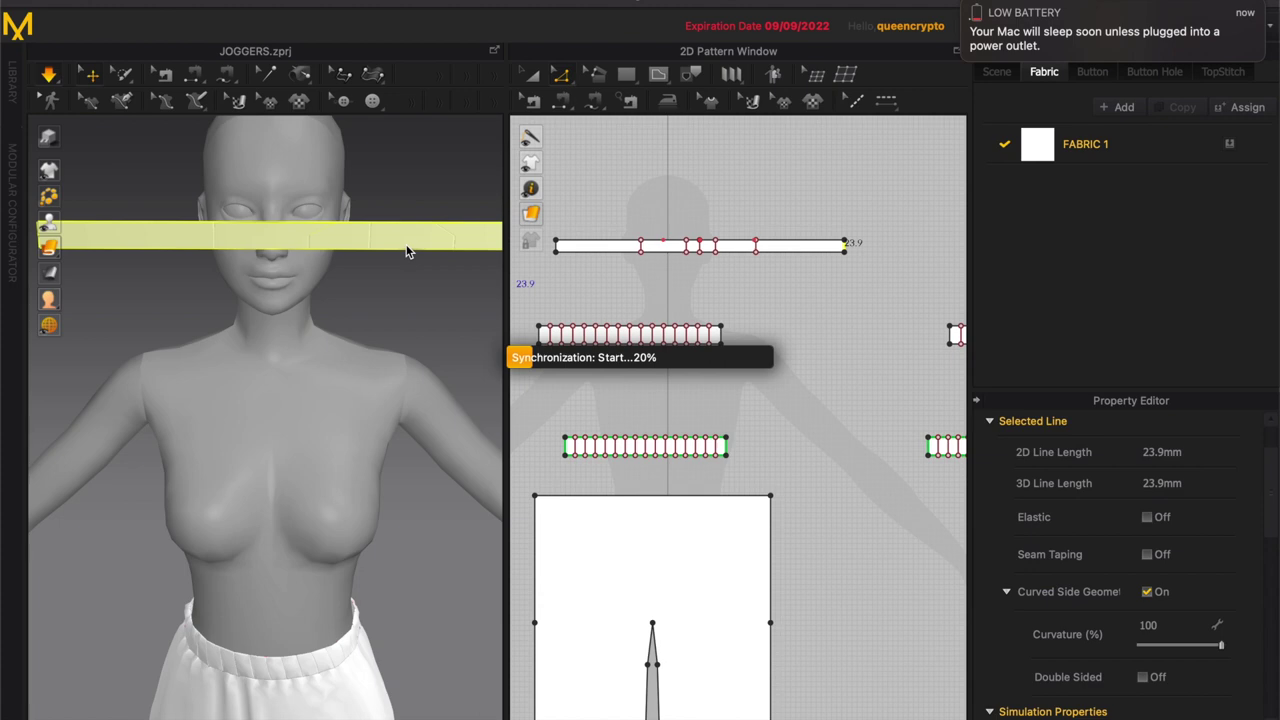
Step: Simulate the pinned strip so it folds into a tied drawstring shape, and adjust the fabric around its pinned knots
scroll(408, 252, "down", 2)
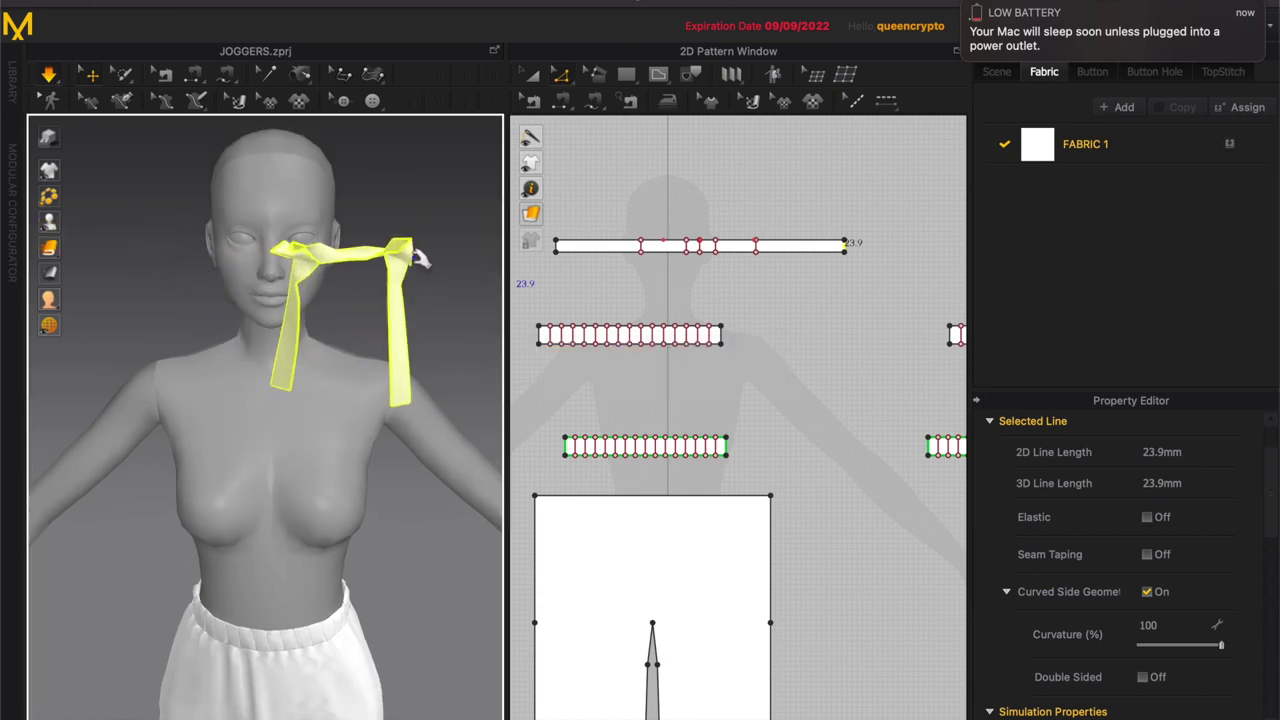
scroll(746, 265, "up", 5)
key("v")
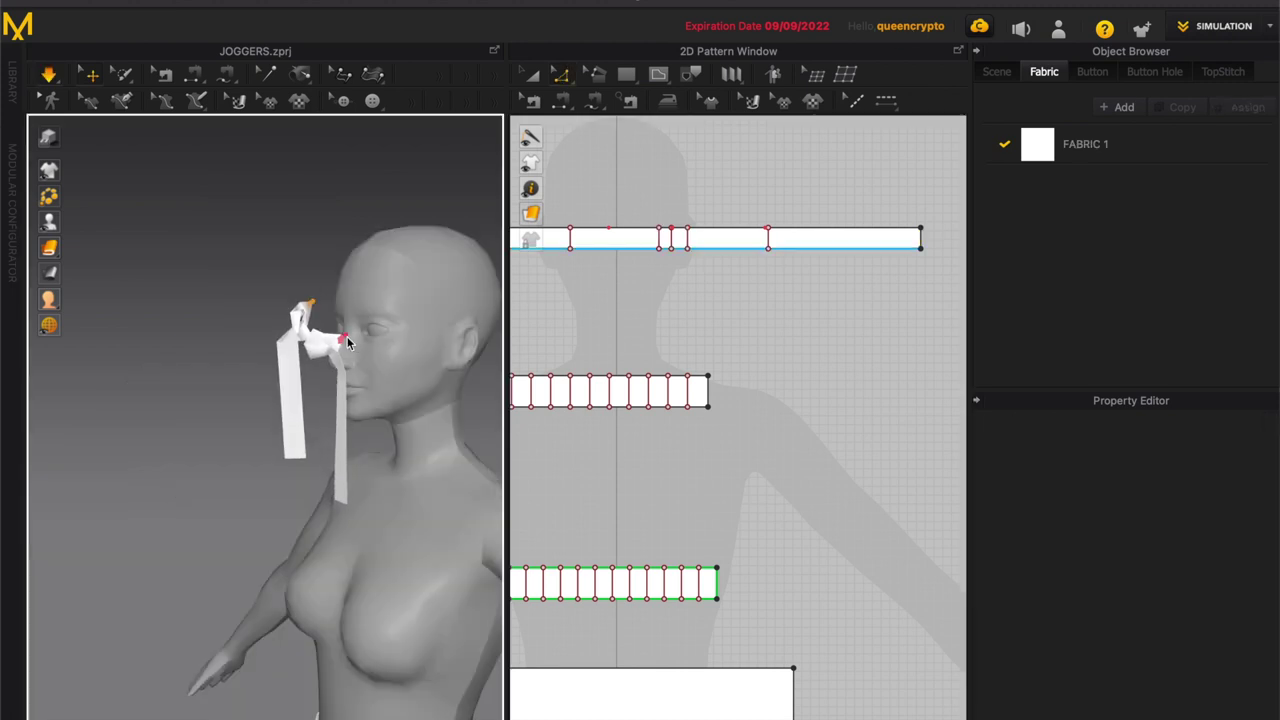
left_click(347, 337)
right_click_drag(348, 340, 349, 382)
right_click_drag(440, 356, 454, 365)
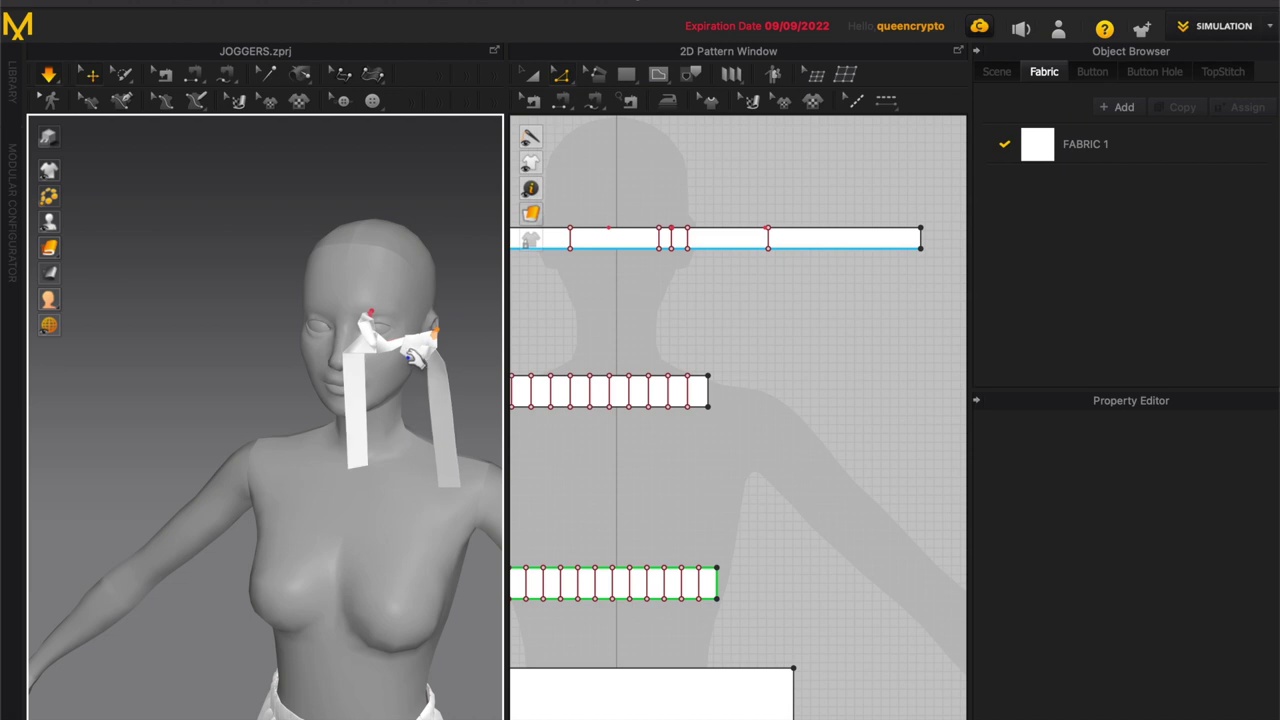
left_click(432, 335)
left_click_drag(438, 321, 430, 316)
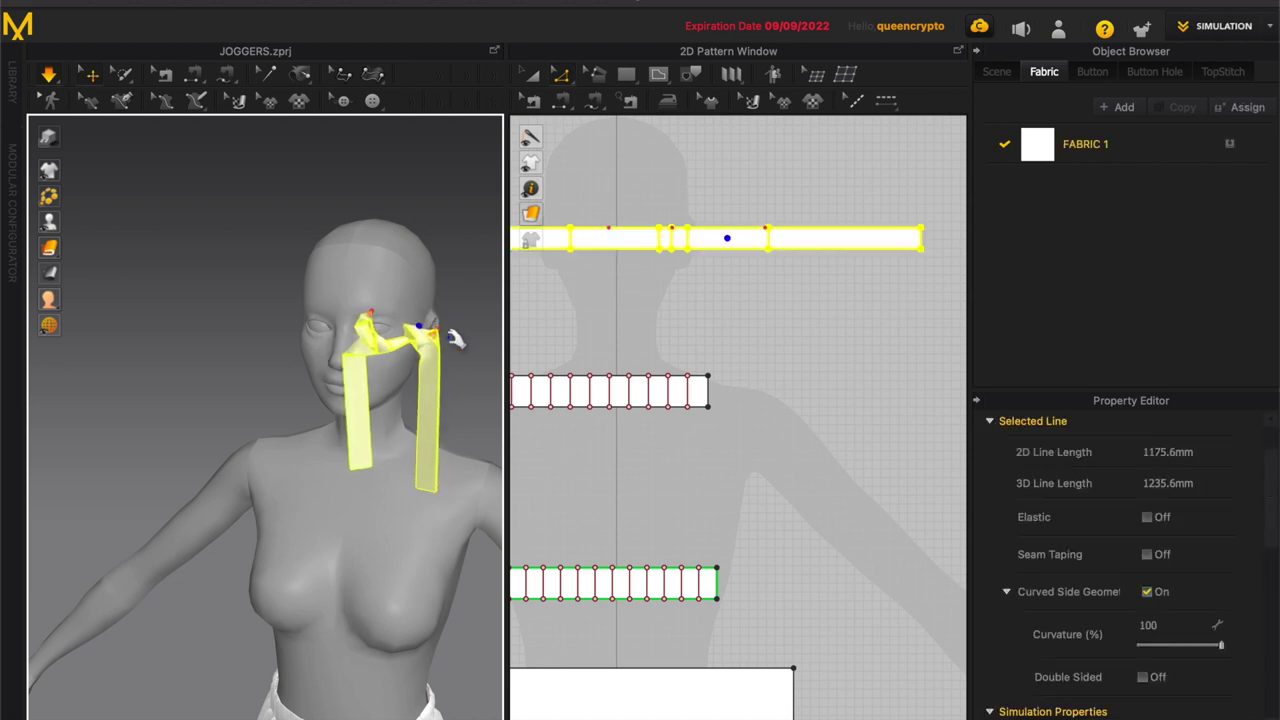
Step: Stop the simulation and free-sew the strip's roughly 31 mm lower middle section to the waistband piece's upper edge
scroll(354, 604, "down", 3)
right_click_drag(354, 604, 567, 378)
scroll(576, 383, "down", 2)
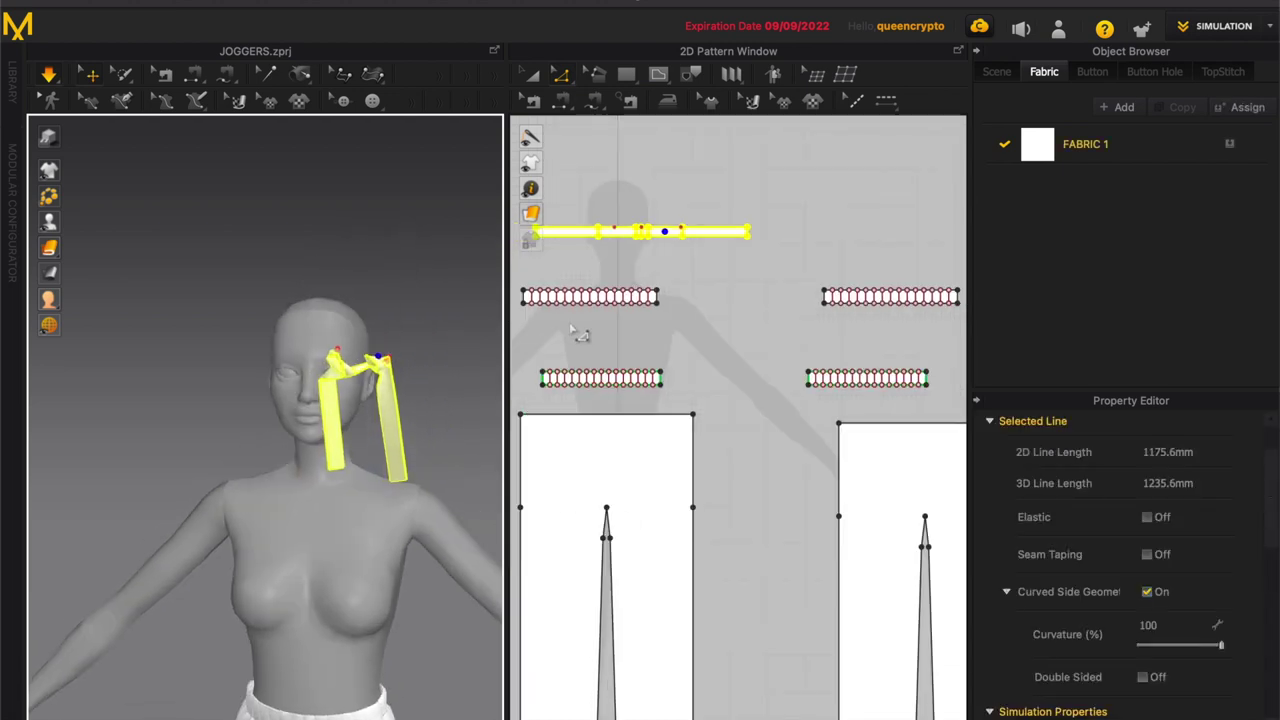
scroll(578, 335, "up", 3)
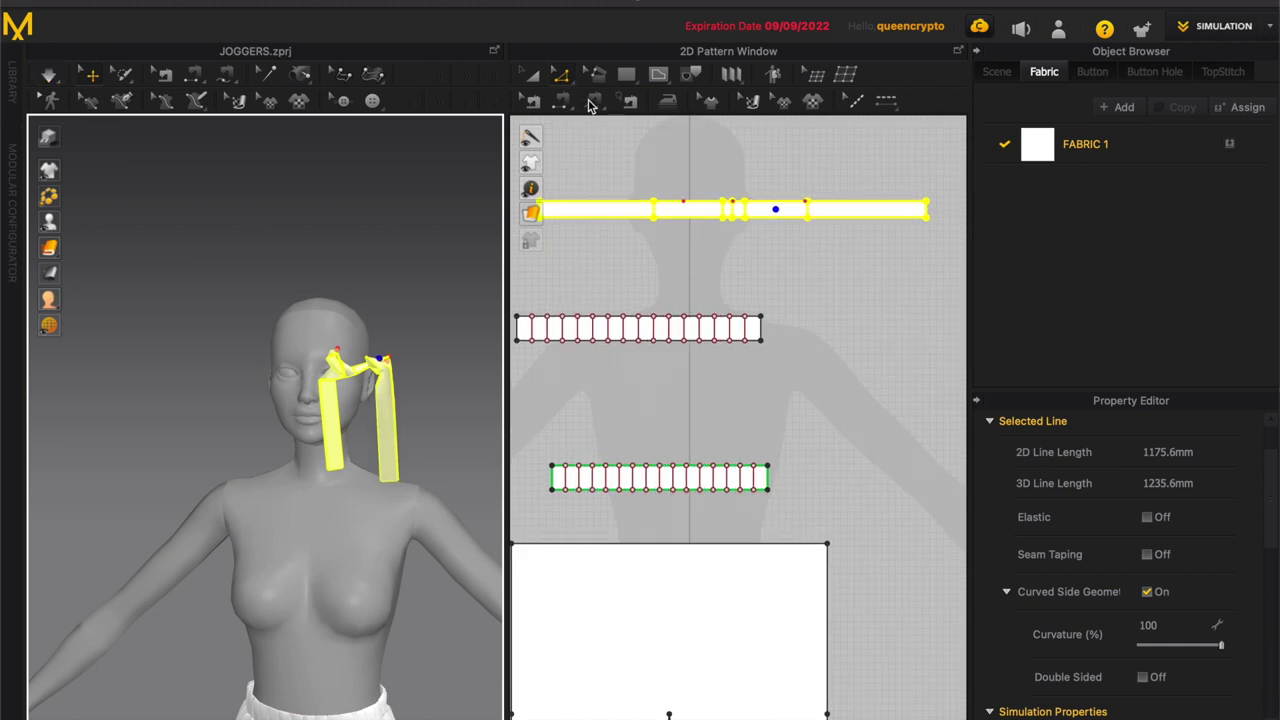
left_click(592, 103)
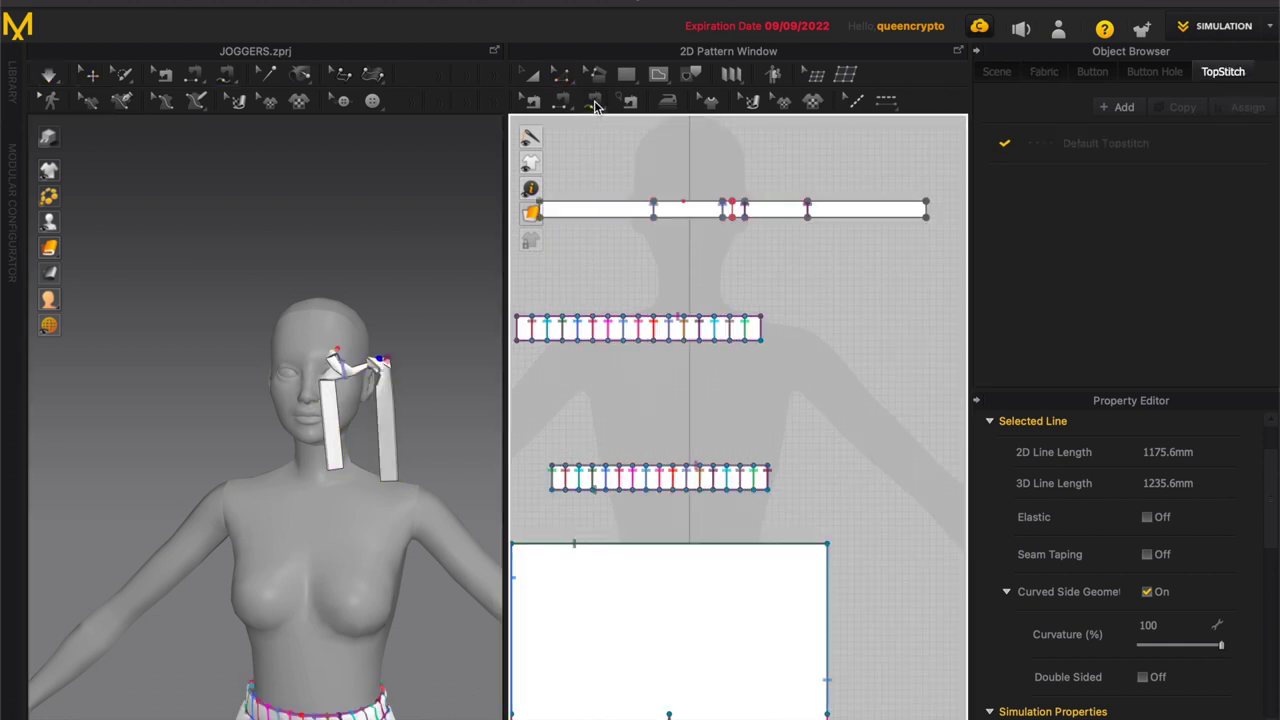
left_click(746, 222)
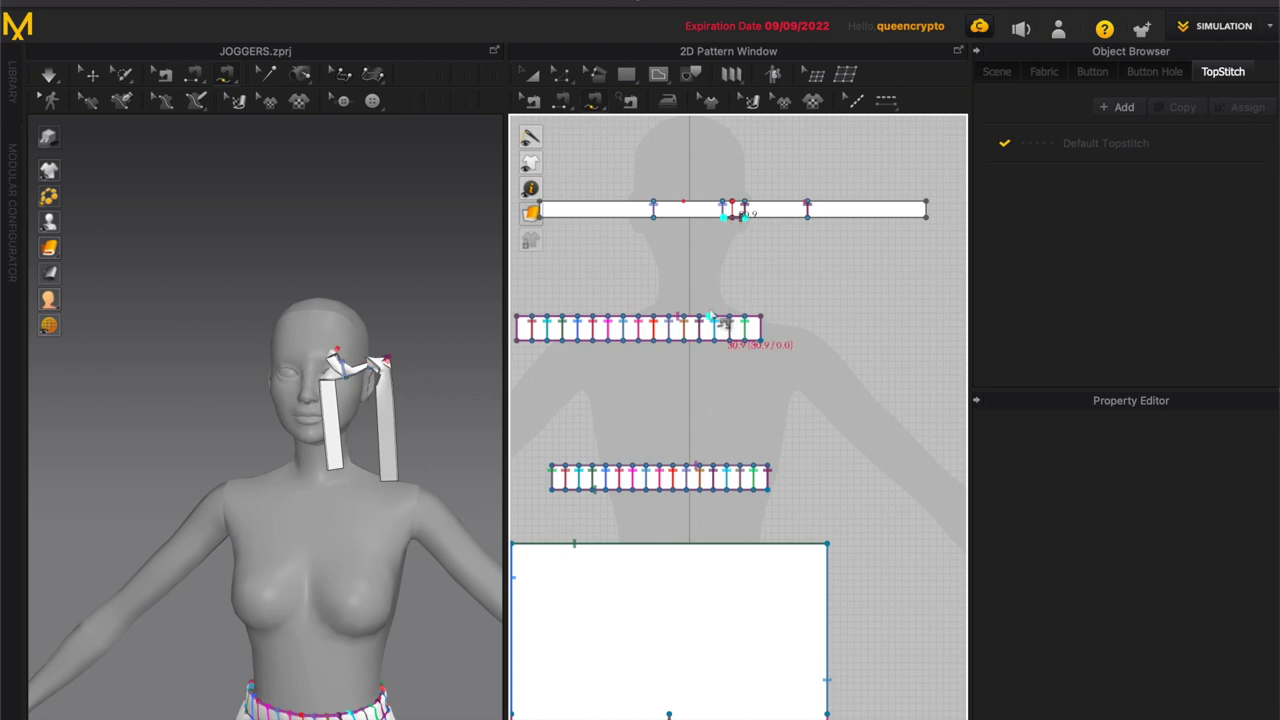
left_click(652, 316)
left_click(631, 316)
Step: Move the folded drawstring down from the avatar's face to the front of the waist
key("q")
left_click(359, 371)
right_click_drag(408, 303, 355, 326)
left_click_drag(346, 313, 341, 608)
key("2")
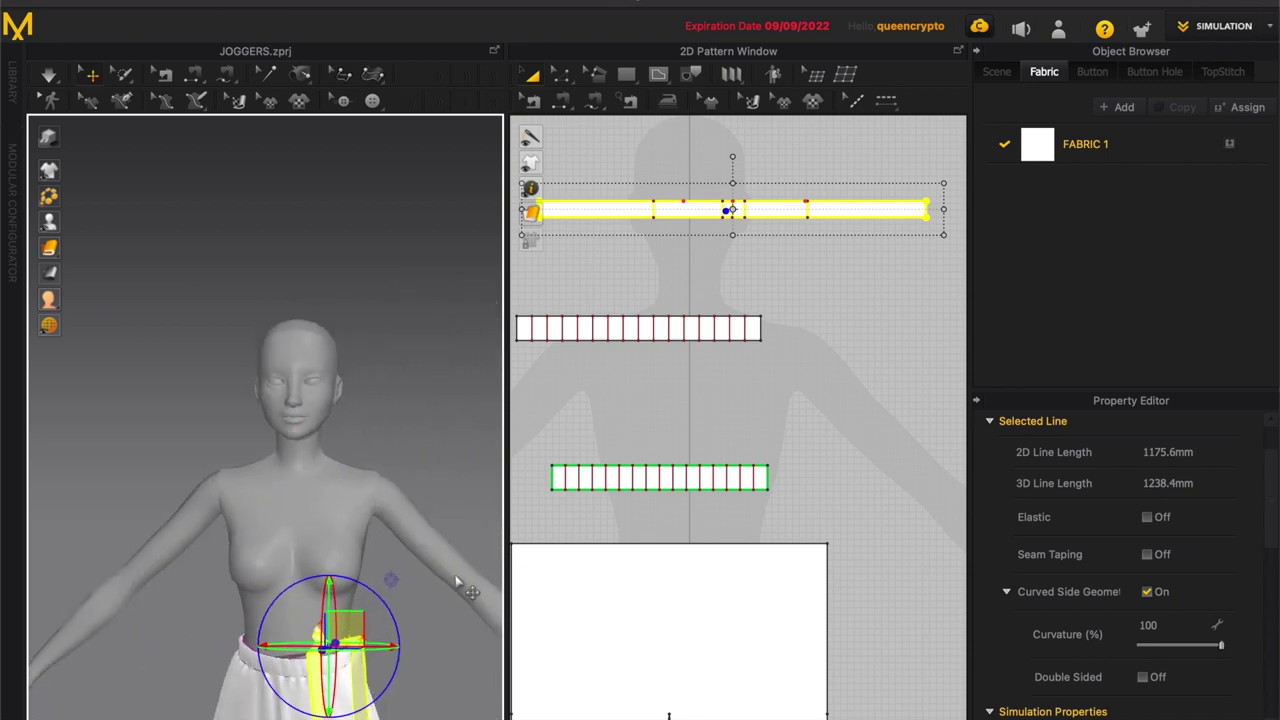
Step: Align the drawstring with the centre front of the waistband, adjusting its placement from side and front views
right_click_drag(371, 602, 366, 620)
left_click_drag(367, 603, 315, 601)
right_click_drag(380, 606, 303, 588)
left_click_drag(302, 545, 348, 625)
key("2")
right_click_drag(378, 614, 374, 621)
Step: Simulate the drawstring so it attaches to the waistband, and adjust its placement at the centre front
key("space")
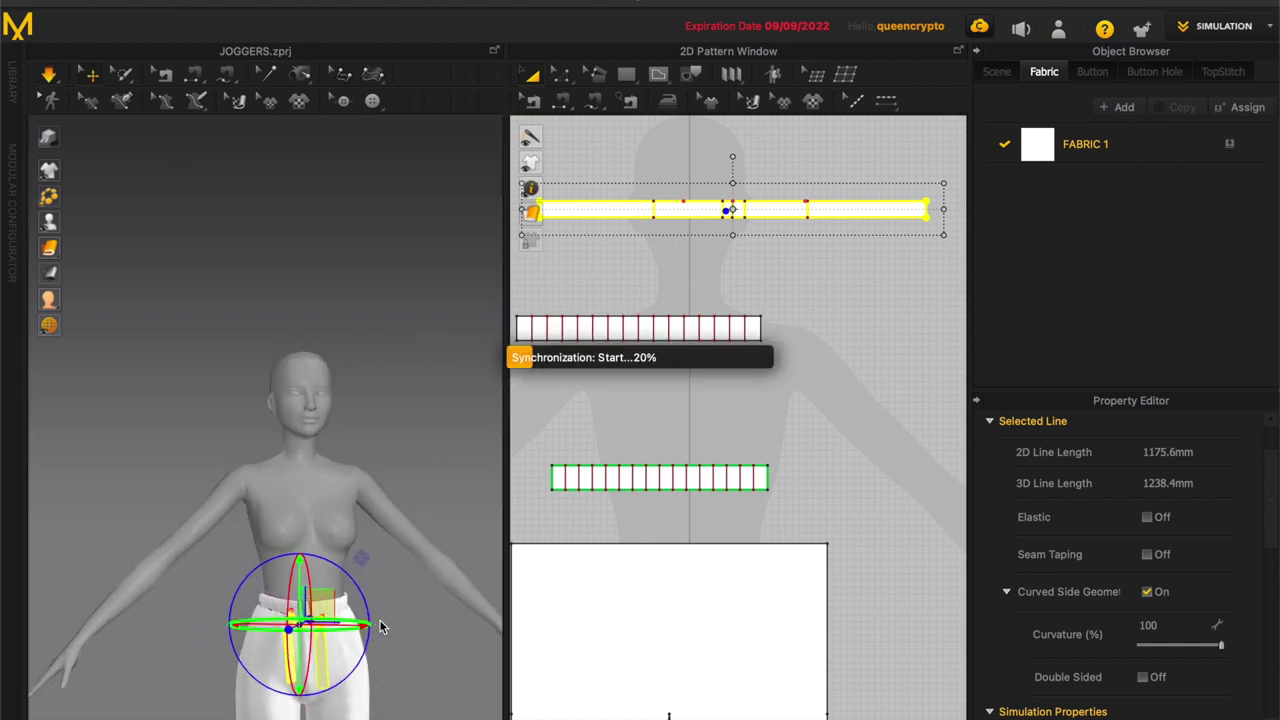
key("space")
left_click(294, 622)
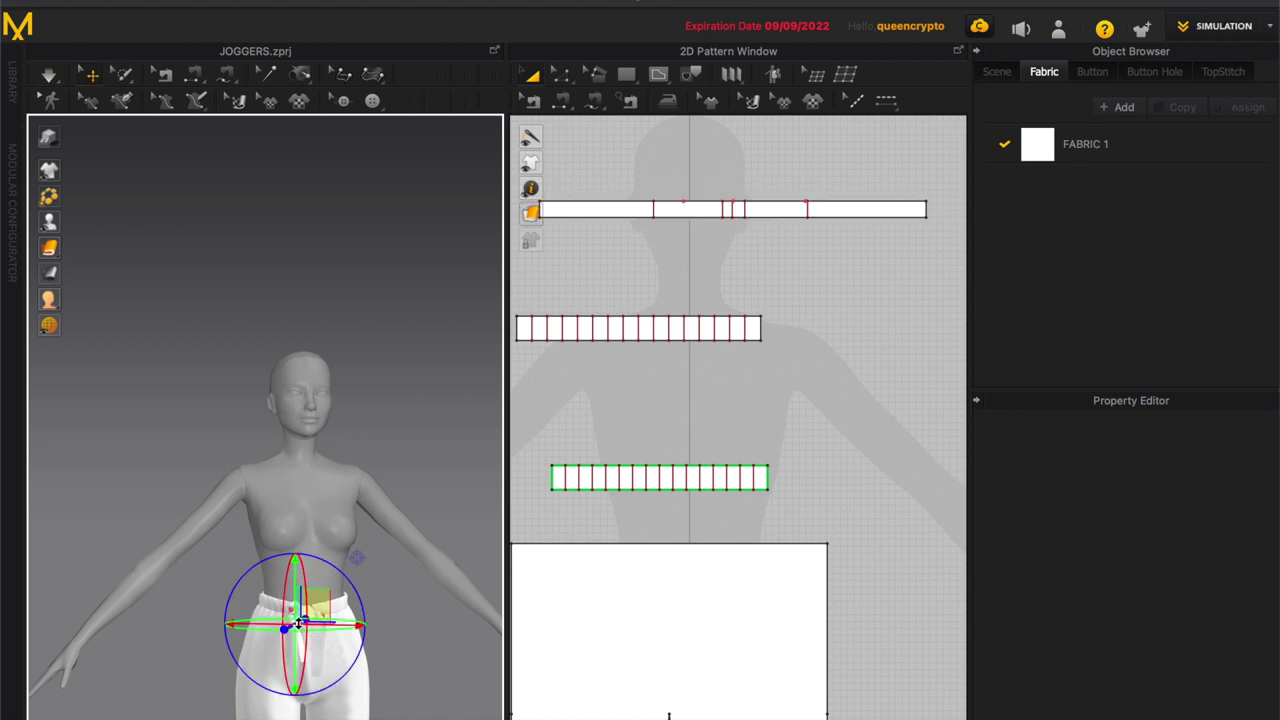
left_click(292, 609)
left_click(333, 625)
left_click(467, 619)
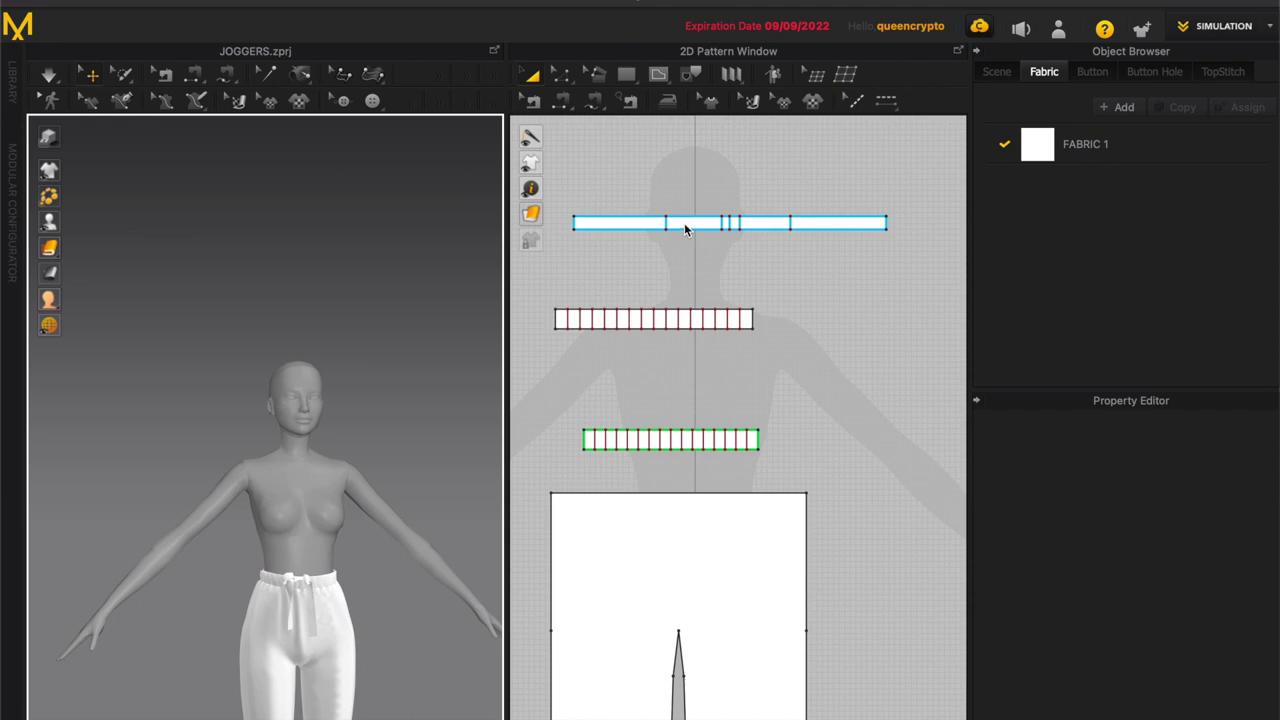
Step: Narrow the drawstring strip to about 19 mm by moving its upper edge inward, and simulate the trousers again
left_click(684, 216)
scroll(703, 229, "up", 1)
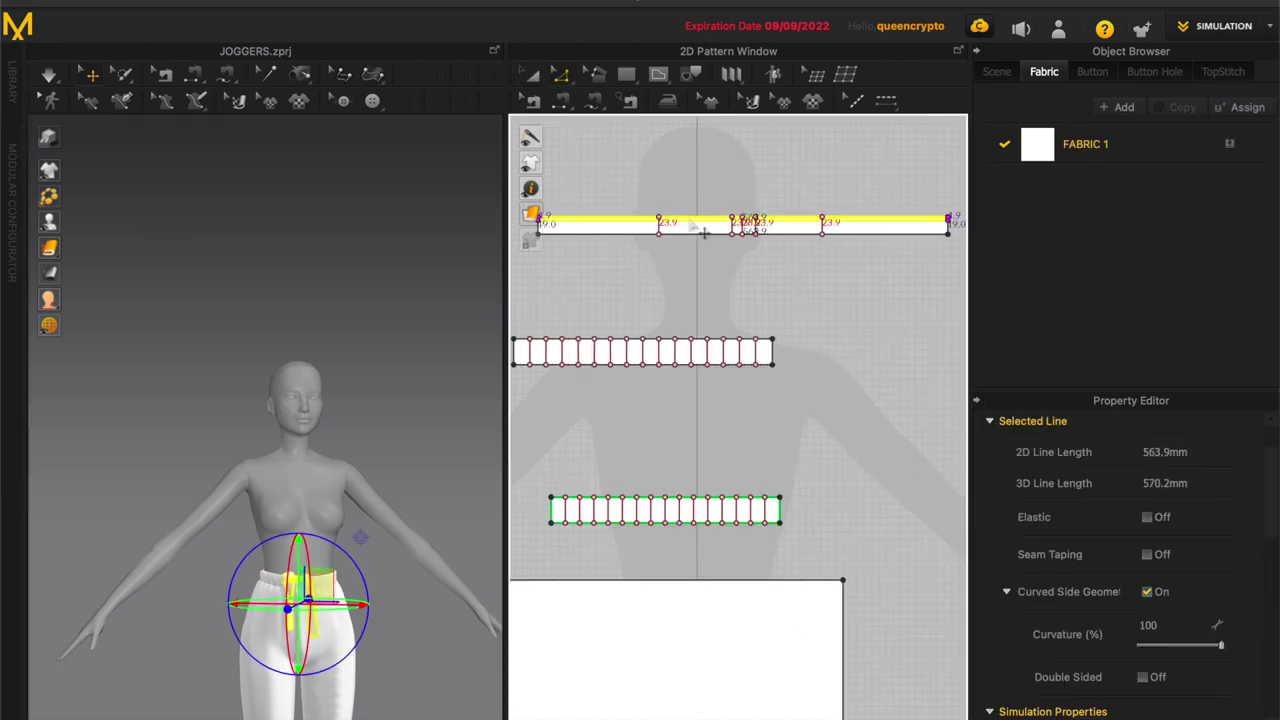
key("space")
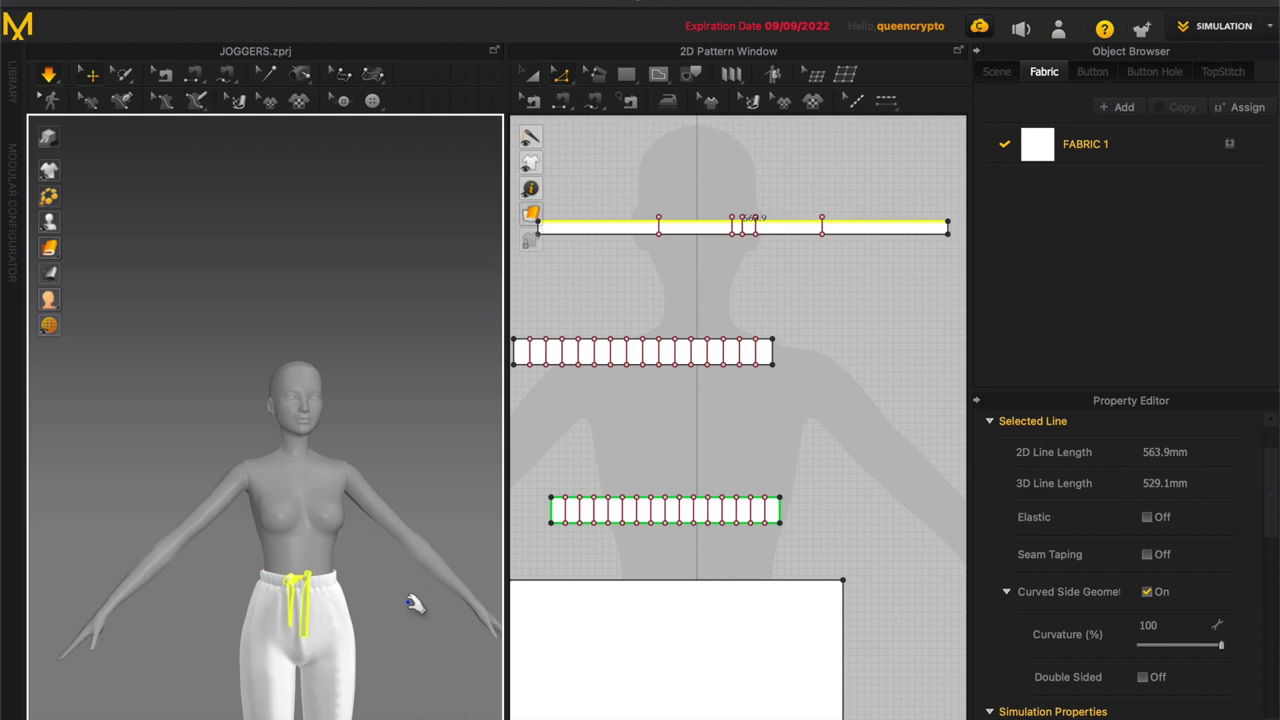
key("space")
left_click(410, 602)
right_click_drag(224, 458, 249, 466)
left_click(243, 1)
key("Escape")
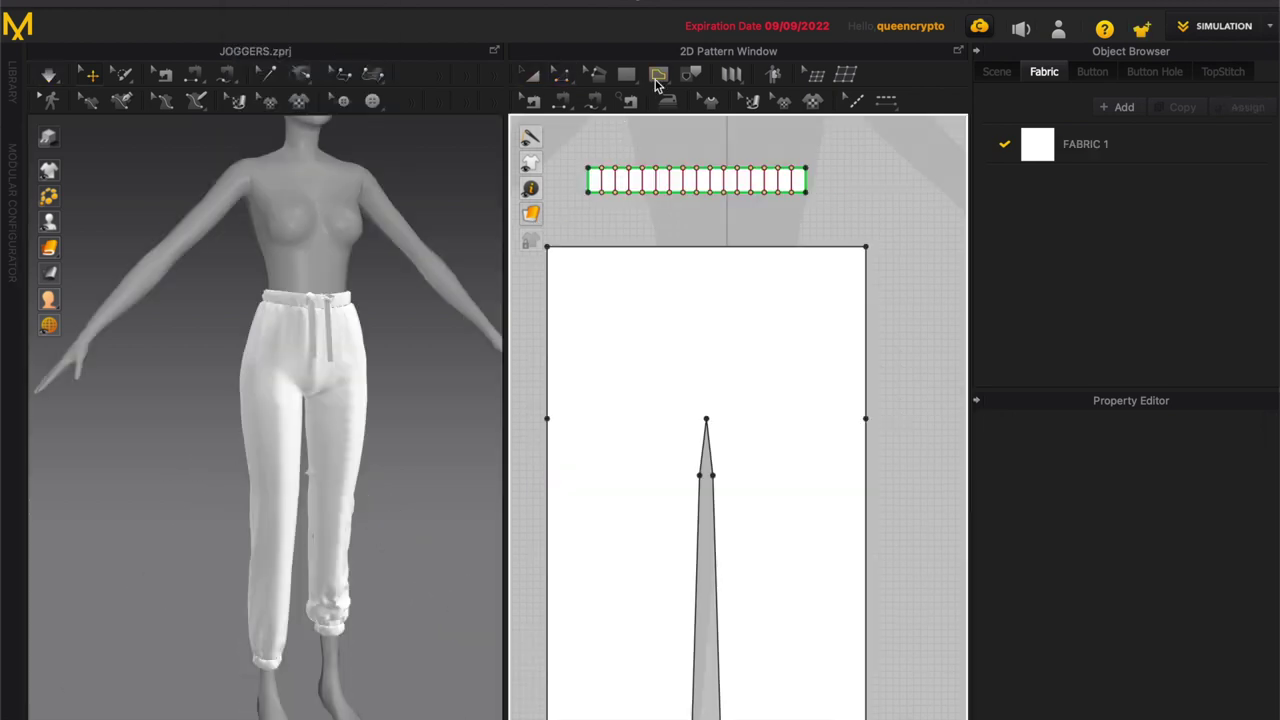
Step: Draw a pocket-shaped internal polygon about 147 mm wide and 148 mm high, with one slanted corner, on the trouser piece
left_click(657, 76)
left_click(613, 332)
left_click(567, 370)
left_click(567, 433)
left_click(669, 433)
left_click(669, 332)
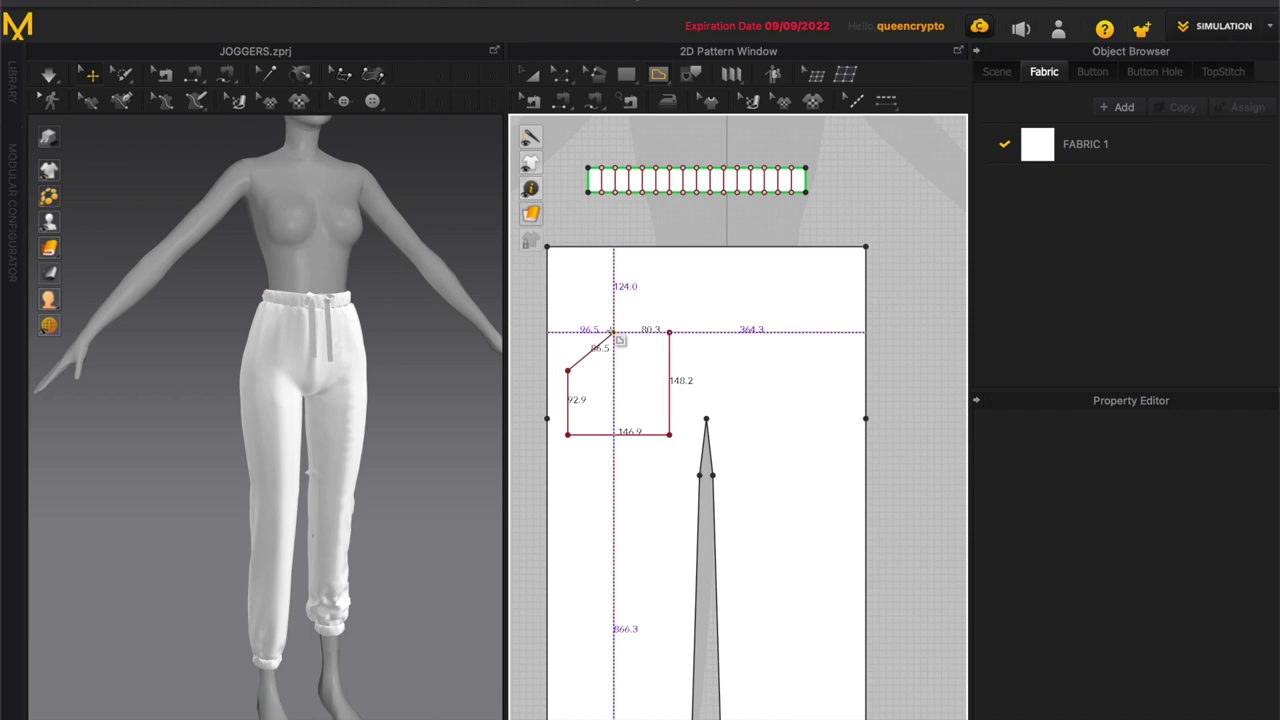
left_click(613, 332)
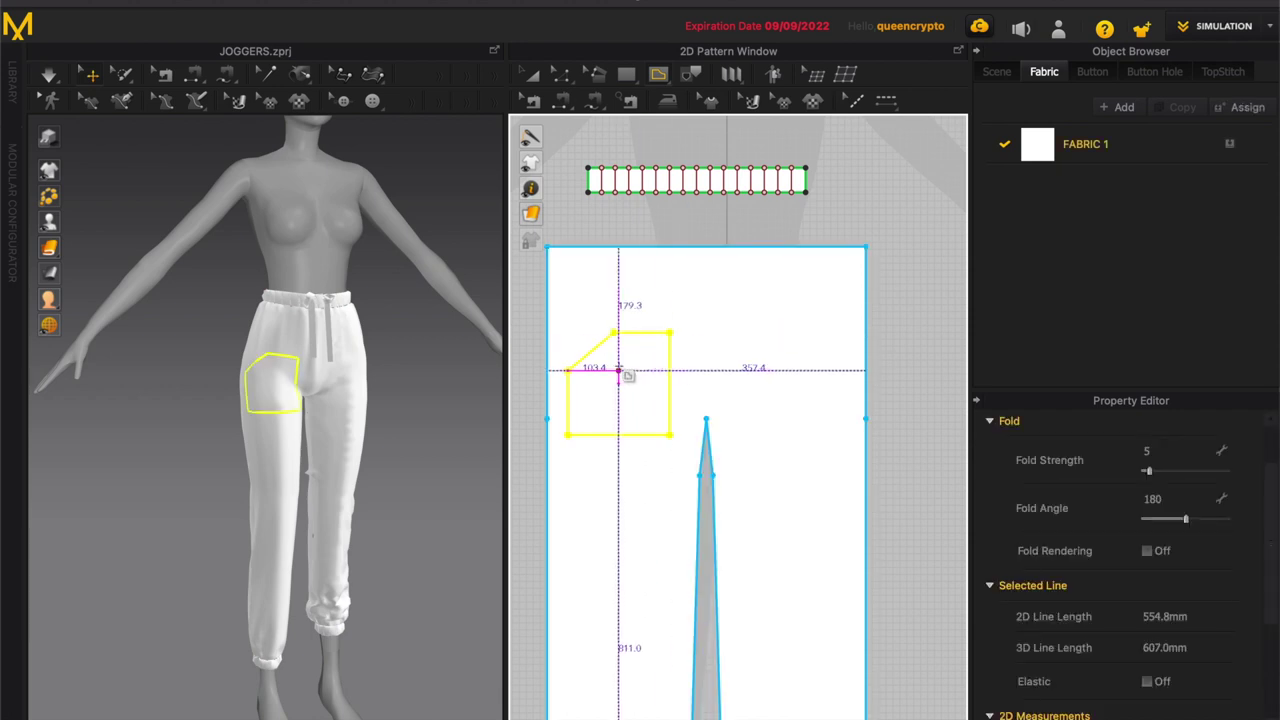
key("a")
right_click(591, 352)
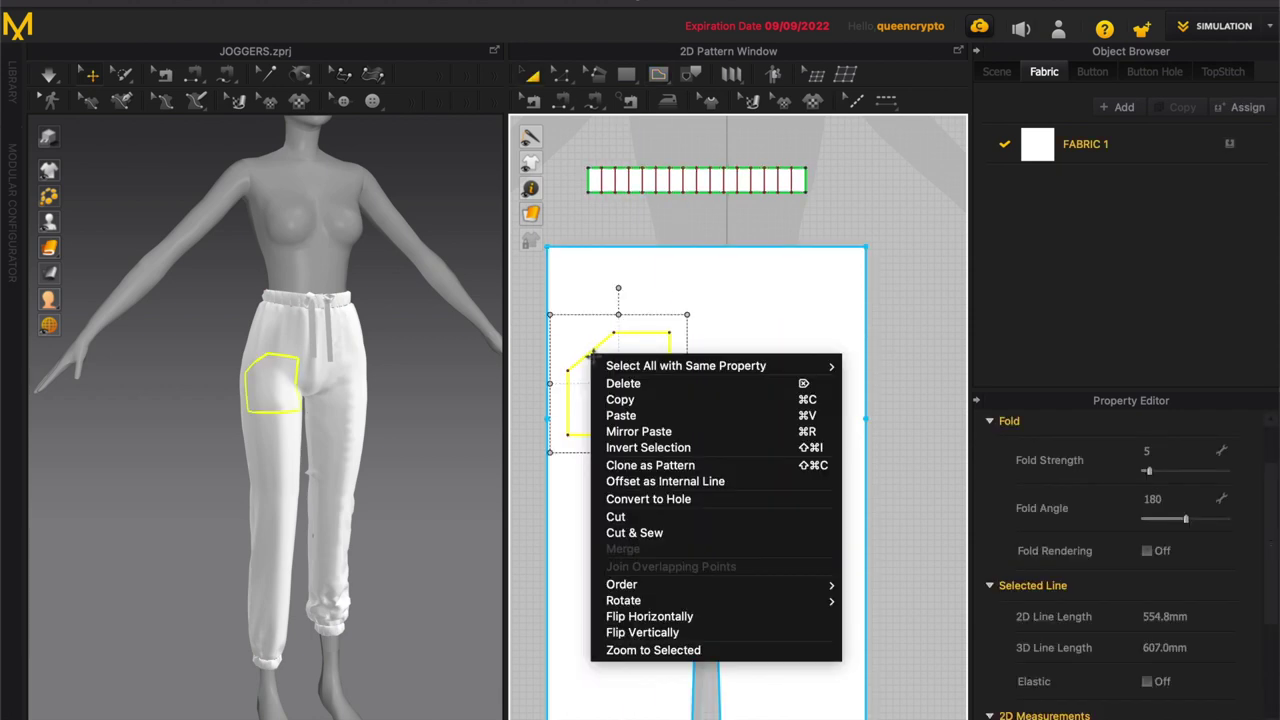
left_click(621, 415)
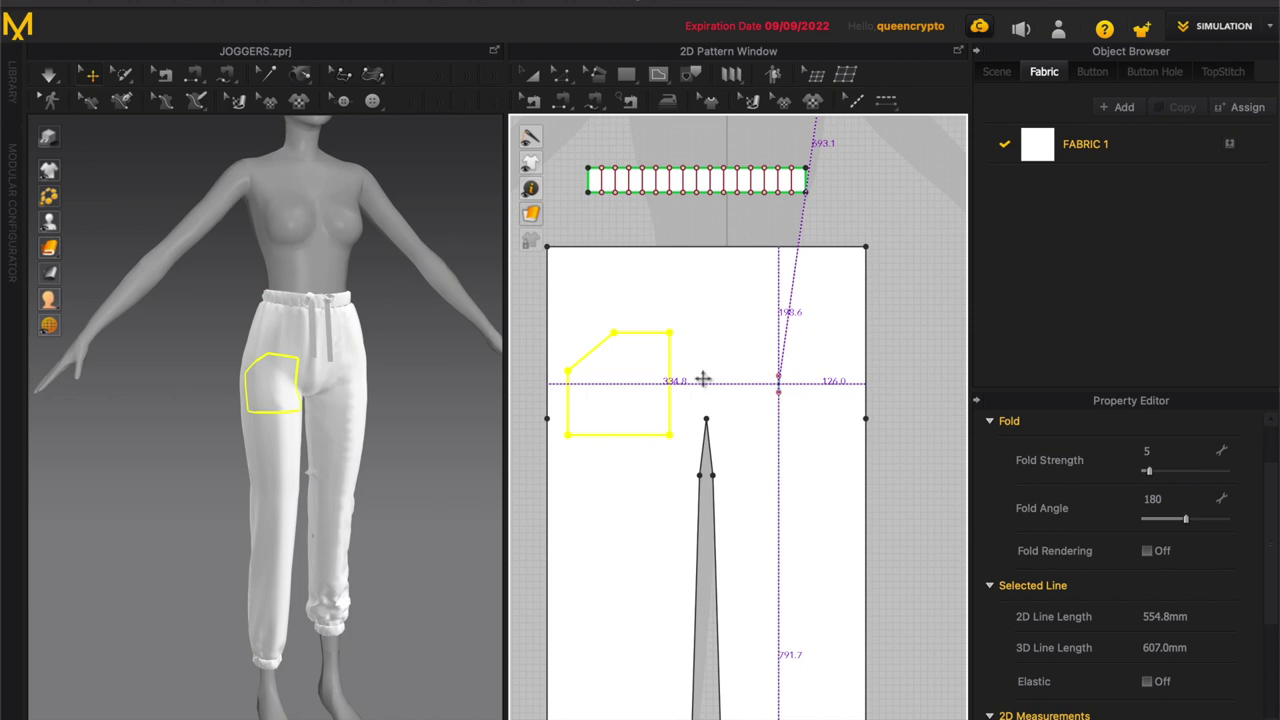
key("ctrl+z")
key("super+z")
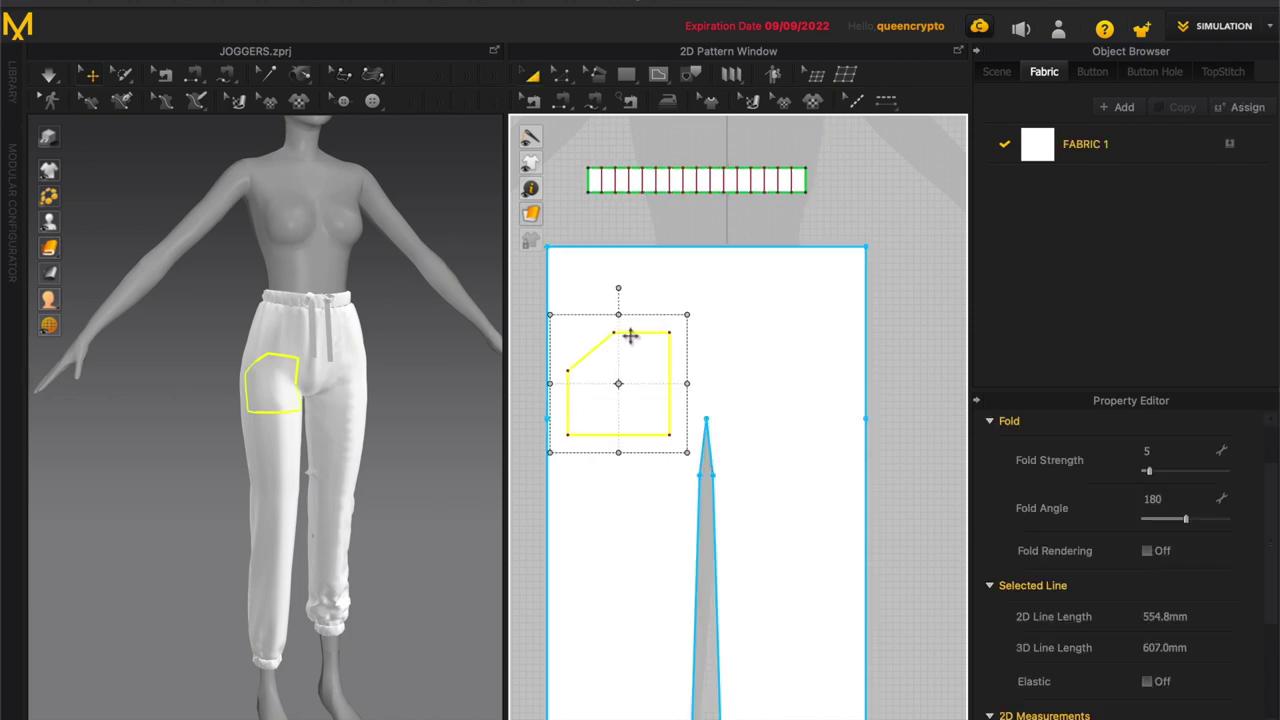
Step: Copy the pocket polygon to the other leg of the trouser piece at a 244.3 mm interval and flip the copy horizontally
right_click(630, 335)
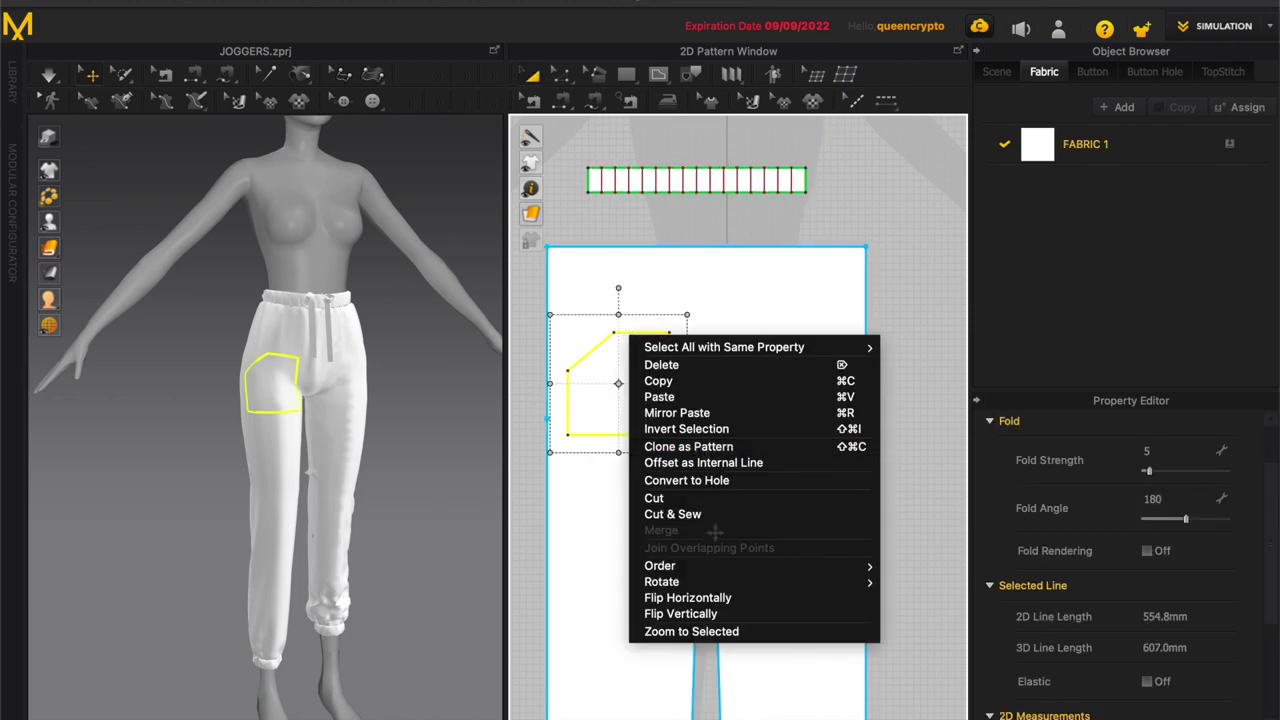
left_click(690, 381)
key("super+v")
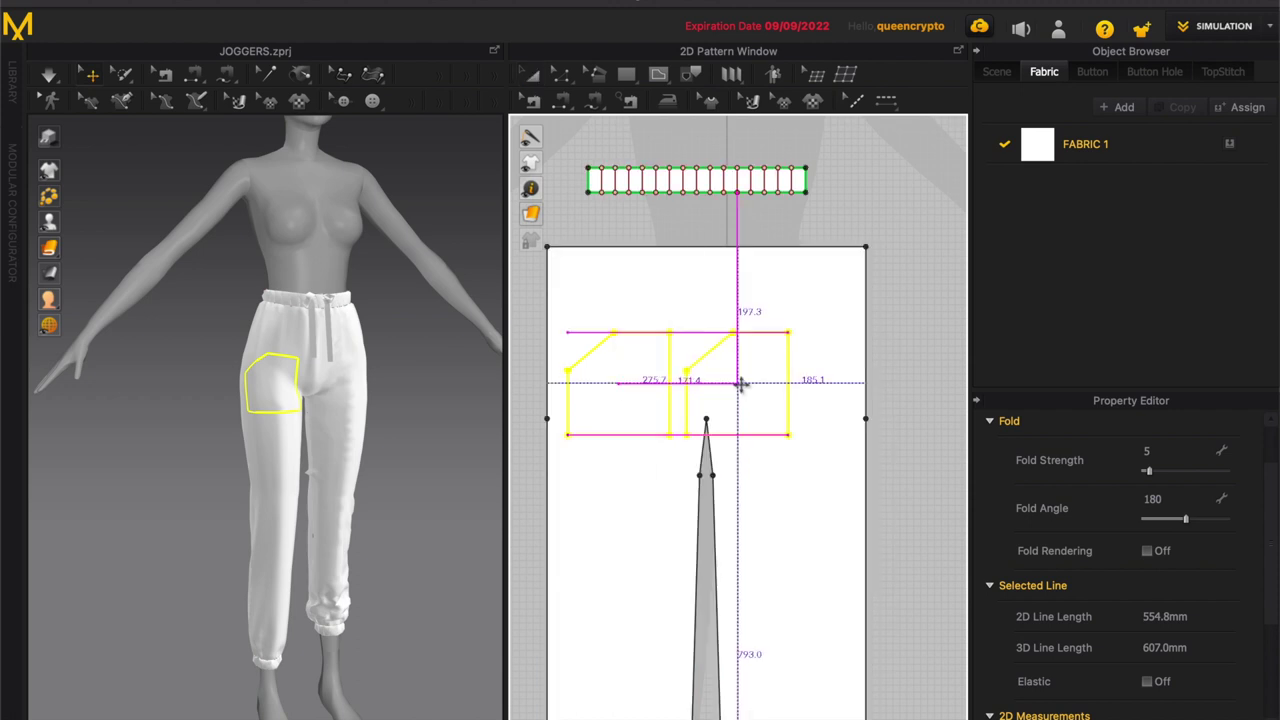
right_click(783, 387)
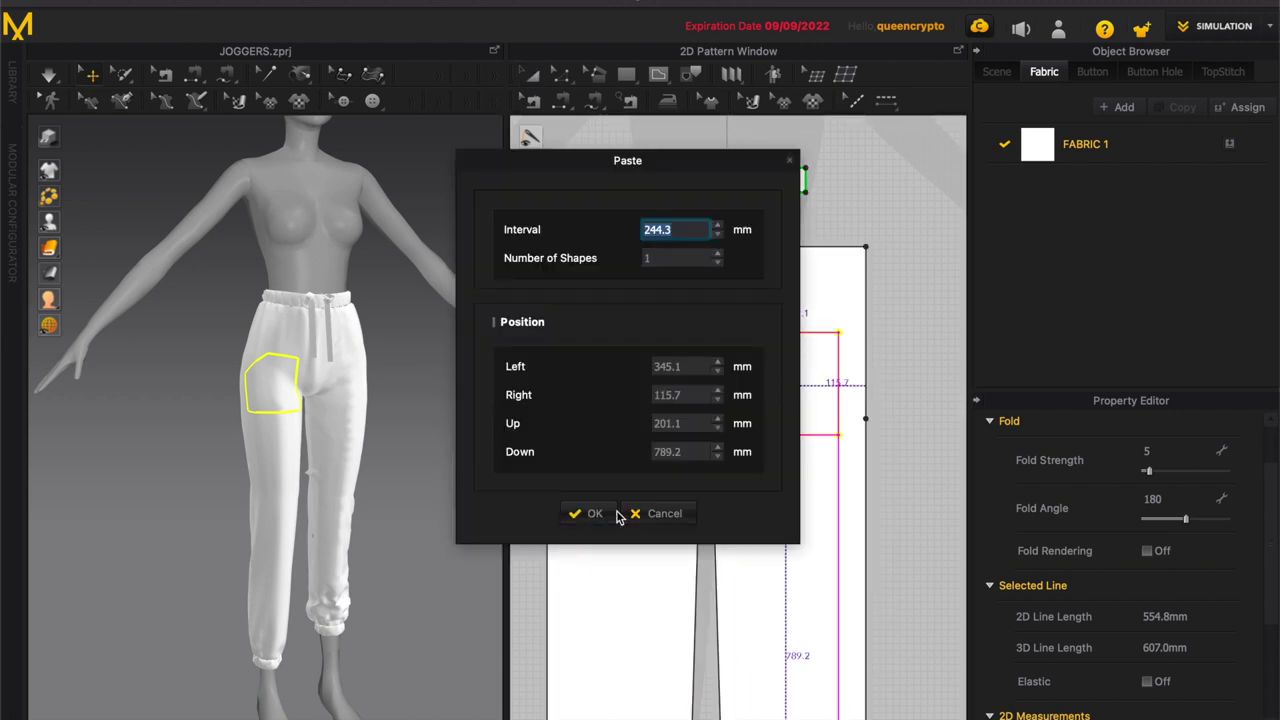
left_click(594, 513)
right_click(751, 383)
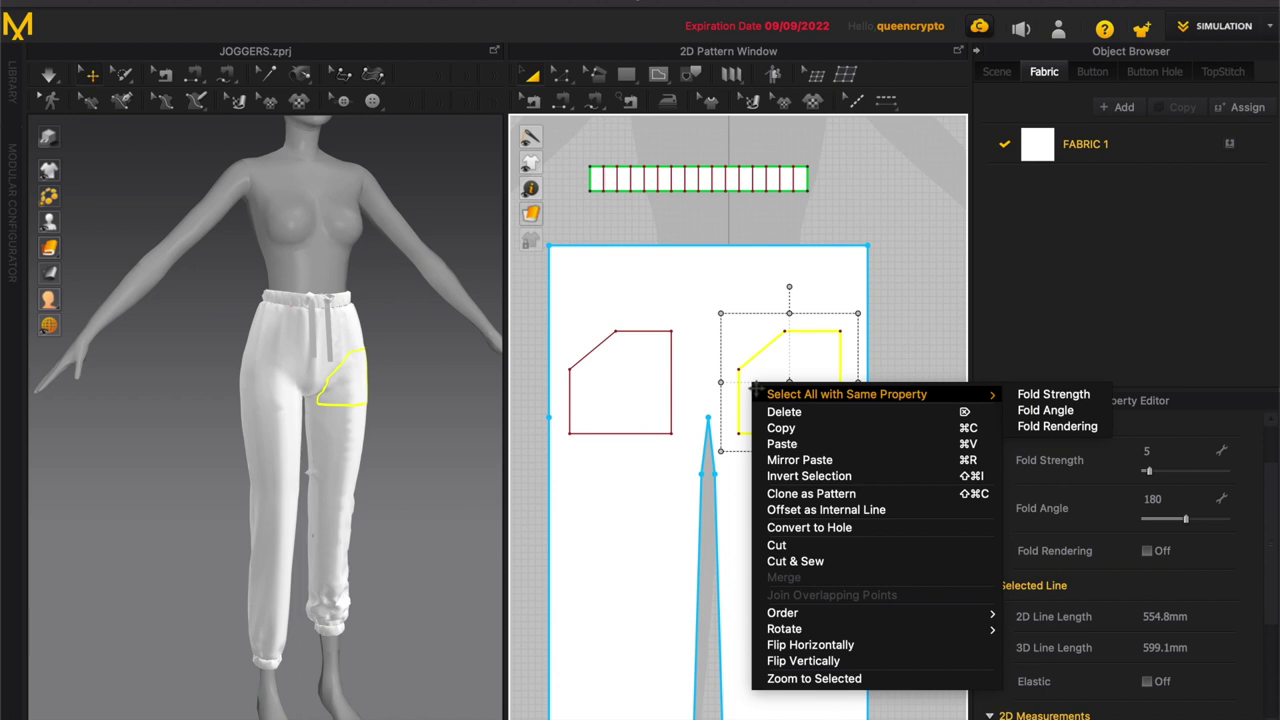
left_click(837, 648)
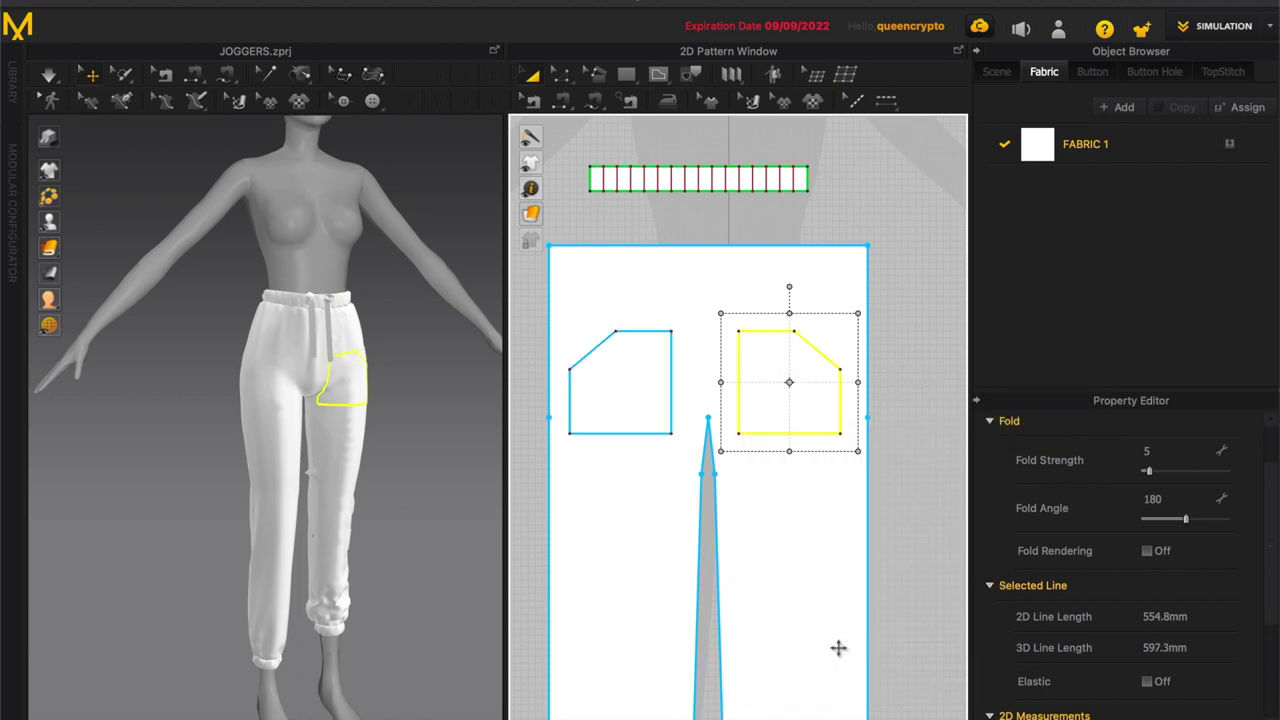
Step: Clone both internal pocket polygons as separate pattern pieces and place them beside the front trouser piece
left_click(634, 366)
left_click(777, 366, "shift")
right_click(775, 366)
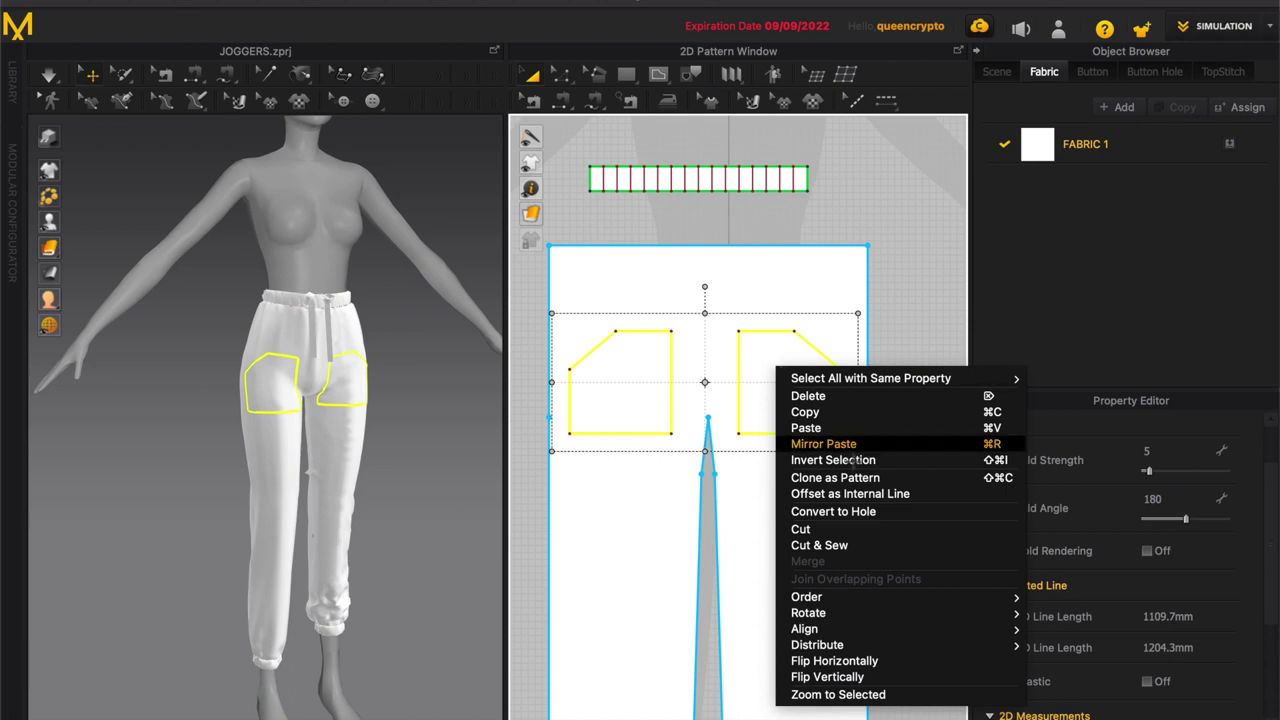
left_click(823, 443)
scroll(860, 400, "down", 3)
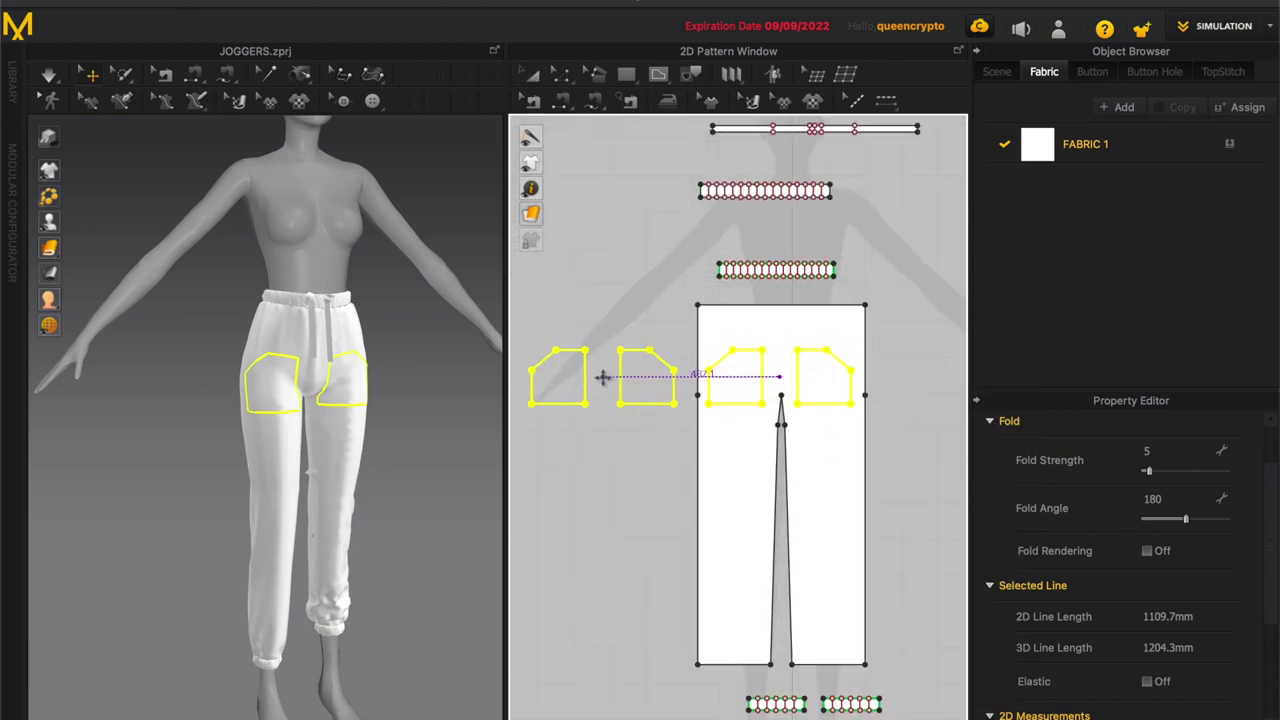
left_click(611, 390)
scroll(787, 385, "up", 3)
left_click(700, 380)
left_click(860, 378, "shift")
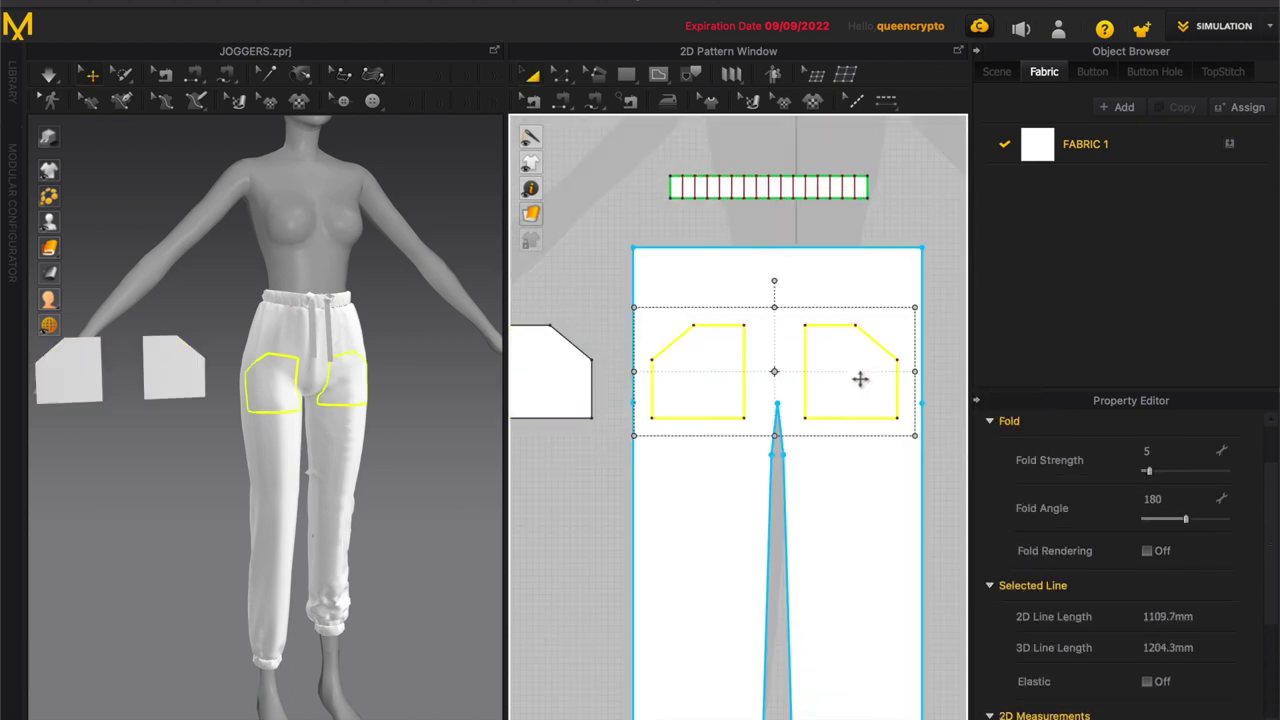
scroll(860, 378, "down", 1)
scroll(586, 377, "down", 2)
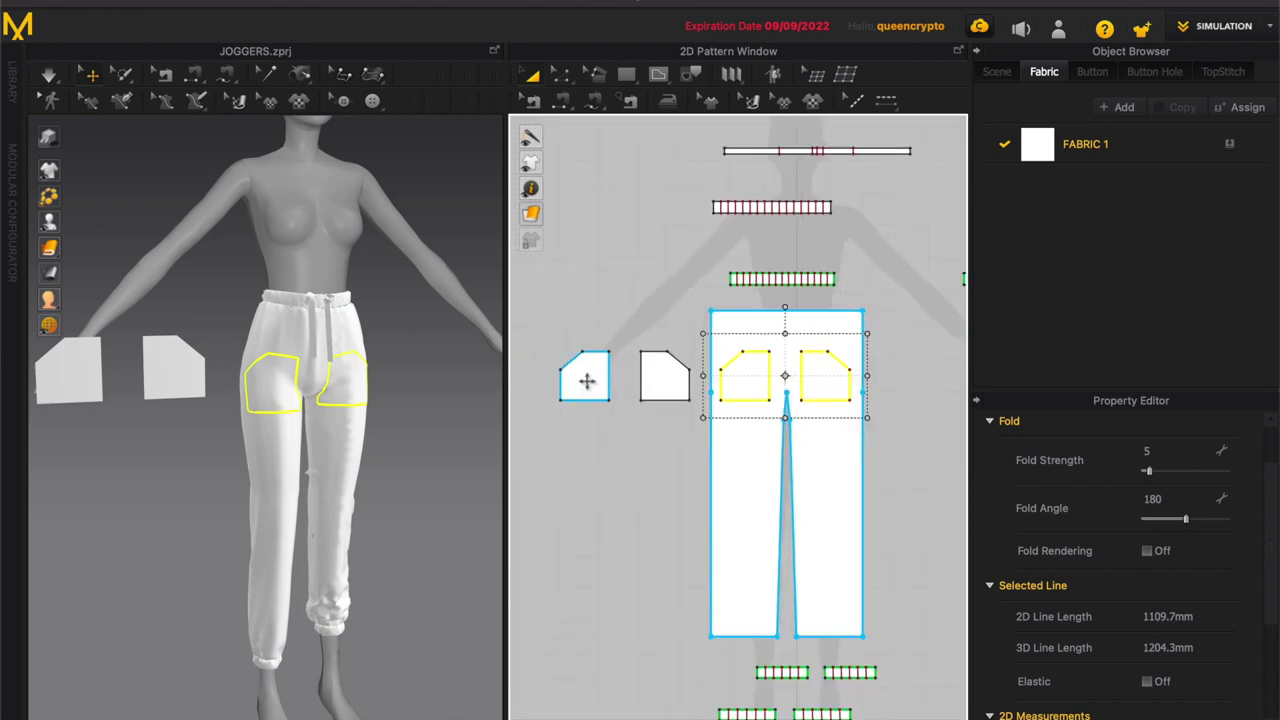
Step: Sew the first pocket's two sides, top and bottom edges to its matching outline on the trouser piece, leaving the slanted edge open
scroll(586, 377, "up", 3)
left_click(745, 245)
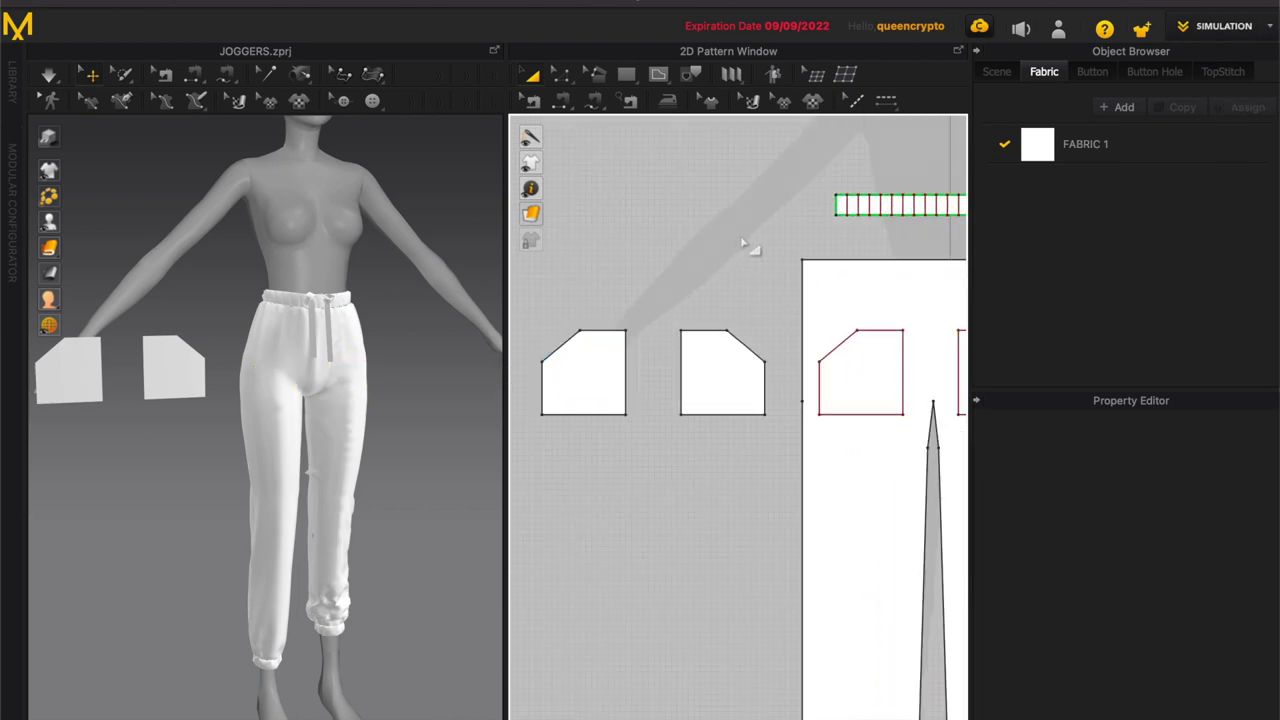
left_click(562, 102)
left_click(626, 372)
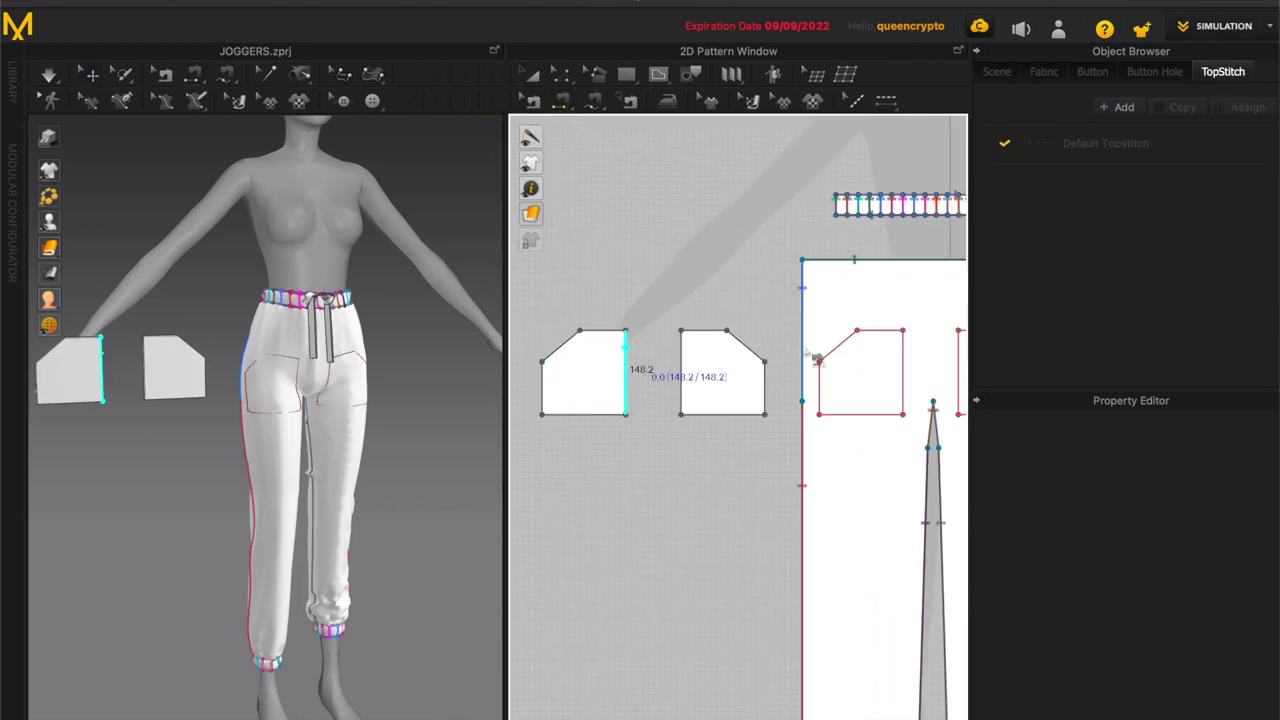
left_click(904, 370)
left_click(542, 385)
left_click(615, 331)
left_click(896, 331)
left_click(600, 414)
Step: Sew the second pocket's side, top and bottom edges to the other leg's pocket outline, leaving its slanted opening unsewn
left_click(681, 349)
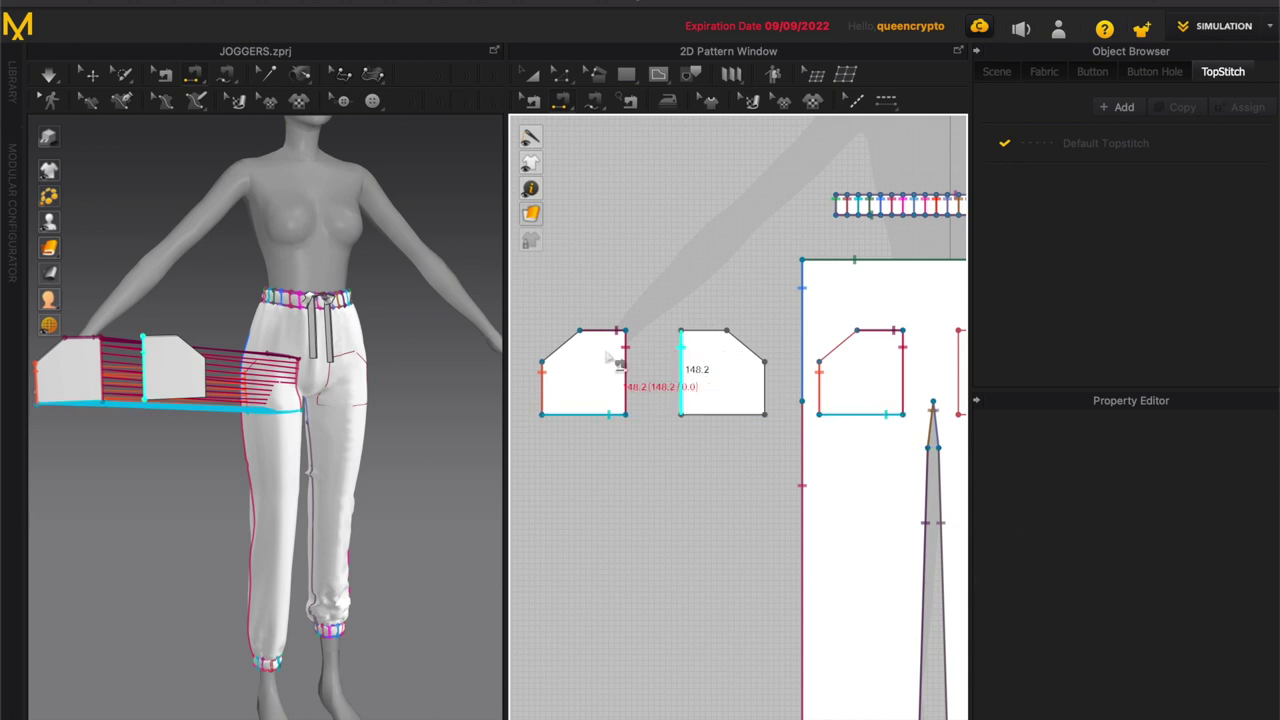
scroll(605, 351, "down", 4)
left_click(672, 358)
left_click(678, 338)
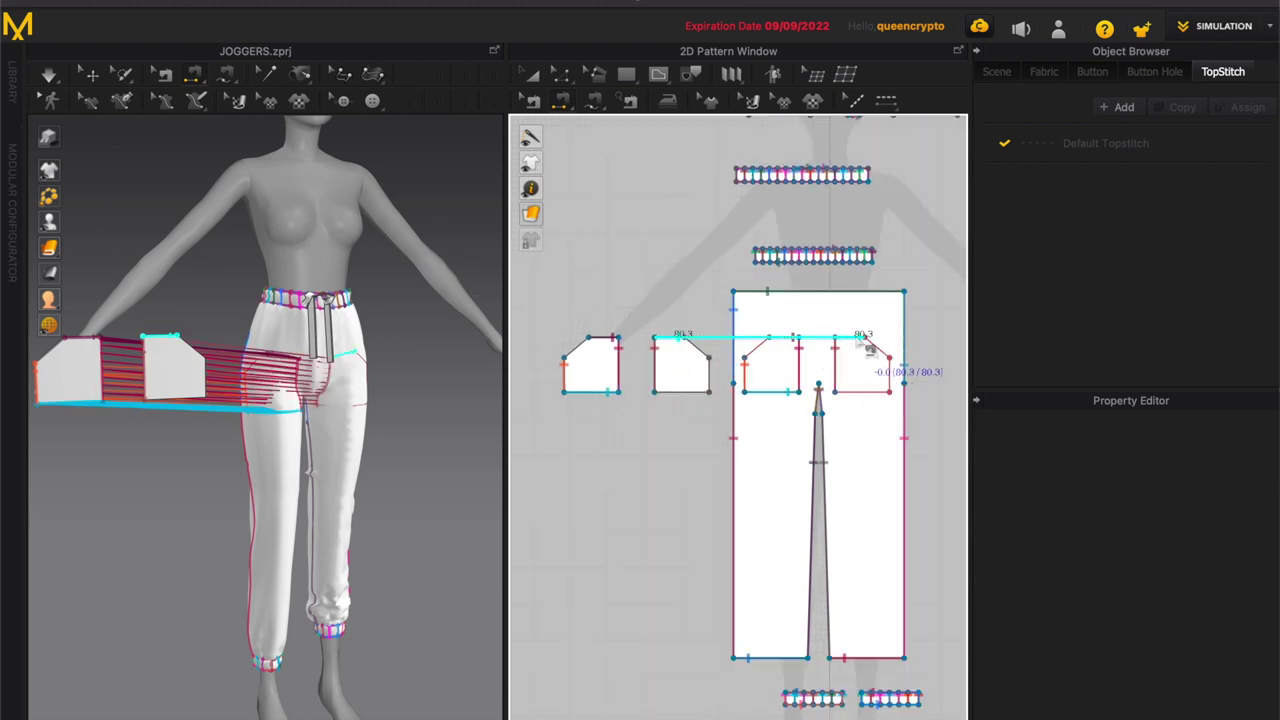
left_click(861, 338)
left_click(710, 371)
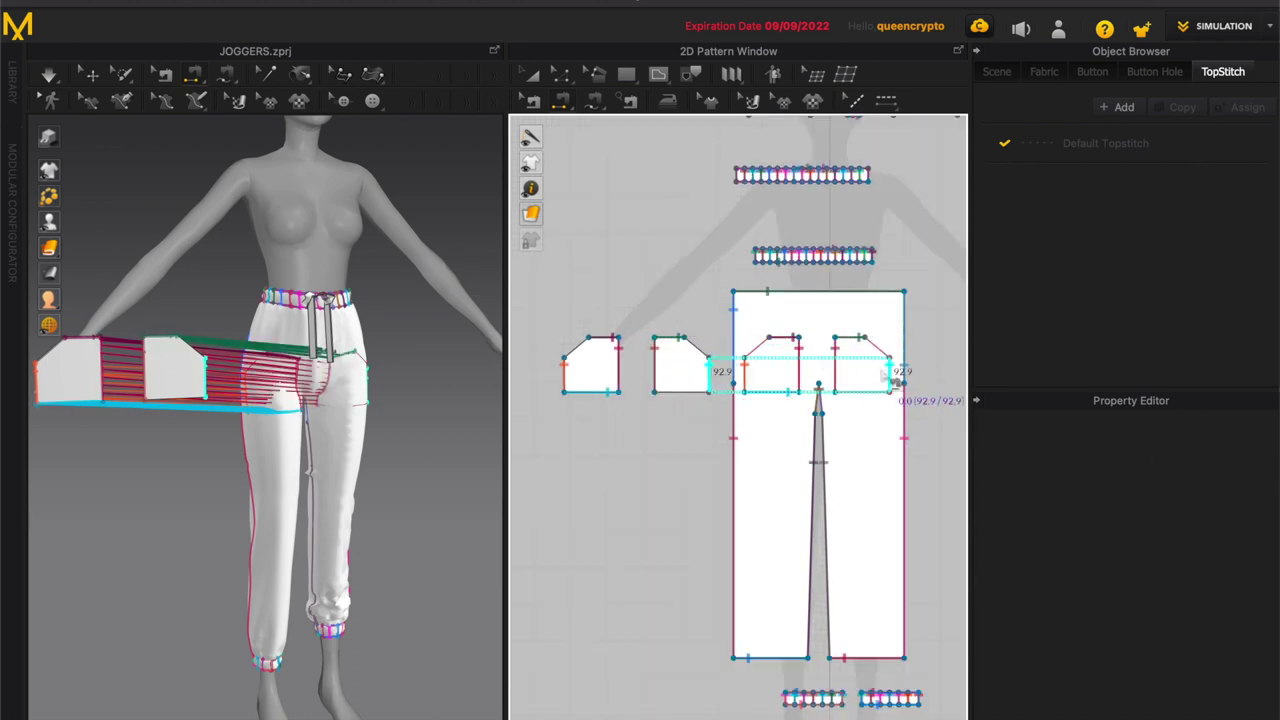
left_click(887, 372)
left_click(656, 391)
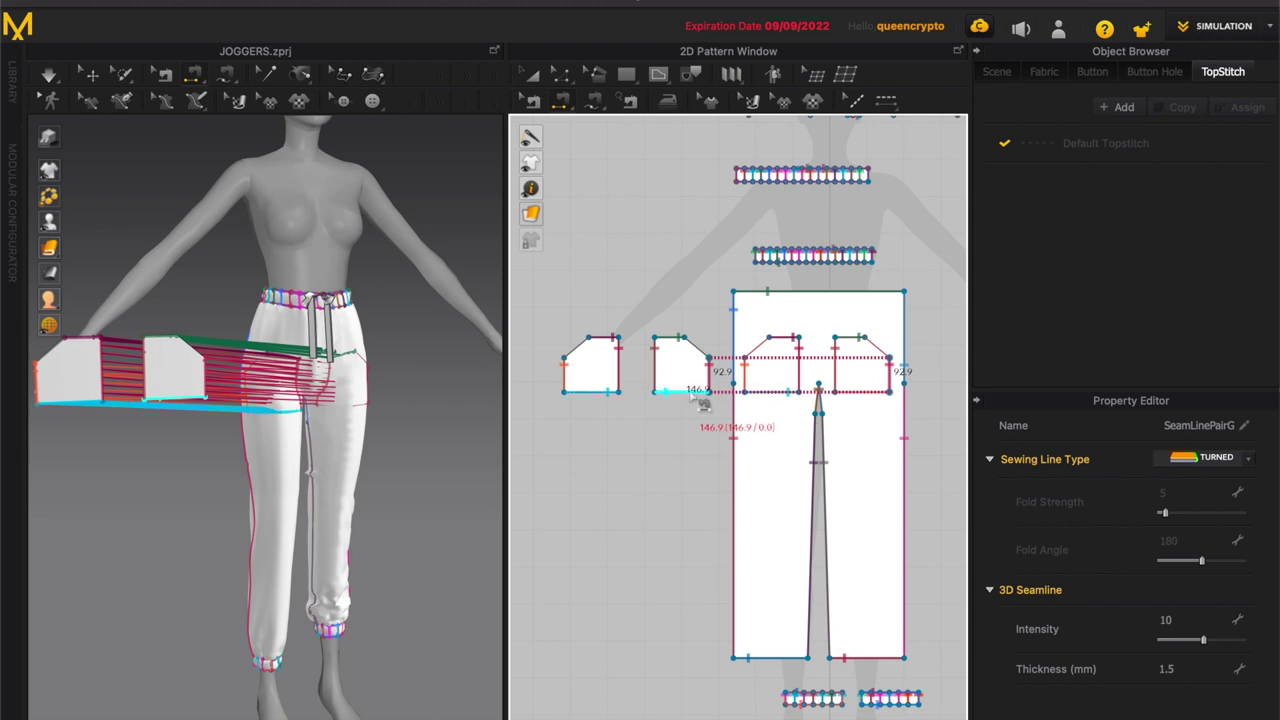
left_click(871, 399)
Step: Move both pocket pieces together in front of the trousers on the avatar
key("q")
left_click(94, 378)
left_click(184, 379, "shift")
right_click_drag(298, 424, 238, 418)
left_click(175, 382)
left_click_drag(240, 383, 441, 408)
Step: Align the pockets close to the trouser front in side view and simulate them onto the trousers
right_click_drag(400, 498, 310, 500)
left_click_drag(286, 302, 284, 319)
mouse_move(285, 318)
right_mouse_down()
mouse_move(334, 431)
mouse_move(265, 318)
right_mouse_up()
left_click_drag(267, 317, 268, 326)
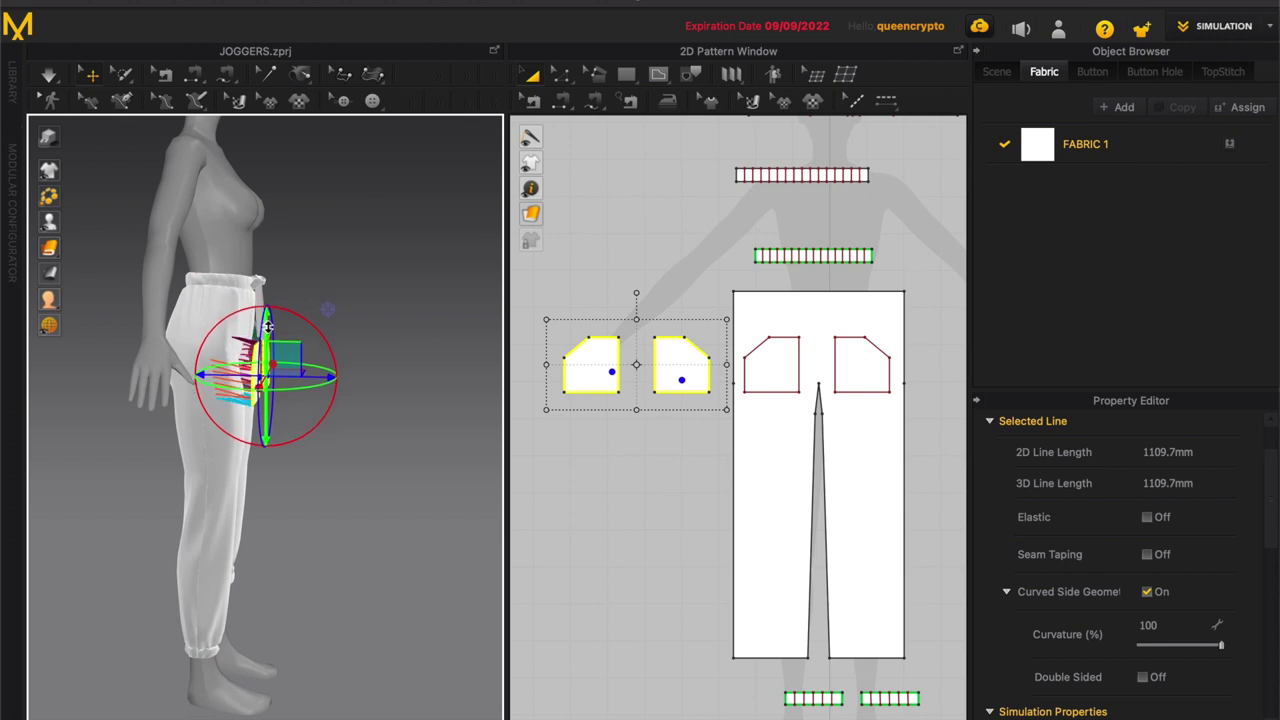
key("space")
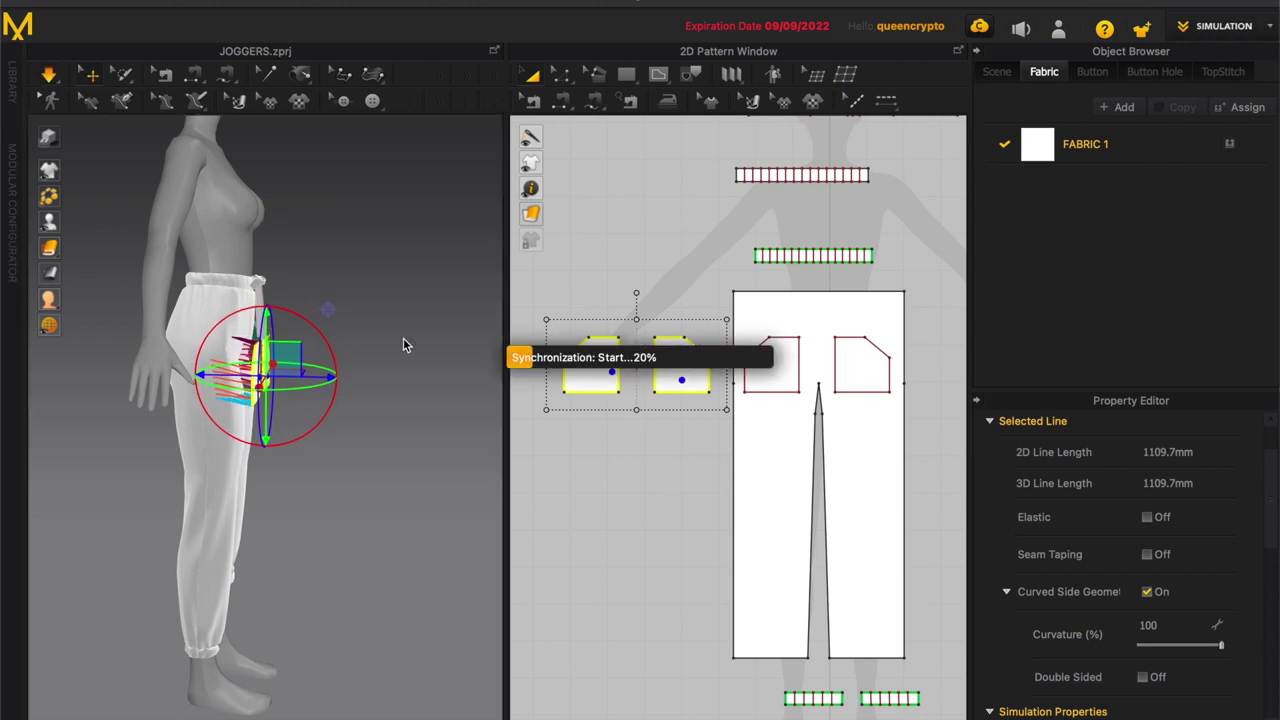
left_click(380, 423)
right_click_drag(380, 423, 292, 424)
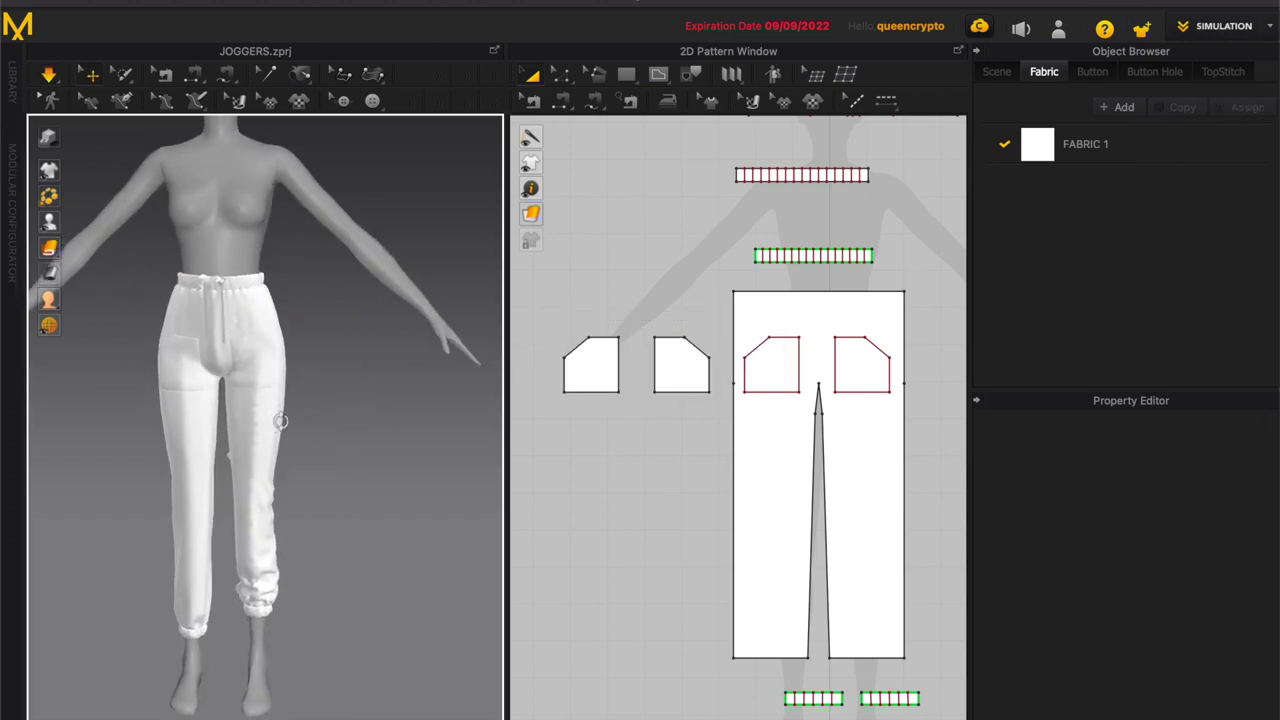
Step: Narrow the pocket outlines and their cloned pieces by moving their inner vertical edges toward the side seams
left_click(792, 364)
scroll(792, 364, "up", 2)
left_click(792, 364)
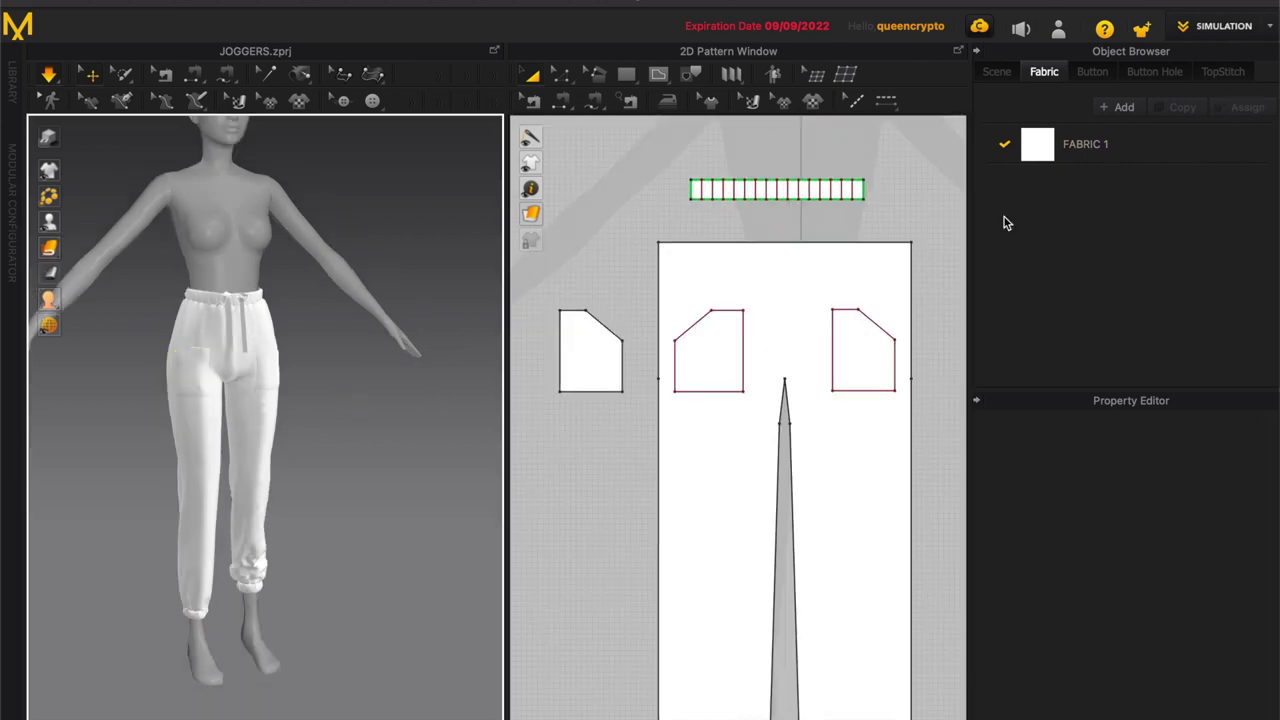
left_click(1085, 144)
scroll(1275, 470, "down", 2)
scroll(1275, 470, "down", 1)
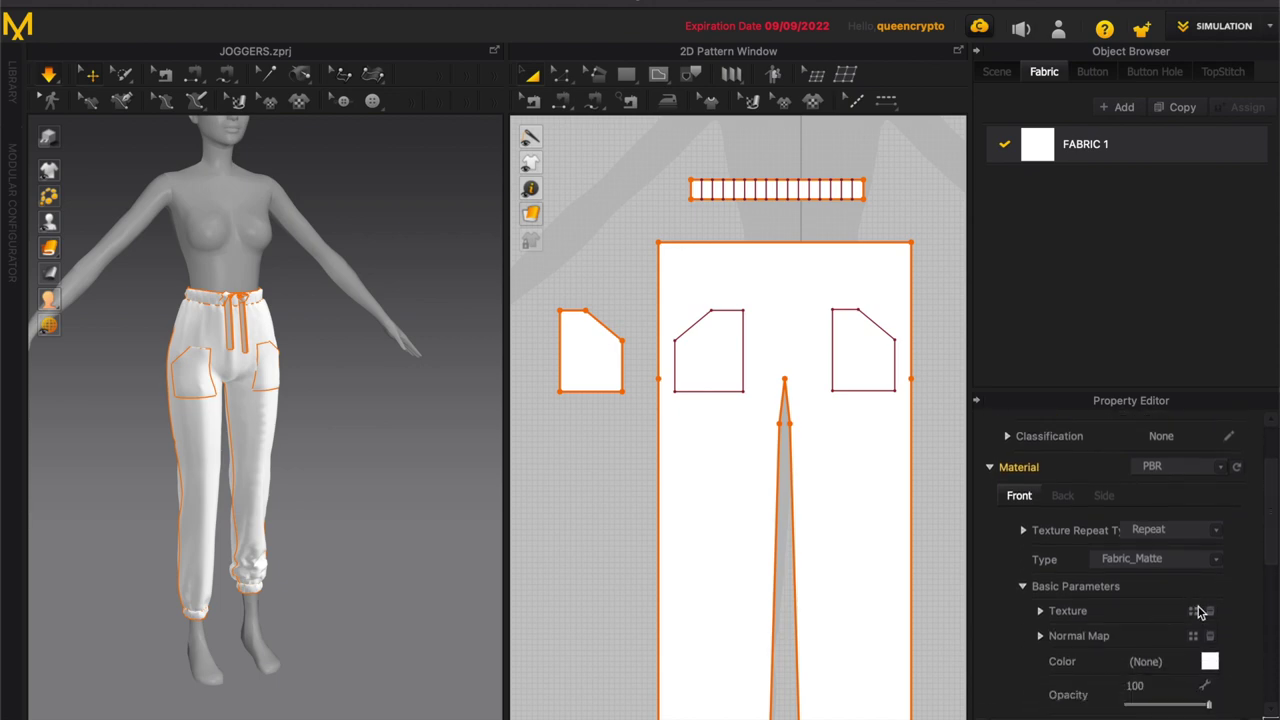
left_click(1200, 611)
left_click(380, 297)
scroll(540, 300, "down", 10)
left_click(510, 366)
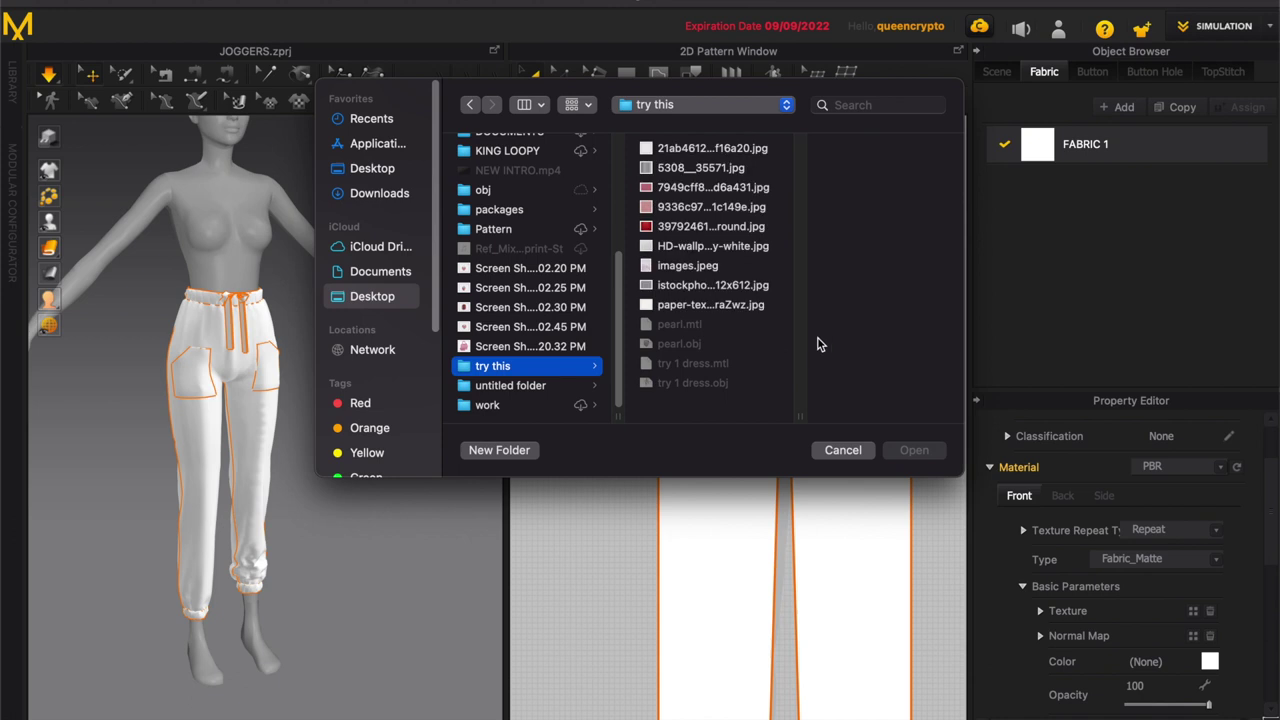
left_click(712, 286)
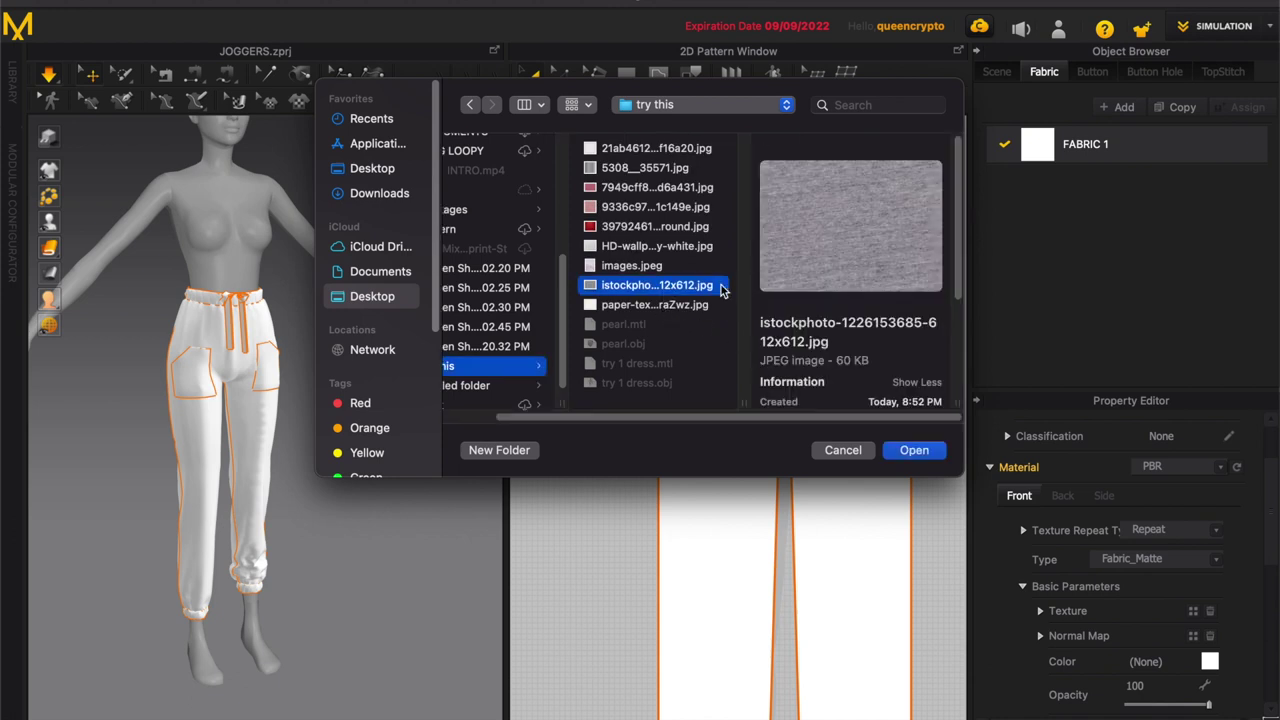
left_click(914, 451)
left_click(372, 450)
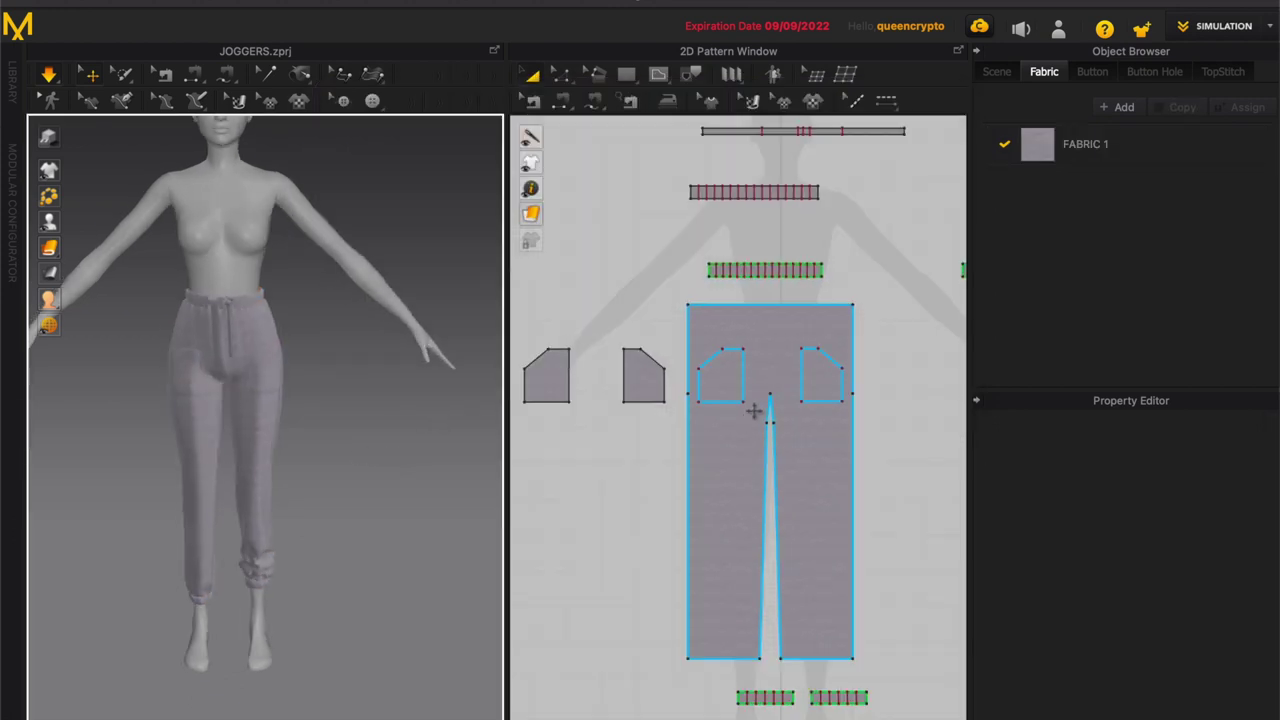
Step: Rescale the fabric texture on all pattern pieces at once with the Edit Texture tool
scroll(745, 421, "down", 5)
scroll(780, 320, "up", 5)
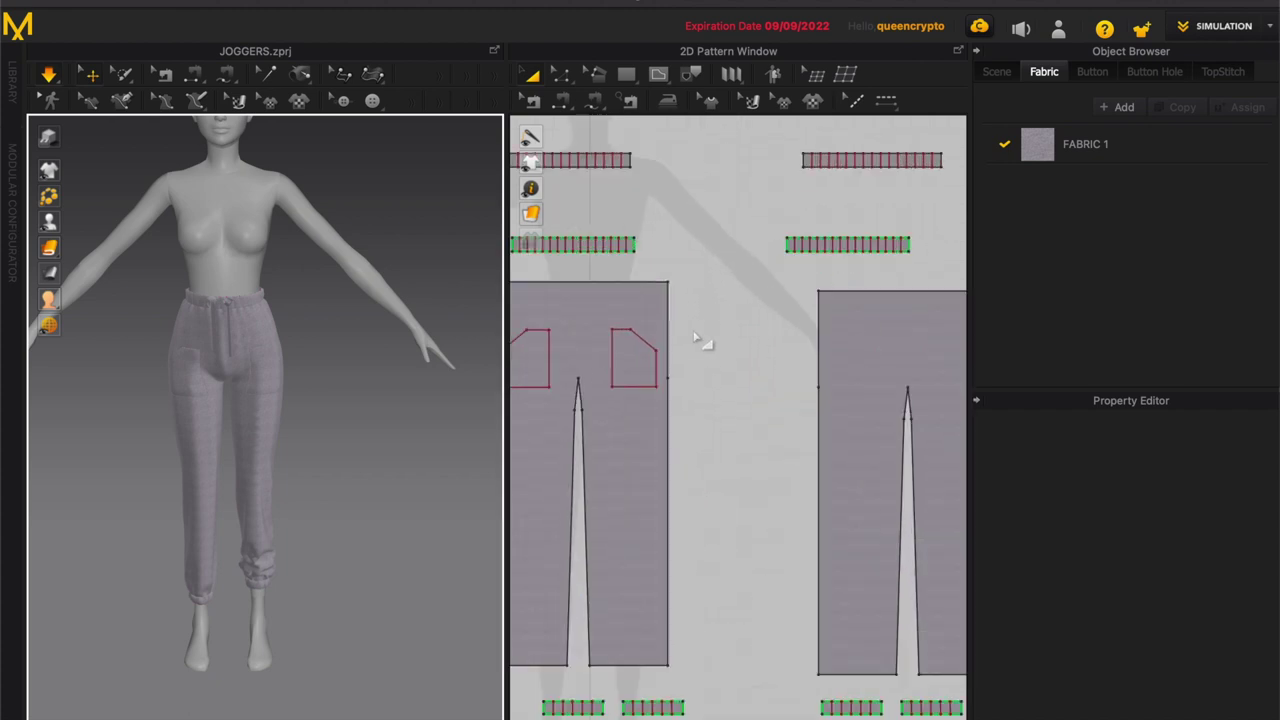
scroll(700, 340, "down", 5)
left_click(750, 100)
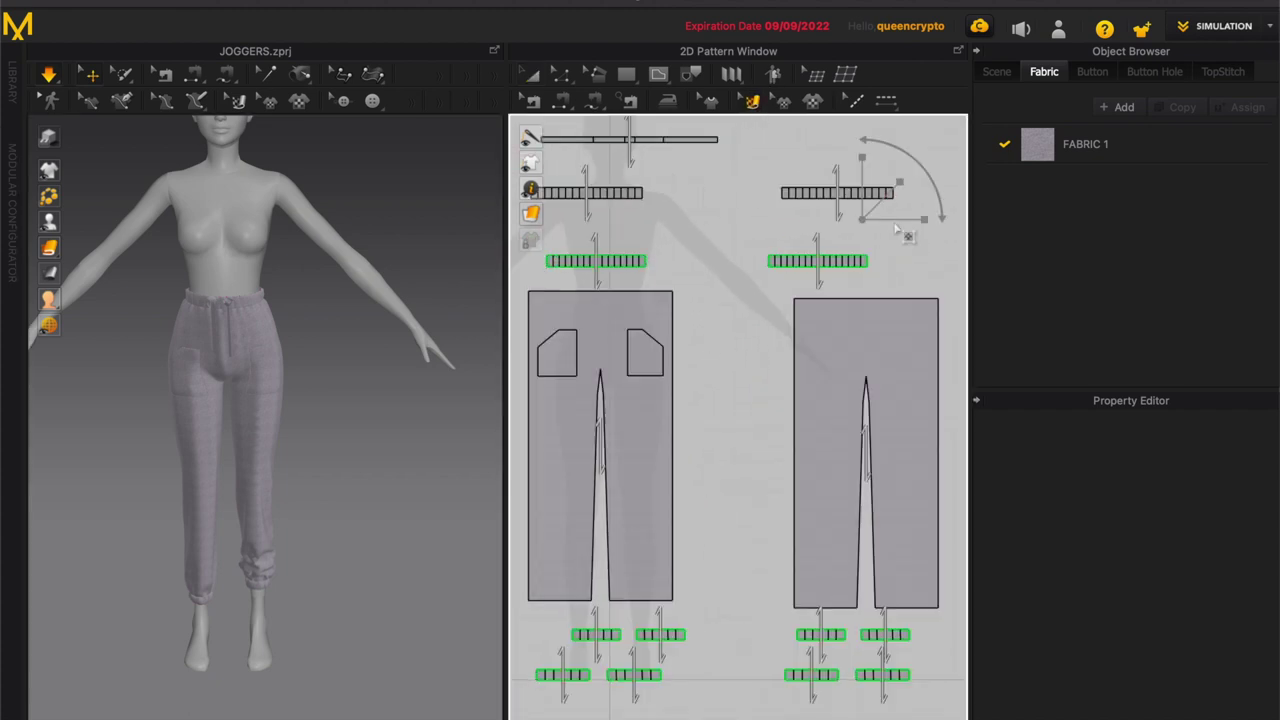
left_click(866, 372)
scroll(825, 350, "down", 2)
left_click_drag(925, 580, 548, 203)
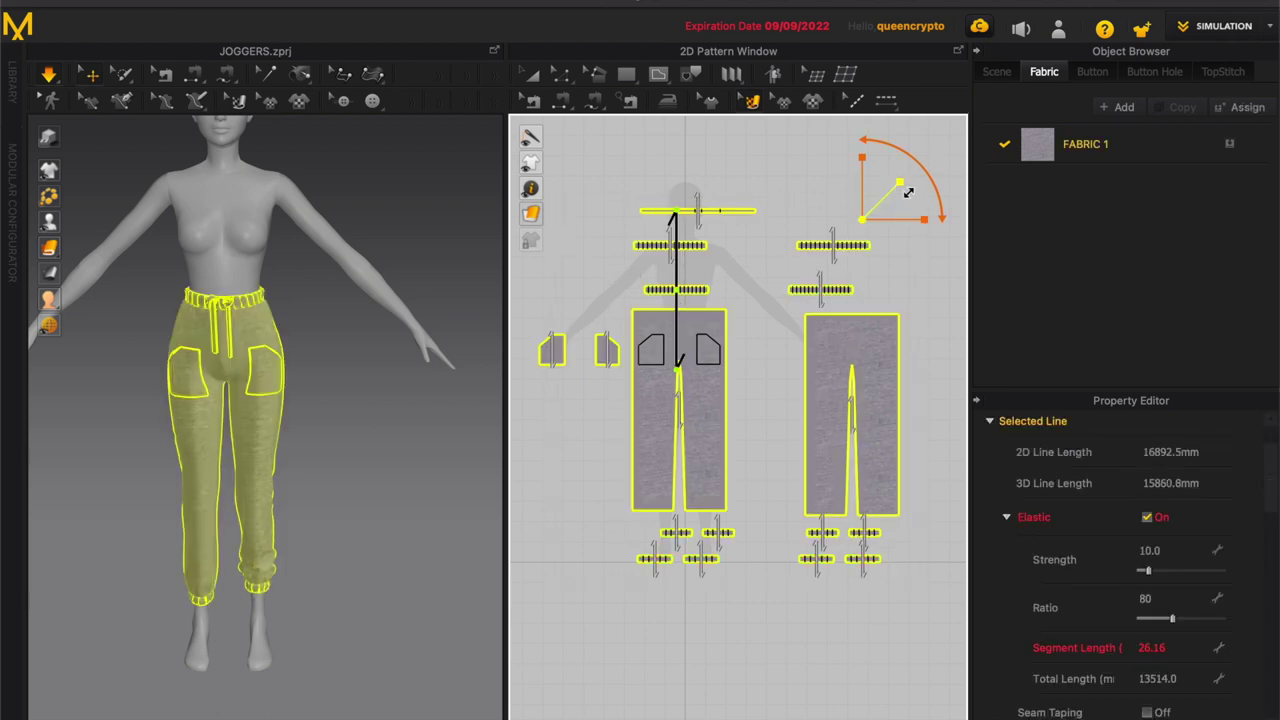
left_click_drag(877, 203, 904, 181)
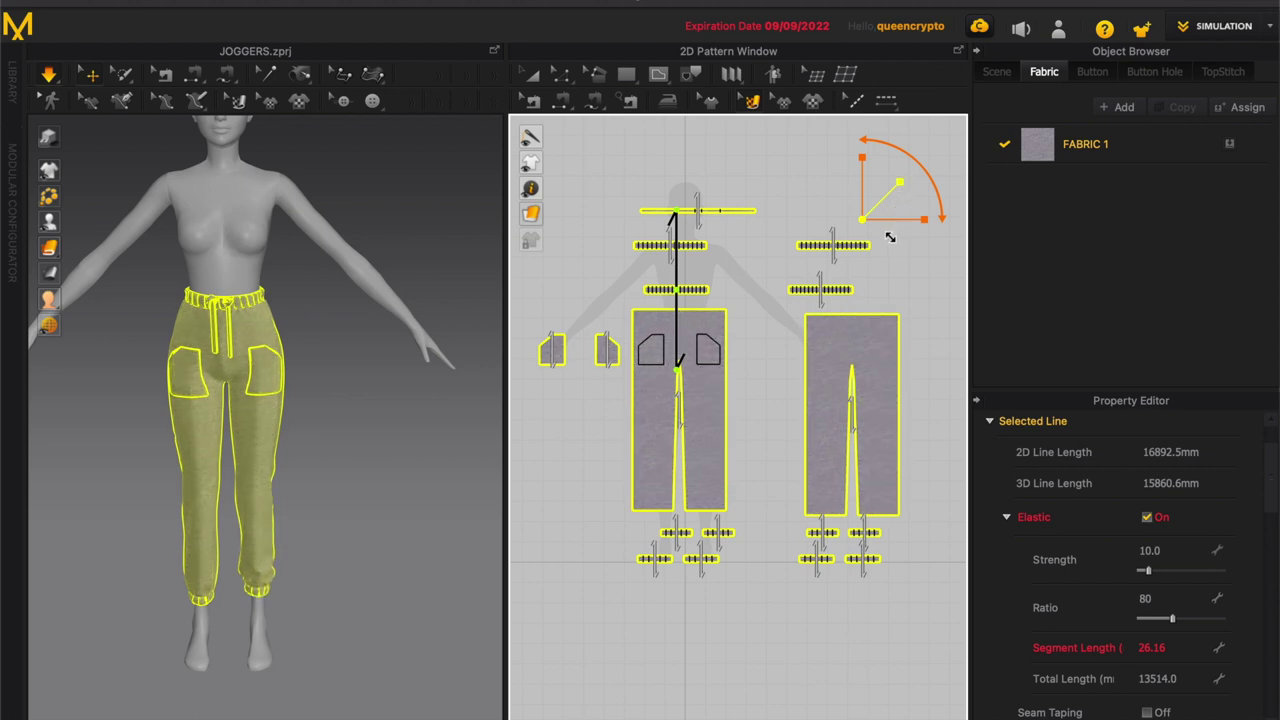
left_click(413, 484)
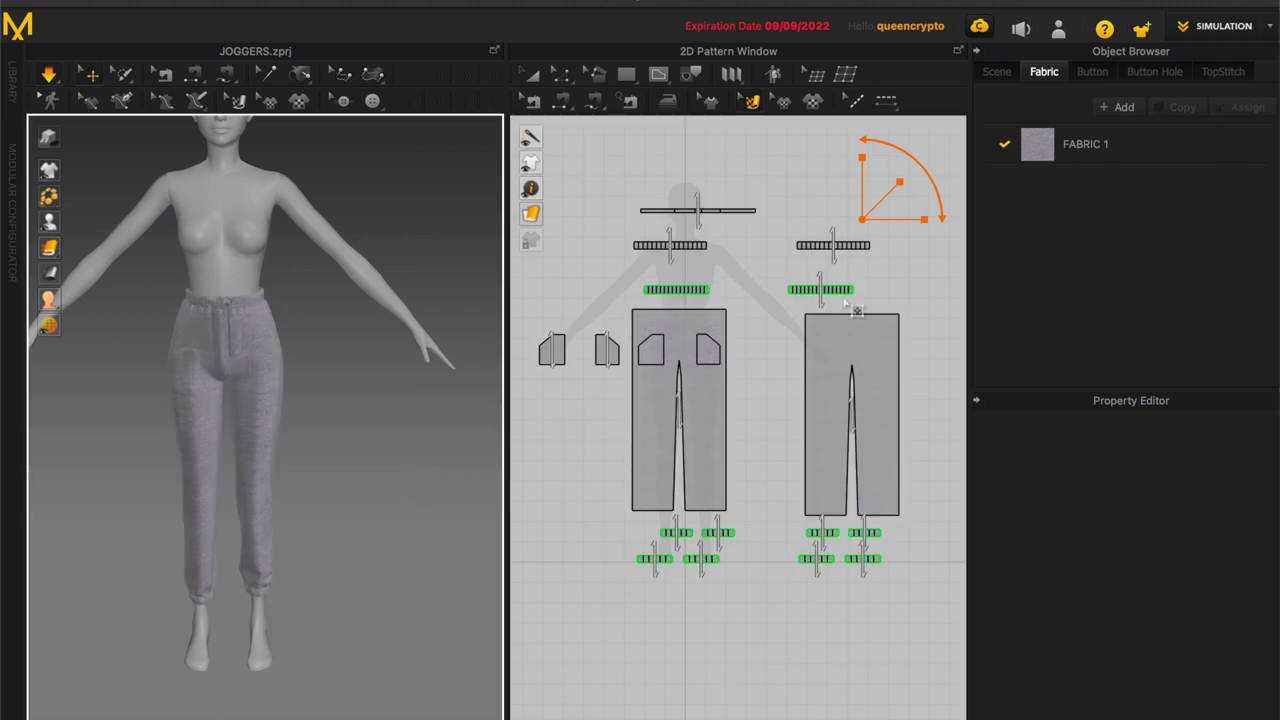
Step: Refine the fabric texture's placement across all the trouser, waistband, cuff, drawstring and pocket pieces
left_click_drag(940, 590, 528, 182)
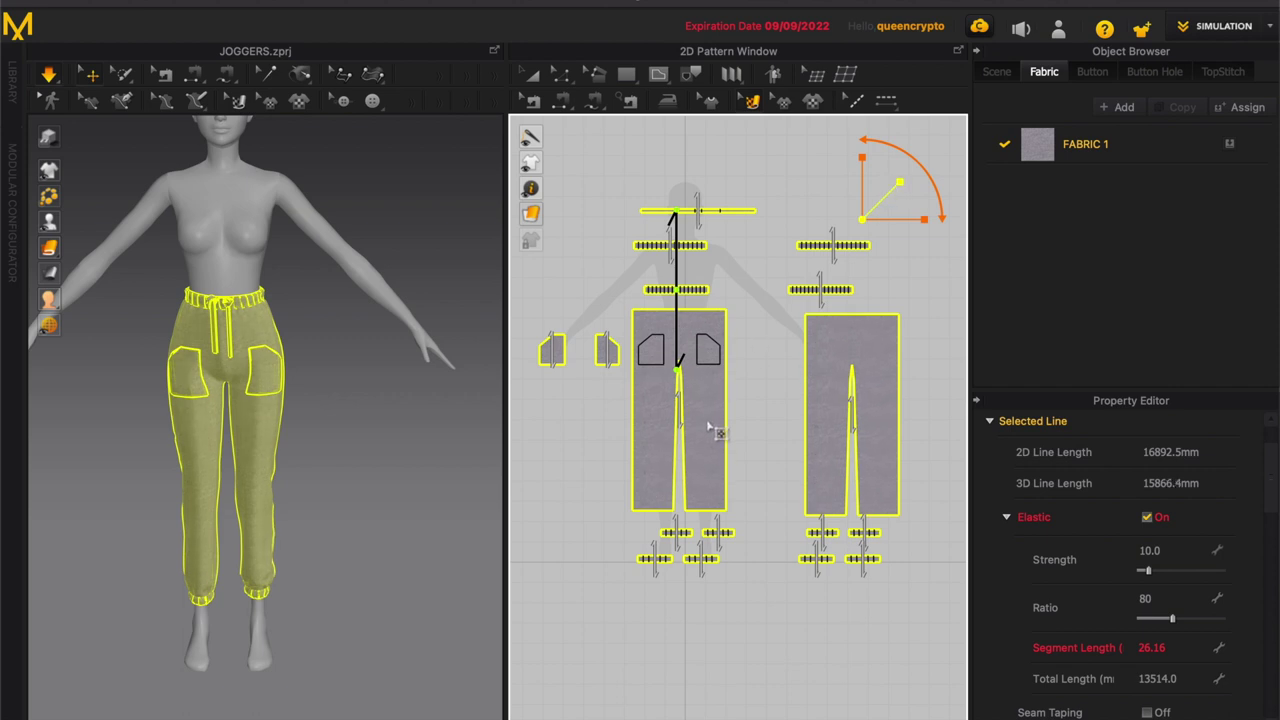
left_click_drag(712, 396, 787, 400)
left_click(365, 423)
right_click_drag(365, 418, 444, 466)
right_click_drag(149, 511, 374, 509)
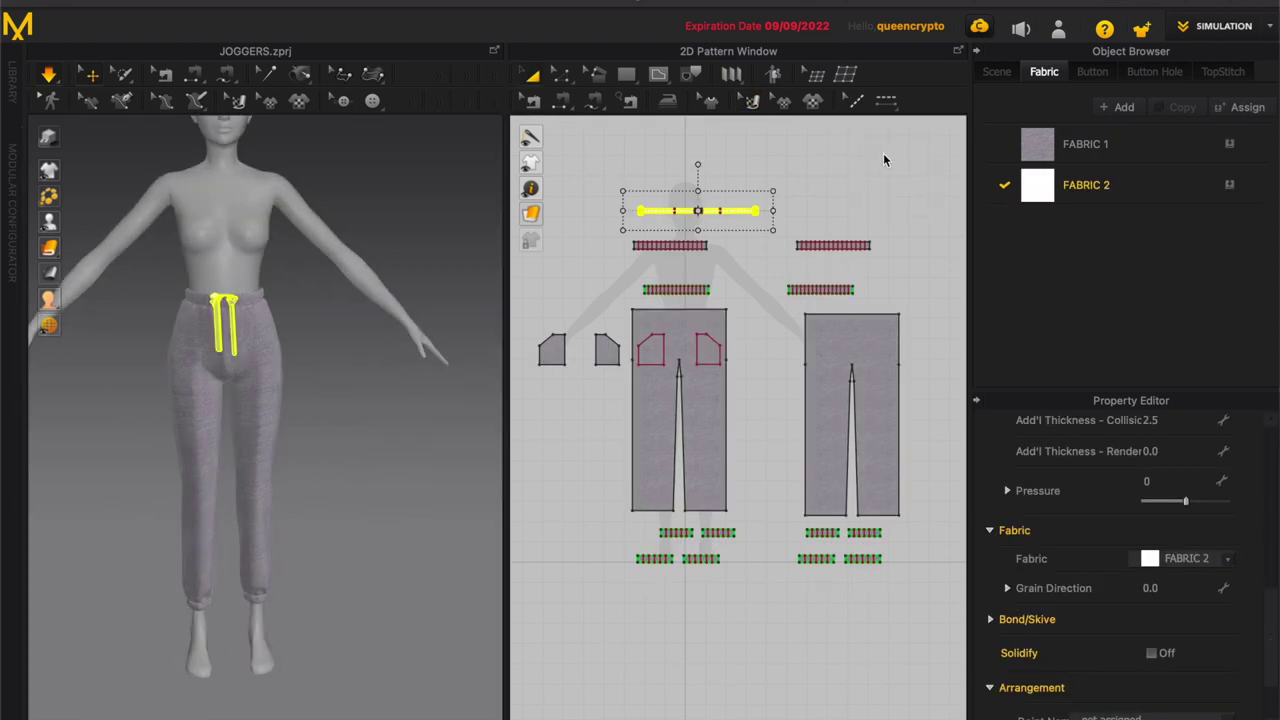
Step: Select FABRIC 2, the fabric used by the drawstring, for material editing
left_click(741, 208)
left_click(741, 208)
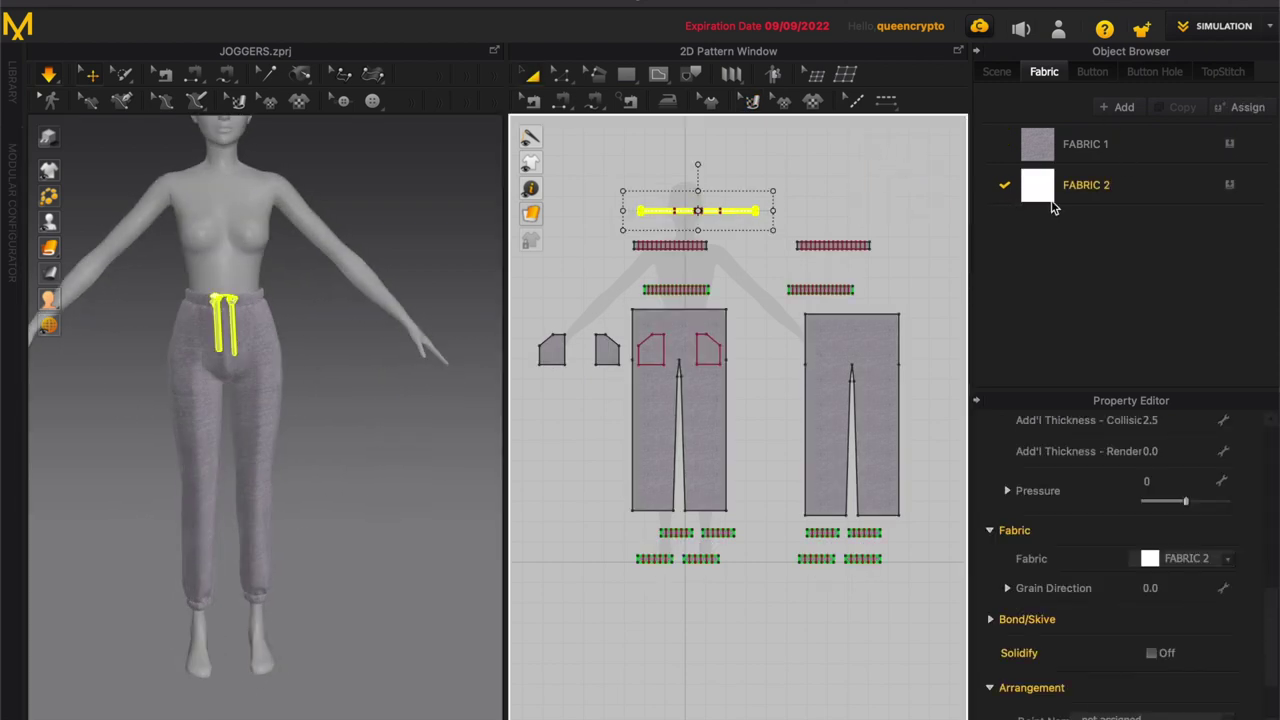
left_click(1072, 200)
left_click(1209, 663)
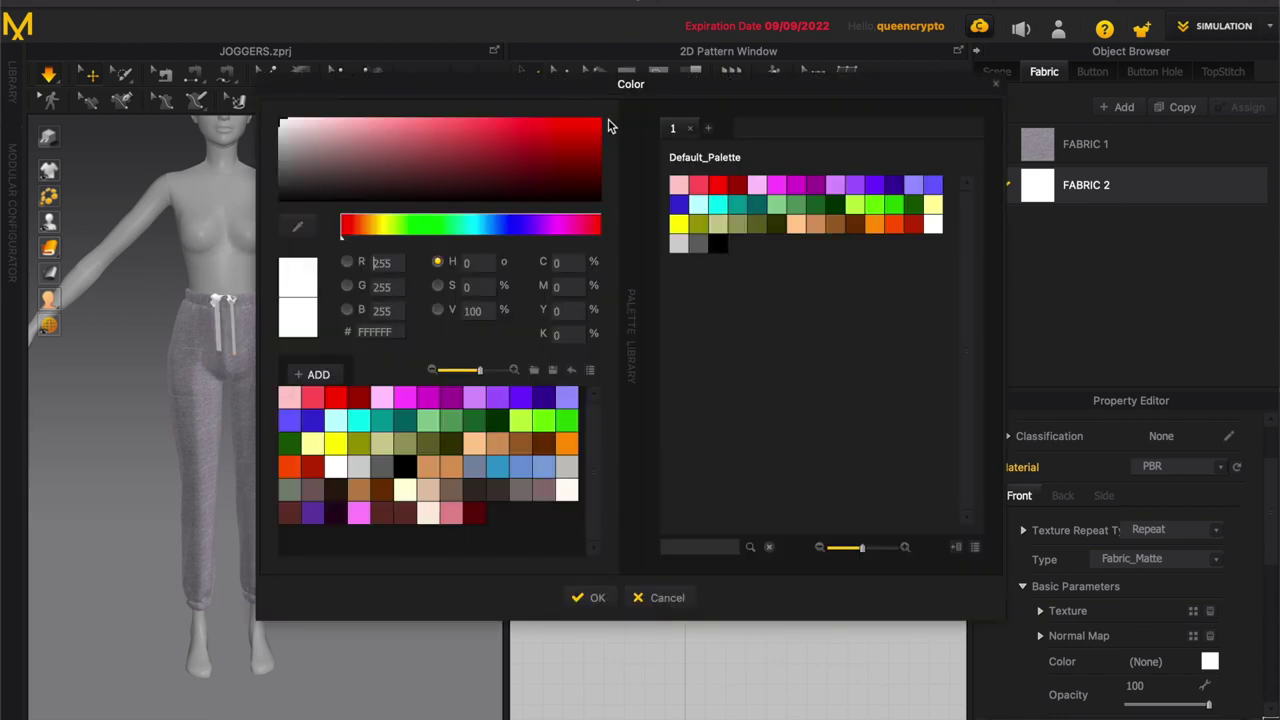
left_click(722, 245)
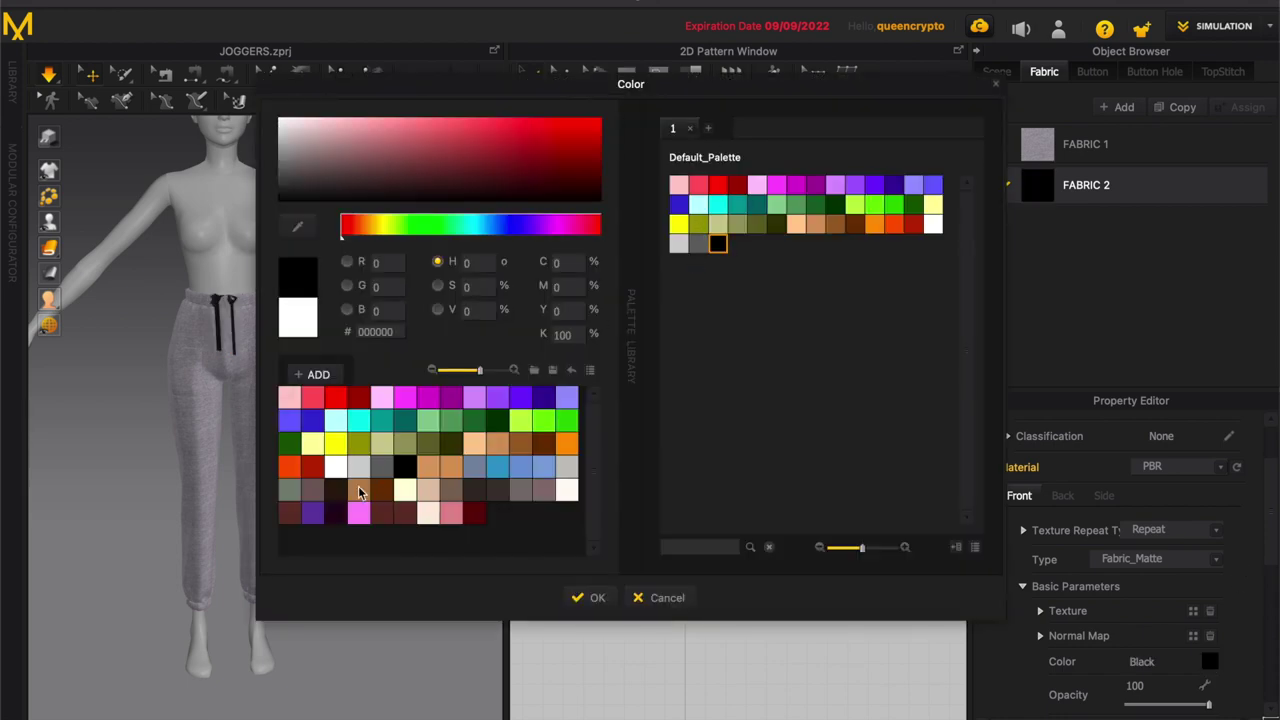
left_click(375, 467)
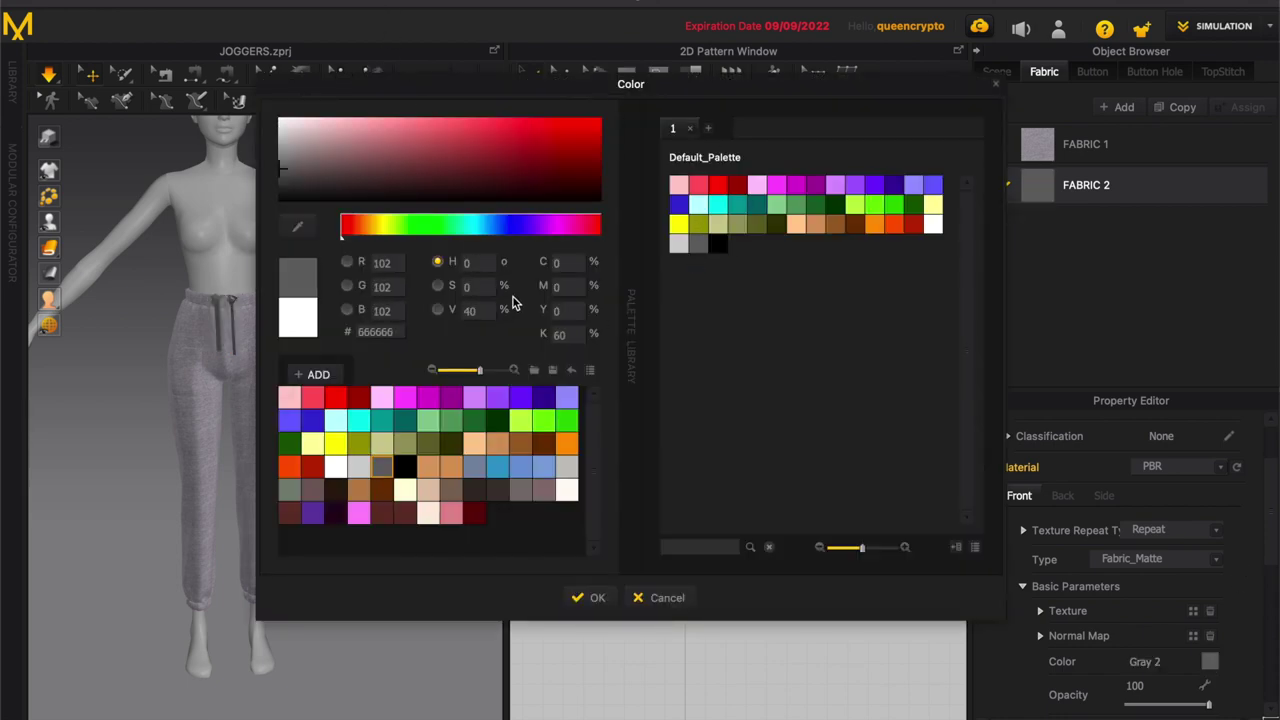
left_click(655, 598)
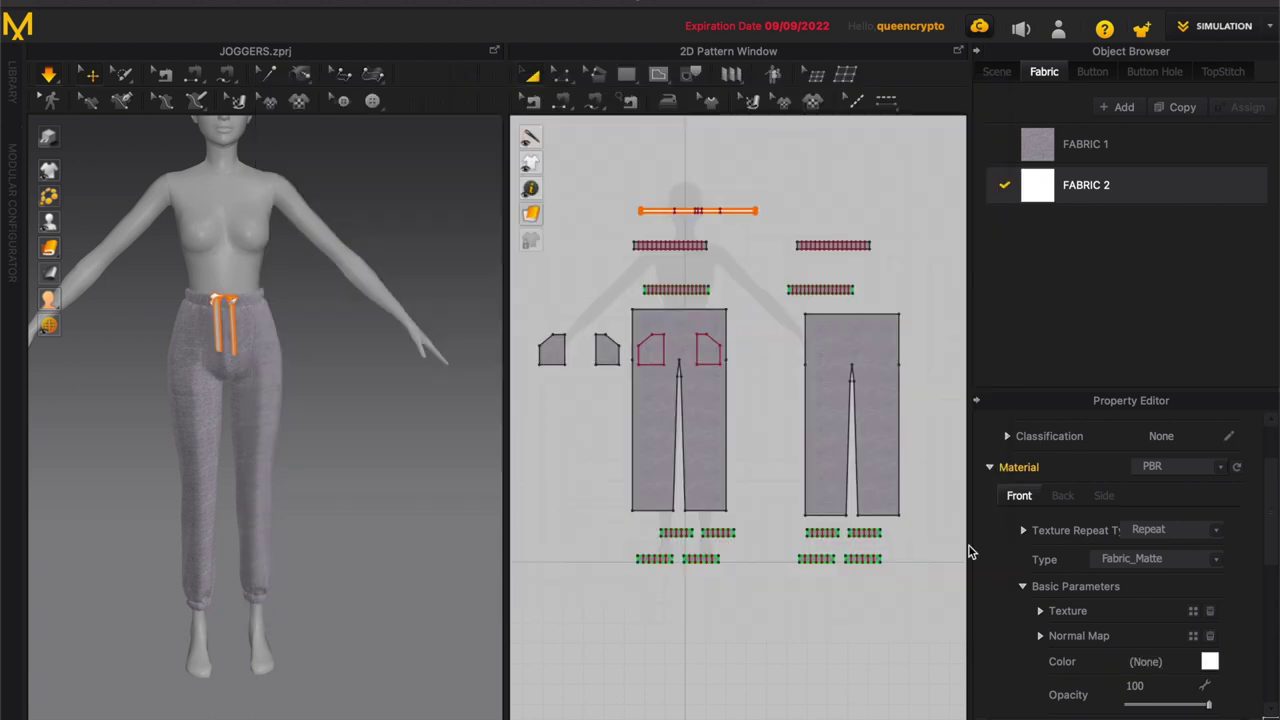
Step: Colour FABRIC 2 Gray 2 and apply the istockphoto 612x612 .jpg from the "try this" folder as its texture
left_click(1209, 663)
left_click(382, 467)
left_click(592, 598)
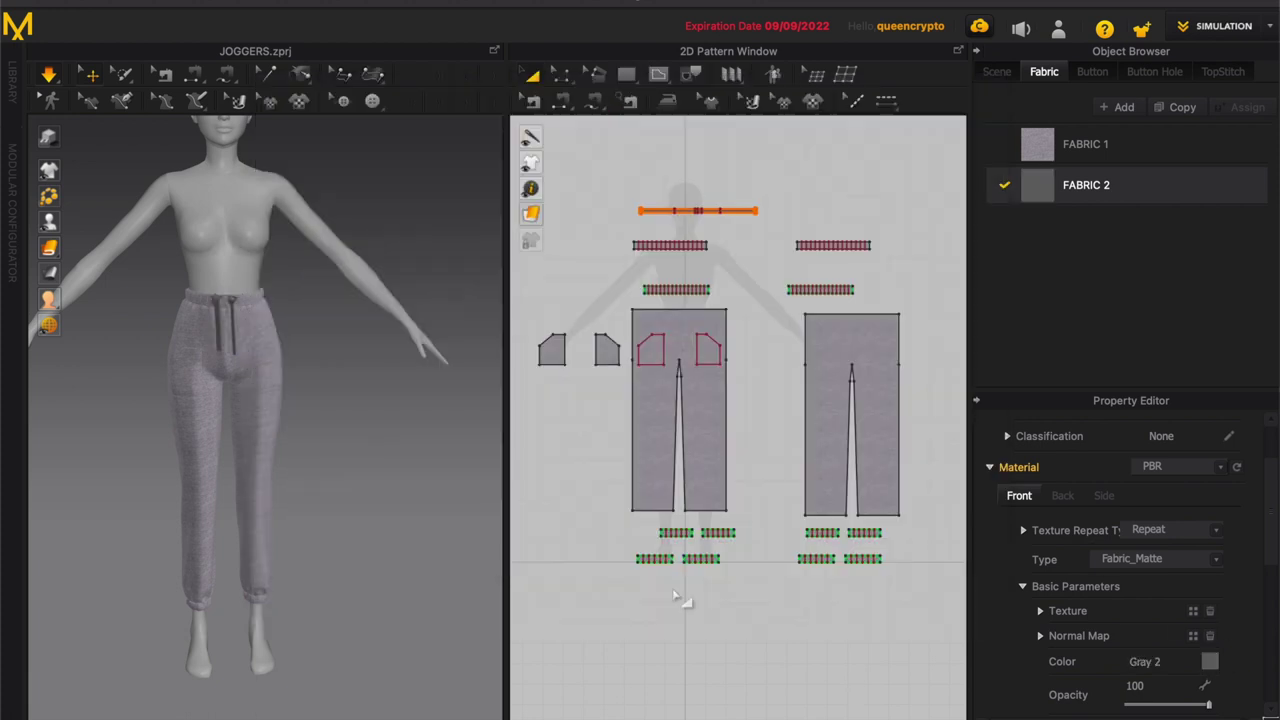
left_click(1193, 611)
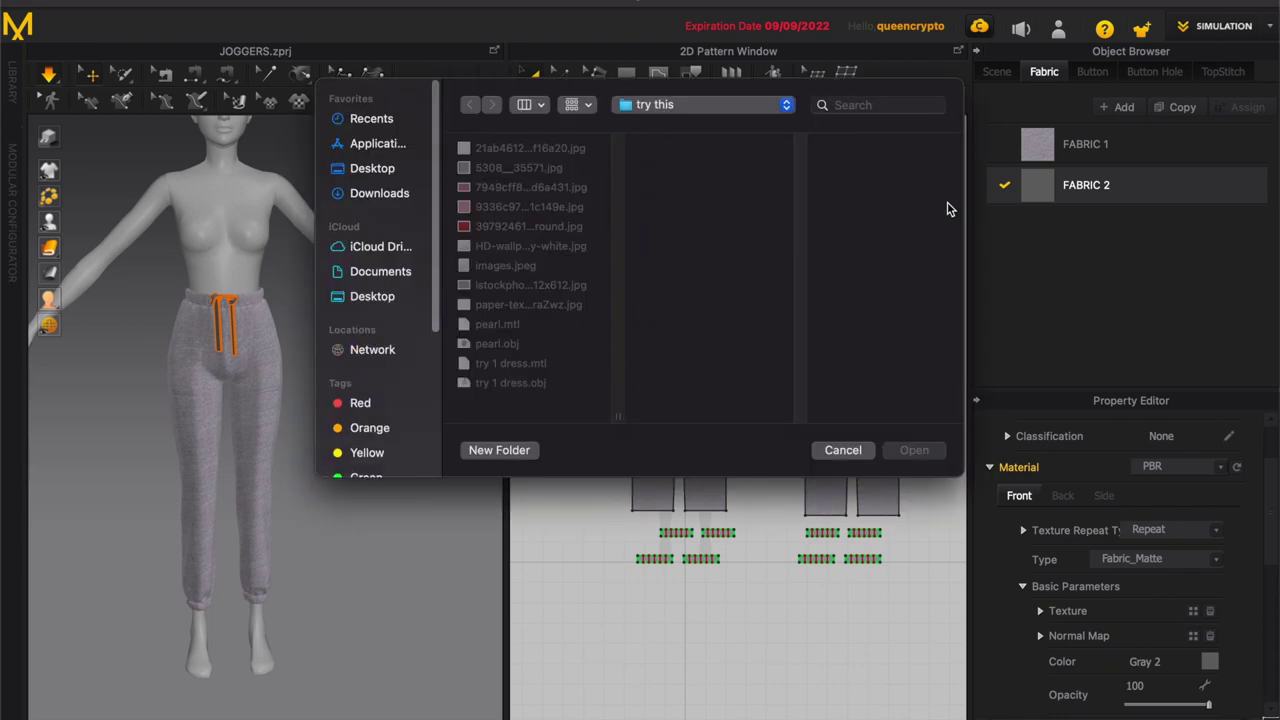
left_click(500, 285)
left_click(914, 450)
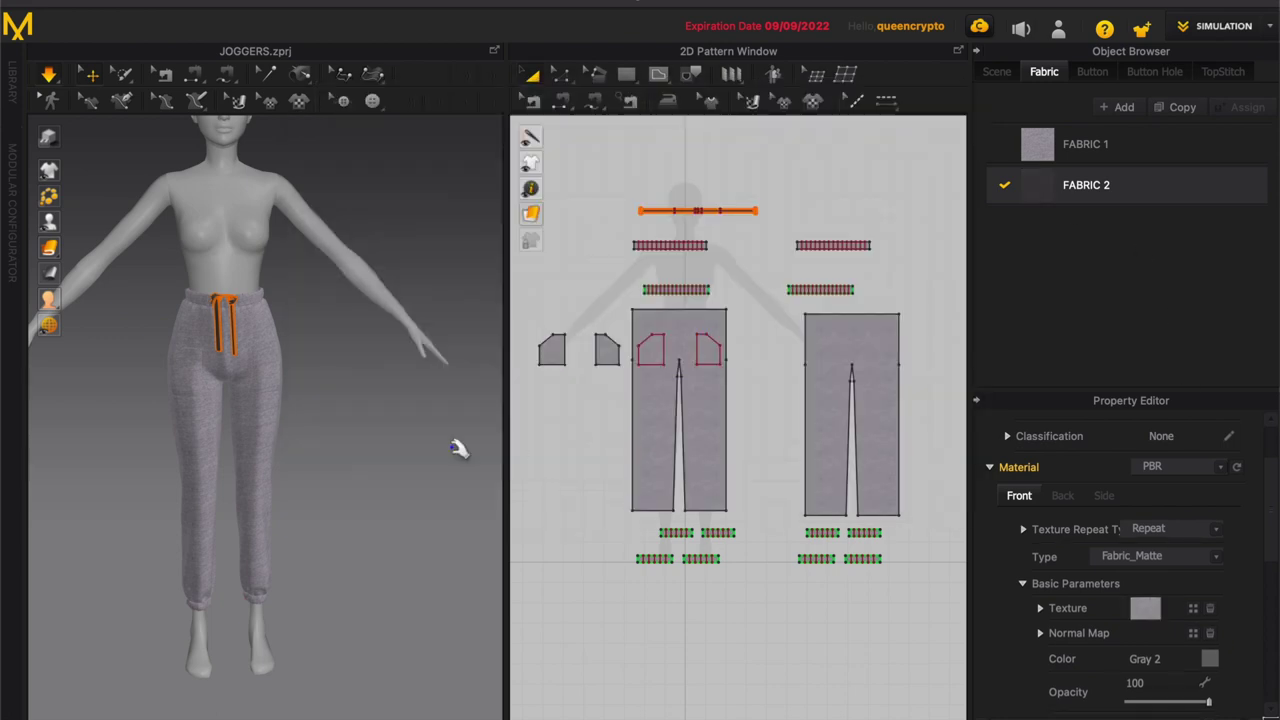
left_click(418, 447)
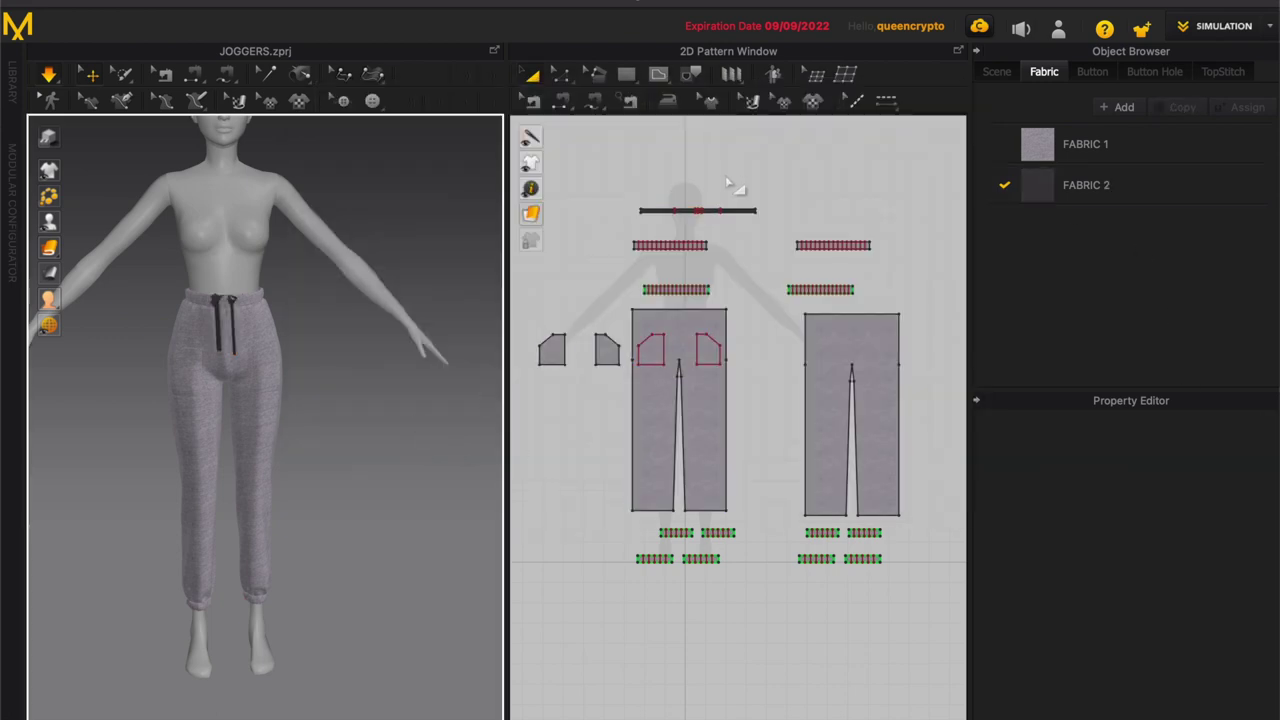
Step: Add segment topstitches along the waist edges and leg hems of the front and back trouser pieces
left_click(1207, 72)
left_click(460, 10)
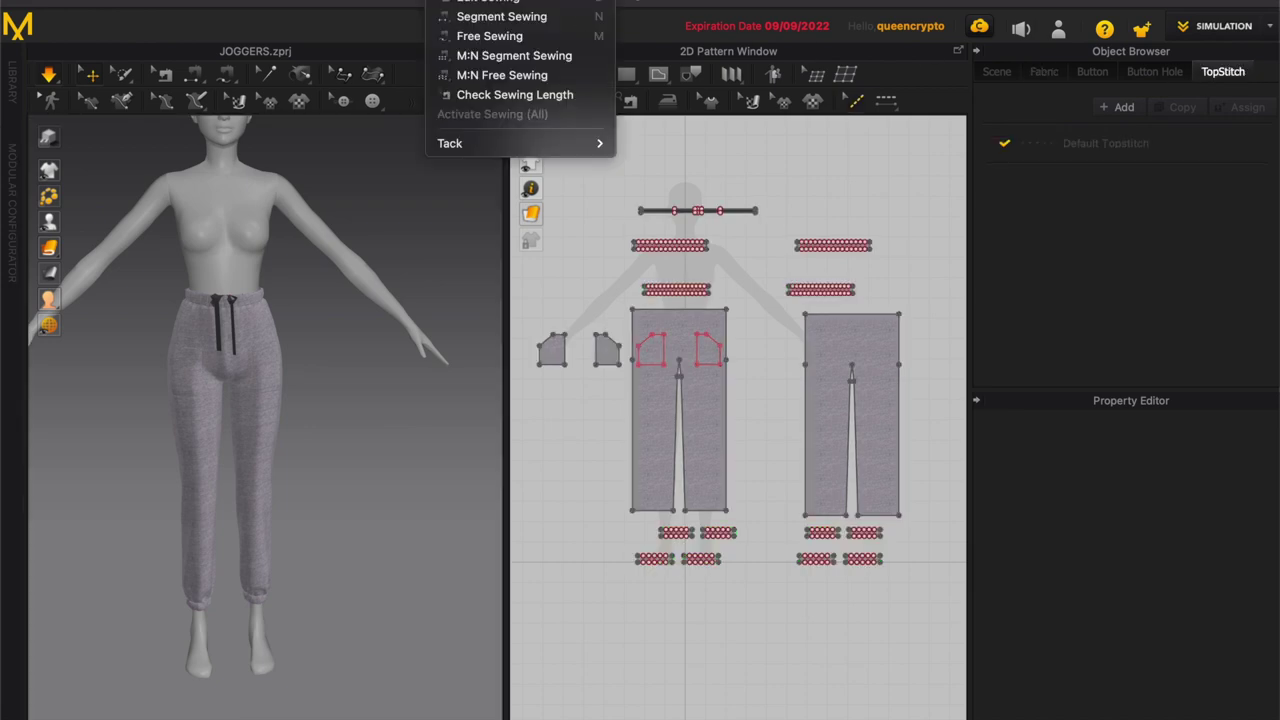
mouse_move(565, 108)
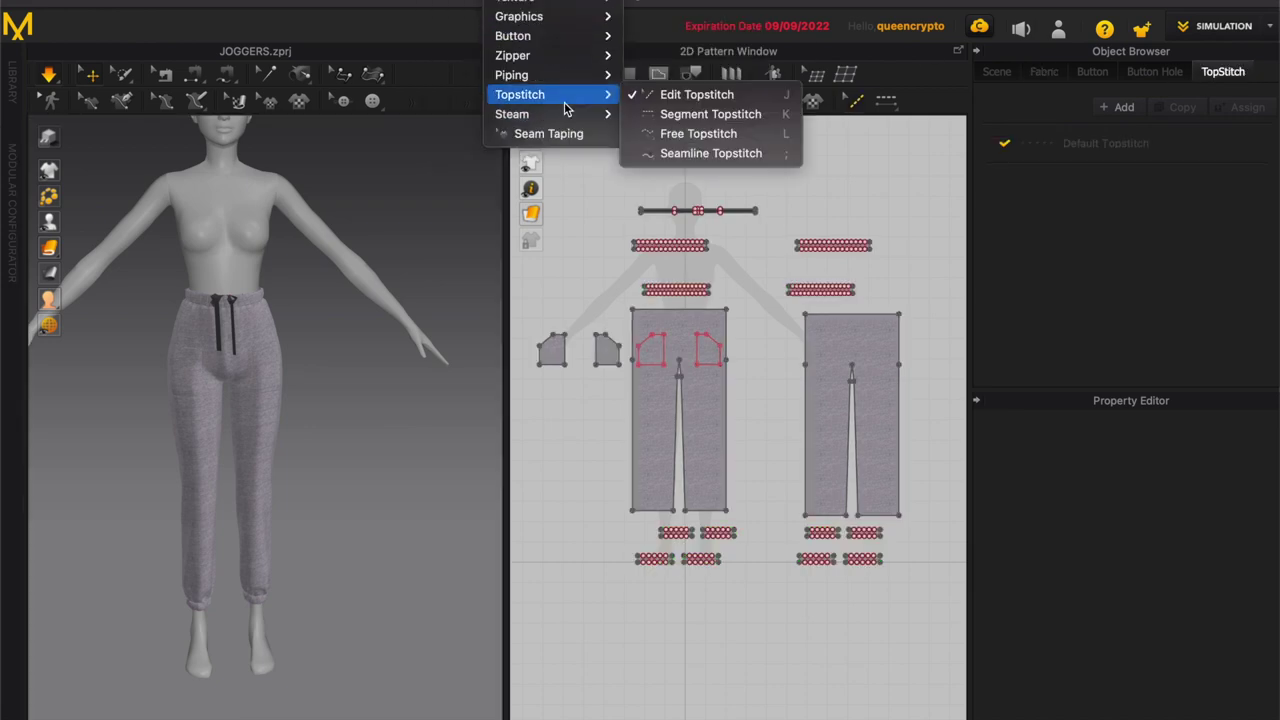
left_click(717, 118)
left_click(680, 311)
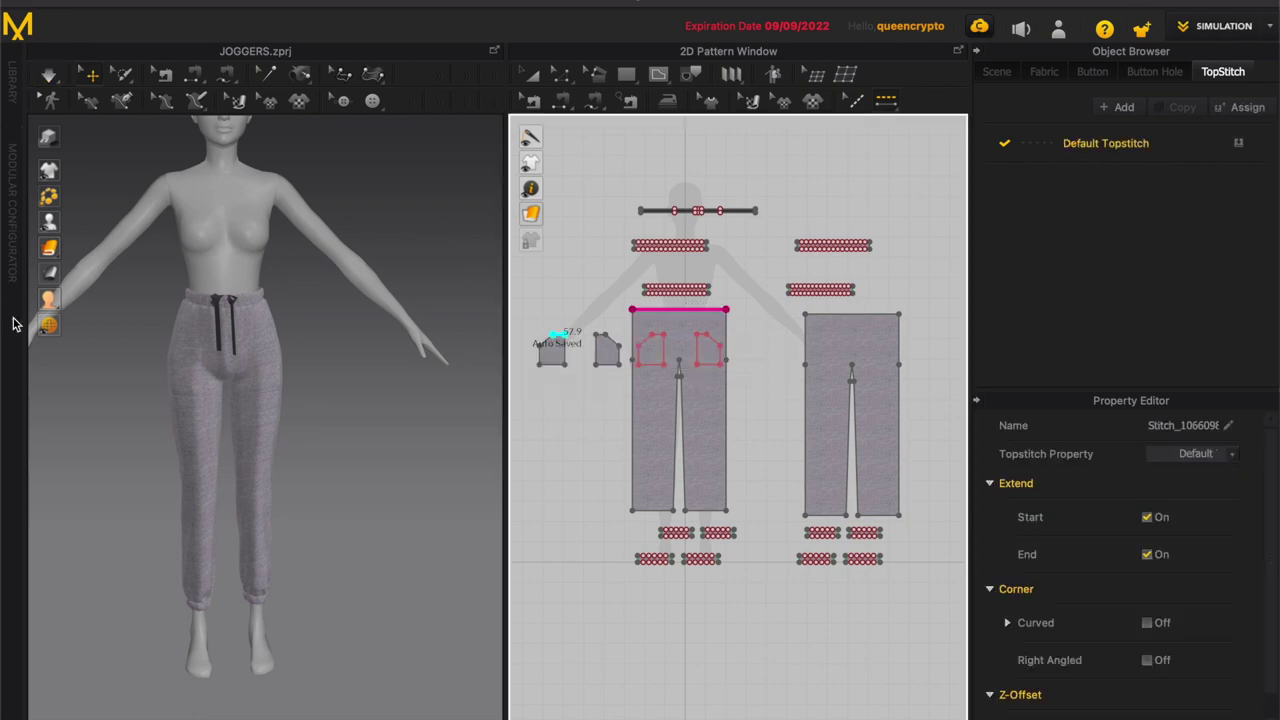
left_click(857, 315)
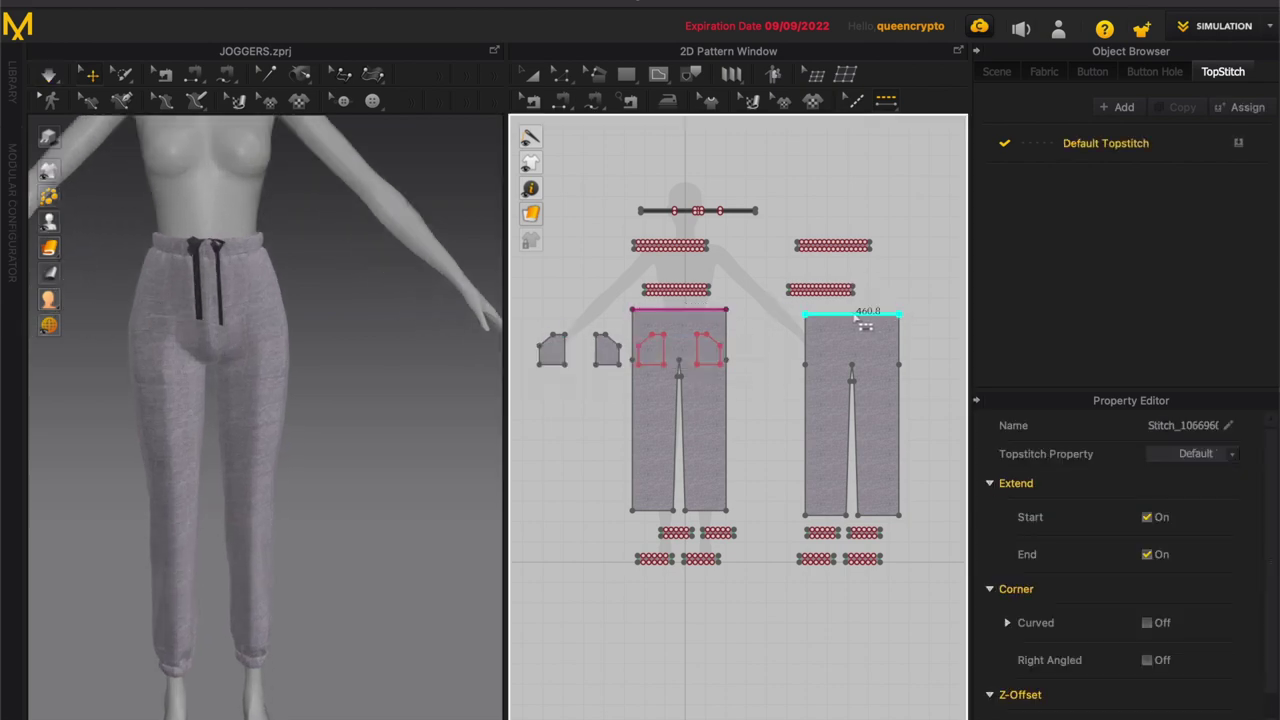
left_click(652, 511)
left_click(713, 511)
left_click(825, 515)
left_click(875, 515)
Step: Add segment topstitches along both long edges of the two waistband strips above the front trouser piece
scroll(675, 295, "up", 5)
left_click(695, 331)
left_click(698, 359)
left_click(691, 186)
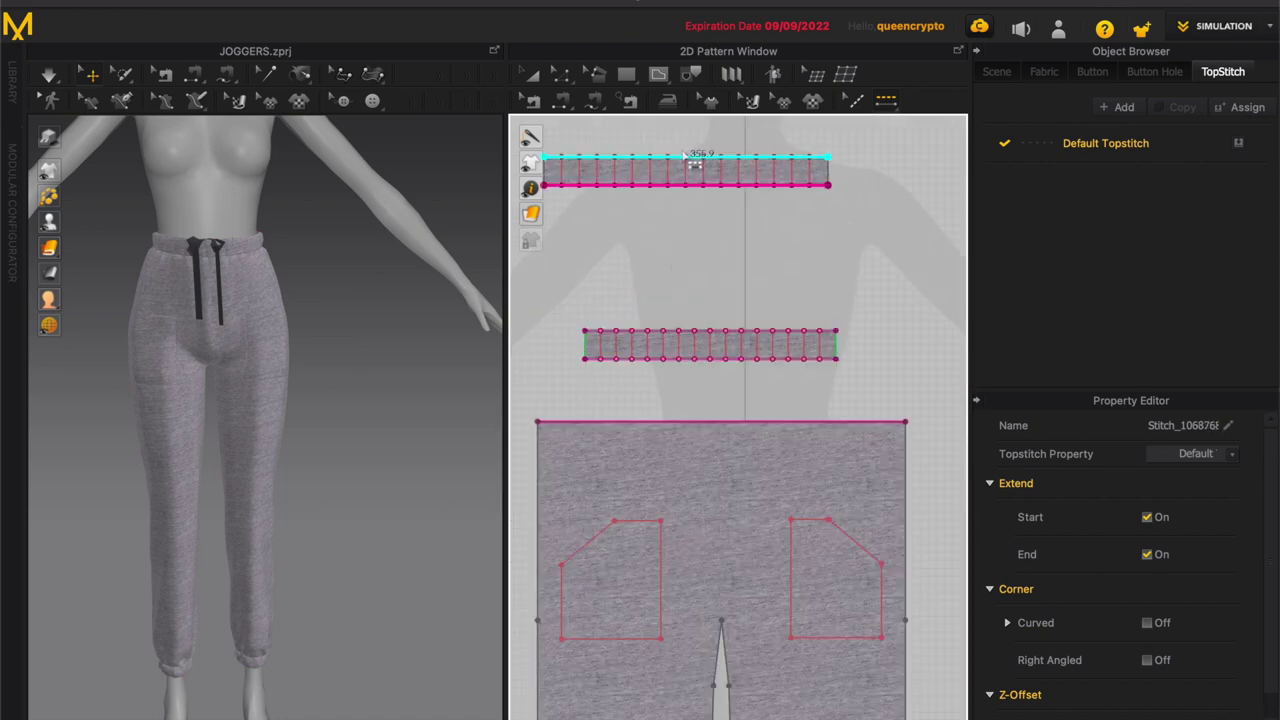
left_click(689, 156)
Step: Add segment topstitches along the long edges of the back waistband strips and of the drawstring piece
scroll(599, 197, "down", 4)
scroll(906, 317, "down", 5)
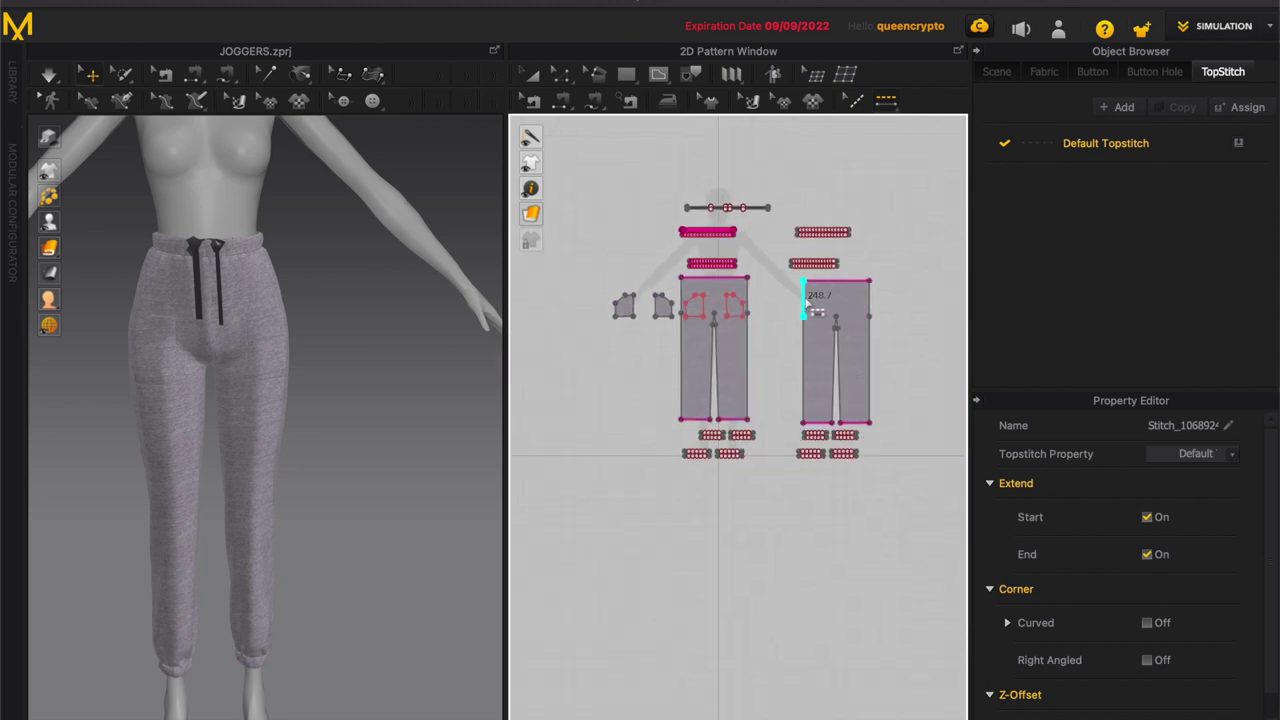
scroll(781, 175, "up", 4)
left_click(779, 172)
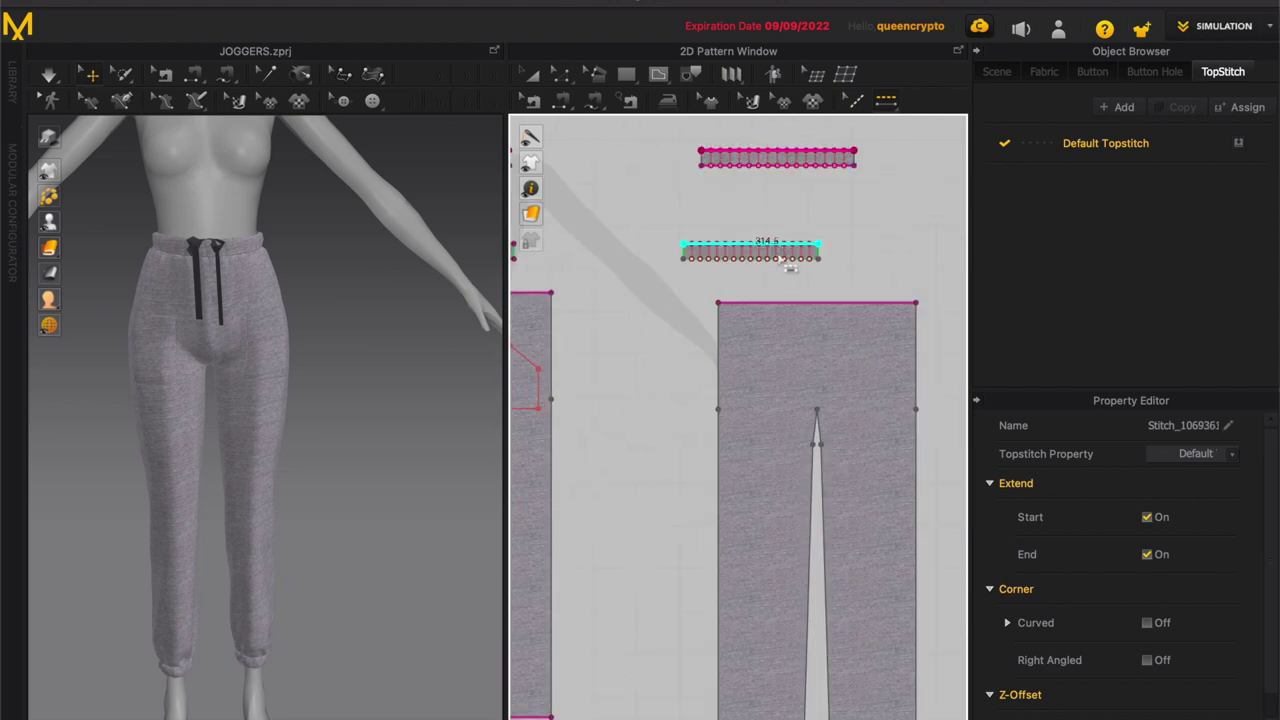
left_click(808, 262)
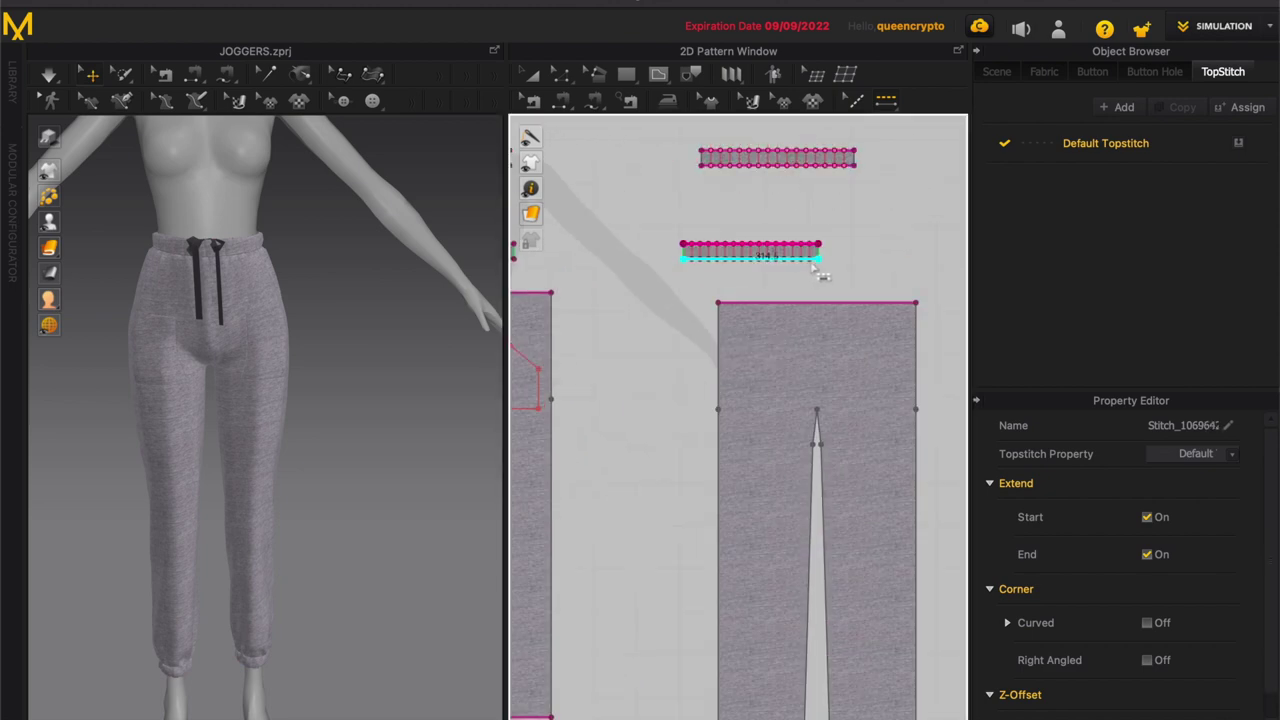
scroll(888, 281, "down", 2)
scroll(888, 281, "down", 2)
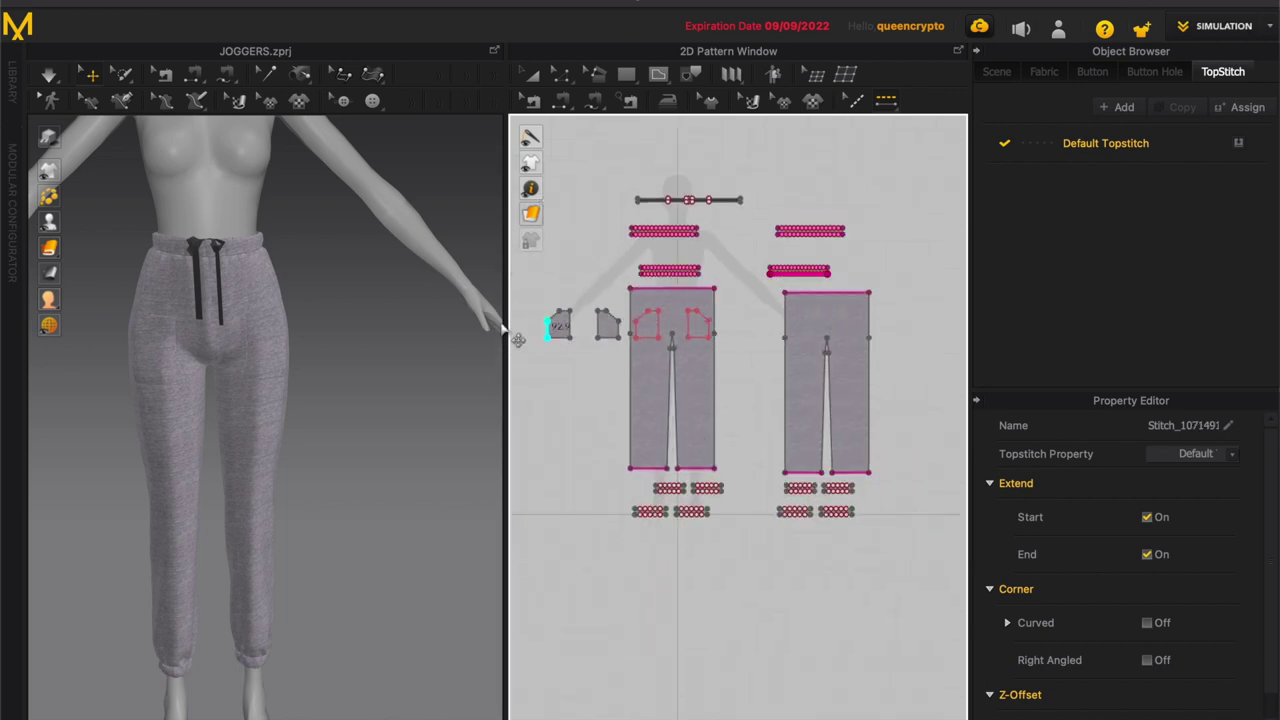
scroll(658, 247, "up", 3)
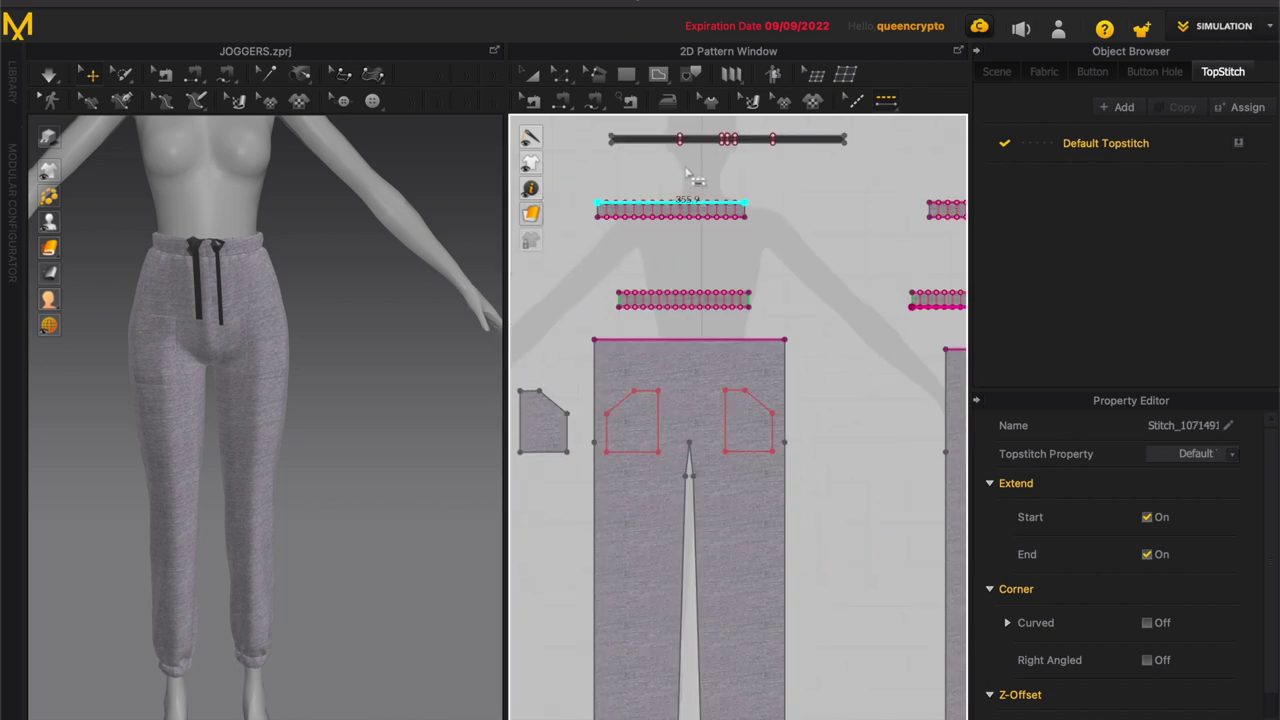
left_click(703, 140)
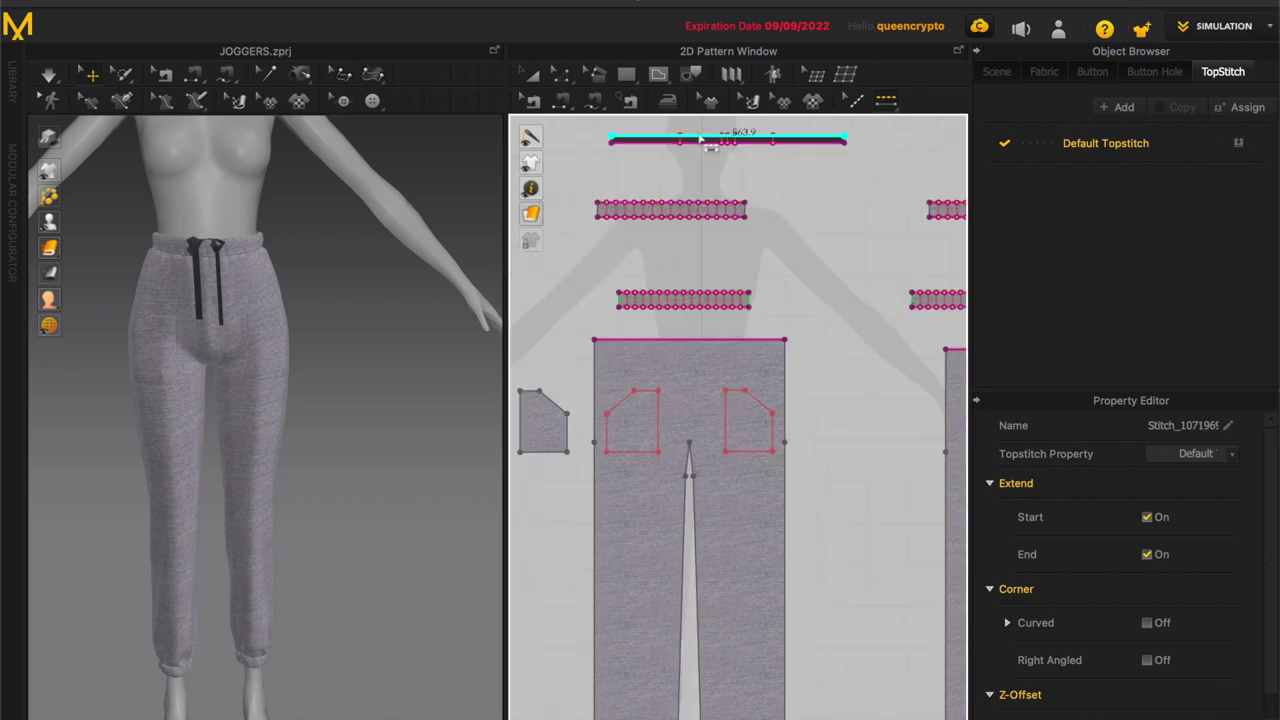
Step: Set Default Topstitch's thread thickness to 0.50 and its stitch space to 2.0 mm
left_click(1176, 153)
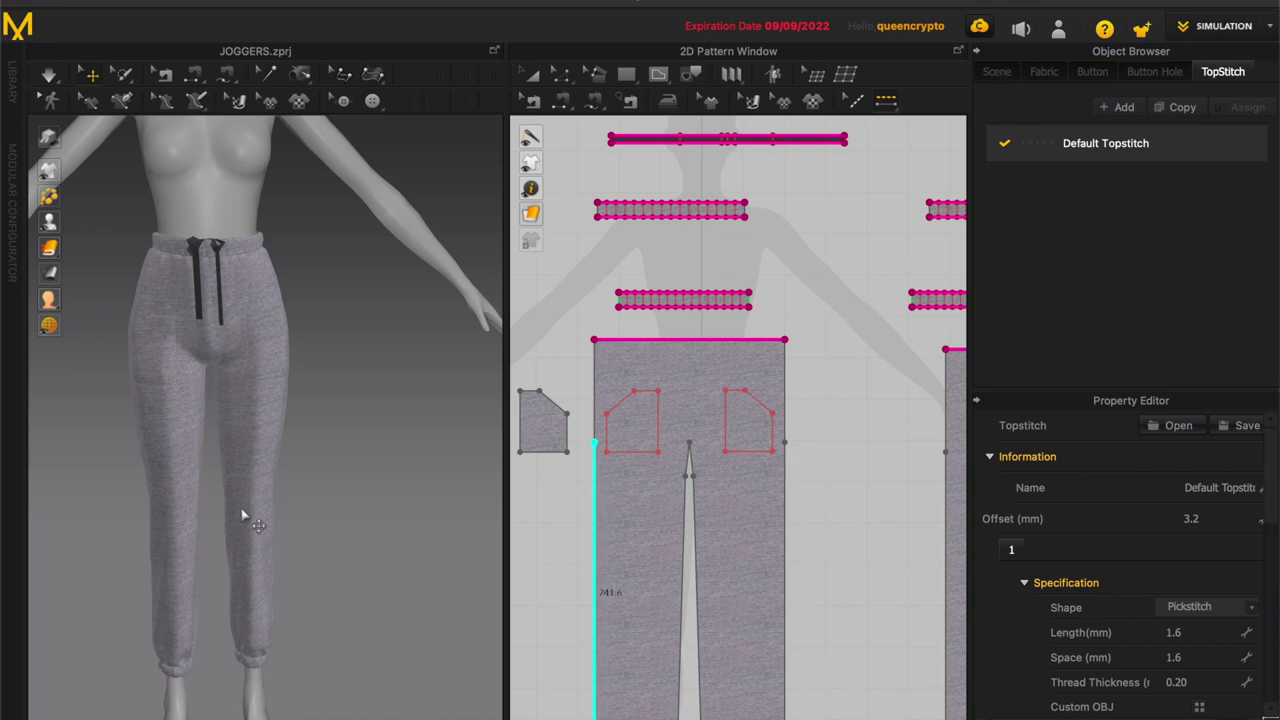
scroll(314, 512, "up", 2)
middle_click_drag(314, 508, 477, 610)
scroll(300, 323, "up", 5)
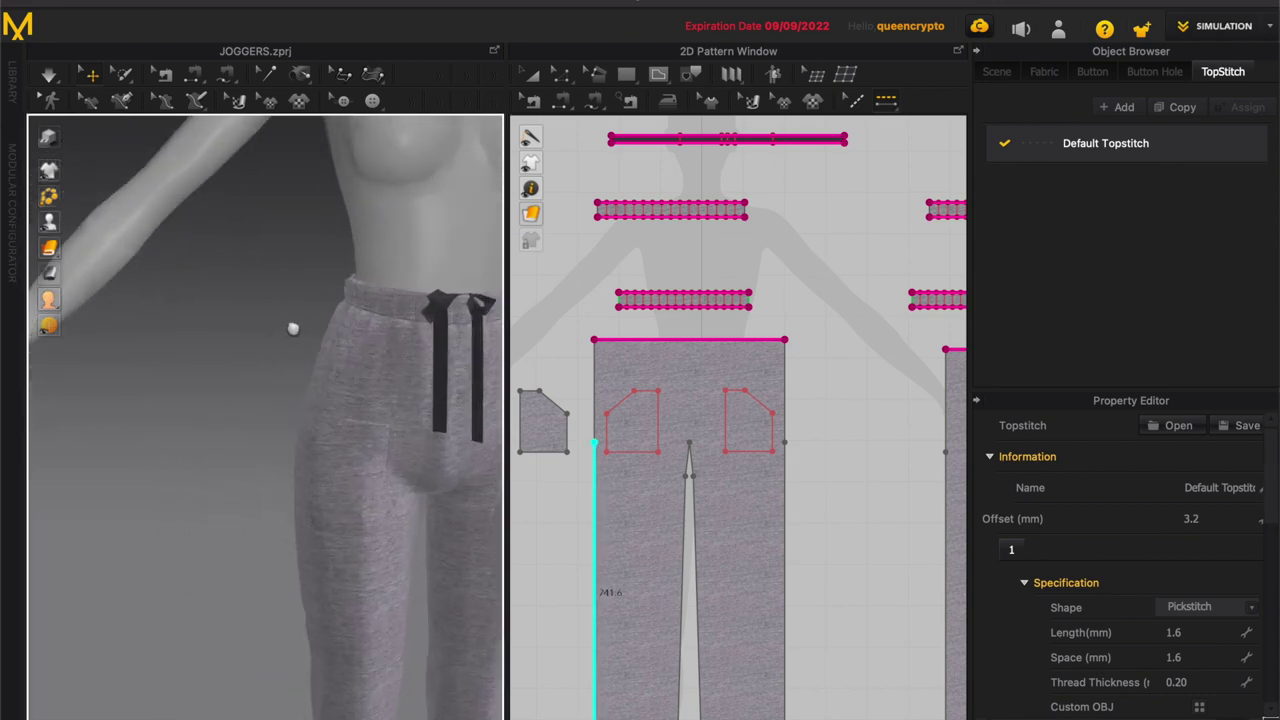
middle_click_drag(291, 328, 163, 412)
scroll(168, 415, "up", 6)
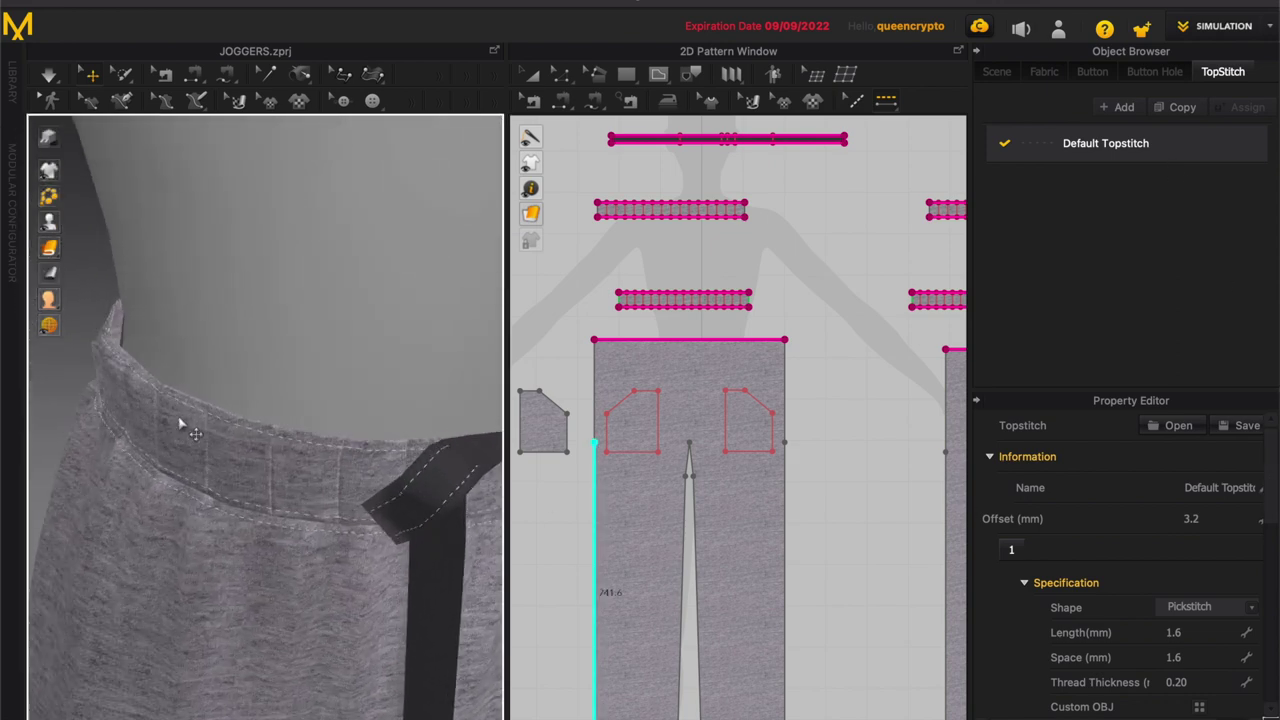
scroll(1240, 500, "down", 3)
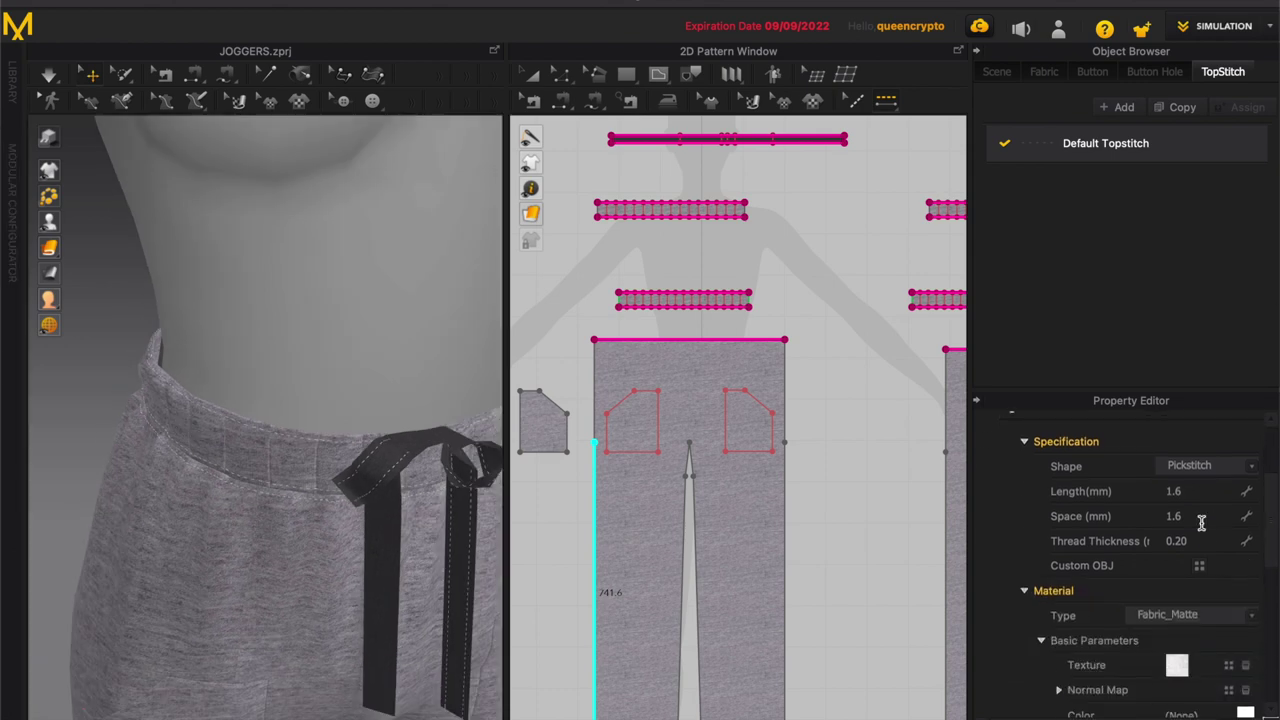
left_click(1197, 540)
key("Return")
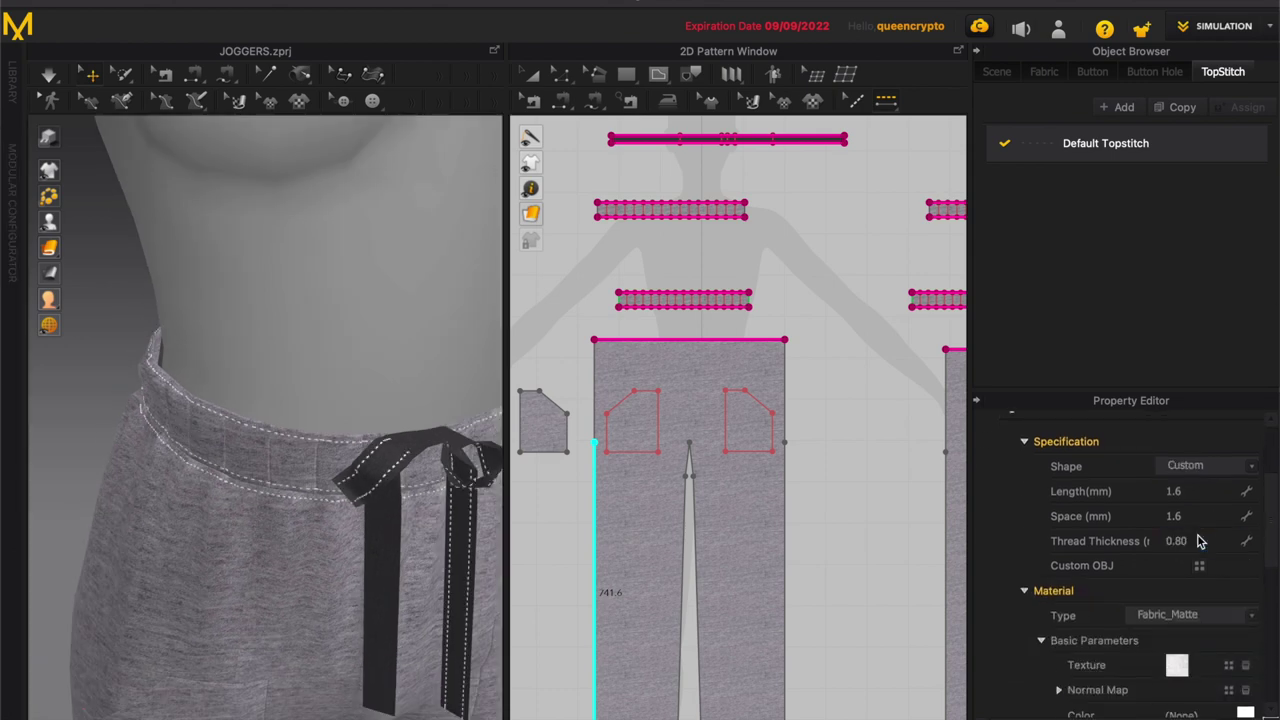
left_click(1202, 543)
key("Return")
left_click(1200, 517)
key("Return")
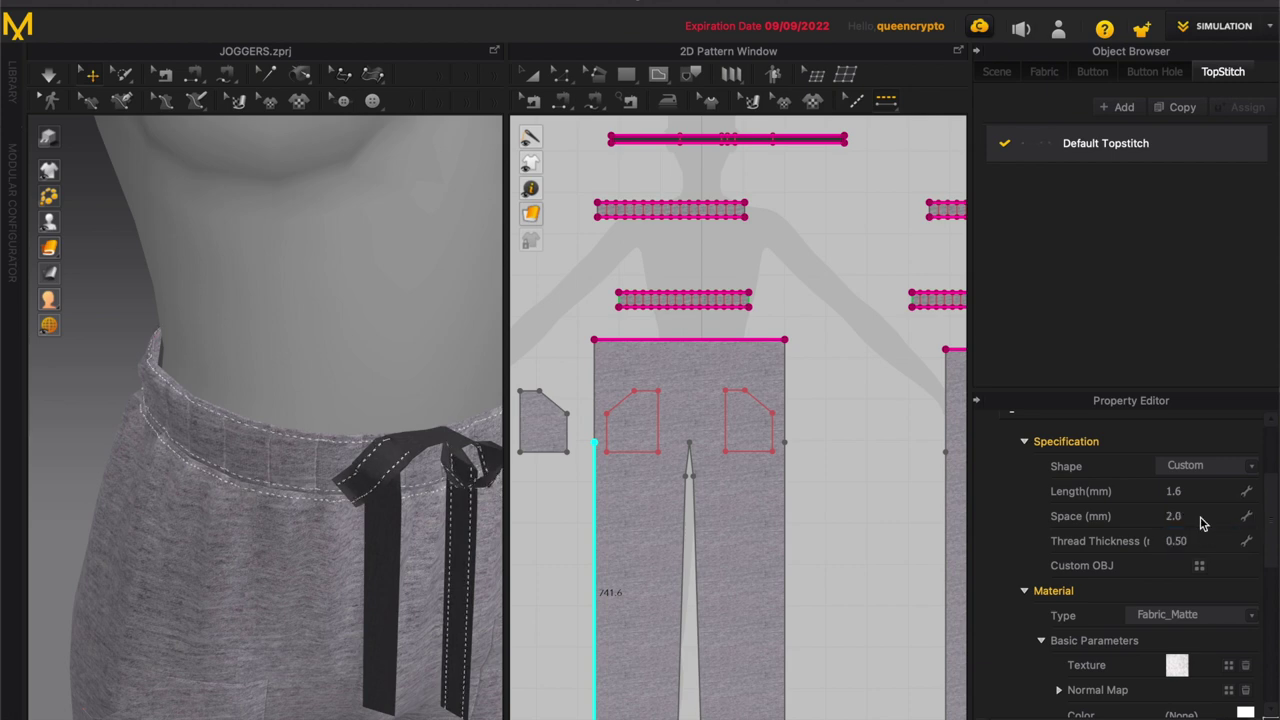
Step: Set the Default Topstitch's thread colour to Gray 2
scroll(1203, 562, "up", 1)
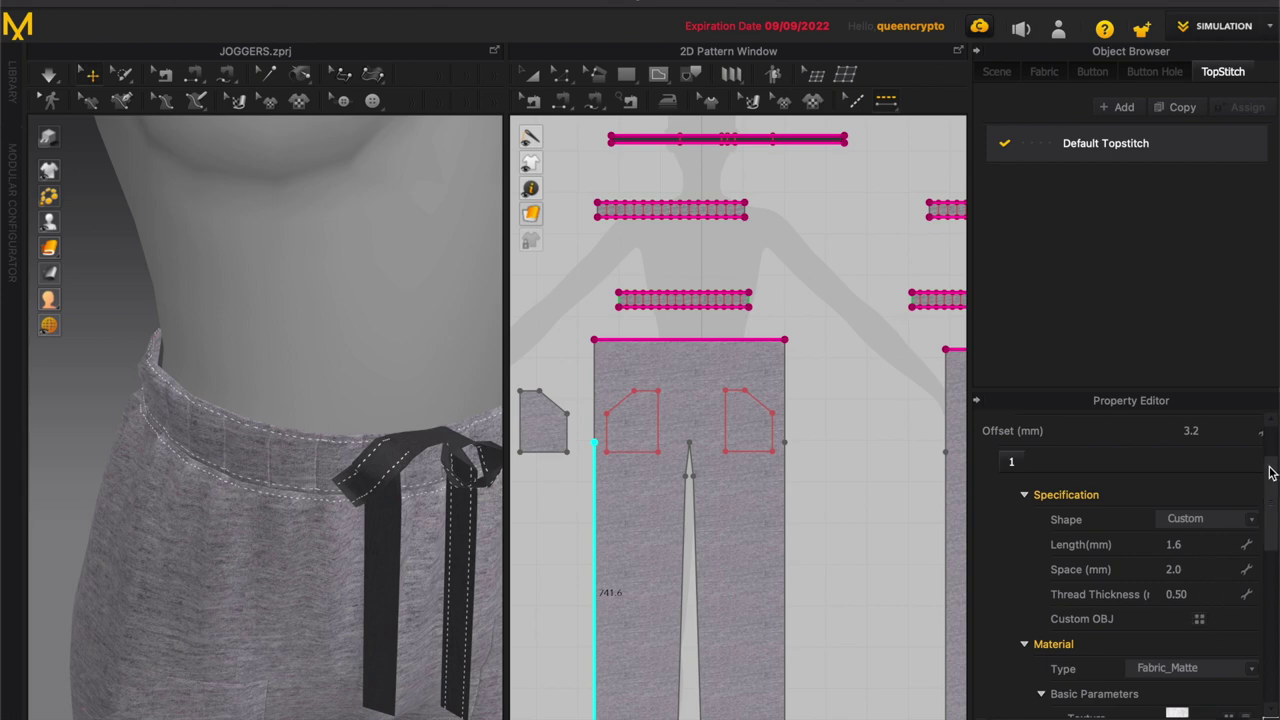
scroll(1262, 560, "down", 3)
left_click(1245, 628)
left_click(383, 467)
left_click(403, 467)
left_click(387, 469)
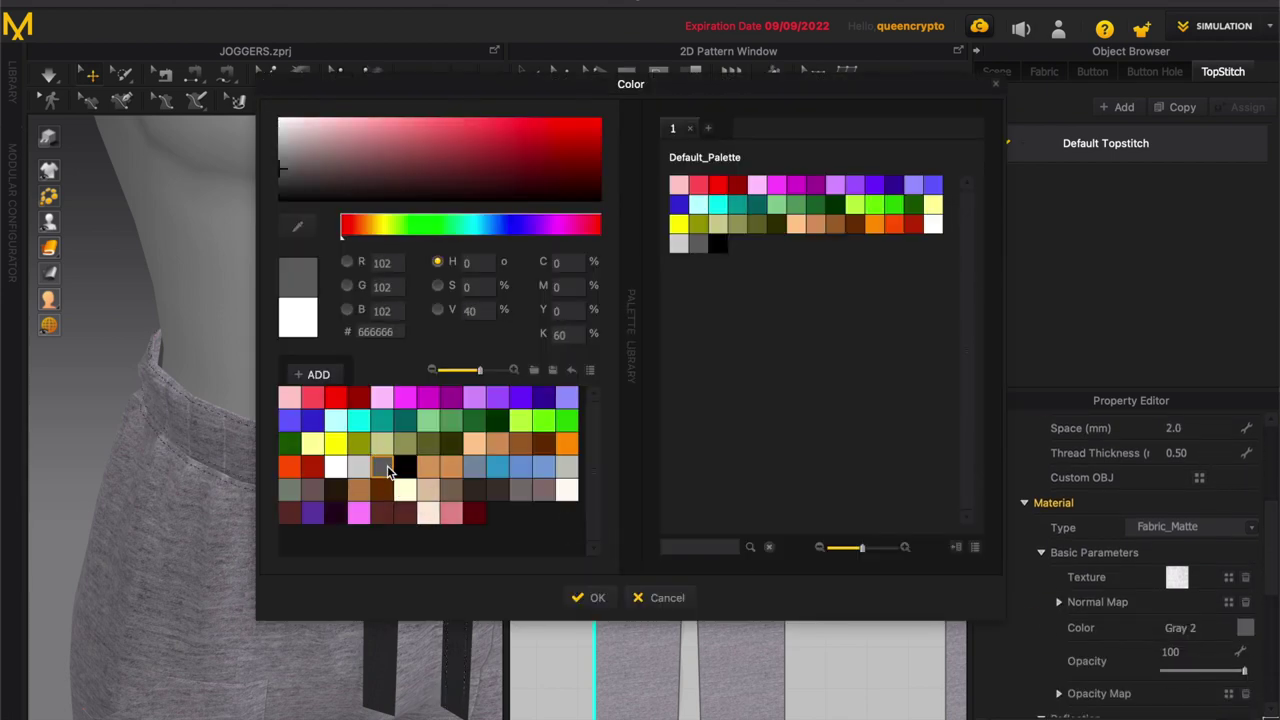
left_click(588, 597)
scroll(385, 520, "down", 5)
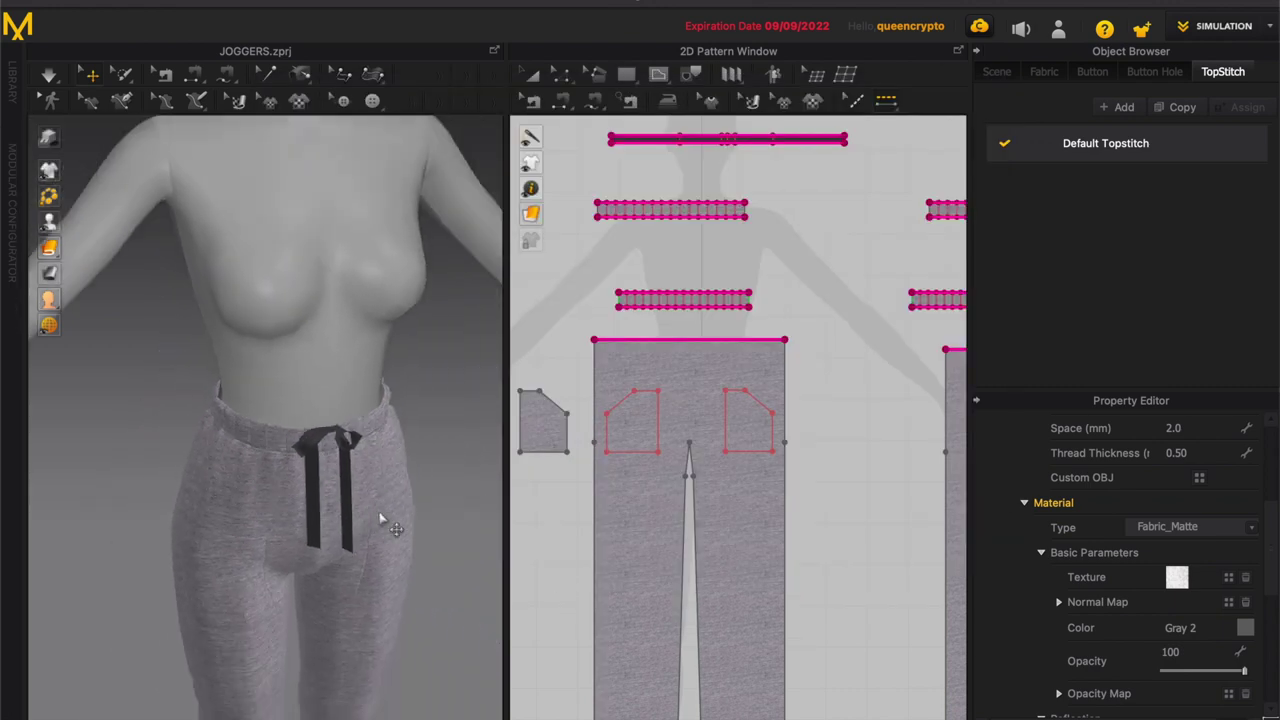
scroll(375, 520, "down", 4)
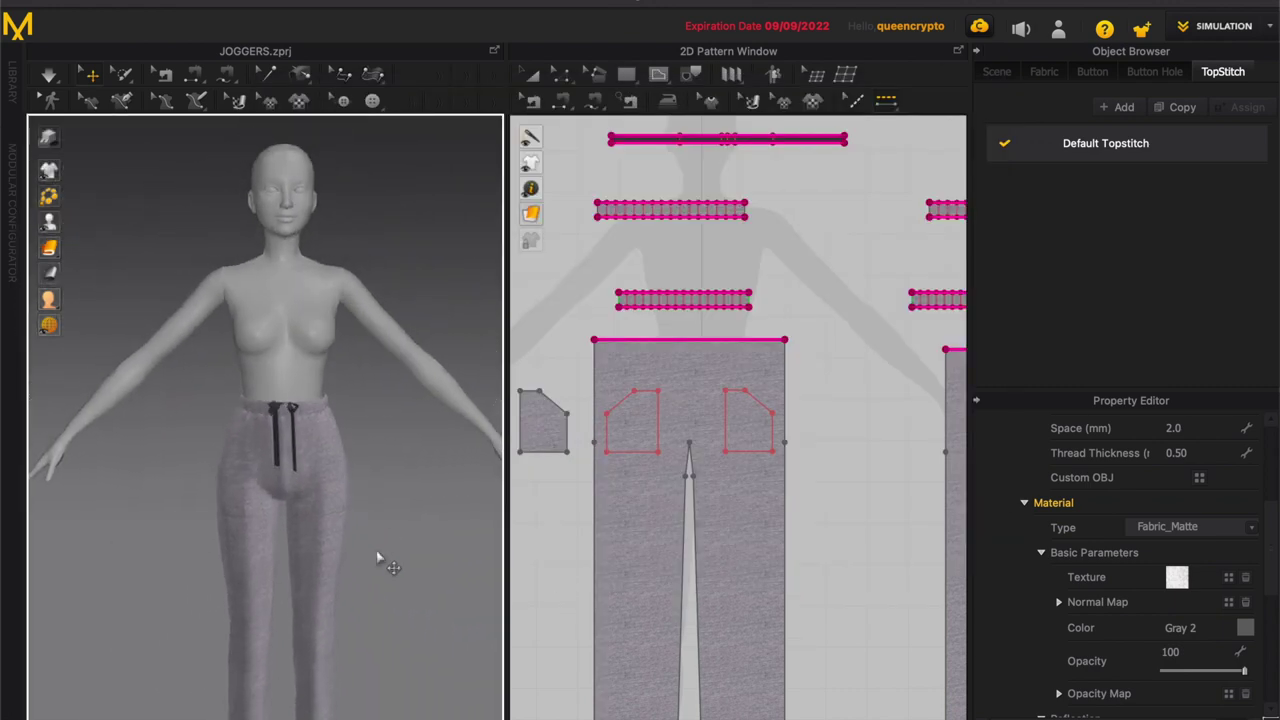
Step: Replace FABRIC 1's texture with 1.jpg from the "try this" folder
key("a")
scroll(410, 470, "up", 3)
right_click_drag(420, 443, 430, 484)
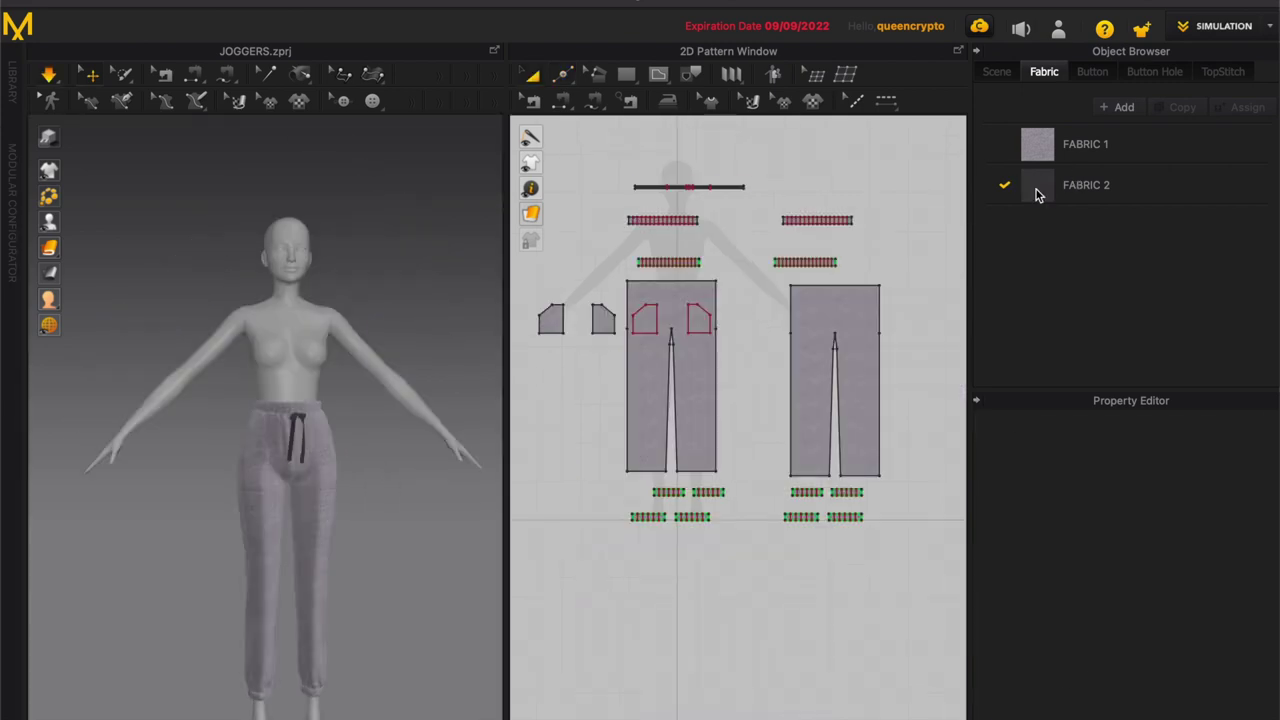
left_click(1036, 189)
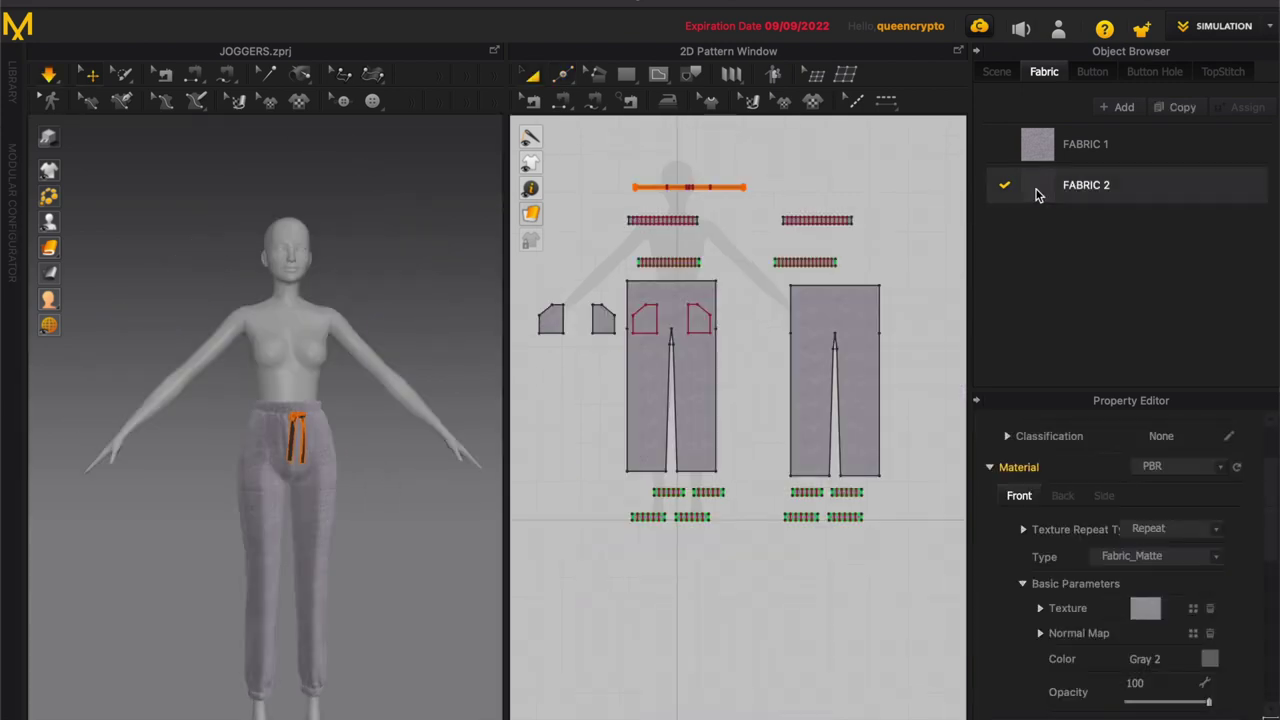
left_click(1039, 148)
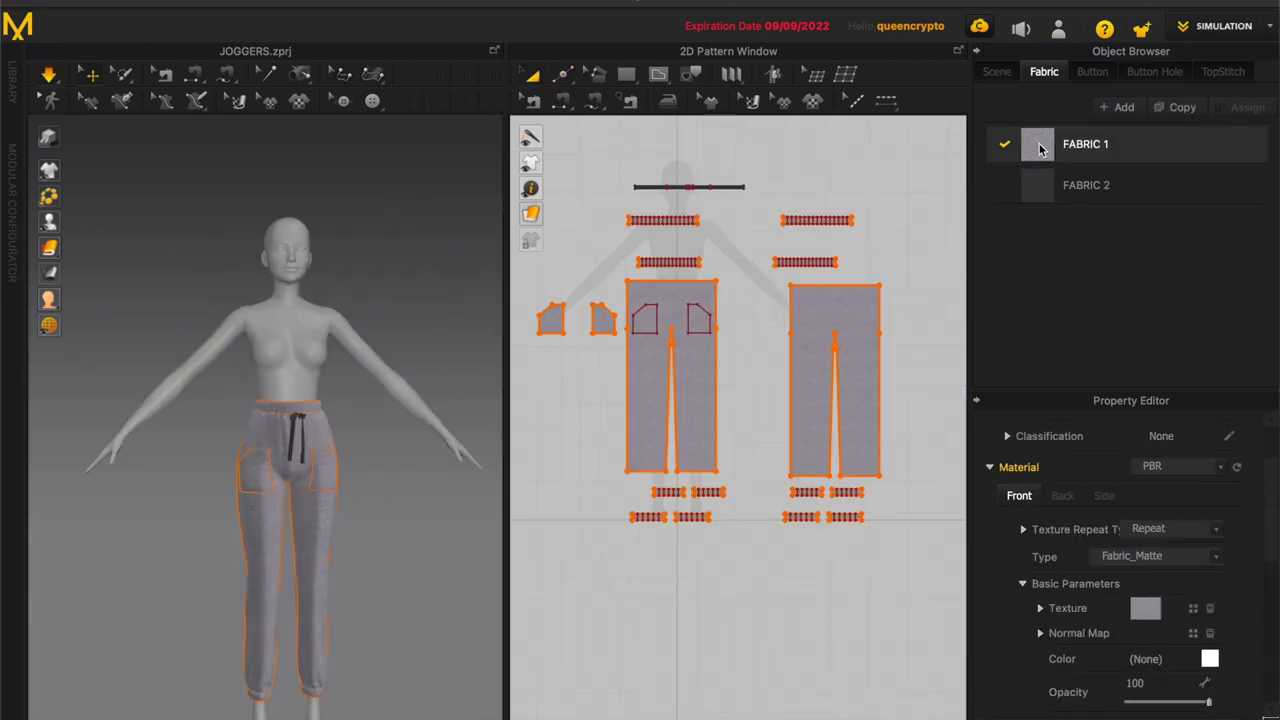
left_click(1201, 613)
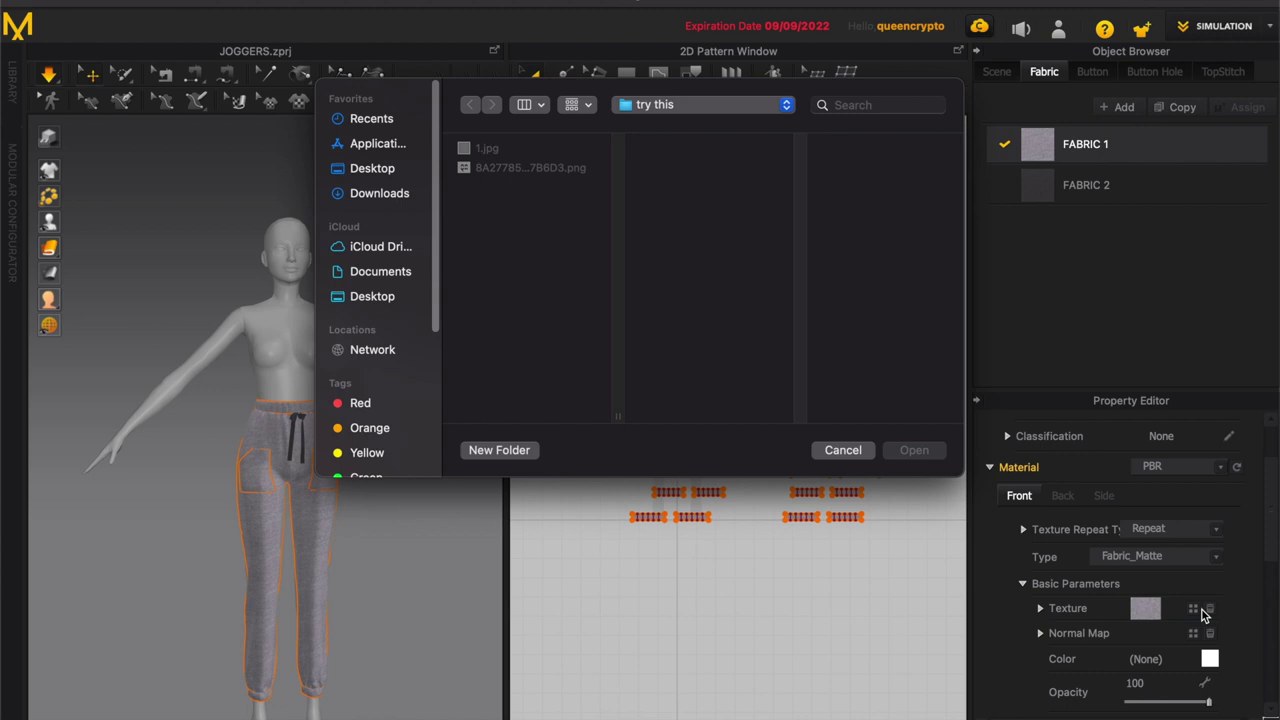
double_click(505, 150)
left_click(366, 566)
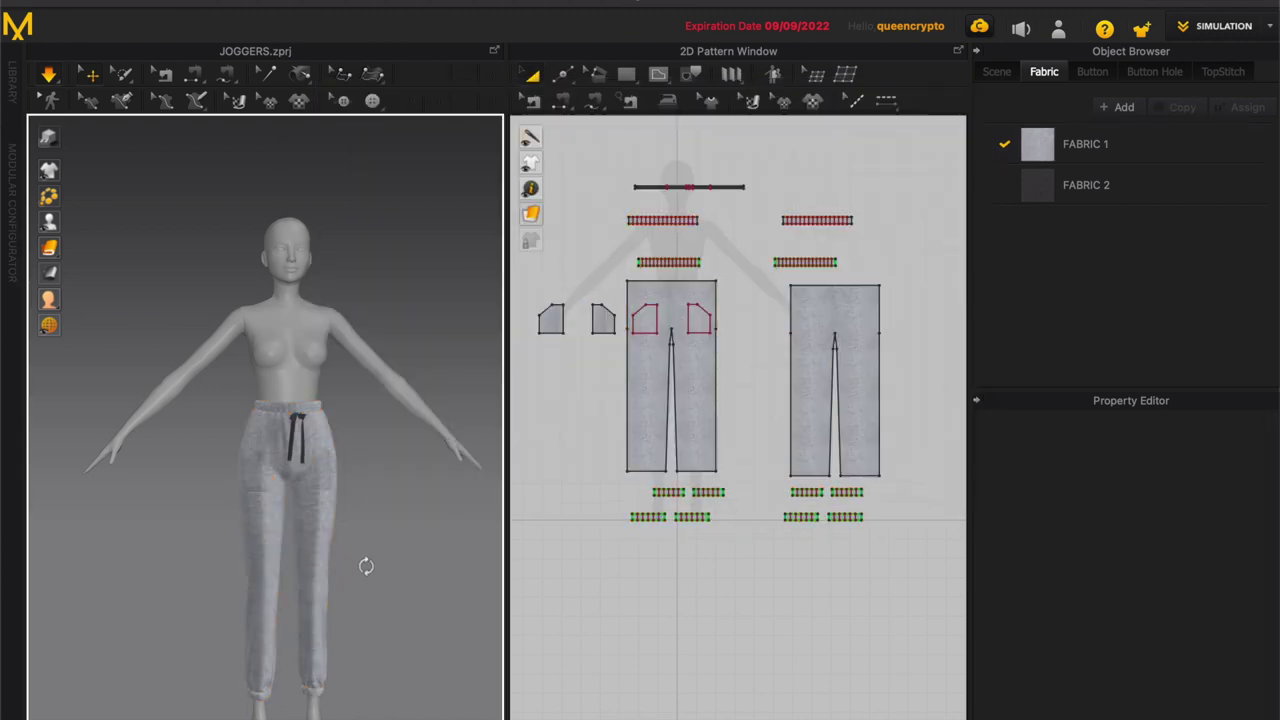
Step: Rescale the FABRIC 1 texture across all pattern pieces with the Edit Texture tool
scroll(413, 444, "up", 5)
right_click_drag(412, 444, 372, 457)
left_click(1036, 154)
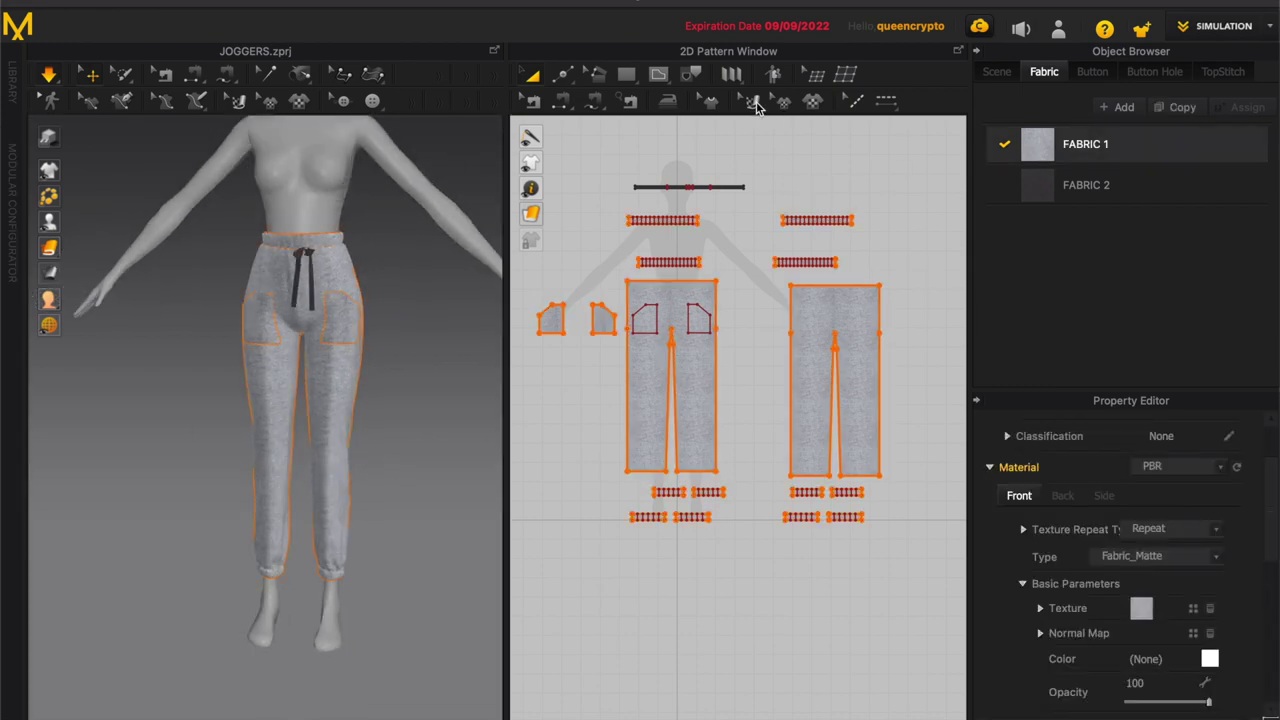
left_click(754, 102)
left_click(880, 208)
left_click_drag(946, 530, 540, 170)
scroll(525, 300, "up", 3)
scroll(437, 300, "up", 2)
right_click_drag(437, 300, 486, 299)
left_click_drag(901, 183, 903, 183)
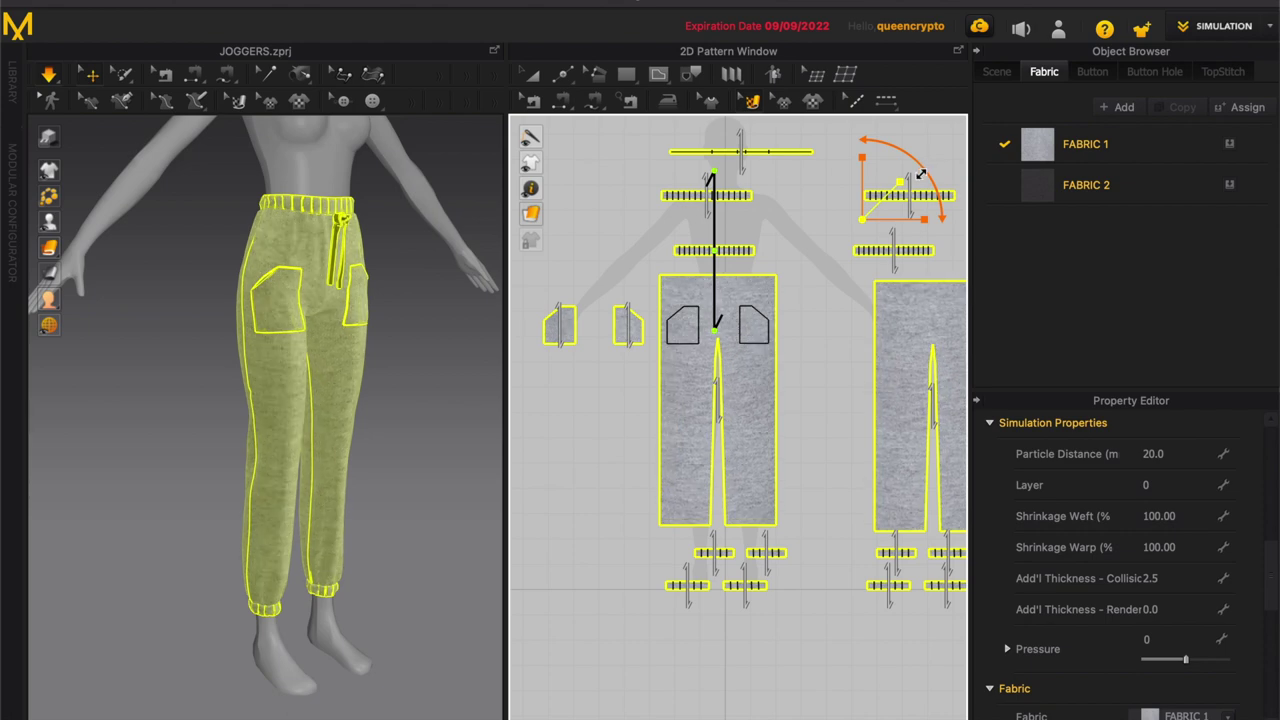
left_click(421, 407)
Step: Select all the pattern pieces again and refine the texture scale to give the joggers a finer knit grain
scroll(410, 406, "up", 5)
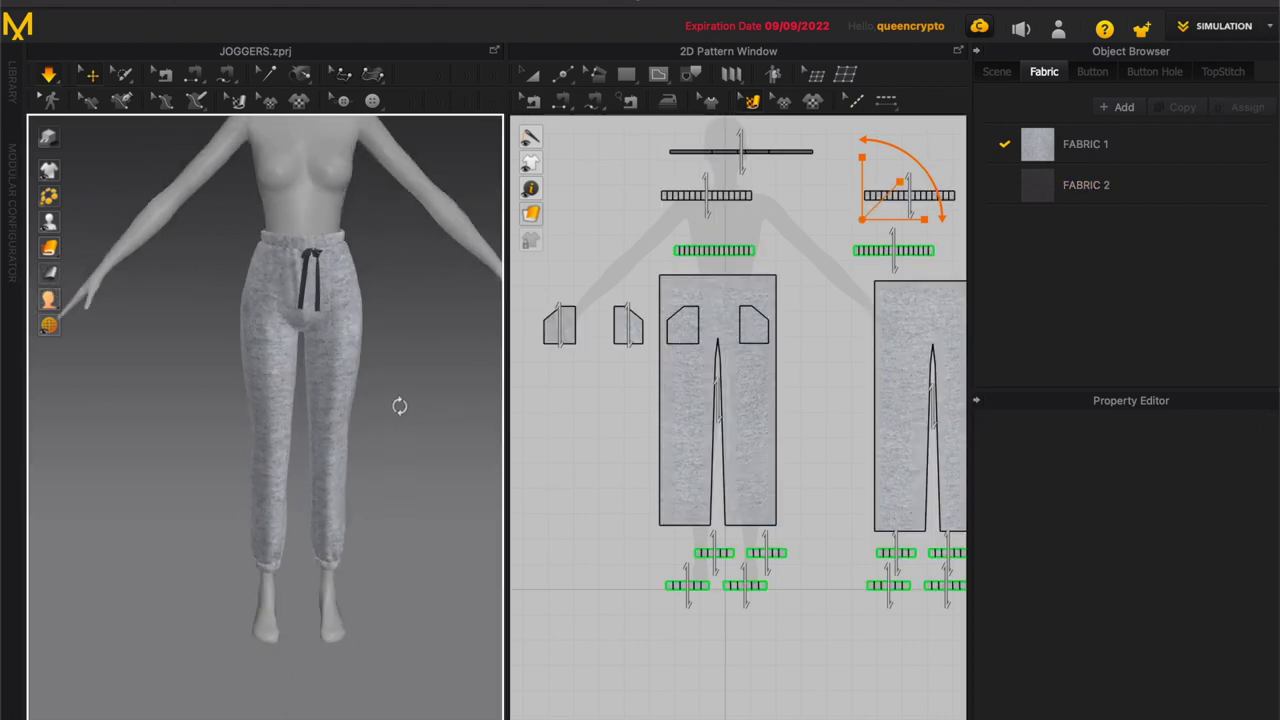
right_click_drag(407, 408, 470, 412)
scroll(614, 438, "down", 2)
left_click_drag(955, 597, 572, 216)
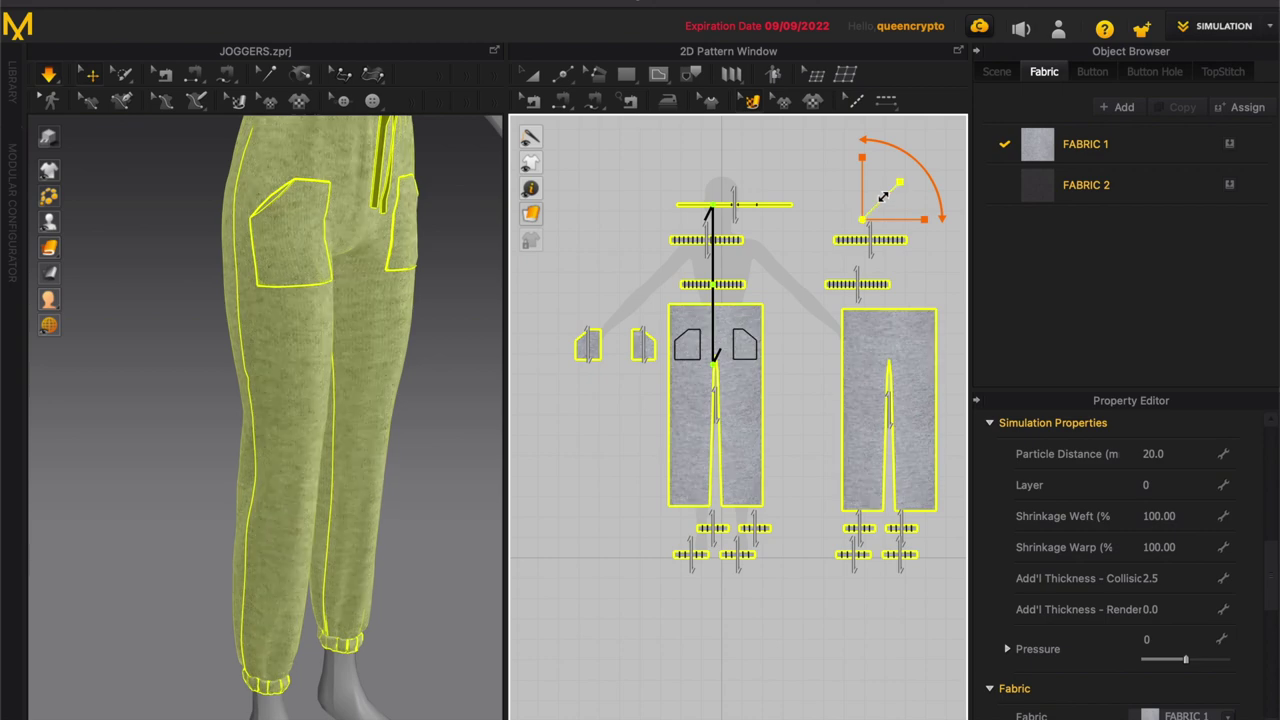
left_click(408, 420)
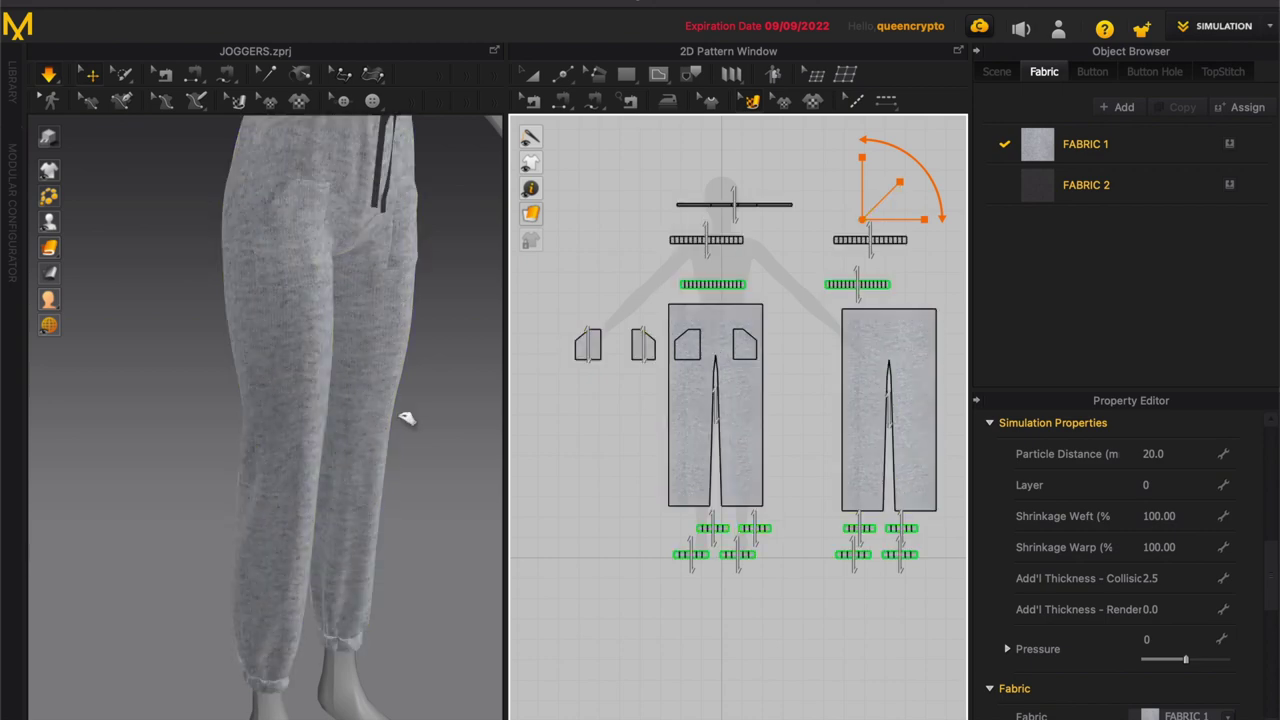
scroll(413, 415, "up", 5)
scroll(414, 410, "down", 5)
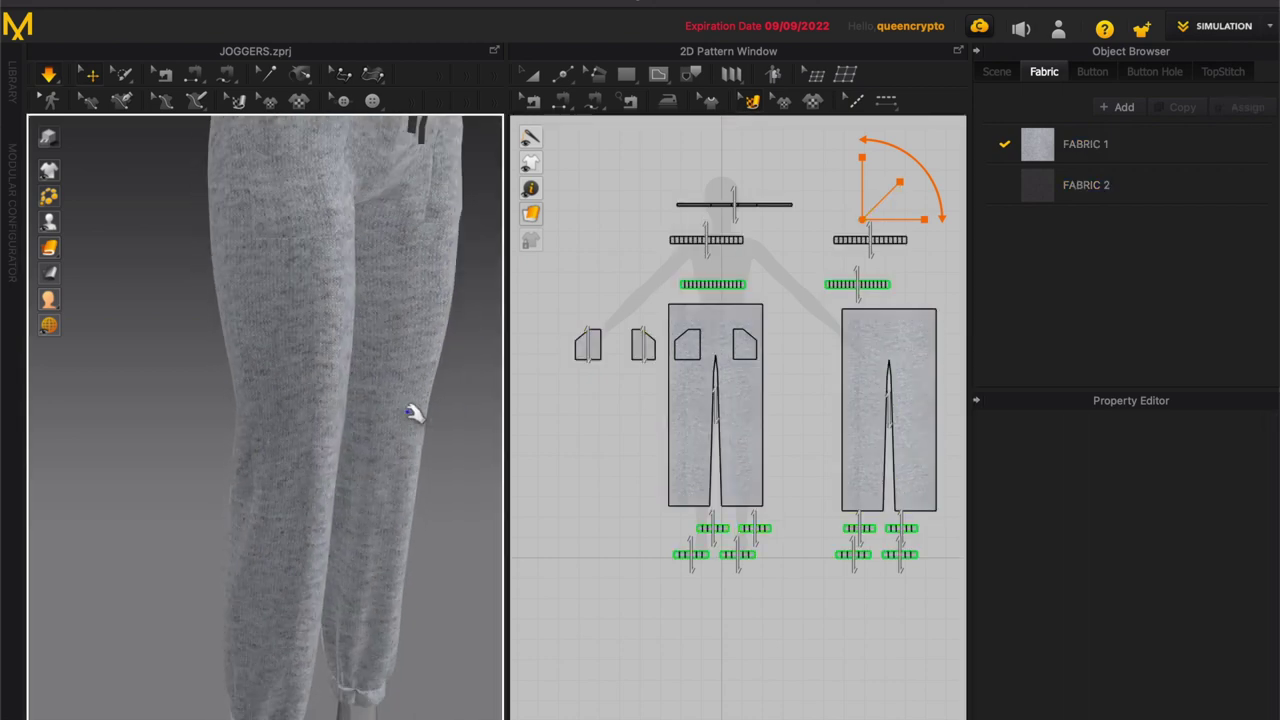
left_click_drag(958, 592, 536, 185)
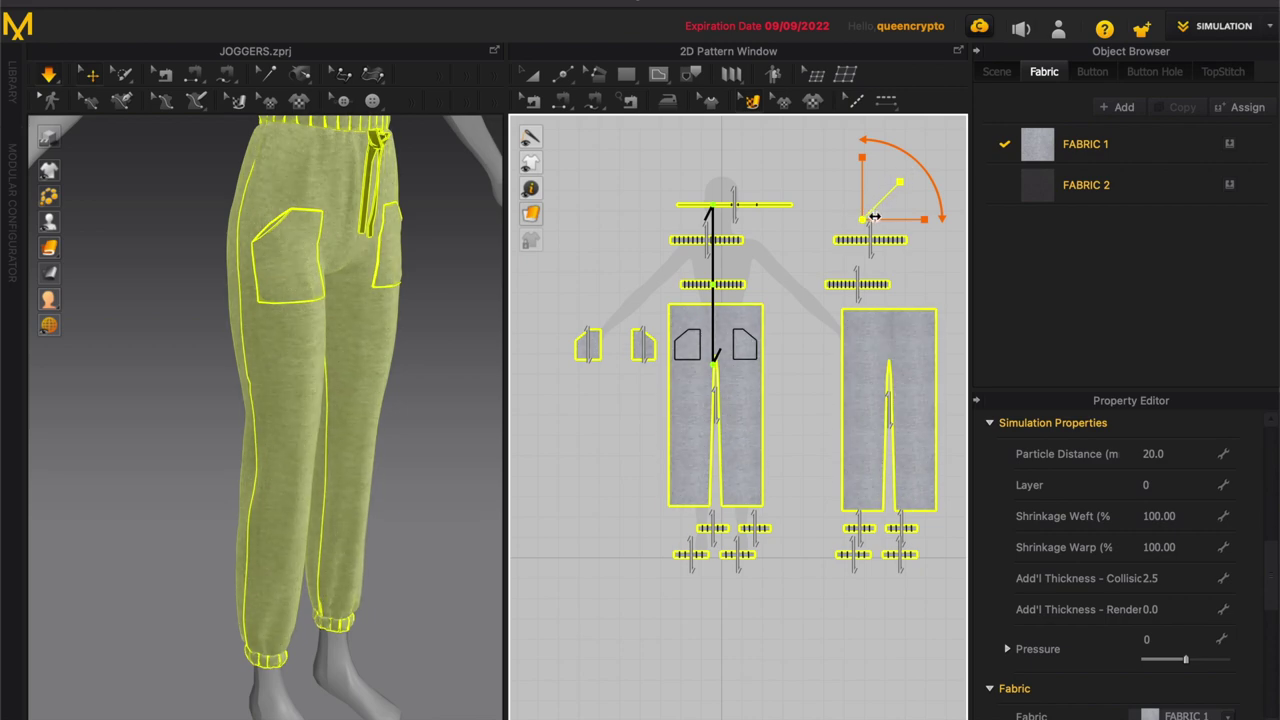
left_click(423, 494)
right_click_drag(486, 409, 452, 405)
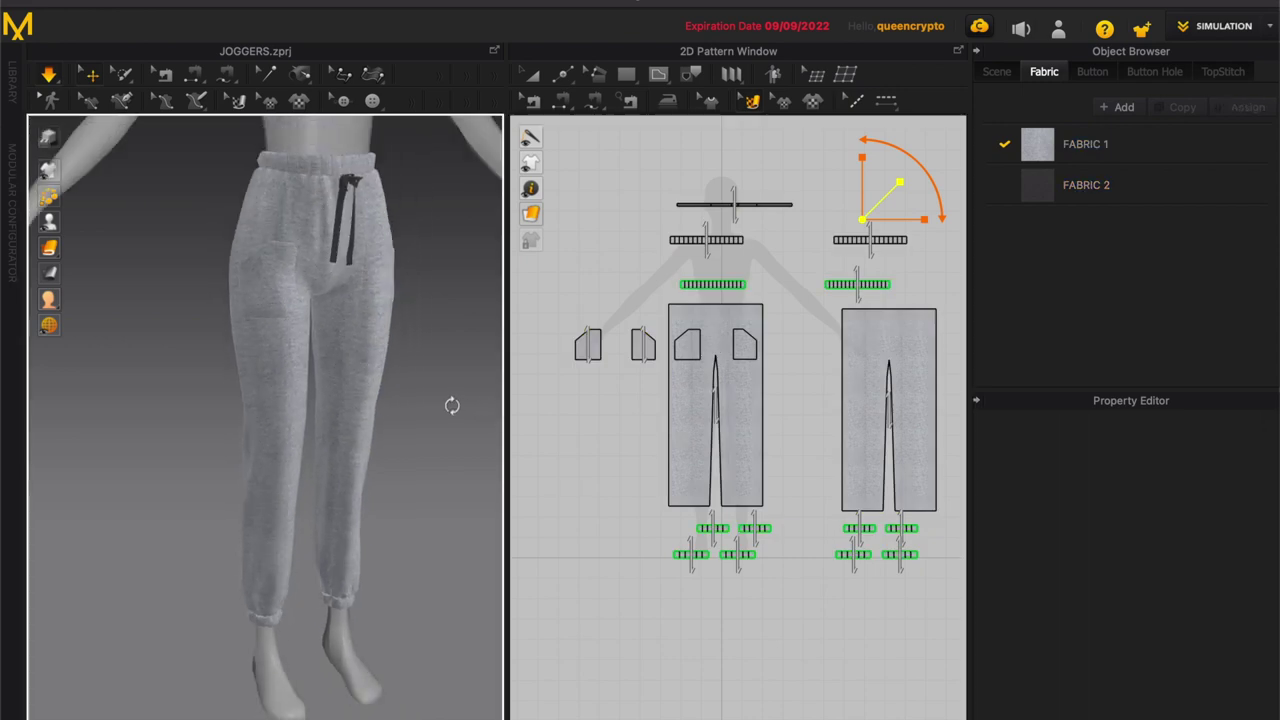
Step: Set FABRIC 1's physical property preset to Cotton_Voile and its reflection intensity to 30
left_click(1074, 153)
left_click(1153, 665)
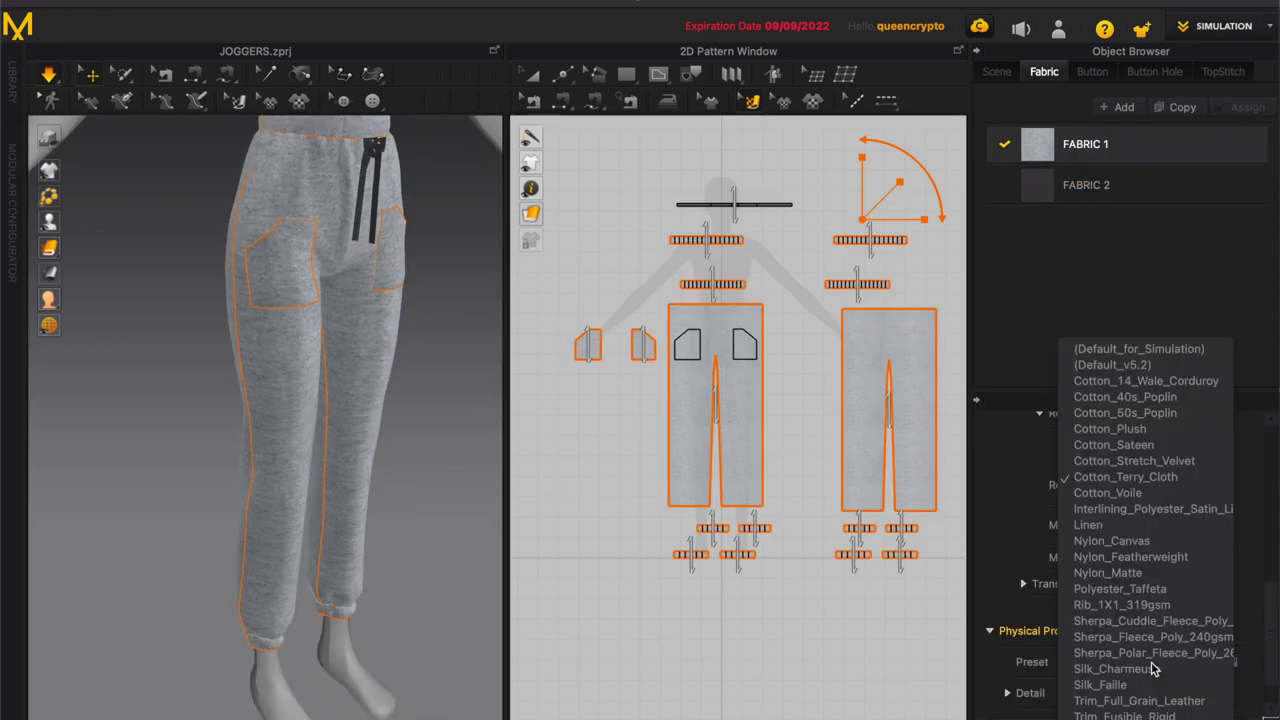
left_click(1108, 493)
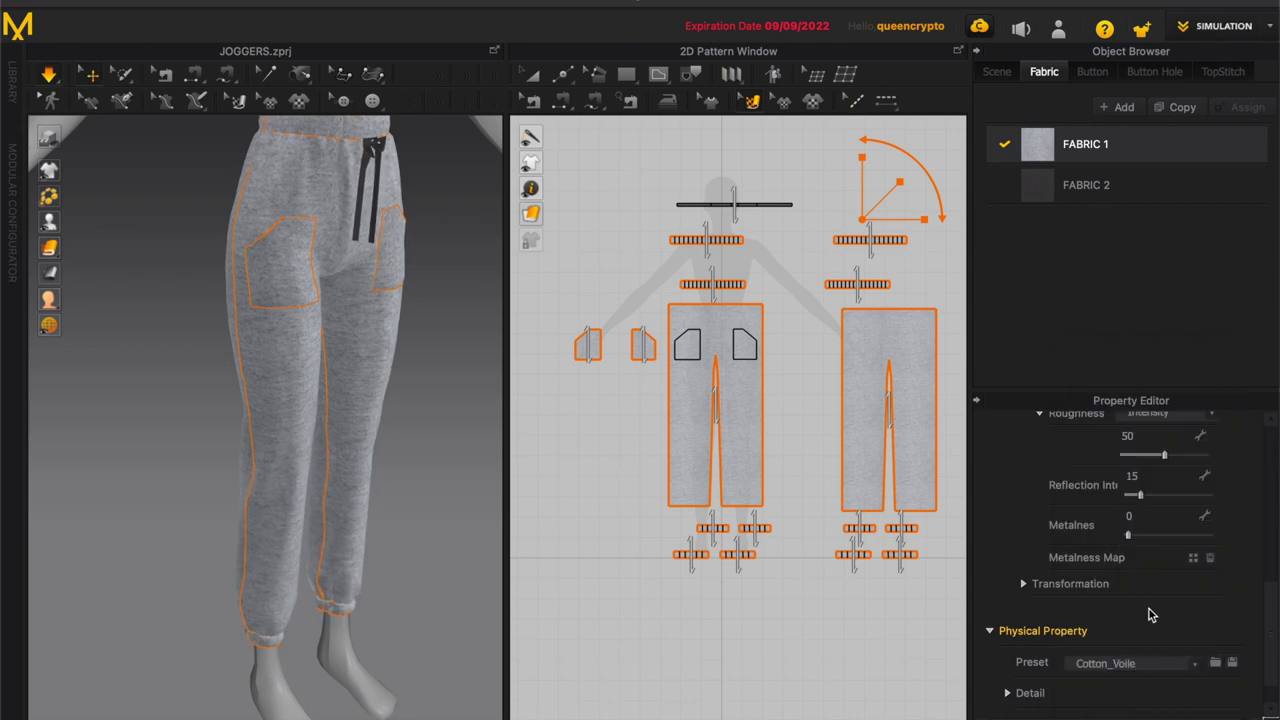
left_click_drag(1148, 497, 1153, 498)
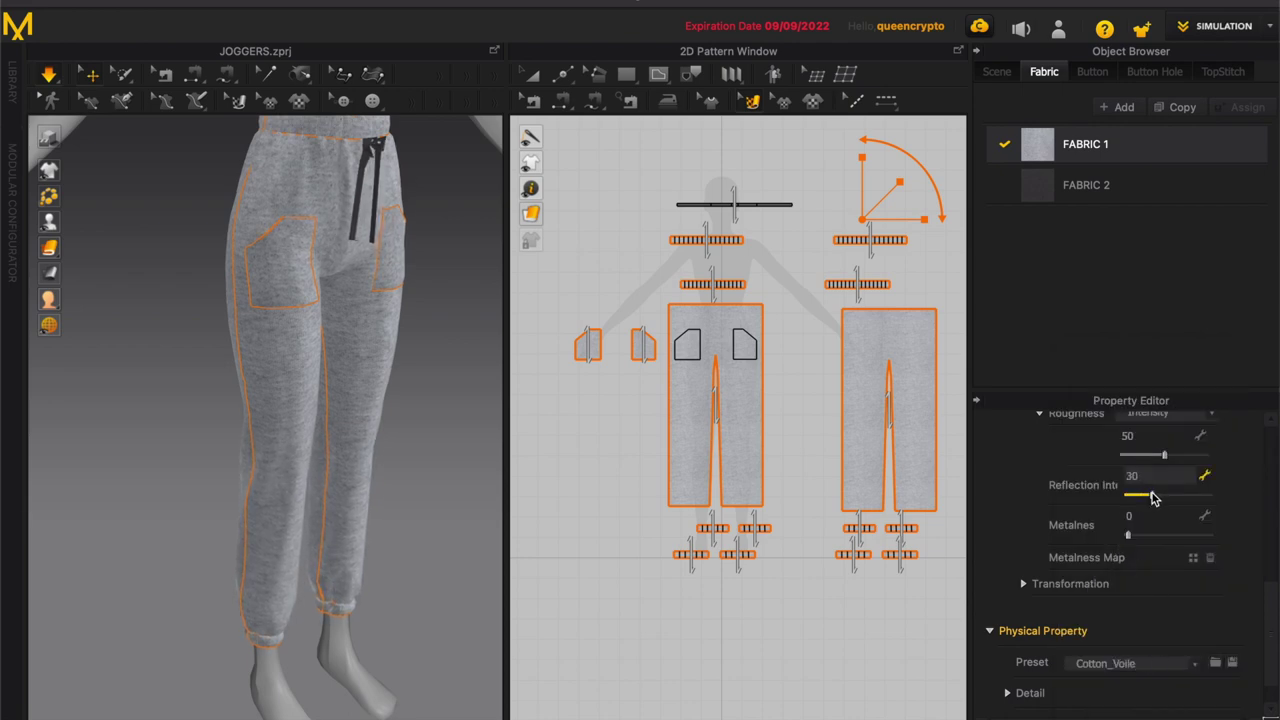
scroll(1178, 484, "up", 2)
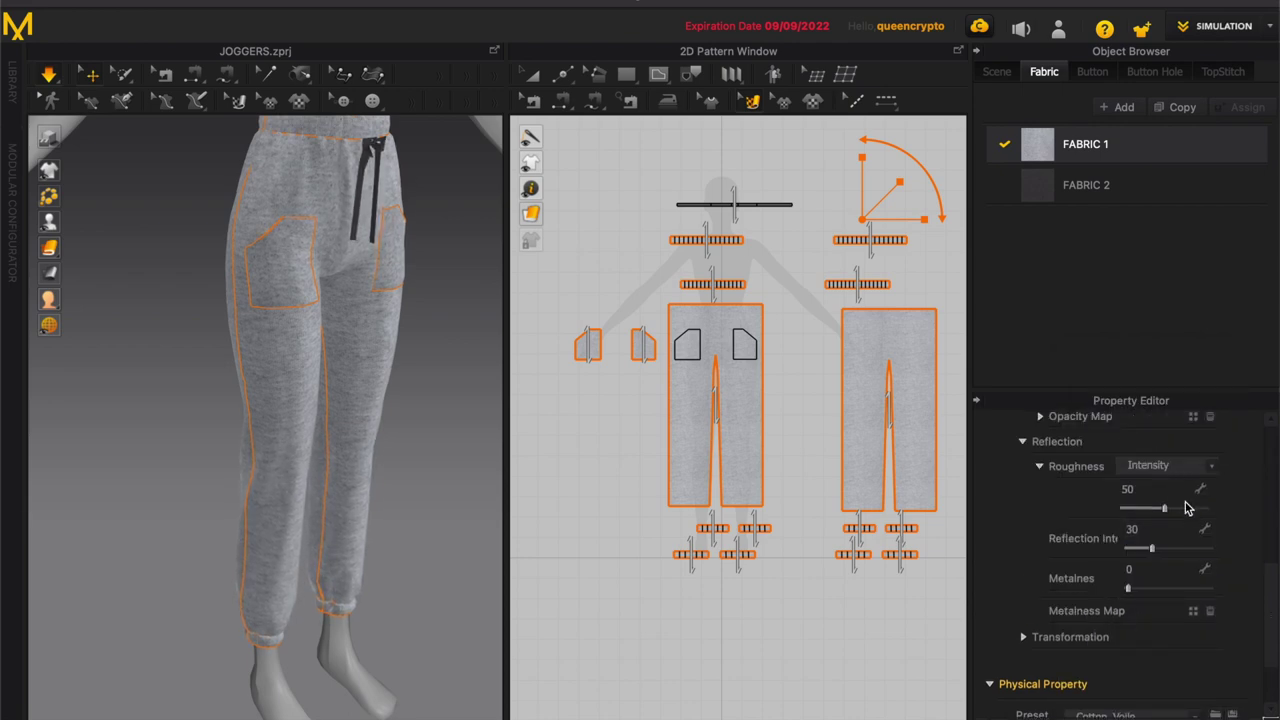
left_click(463, 497)
right_click_drag(463, 497, 410, 494)
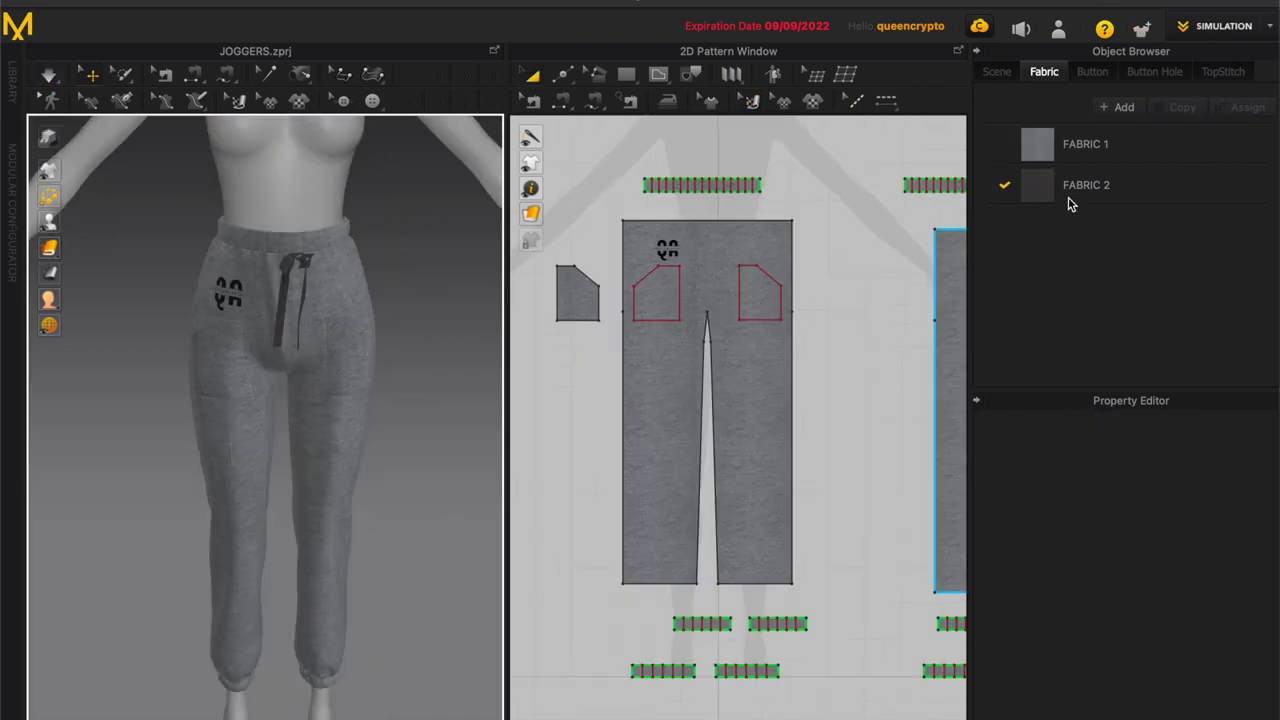
Step: Set the colour of FABRIC 2, used for the drawstring, to black (000000)
left_click(1072, 195)
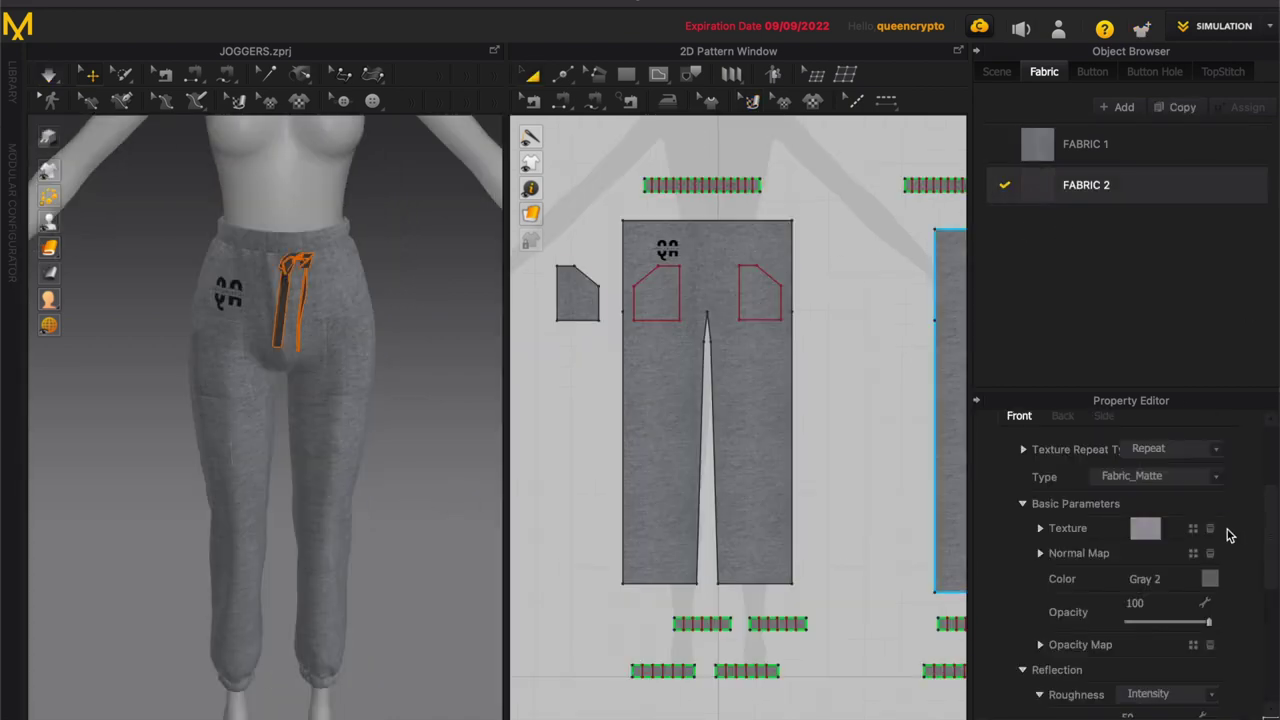
left_click(1209, 581)
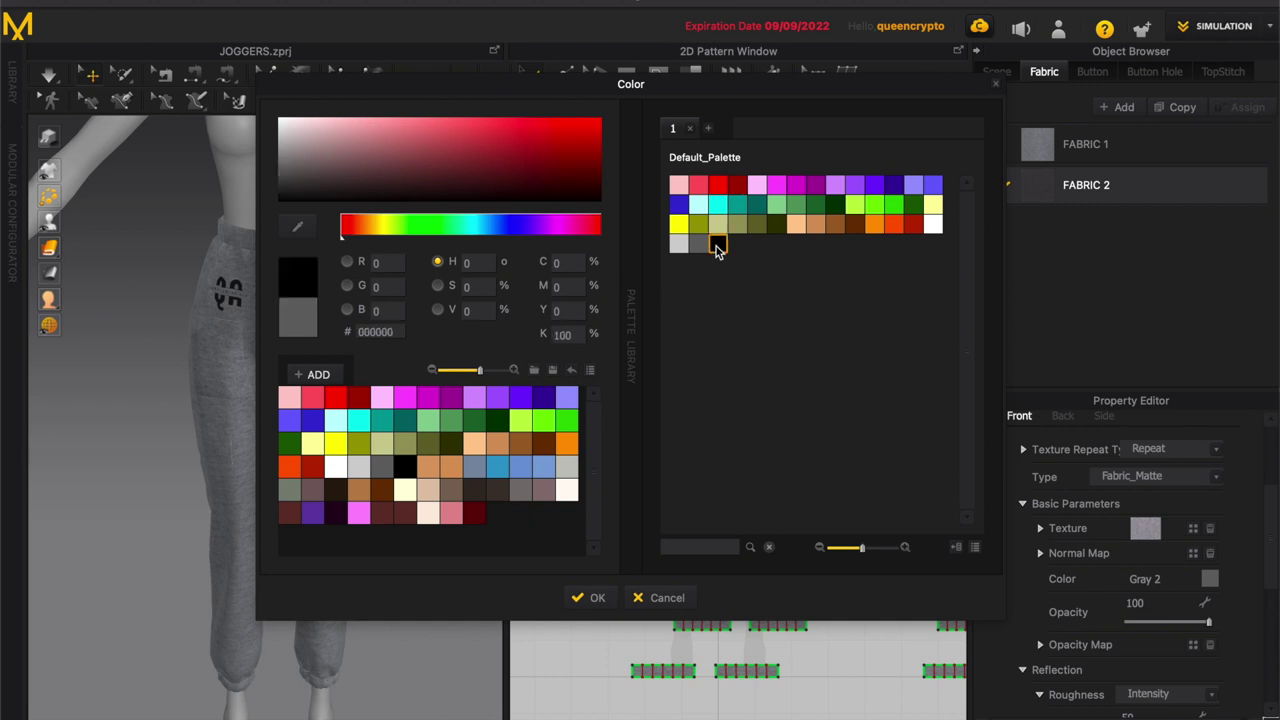
left_click(716, 244)
left_click(591, 598)
left_click(408, 449)
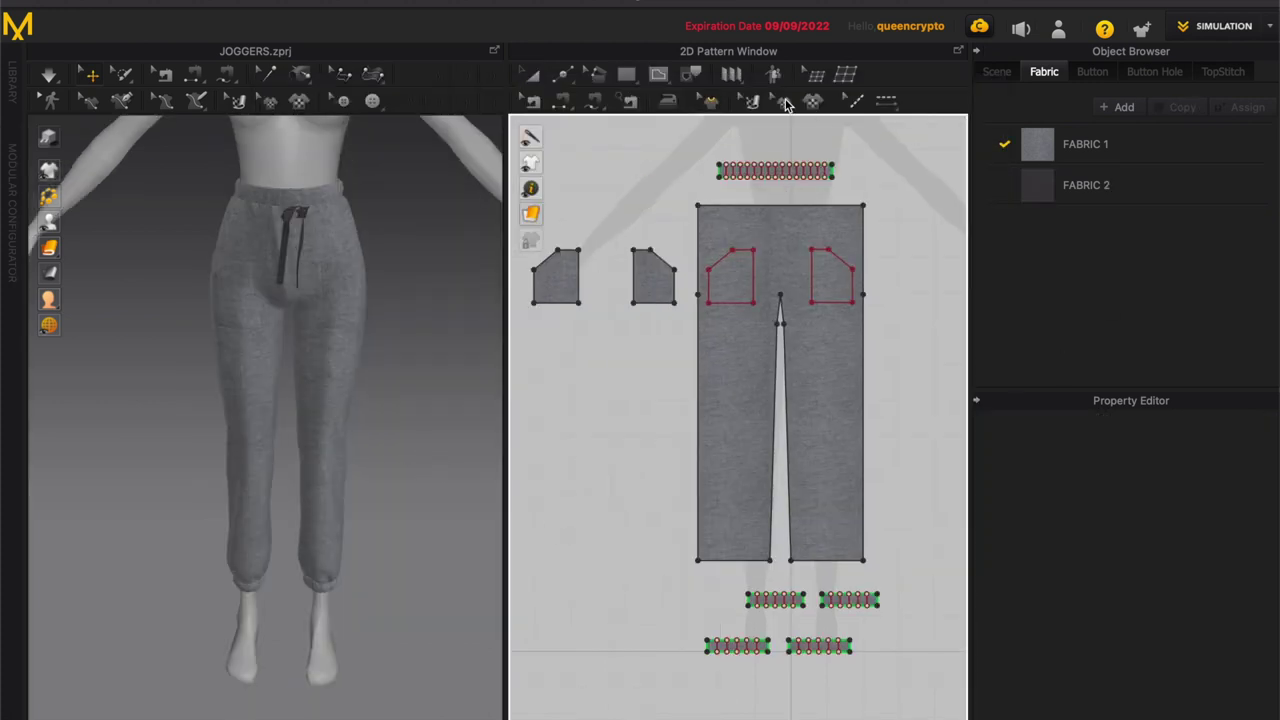
Step: Add the graphic 8A277858-E3D1-4B67-A07F-79E175B7B6D3.png from the "try this" folder to the front trouser panel
left_click(815, 104)
left_click(510, 168)
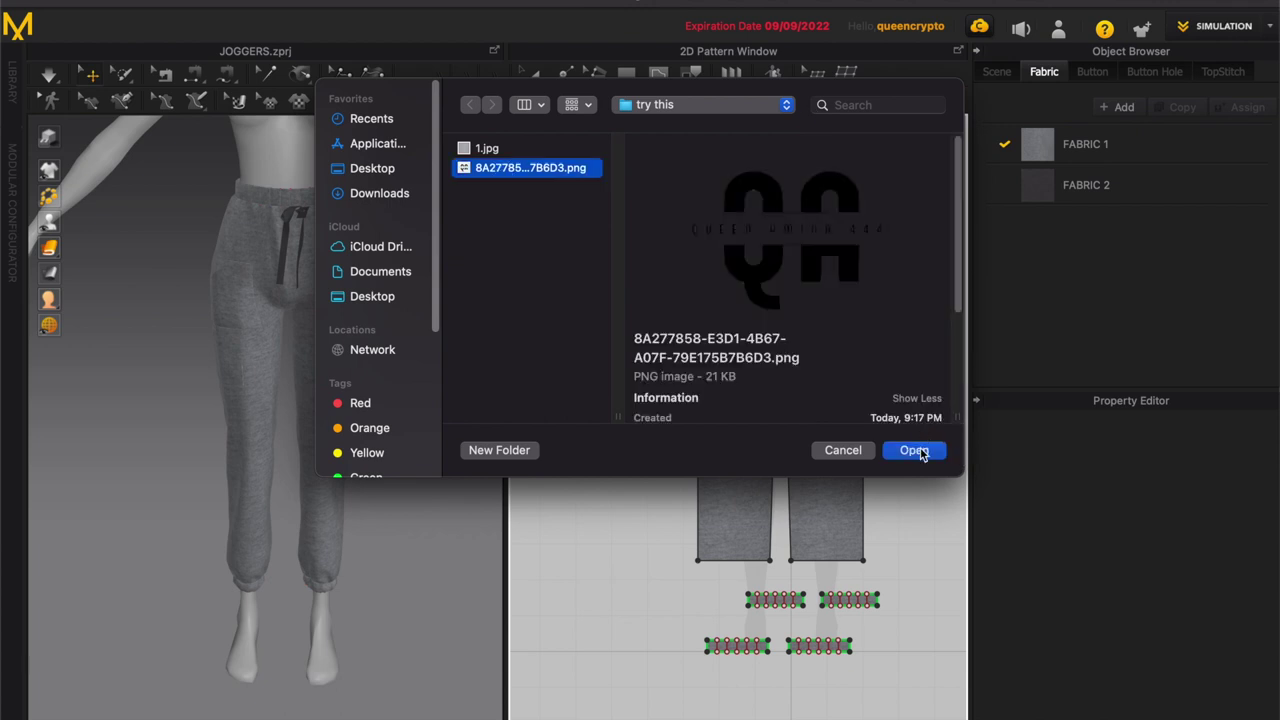
left_click(913, 450)
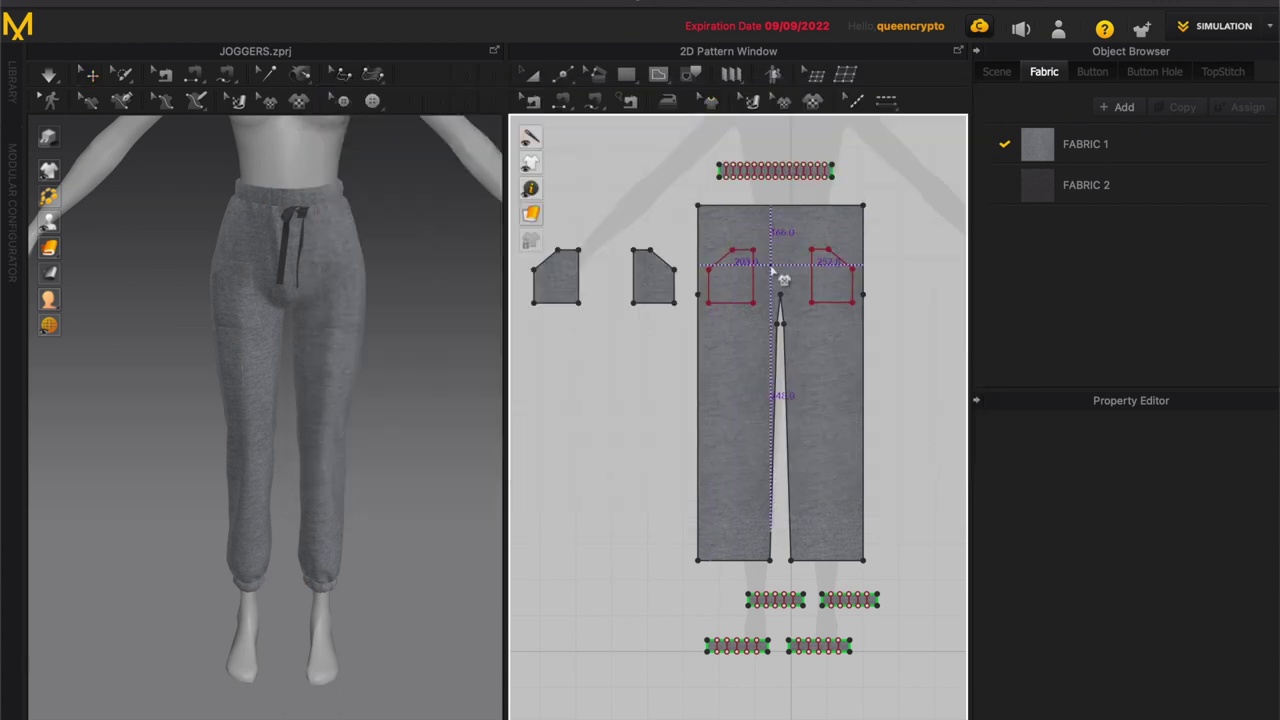
left_click(771, 270)
left_click(592, 530)
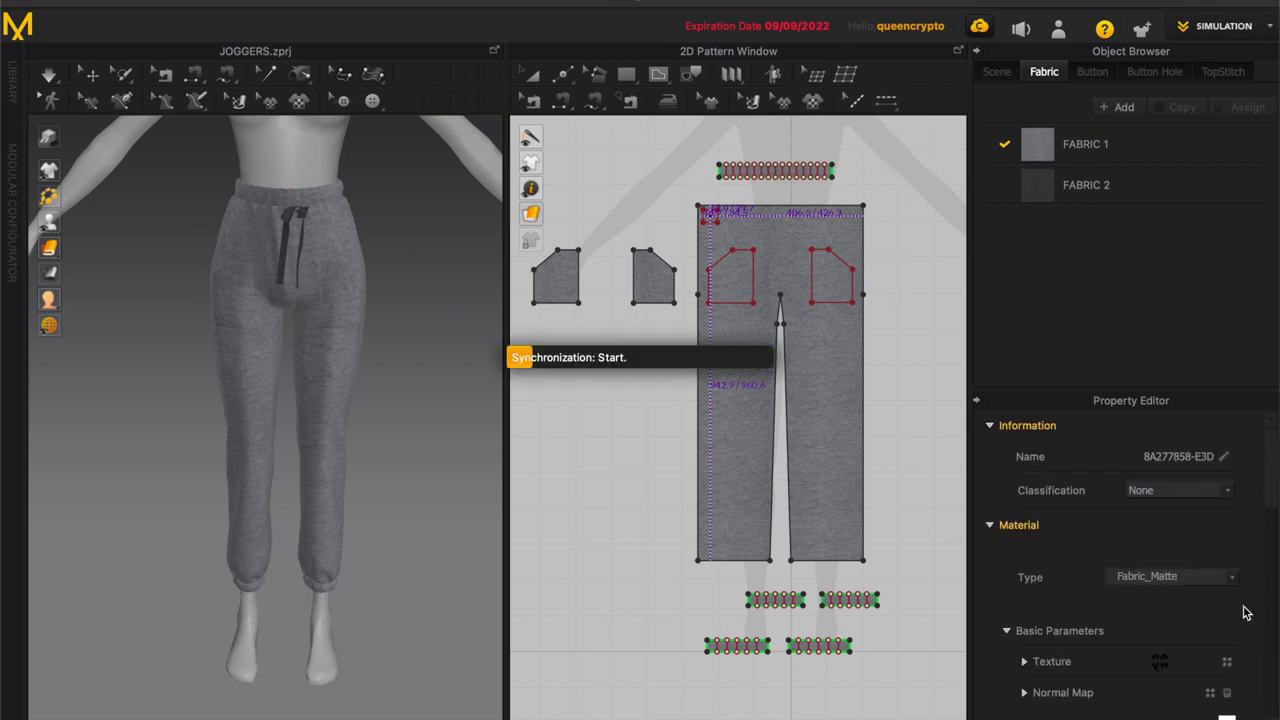
left_click(628, 422)
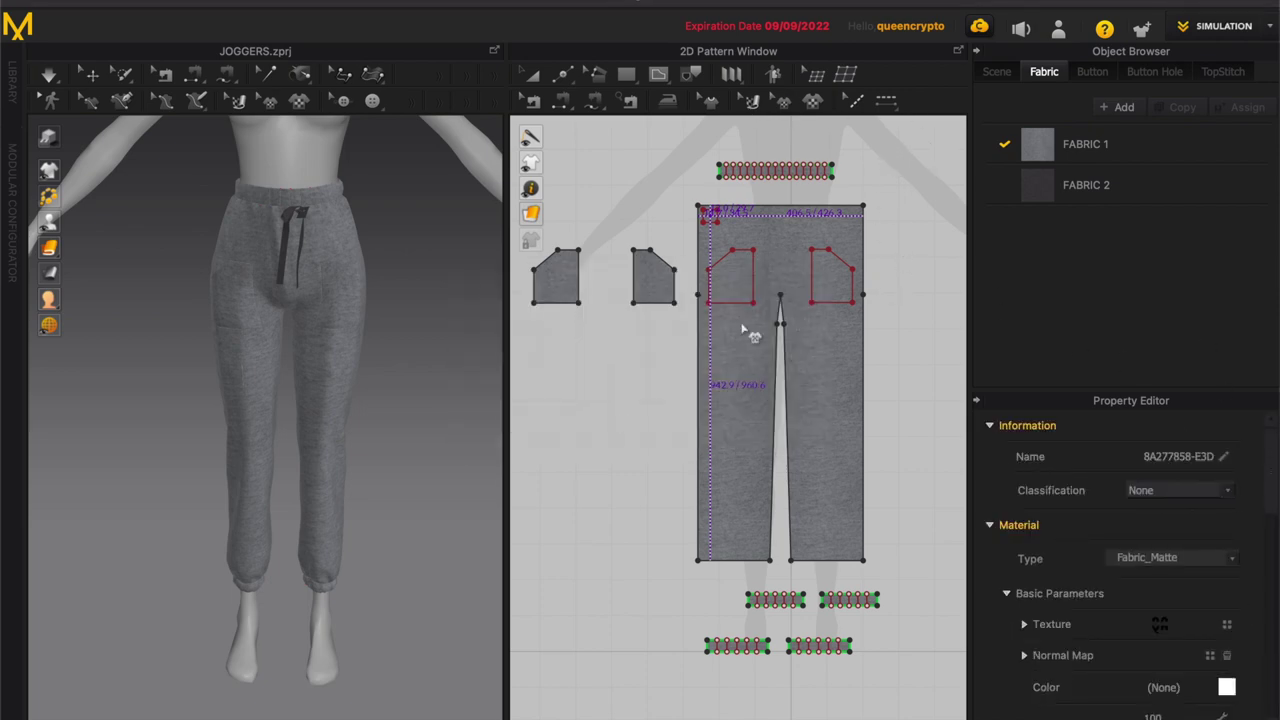
Step: Enlarge the QA logo graphic and position it on the upper front trouser panel, just above a pocket outline
scroll(730, 215, "up", 5)
left_click(672, 228)
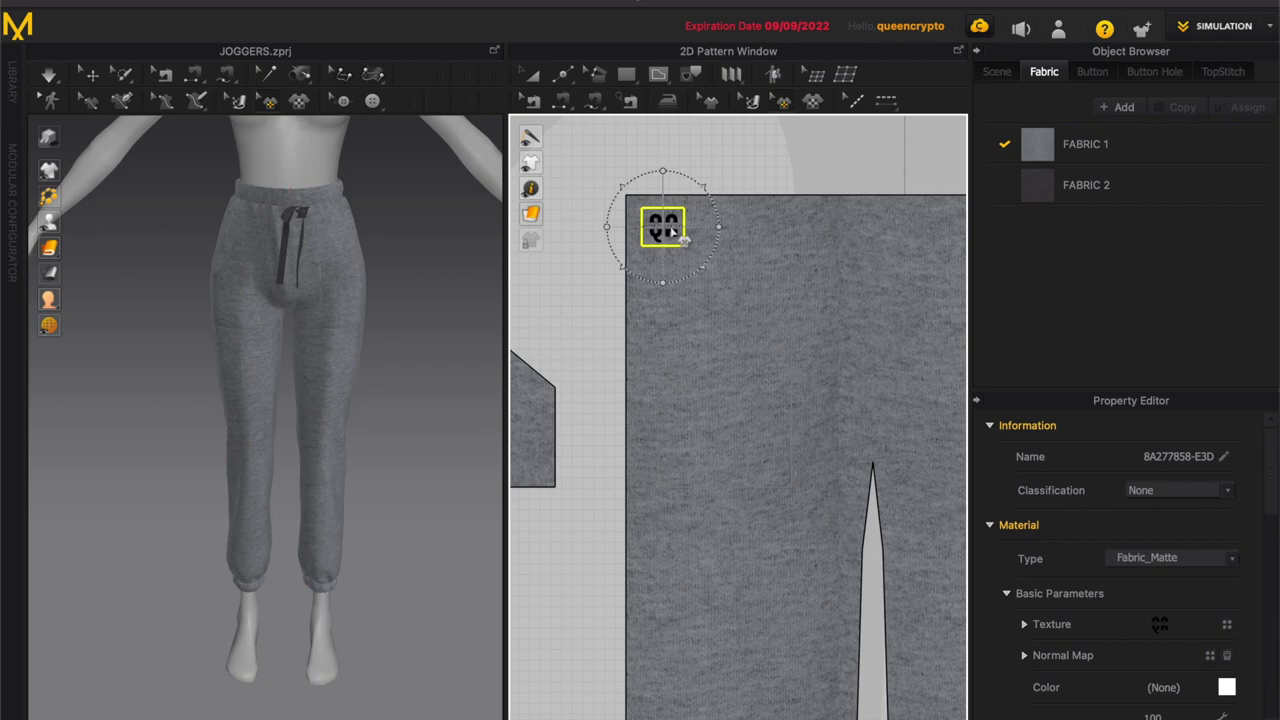
left_click_drag(700, 265, 789, 335)
scroll(636, 315, "down", 3)
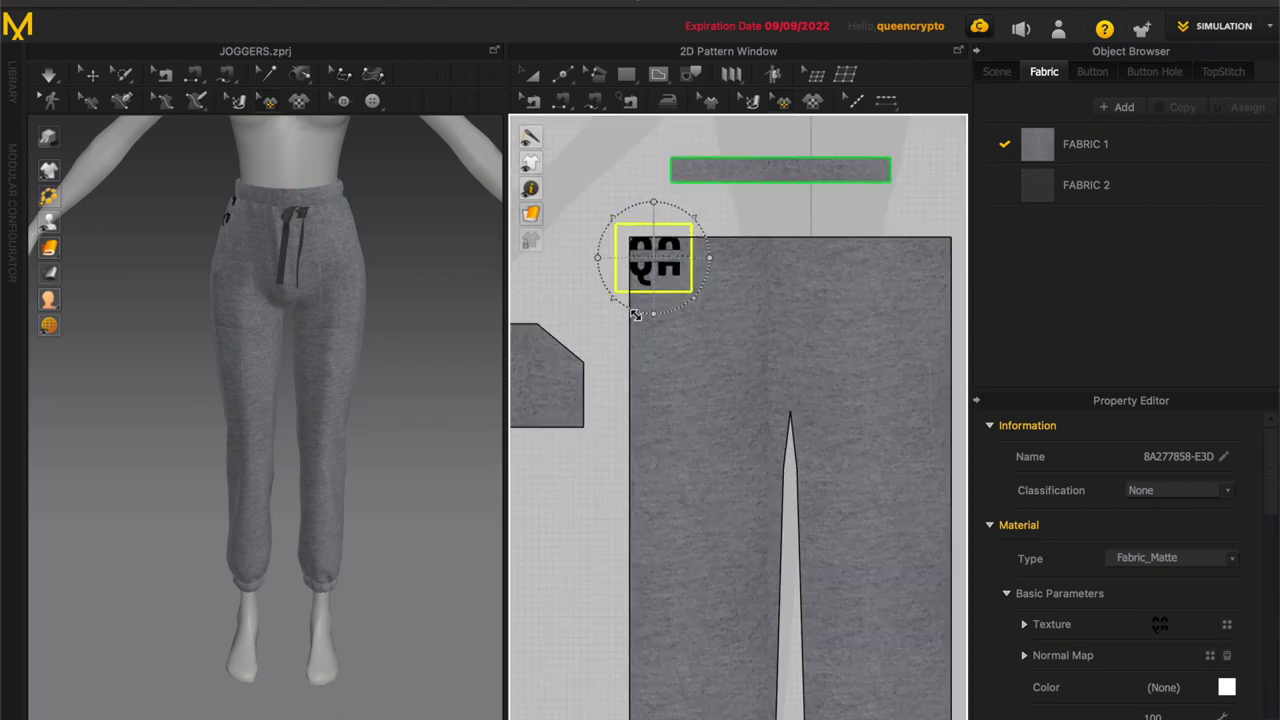
left_click_drag(648, 262, 737, 309)
scroll(634, 211, "down", 4)
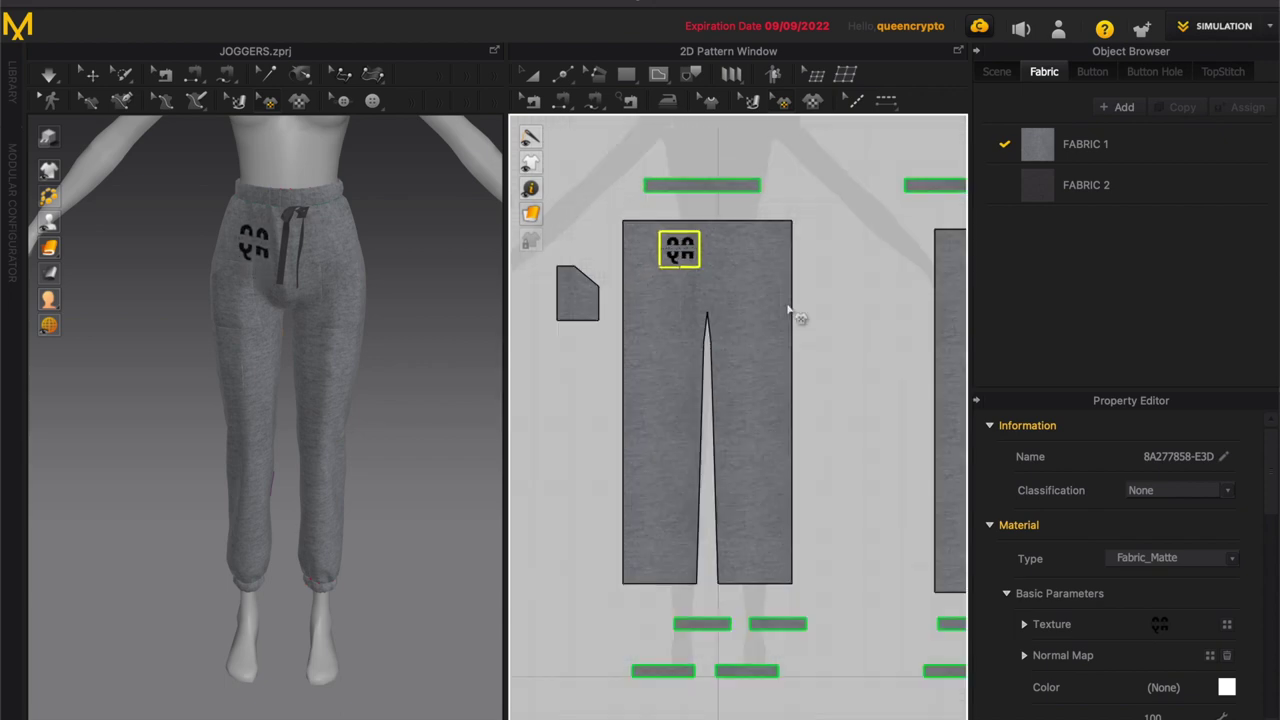
left_click(686, 252)
left_click_drag(718, 286, 675, 256)
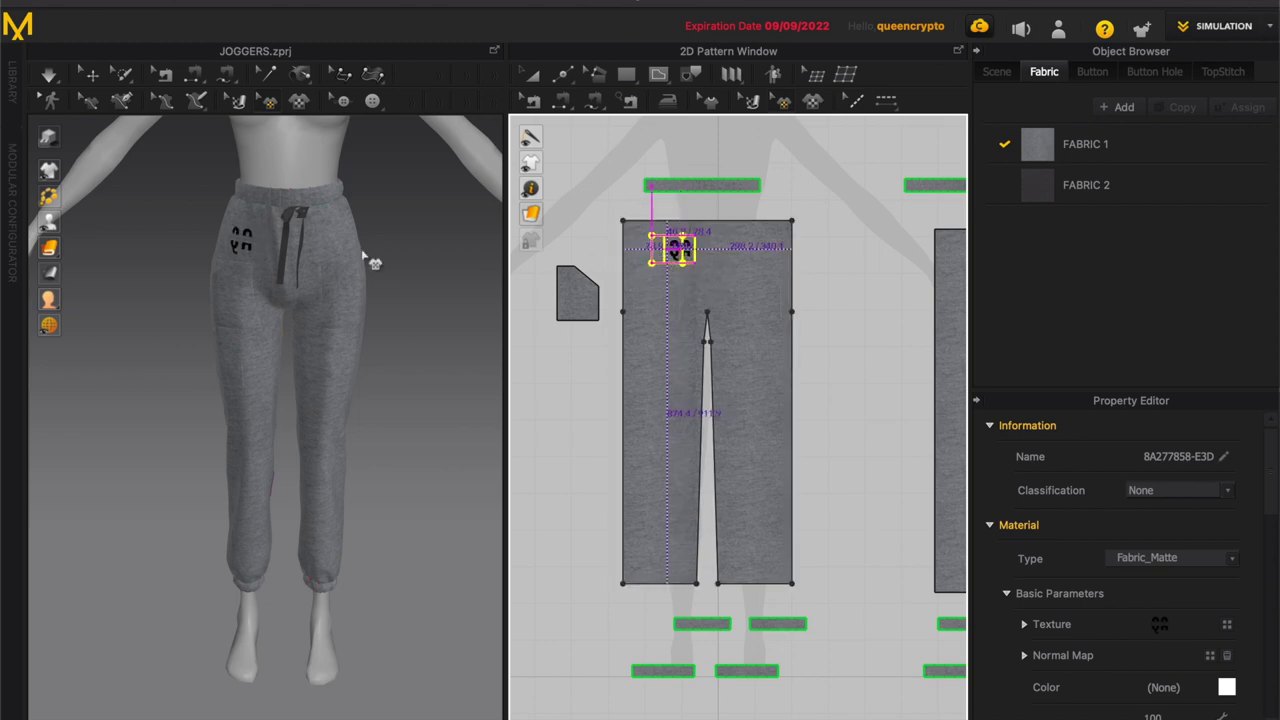
Step: Examine the QA logo, drawstring and waistband on the avatar up close and from several angles
right_click_drag(206, 309, 403, 341)
scroll(208, 359, "up", 5)
middle_click_drag(403, 341, 427, 460)
scroll(416, 378, "up", 3)
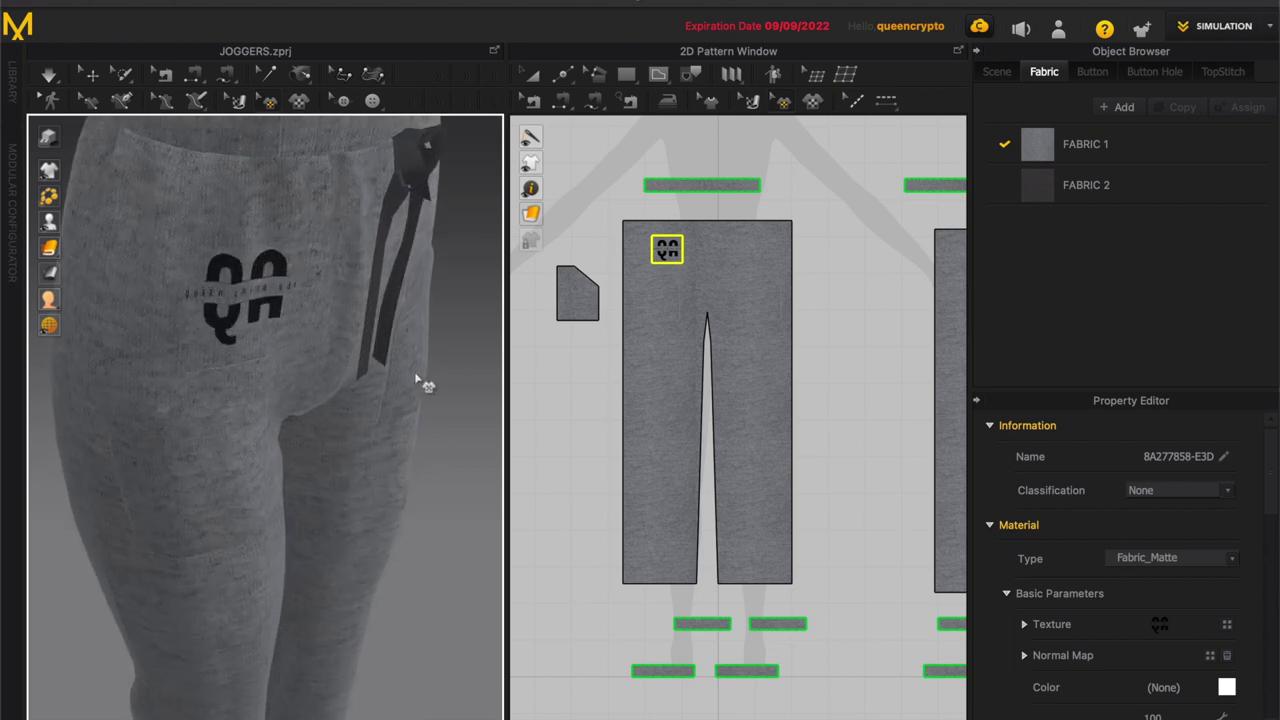
right_click_drag(416, 379, 432, 388)
middle_click_drag(452, 428, 484, 580)
scroll(331, 417, "up", 5)
right_click_drag(337, 423, 328, 403)
scroll(335, 412, "down", 10)
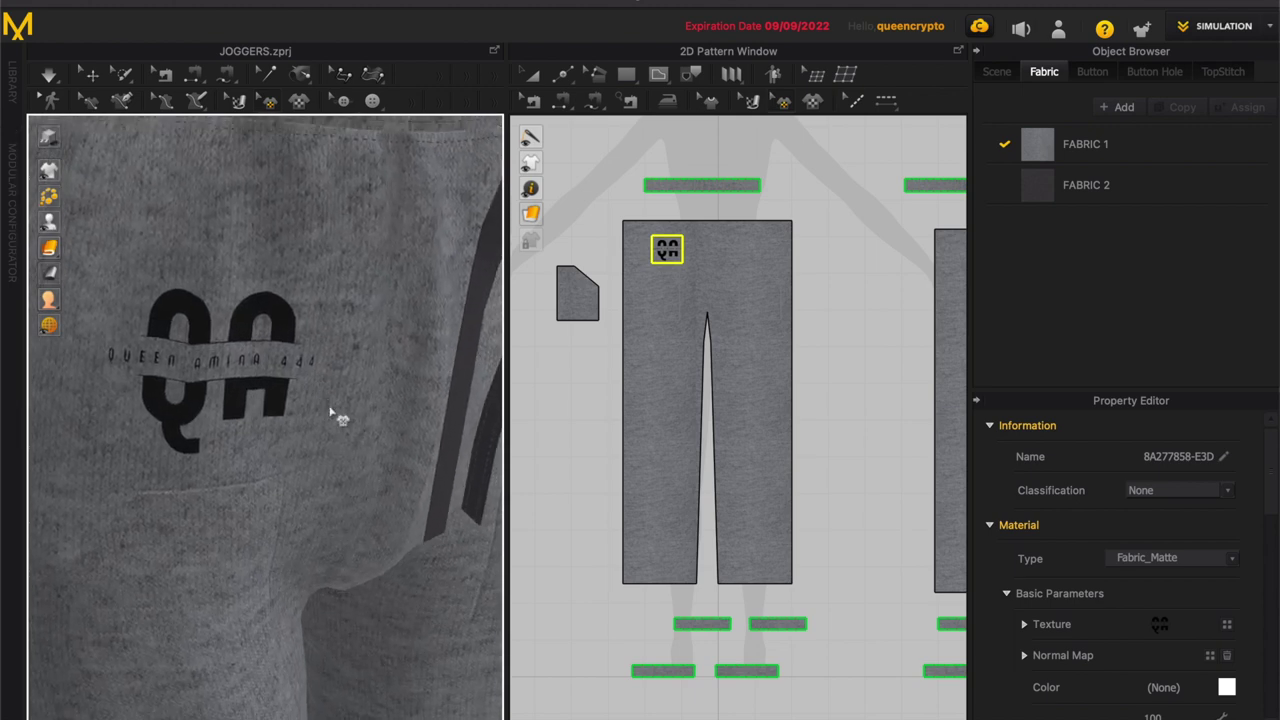
scroll(370, 445, "down", 5)
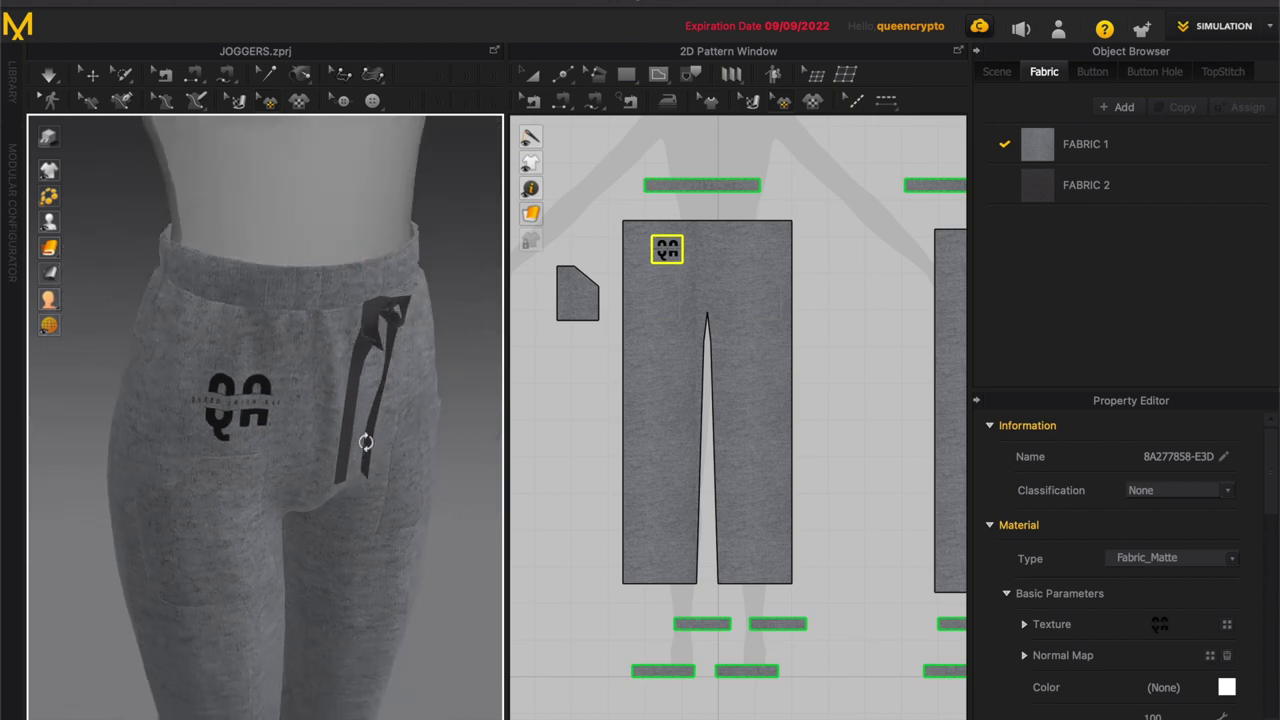
right_click_drag(371, 449, 415, 477)
left_click(416, 475)
middle_click_drag(419, 456, 425, 358)
scroll(425, 359, "down", 3)
right_click_drag(411, 377, 411, 386)
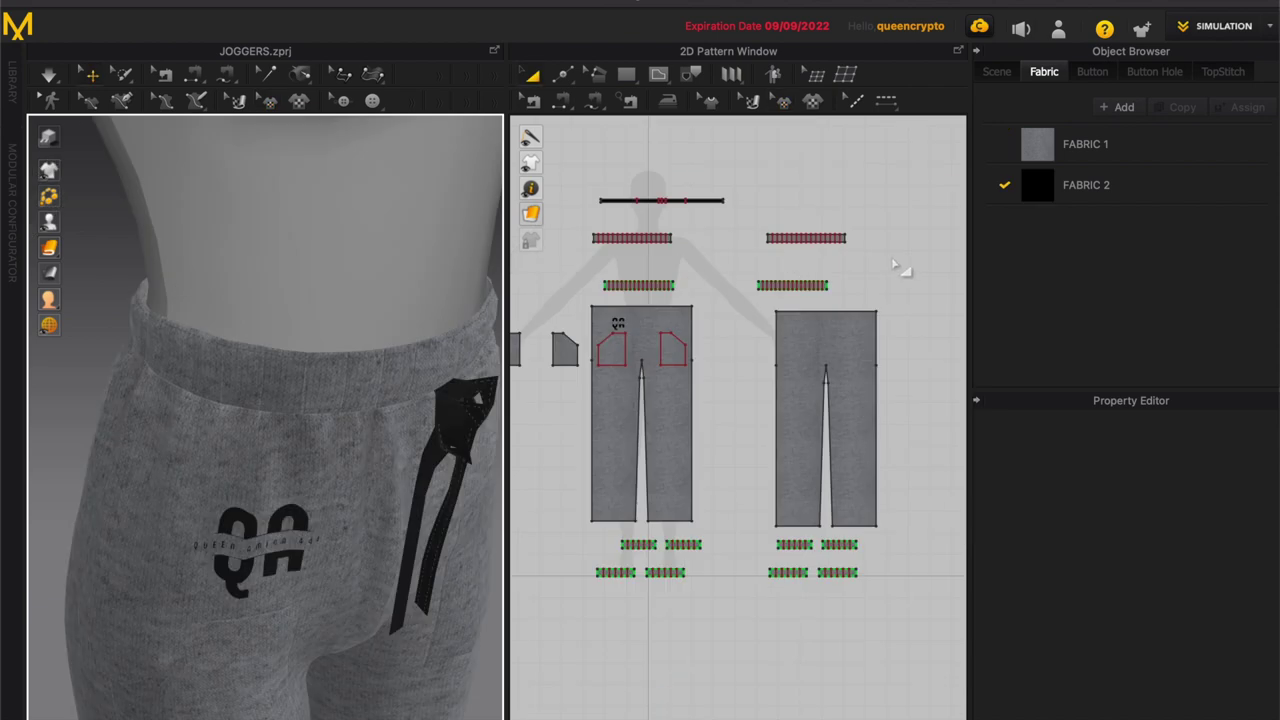
Step: Try an additional rendering thickness of 10 on the uppermost front and back waistband strips, then settle on 2
left_click_drag(950, 224, 578, 252)
left_click(1171, 638)
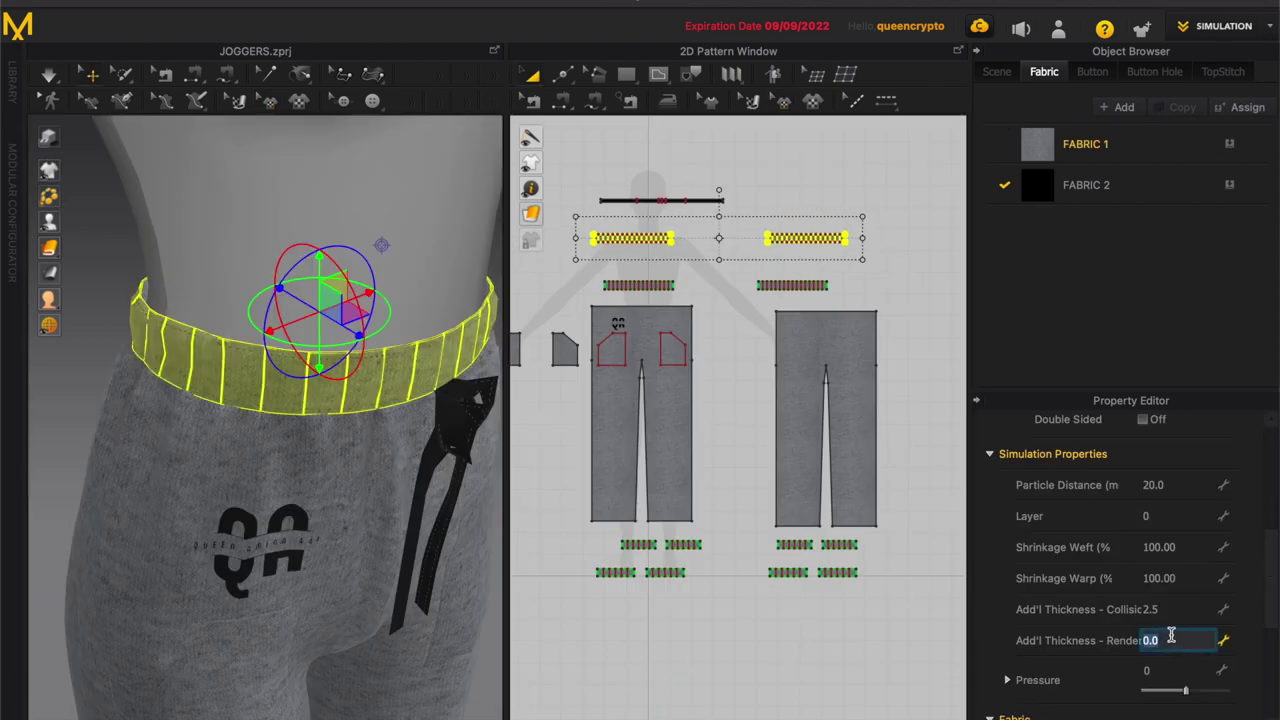
type("10")
key("Return")
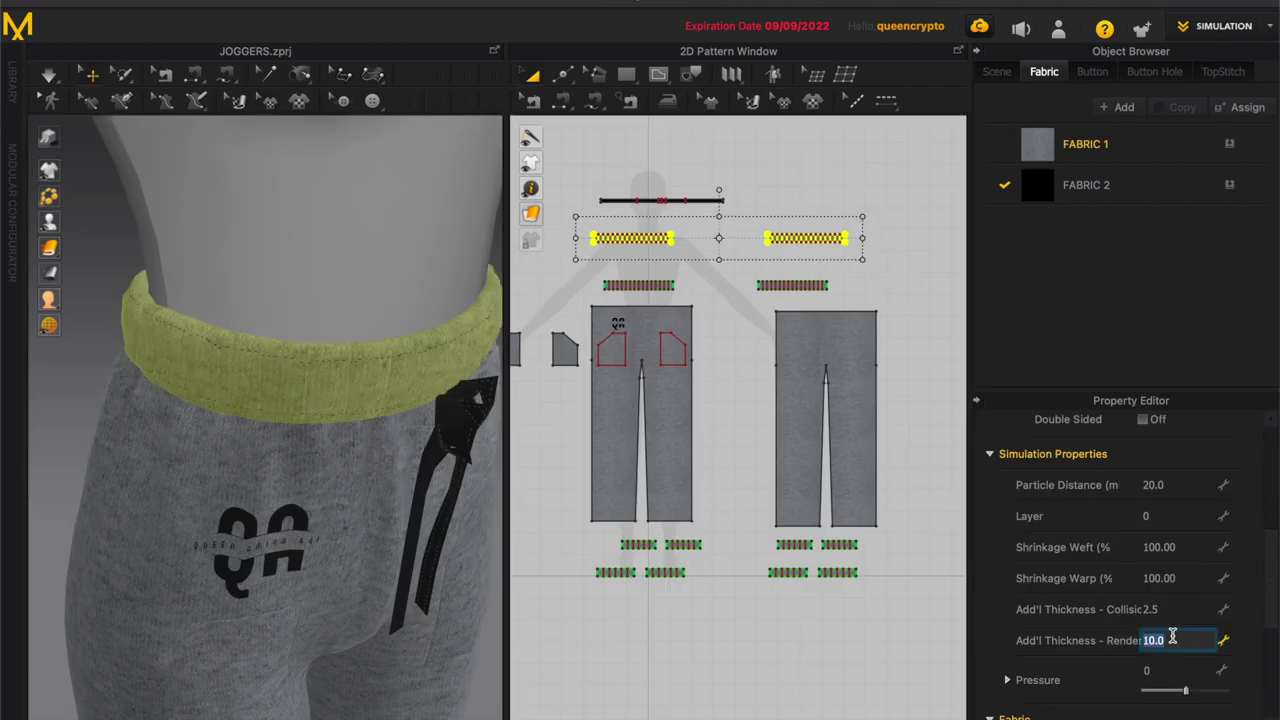
type("2")
key("Return")
scroll(356, 565, "down", 1)
Step: Deselect the waistband strips and simulate the joggers, checking how the trousers drape from waist to cuffs
left_click(151, 338)
left_click(131, 260)
key("space")
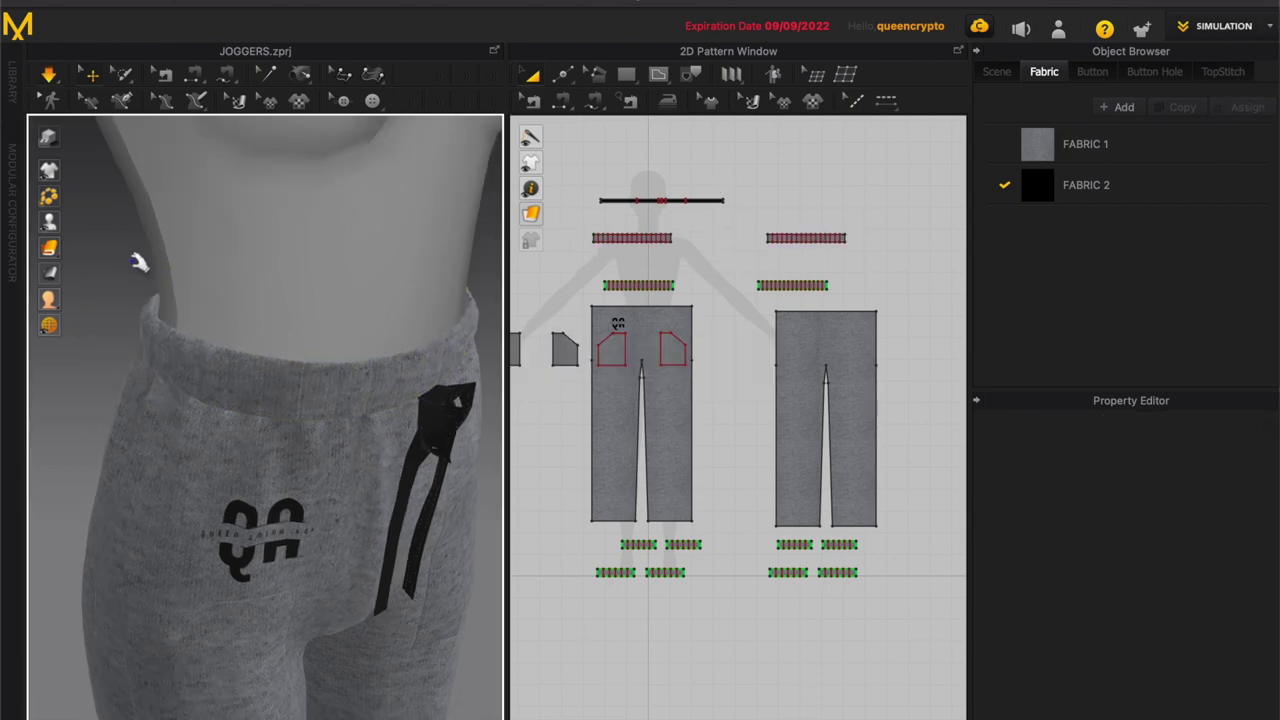
right_click_drag(257, 354, 227, 345)
scroll(233, 349, "down", 3)
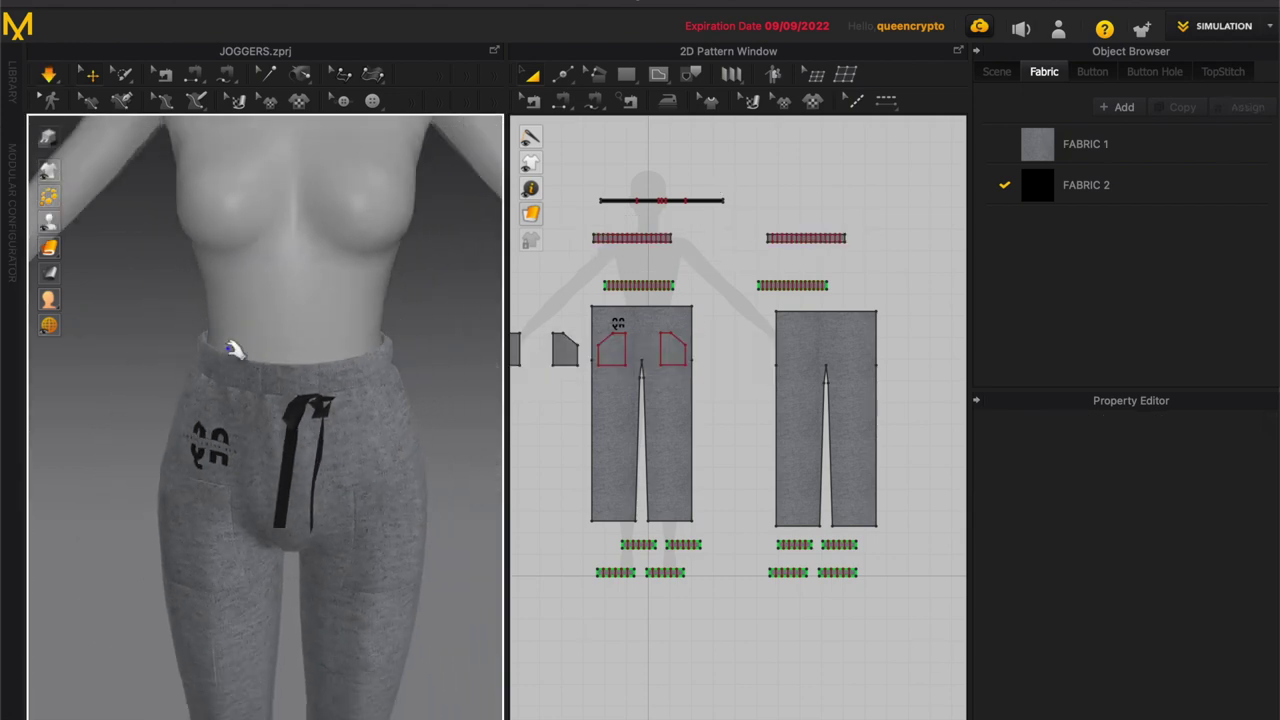
middle_click_drag(207, 462, 217, 299)
scroll(218, 325, "down", 5)
middle_click_drag(186, 462, 183, 367)
right_click_drag(345, 618, 344, 615)
Step: Set the additional rendering thickness of the four lowest cuff strips to 2 and switch to the Edit Sewing tool
left_click_drag(880, 605, 588, 558)
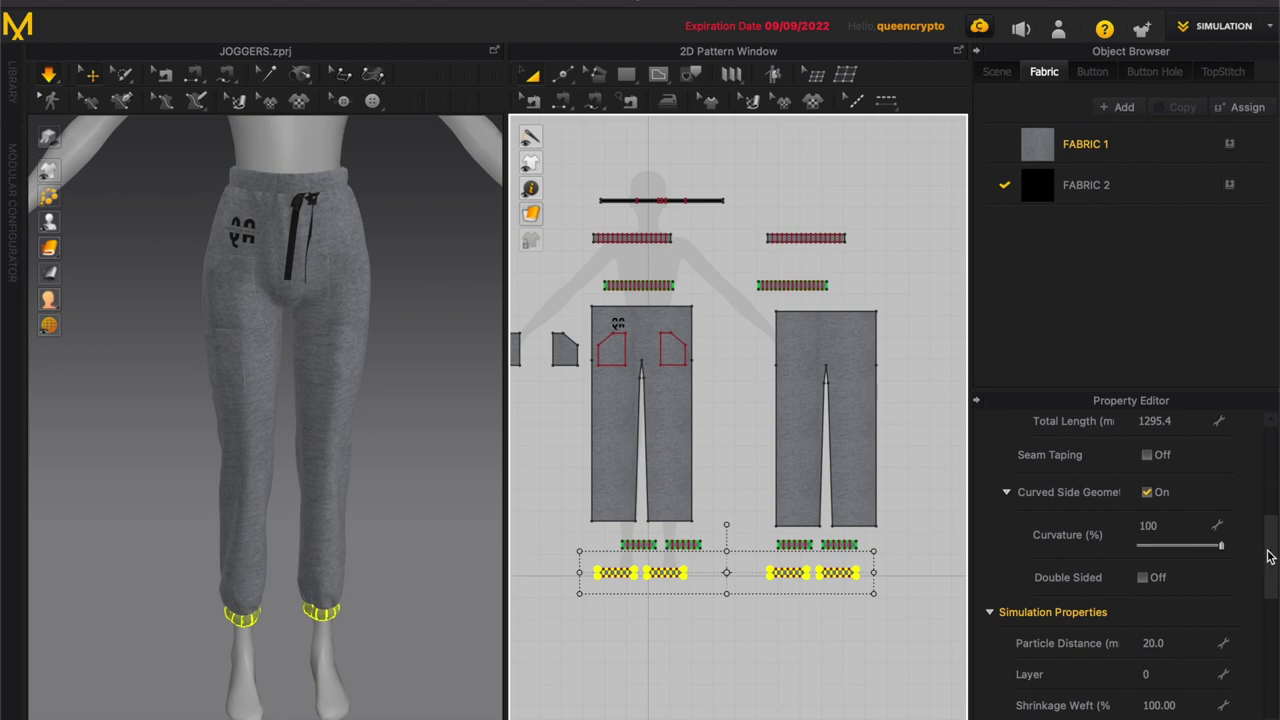
scroll(1262, 568, "down", 5)
left_click(1172, 653)
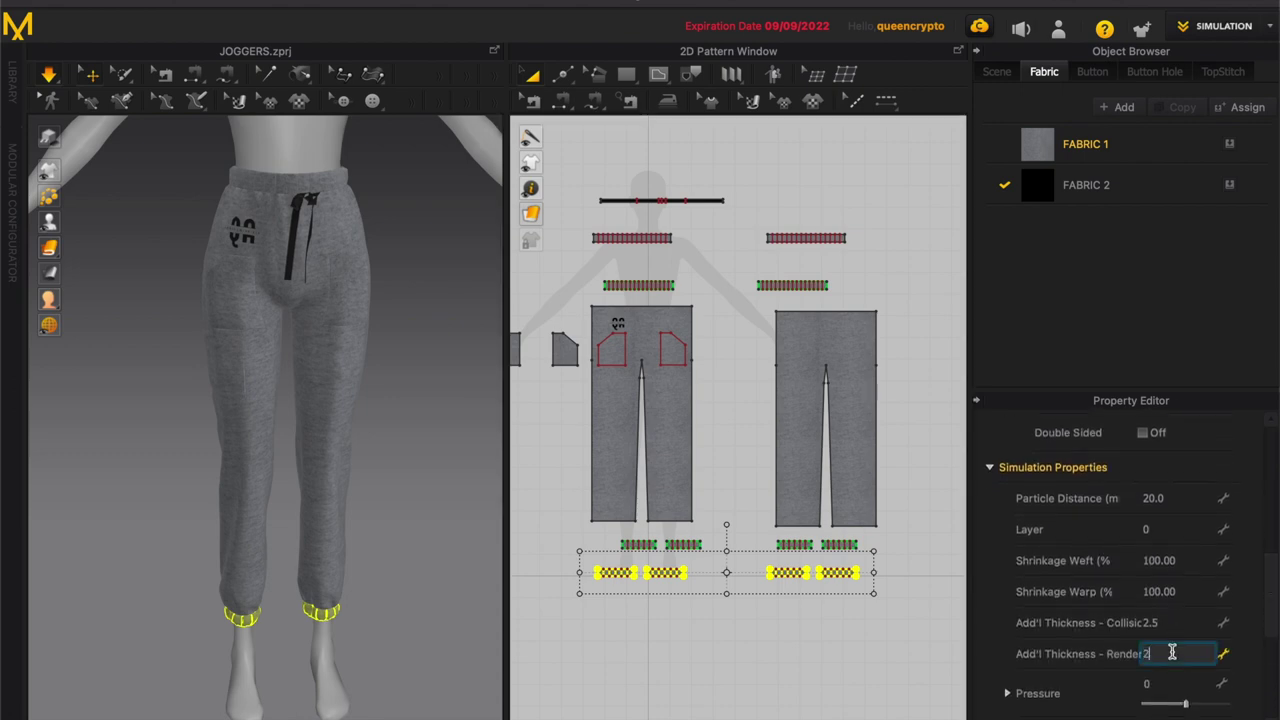
key("Return")
left_click(366, 630)
key("b")
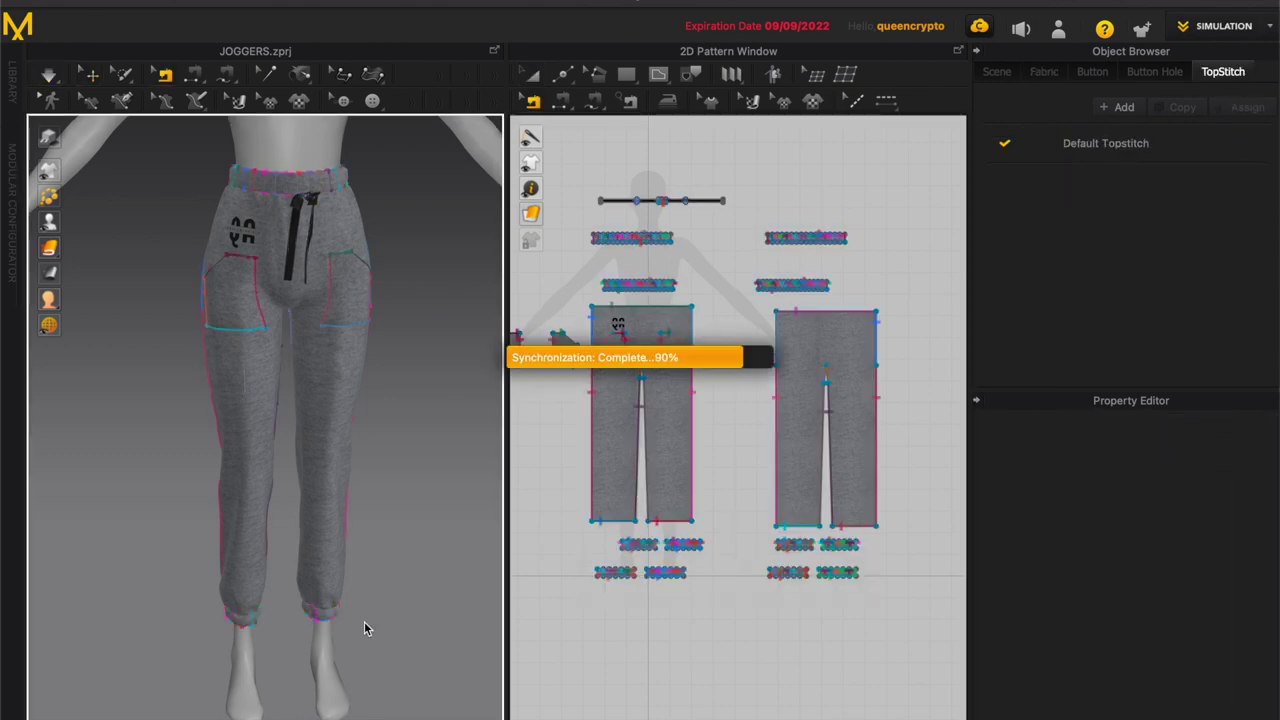
Step: Simulate the joggers with the thickened cuffs and check how they fit from waist to ankles
key("space")
scroll(369, 626, "up", 3)
scroll(372, 620, "down", 2)
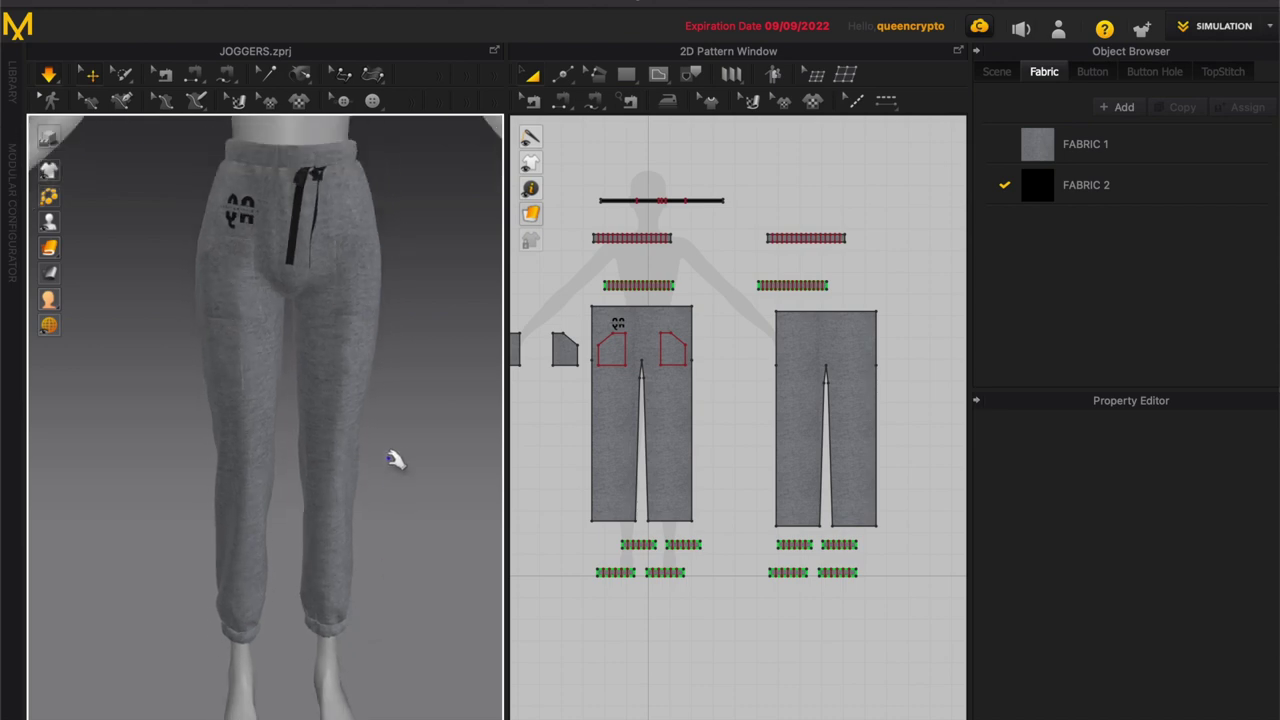
scroll(377, 460, "down", 3)
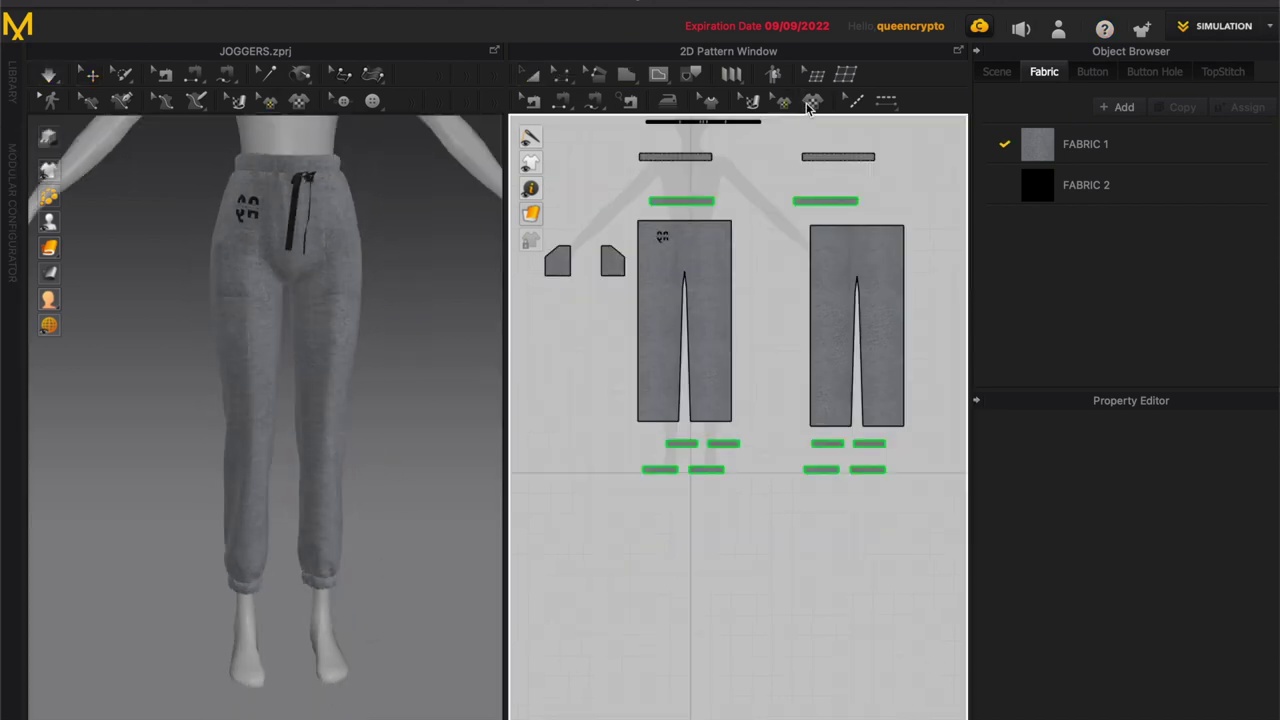
Step: Add the script graphic 85D21D7A-4BE2-4C81-A551-41C69C801DF2.png, 49.6 mm wide, to the front panel on the avatar's left leg
left_click(806, 101)
left_click(528, 187)
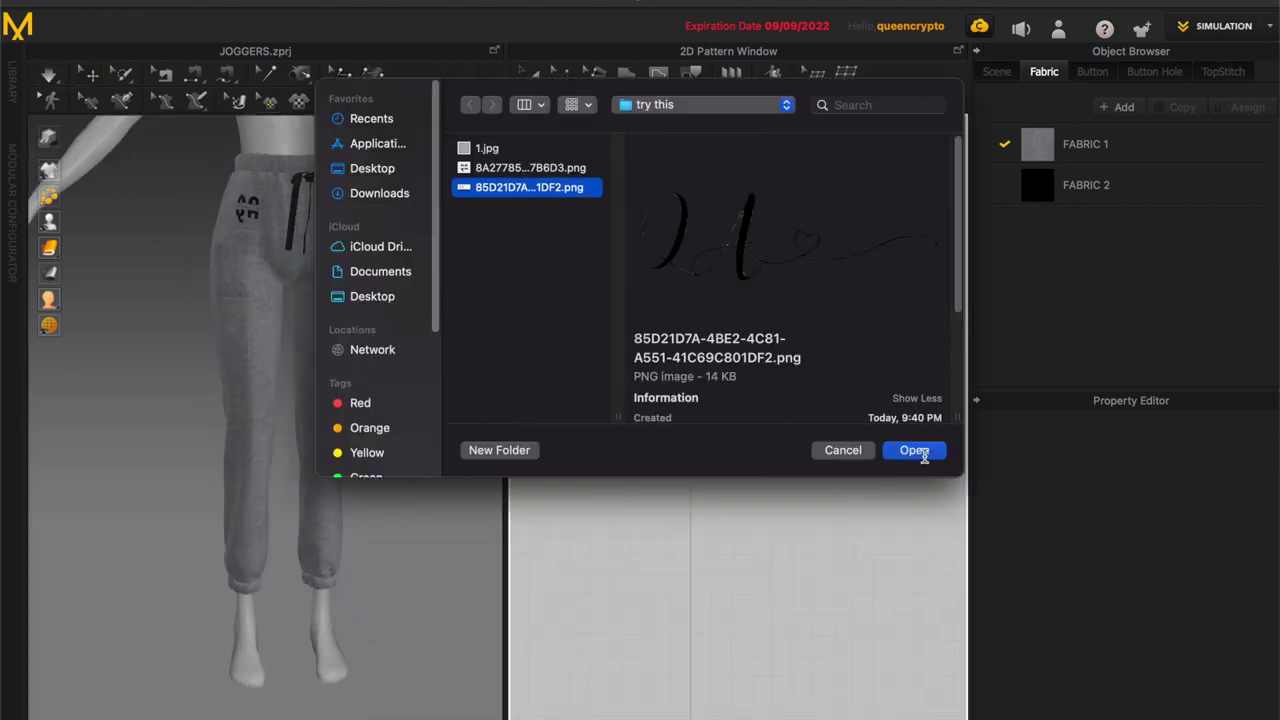
left_click(914, 450)
left_click(727, 319)
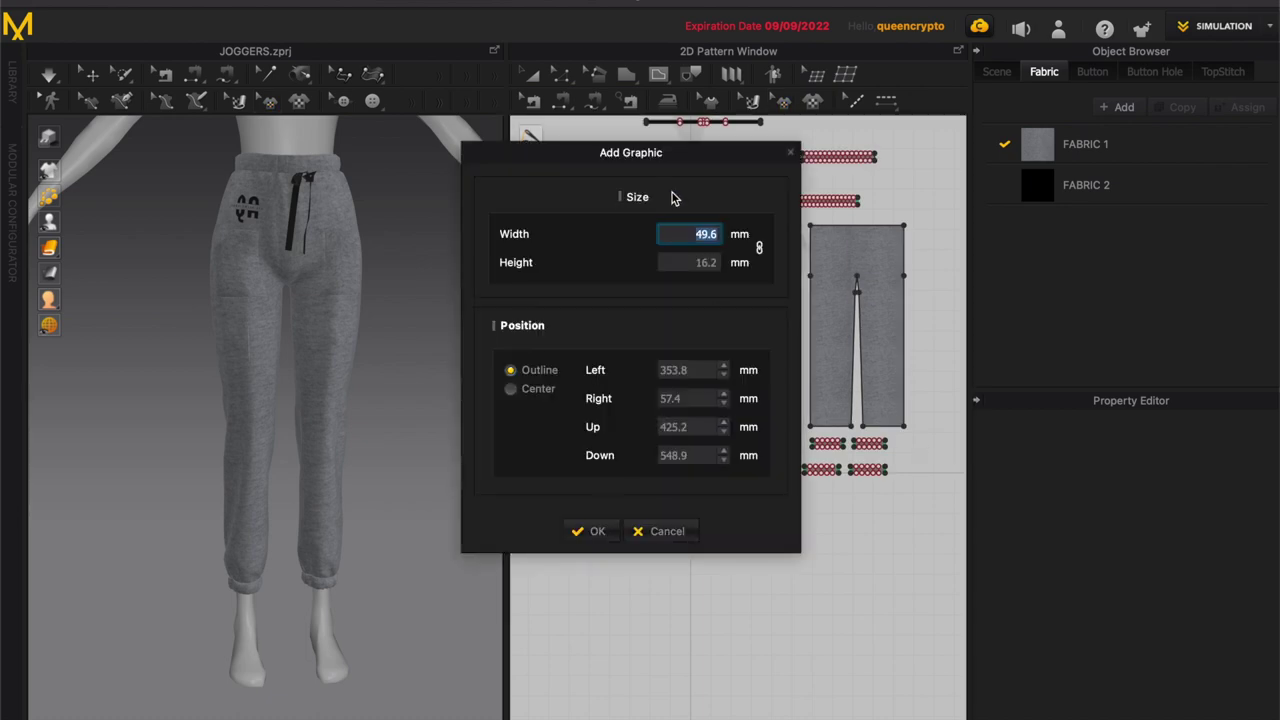
left_click(597, 533)
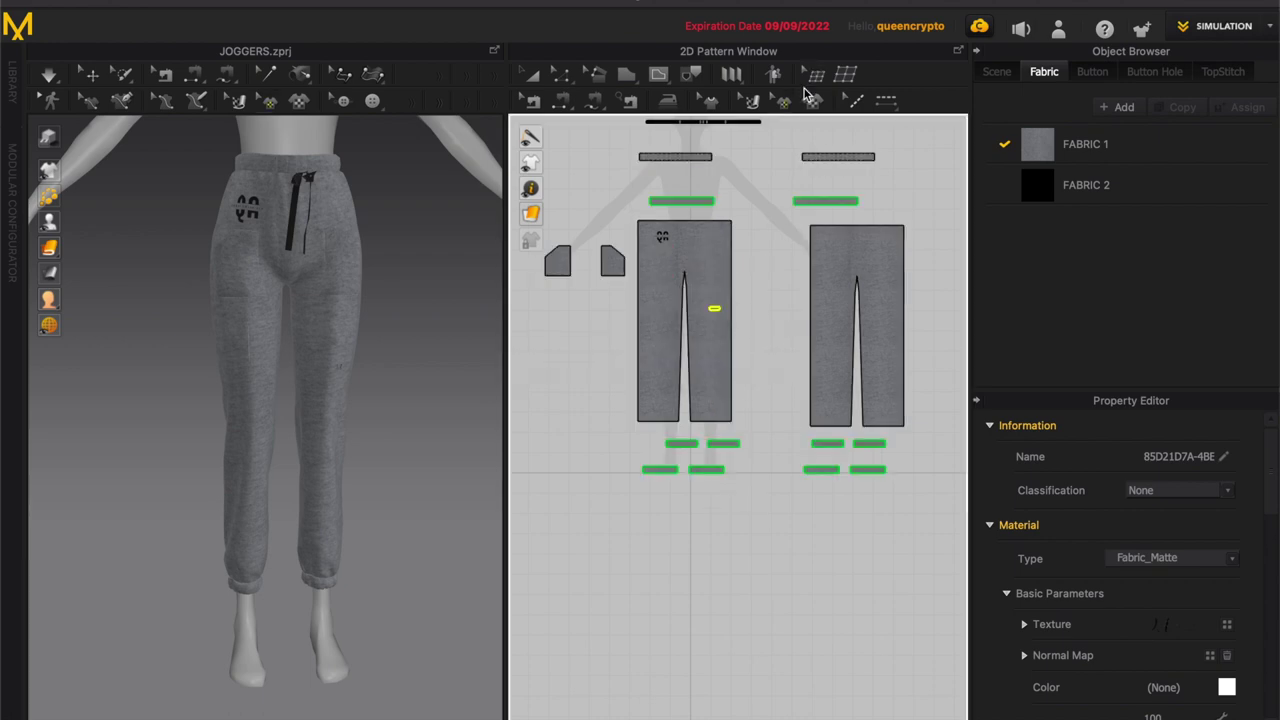
Step: Enlarge the script graphic until it spans the full width of the front left leg, and simulate the trousers
left_click(812, 102)
left_click(844, 446)
scroll(714, 330, "up", 6)
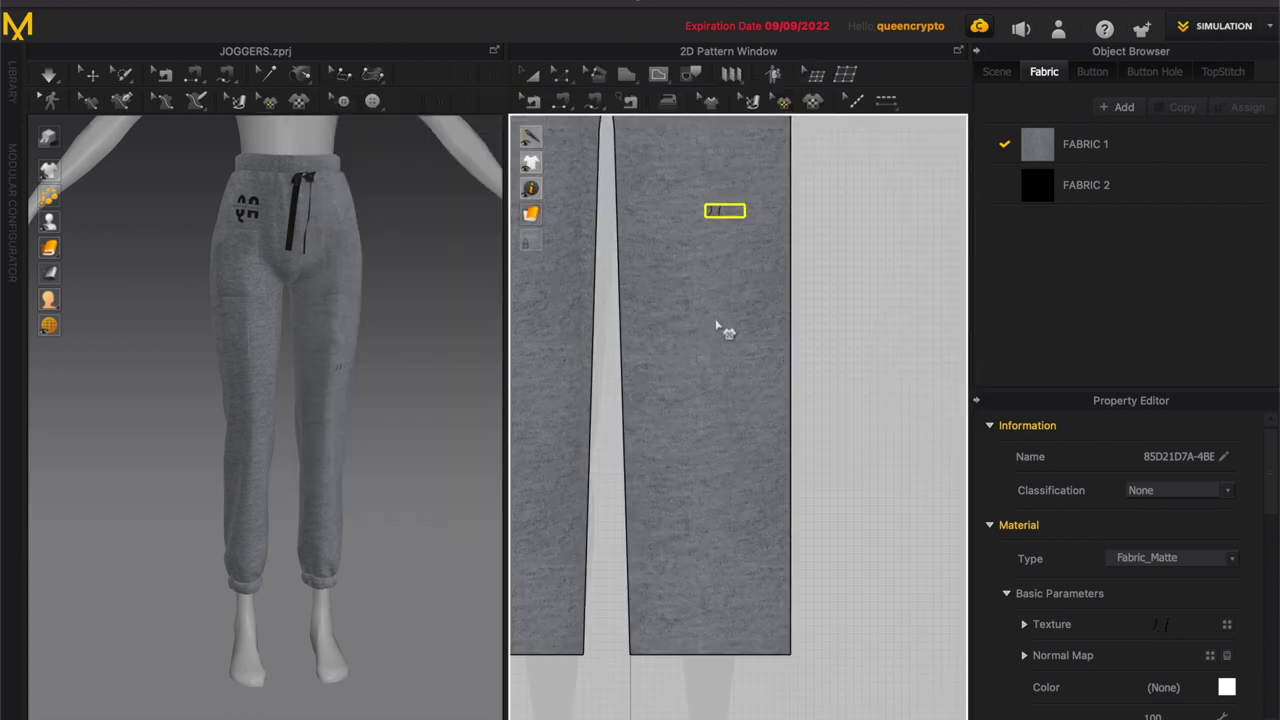
left_click_drag(720, 213, 874, 360)
scroll(362, 410, "up", 5)
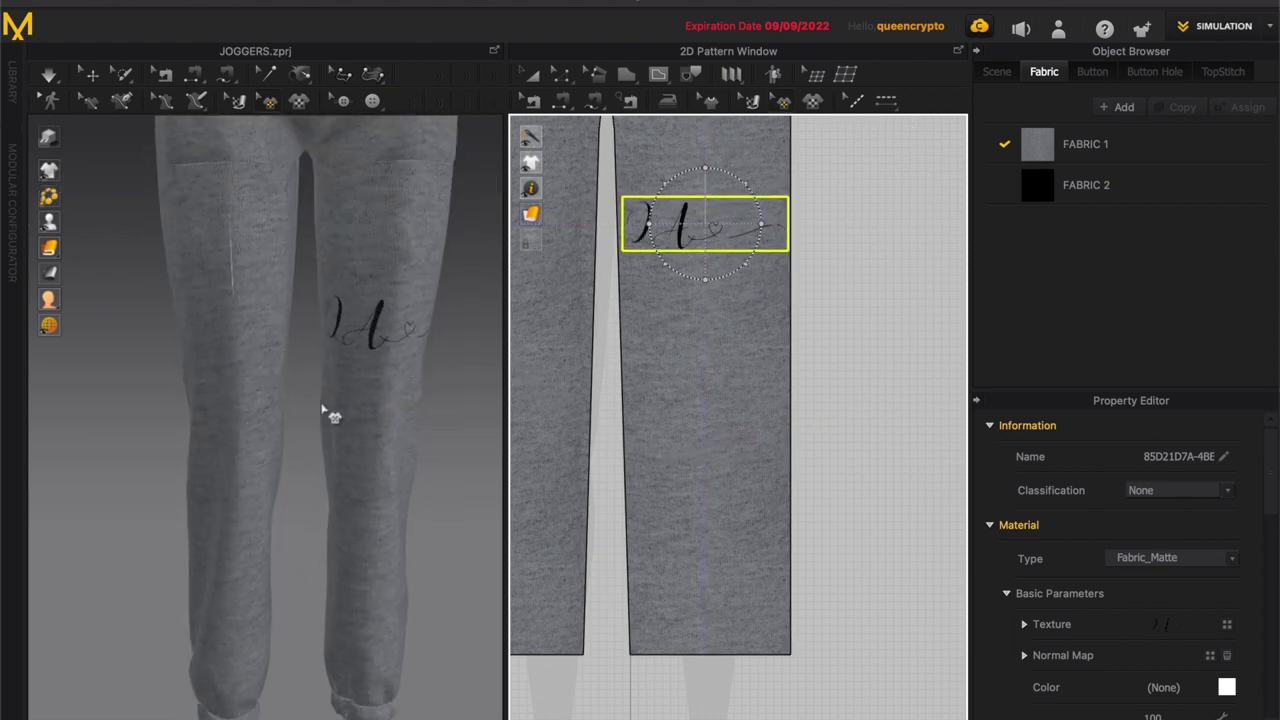
middle_click_drag(309, 402, 238, 415)
left_click(238, 415)
key("space")
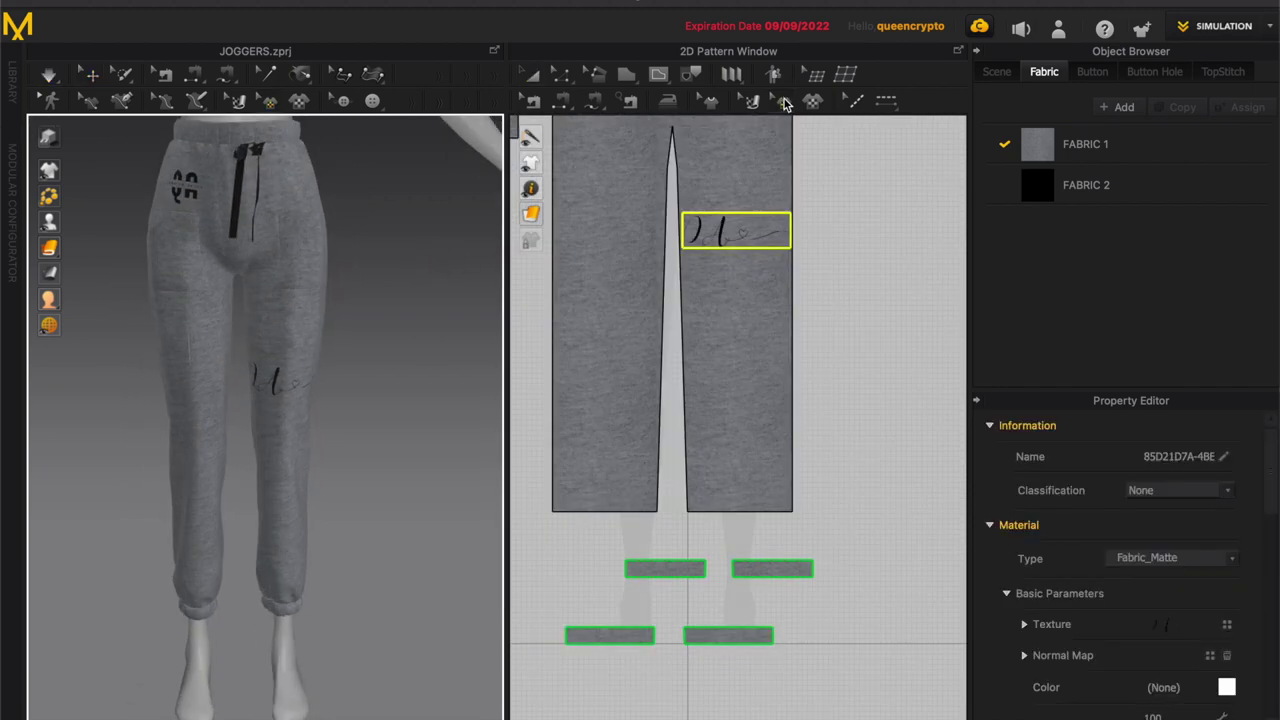
Step: Rotate the script graphic so it runs lengthwise down the left thigh, and check it on the avatar
left_click(784, 104)
mouse_move(703, 181)
left_mouse_down()
mouse_move(789, 192)
mouse_move(706, 190)
left_mouse_up()
left_click_drag(775, 270, 785, 282)
mouse_move(410, 276)
right_mouse_down()
mouse_move(378, 277)
mouse_move(422, 277)
mouse_move(402, 297)
right_mouse_up()
scroll(423, 281, "up", 5)
scroll(423, 280, "down", 3)
scroll(417, 287, "down", 4)
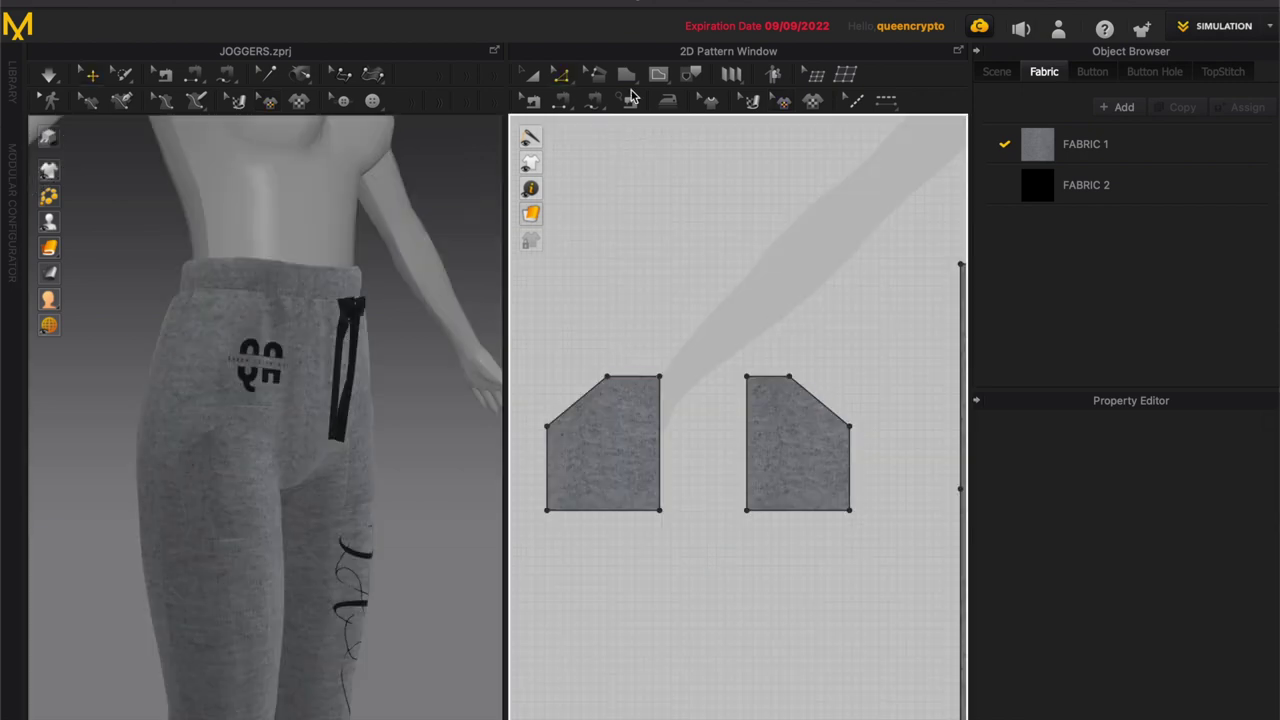
Step: Draw an internal line about 122.5 mm long inside the avatar's right pocket, roughly parallel to its slanted opening
left_click(658, 74)
scroll(646, 371, "up", 2)
left_click(632, 380)
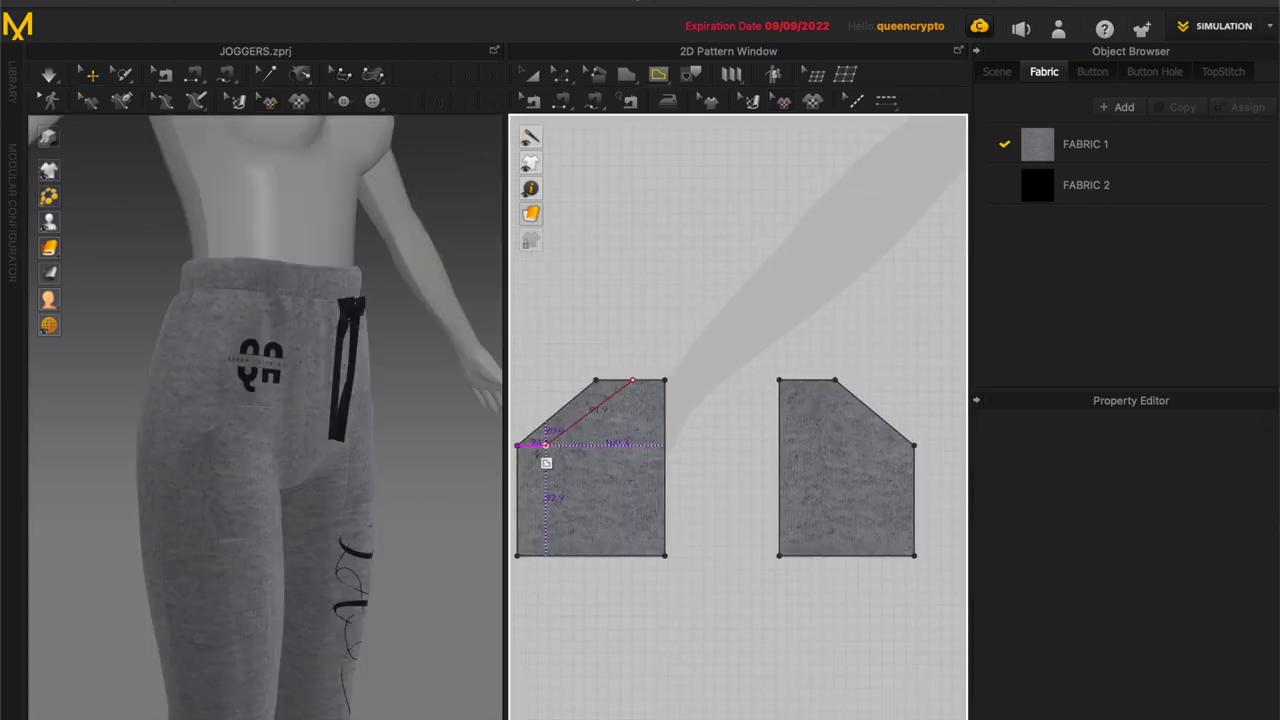
double_click(517, 467)
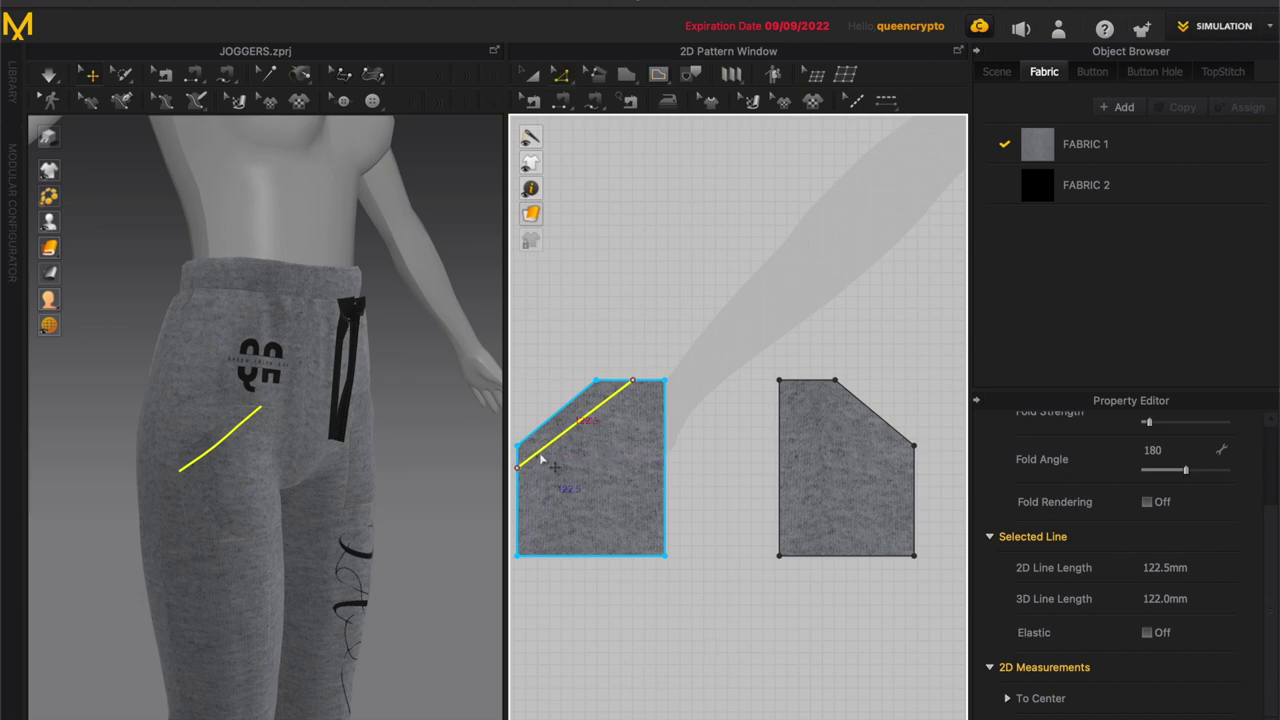
Step: Mirror-paste the slanted internal line onto the other pocket and fit its upper end to the pocket's top edge
right_click(540, 456)
left_click(587, 514)
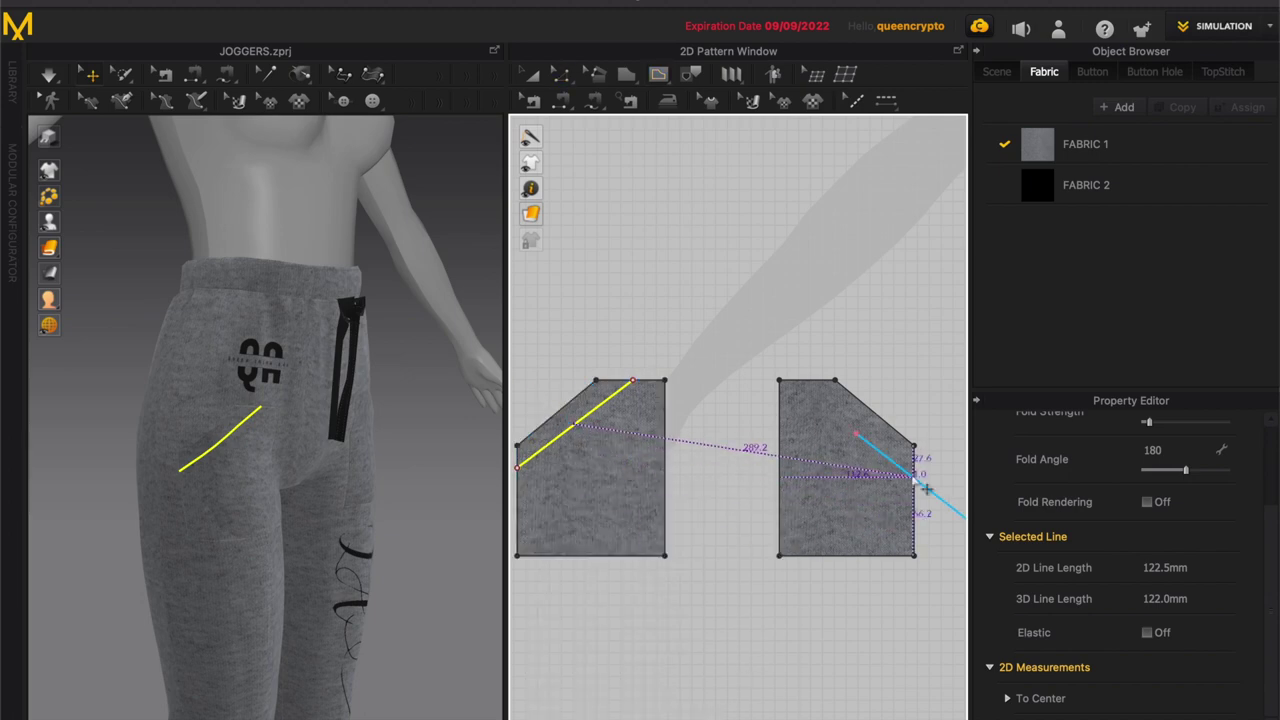
left_click(862, 432)
scroll(868, 415, "up", 5)
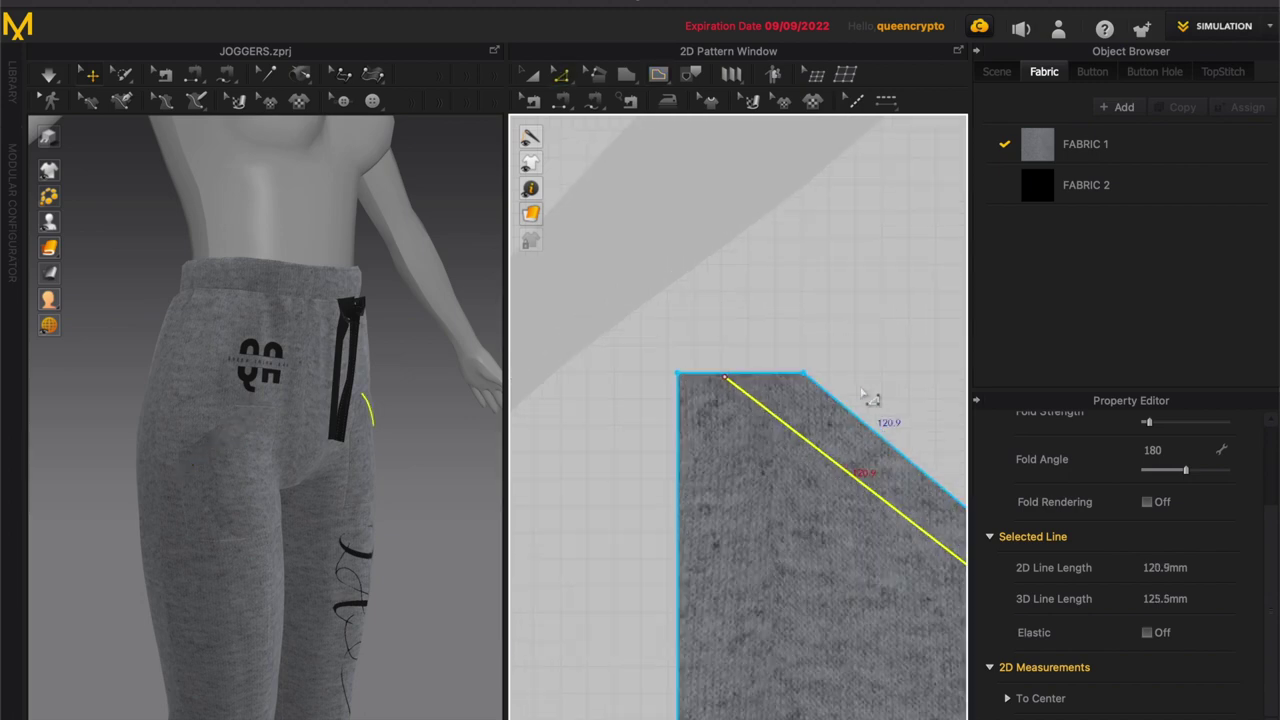
left_click_drag(657, 386, 659, 383)
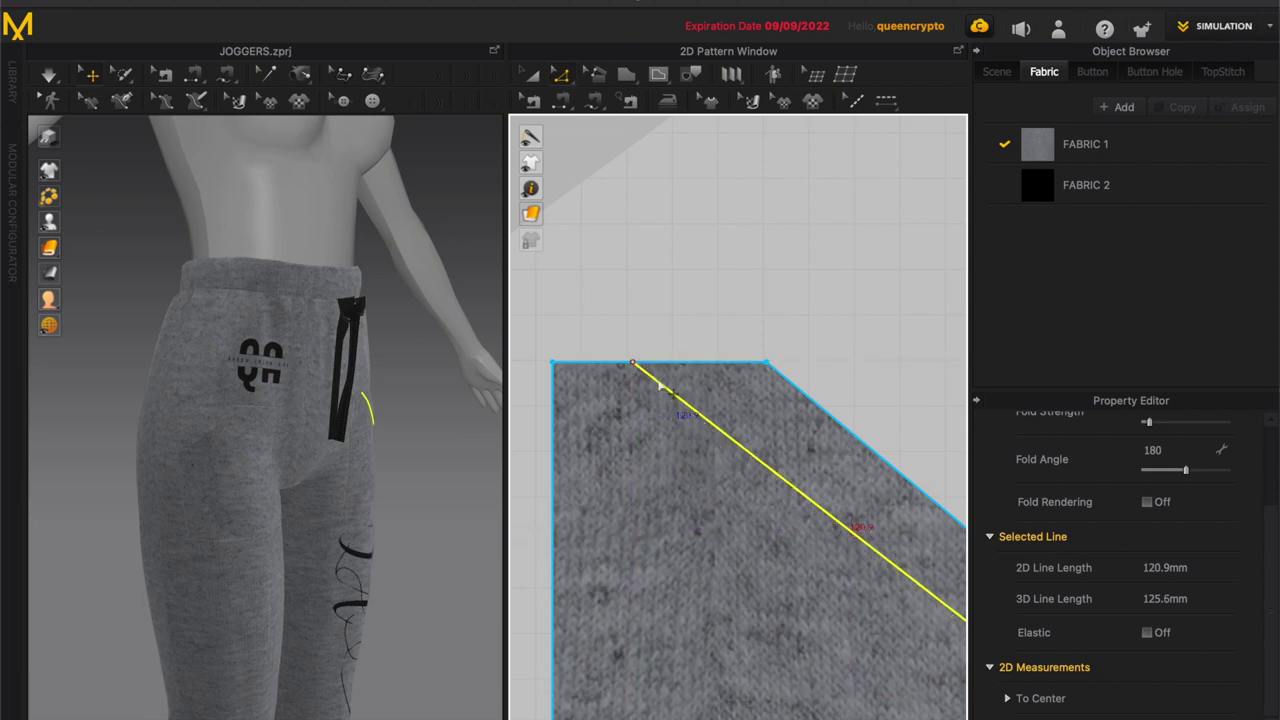
scroll(662, 385, "down", 5)
scroll(814, 483, "up", 6)
scroll(888, 557, "down", 8)
scroll(780, 555, "down", 5)
scroll(494, 560, "up", 3)
scroll(516, 560, "up", 5)
scroll(545, 554, "down", 4)
Step: Cut and sew both pockets along their slanted internal lines to separate the opening strips
left_click(538, 528)
left_click(846, 513, "shift")
right_click(848, 512)
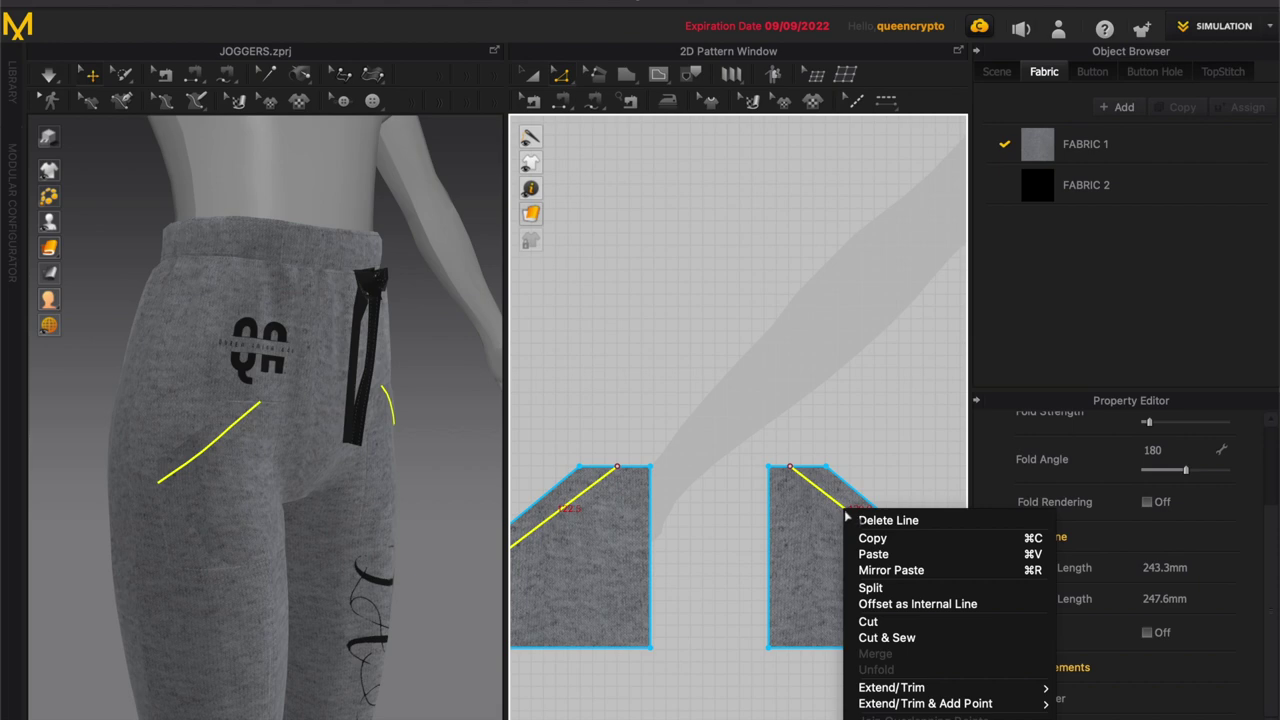
left_click(892, 642)
scroll(900, 651, "down", 1)
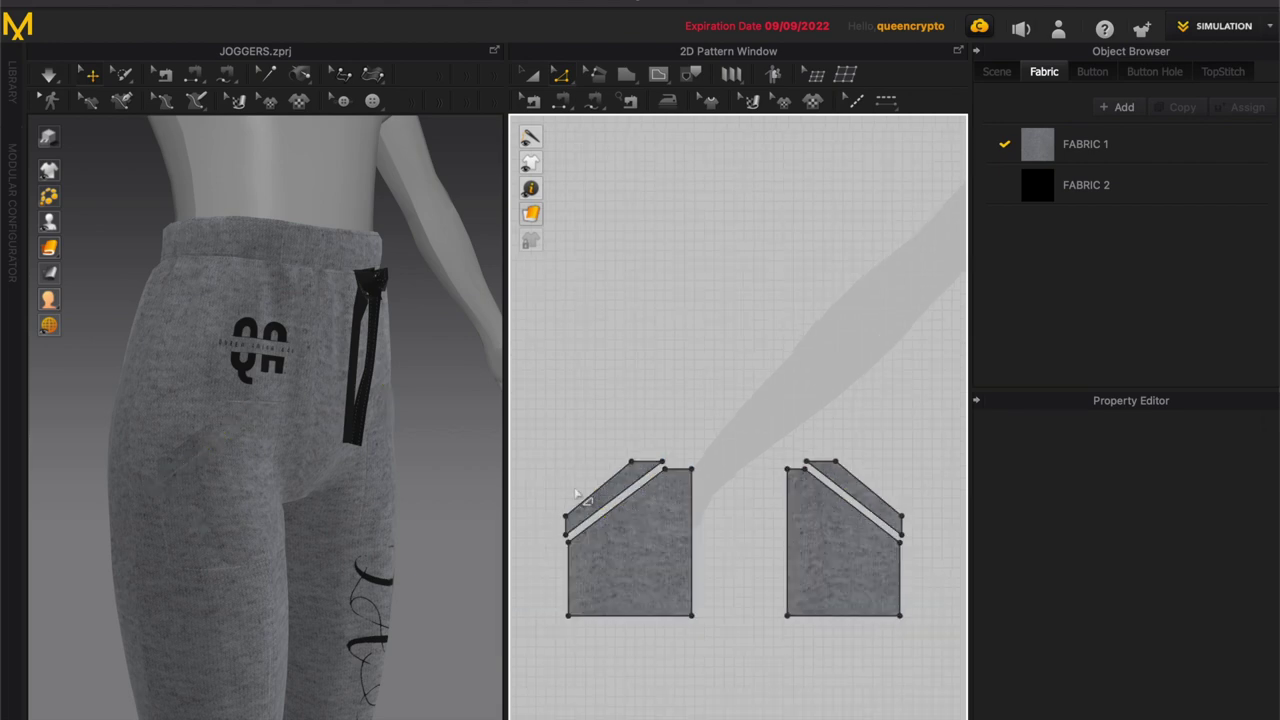
Step: Set the additional rendering thickness of the two slanted pocket strips to 2 and check the strip from the side
left_click(588, 497)
left_click(845, 495, "shift")
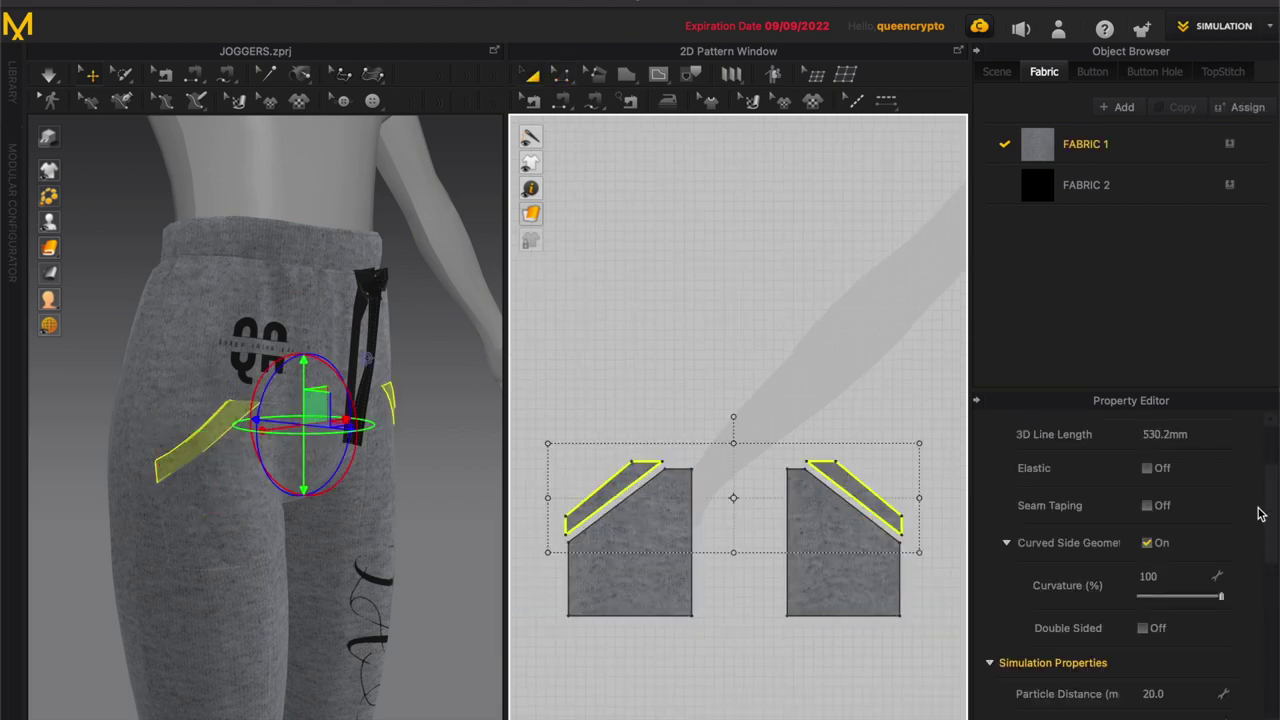
scroll(1273, 487, "up", 2)
scroll(1270, 520, "down", 8)
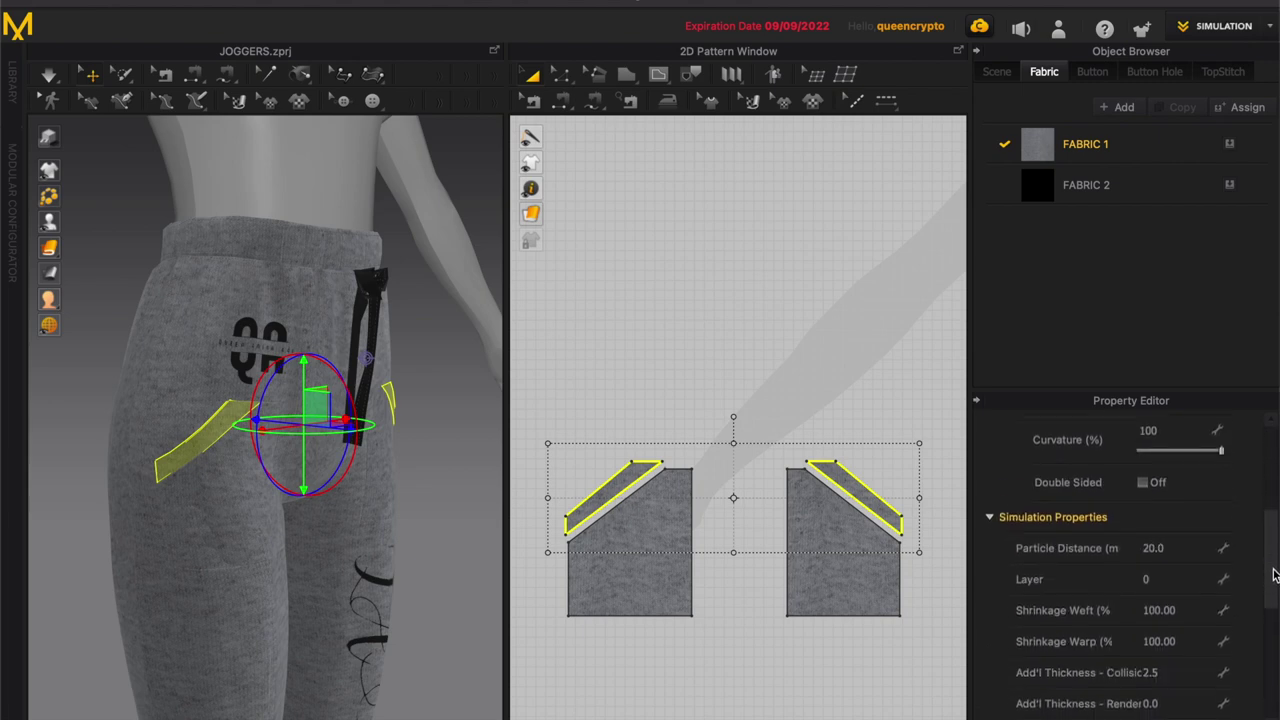
left_click(1170, 672)
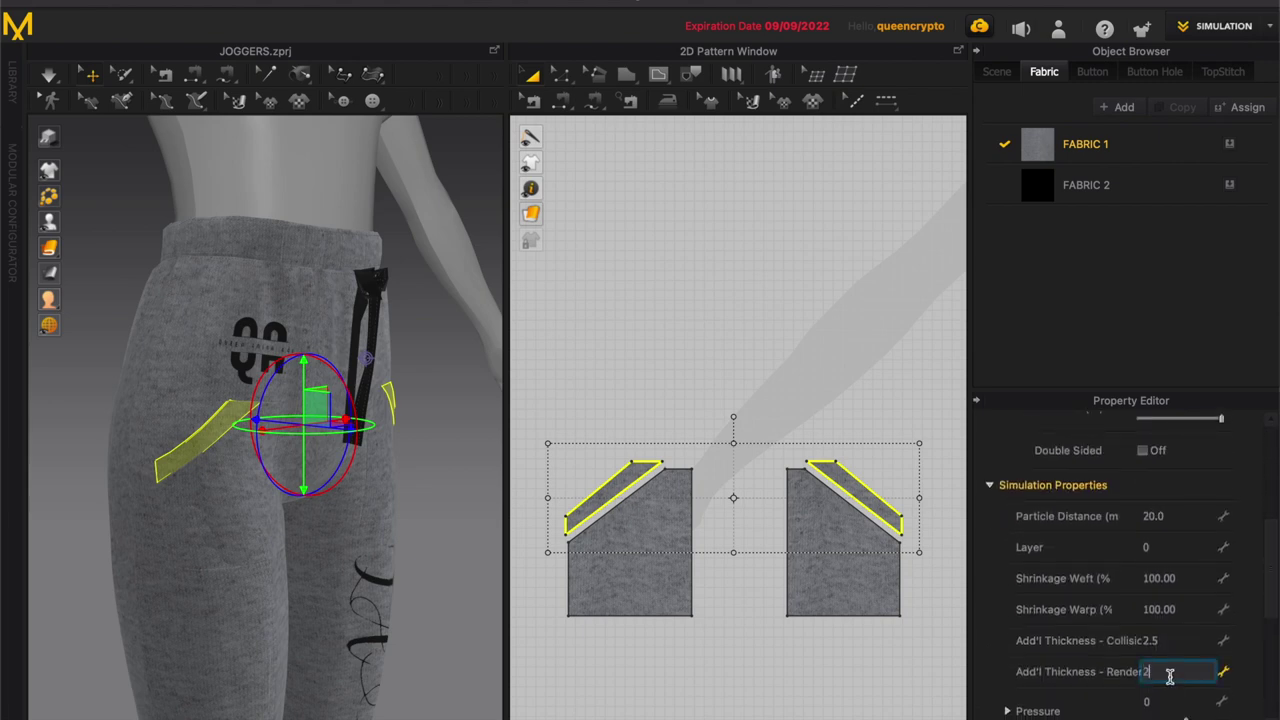
key("Return")
scroll(168, 462, "up", 5)
right_click_drag(168, 466, 221, 483)
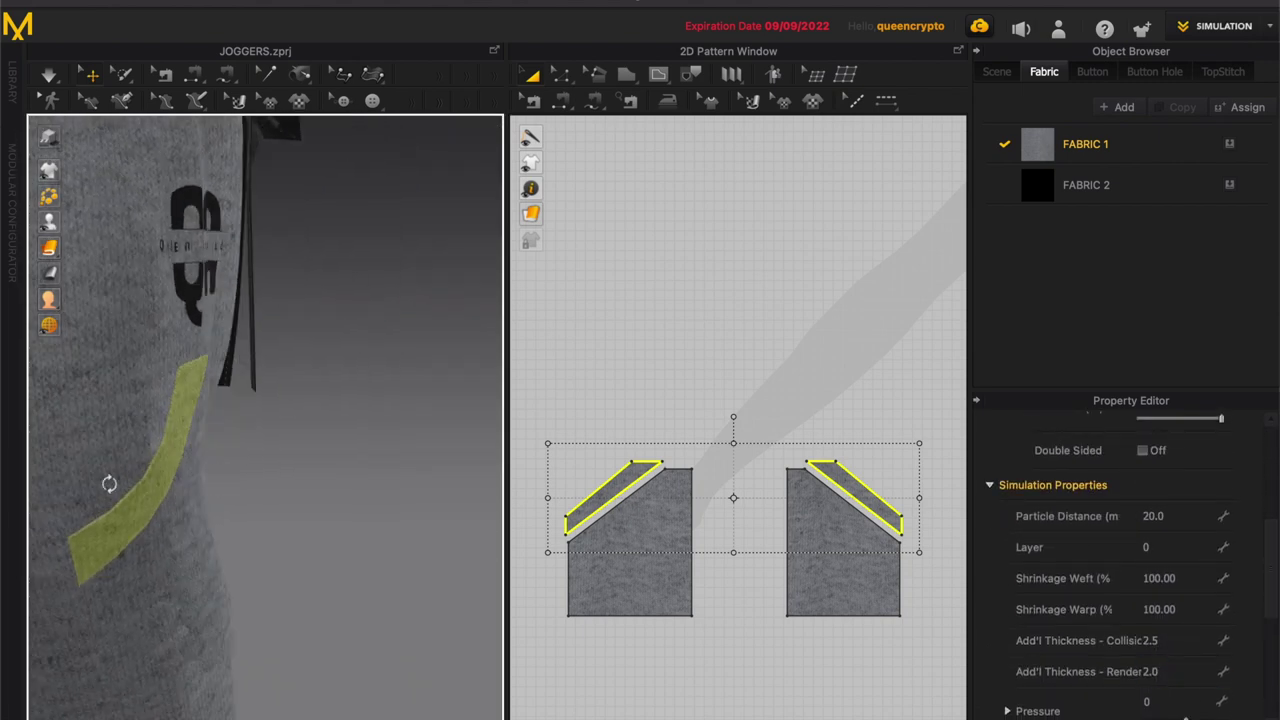
right_click_drag(112, 492, 128, 466)
Step: Raise the pocket strips' additional rendering thickness to 3, simulate, and inspect the pocket edges on the avatar
left_click(1172, 671)
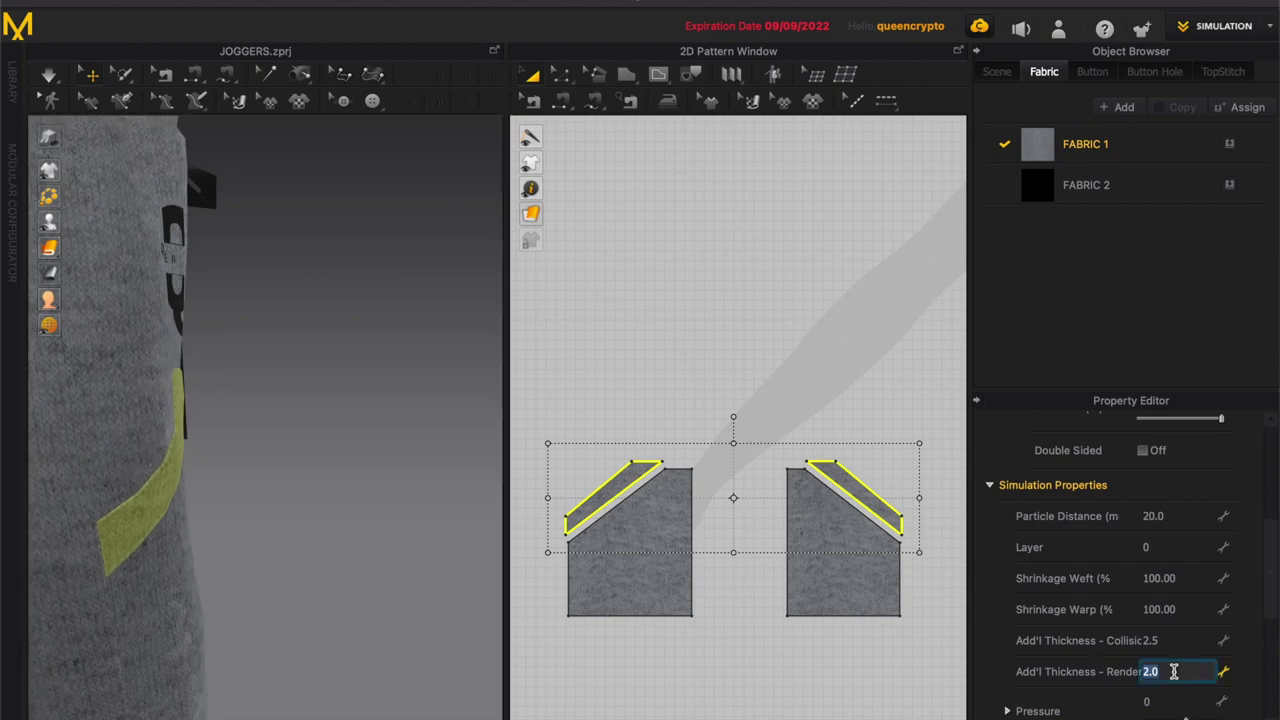
type("3")
left_click(712, 400)
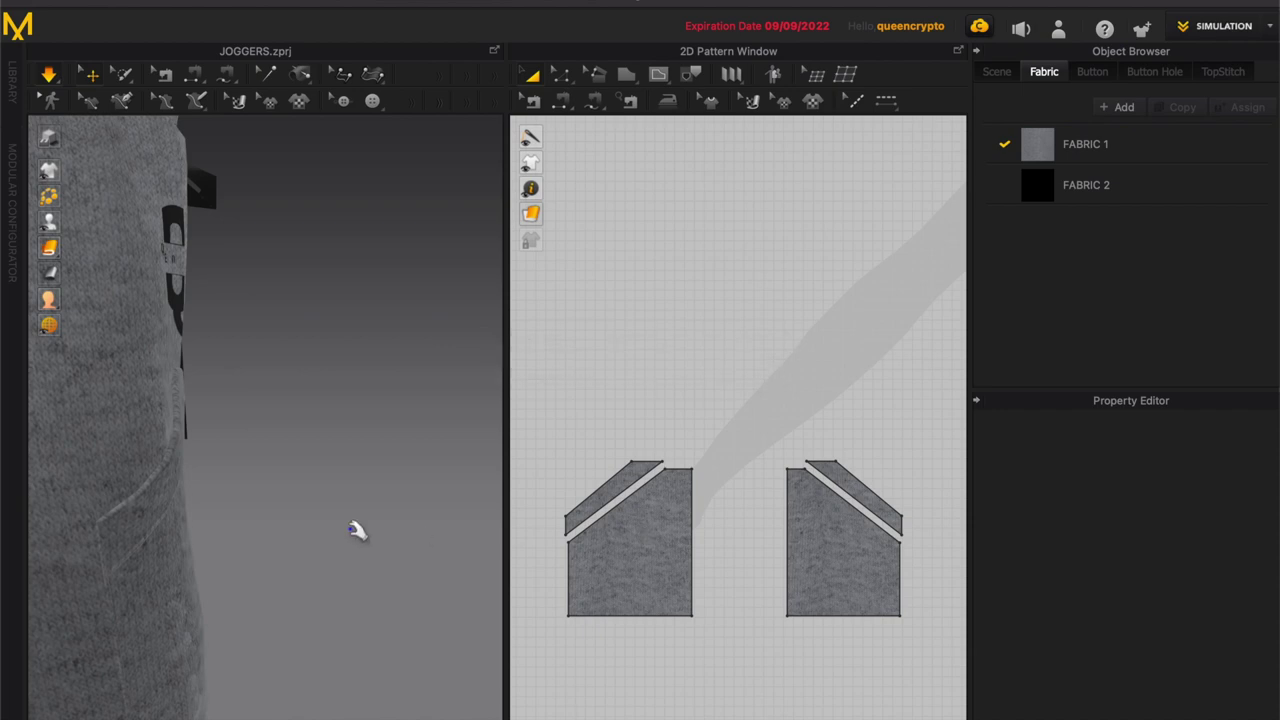
right_click_drag(357, 529, 225, 537)
scroll(380, 523, "down", 5)
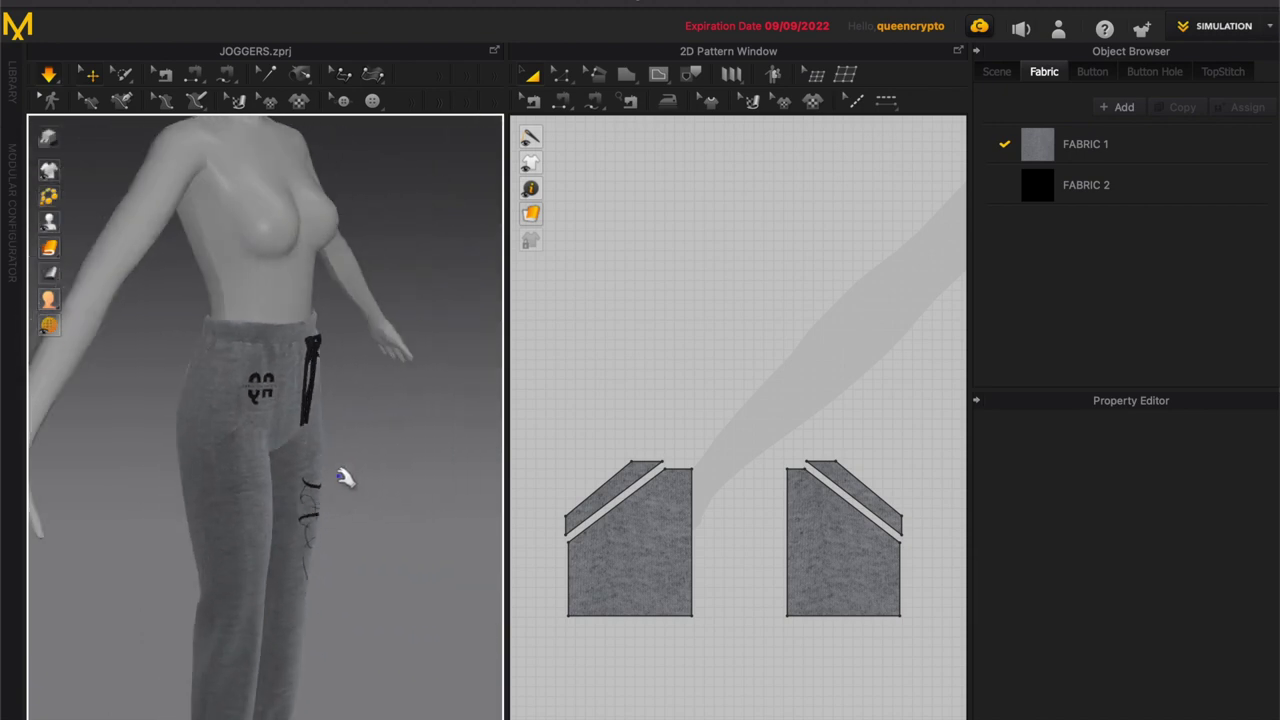
scroll(355, 465, "up", 5)
scroll(359, 451, "up", 5)
right_click_drag(360, 451, 331, 449)
scroll(339, 450, "down", 4)
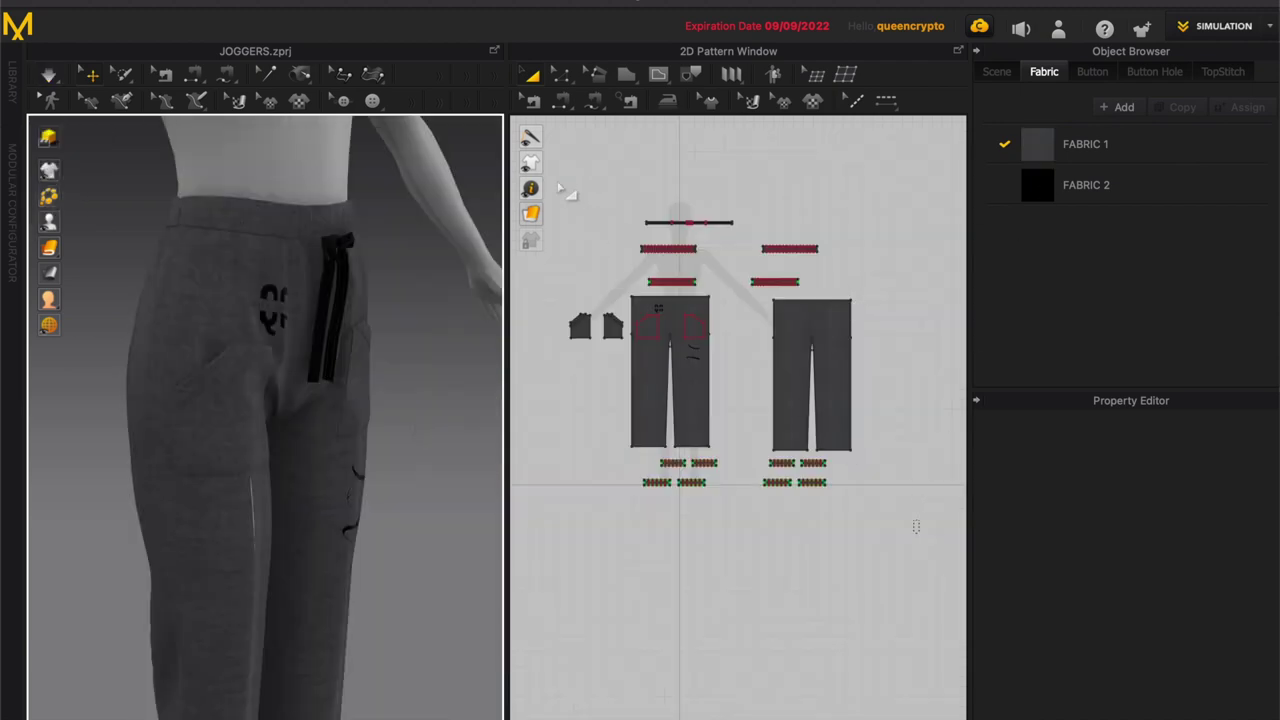
Step: Set the particle distance of all pattern pieces to 15 mm and simulate the joggers
key("ctrl+a")
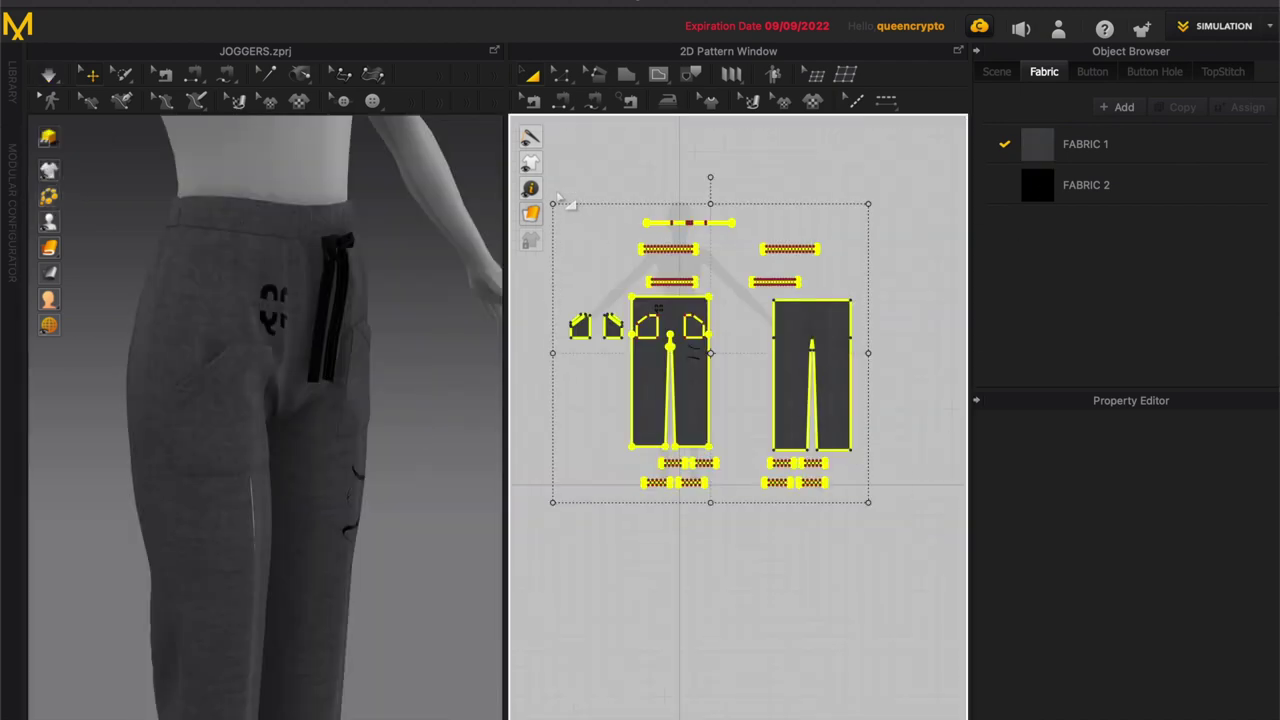
left_click(1148, 634)
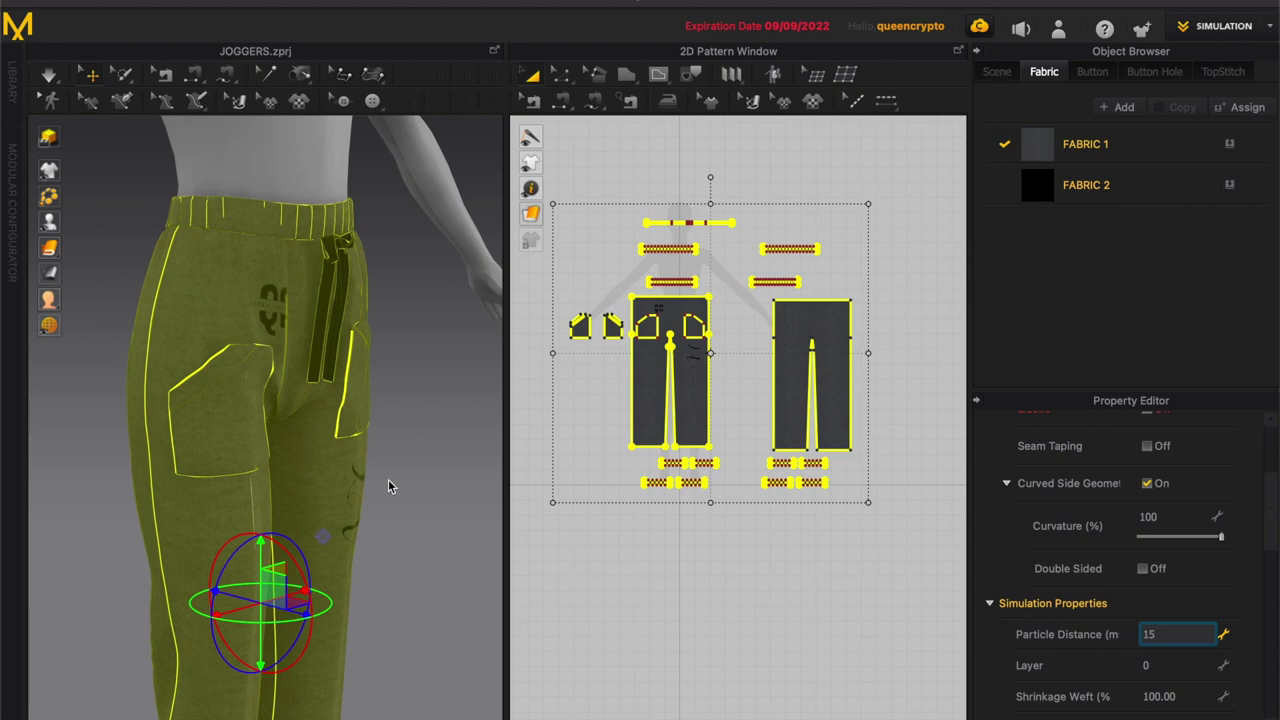
type("15")
key("Return")
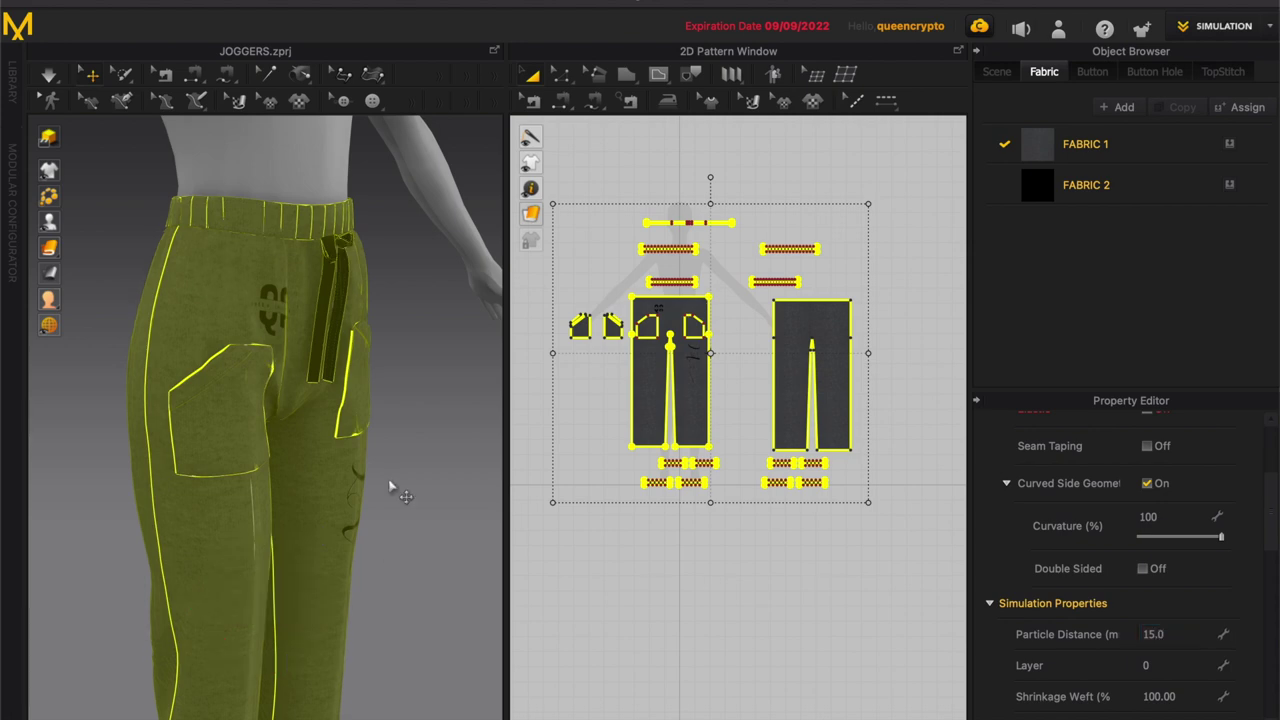
left_click(389, 481)
key("space")
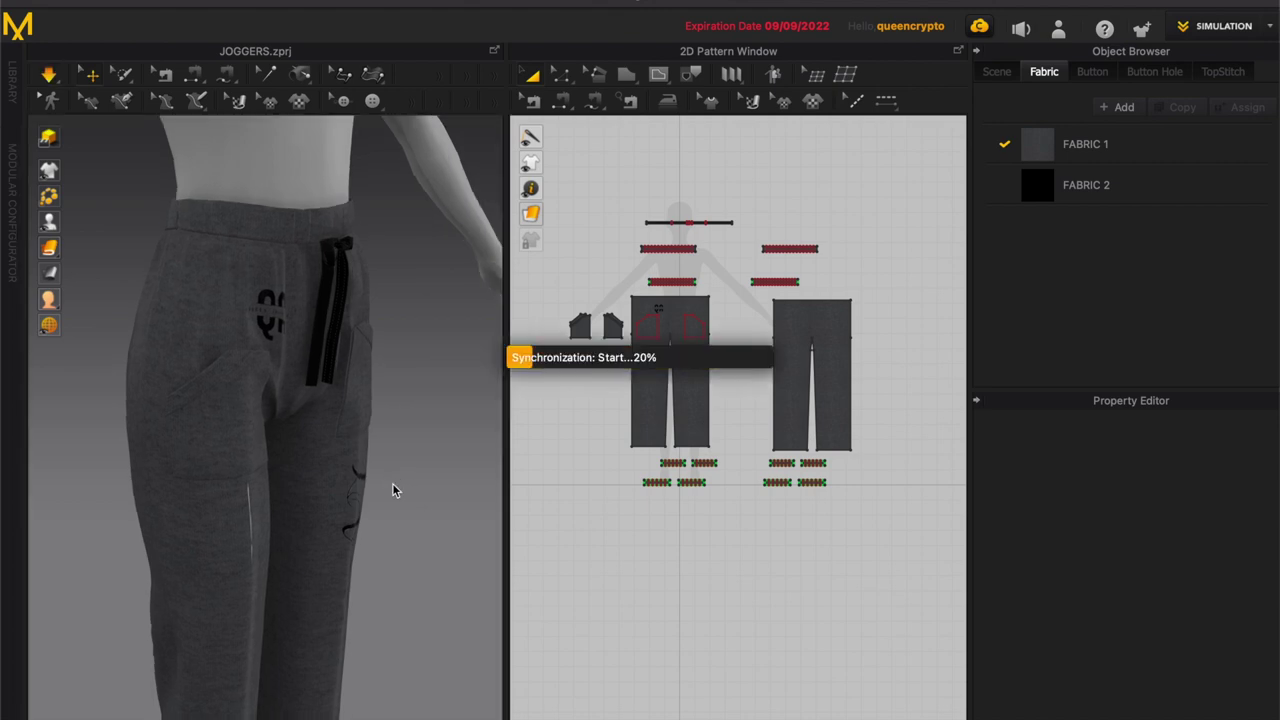
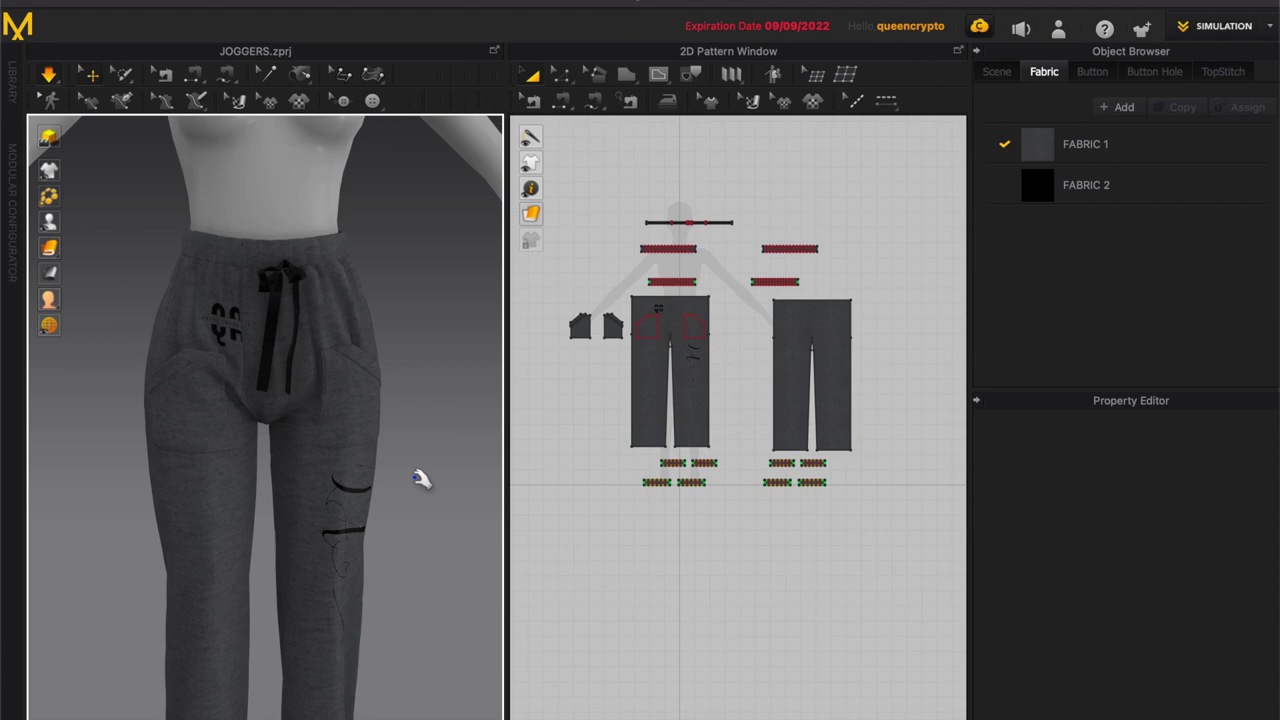
Step: Examine the refined joggers on the avatar from waist to cuffs, including the leg graphics and pockets
middle_click_drag(427, 452, 428, 398)
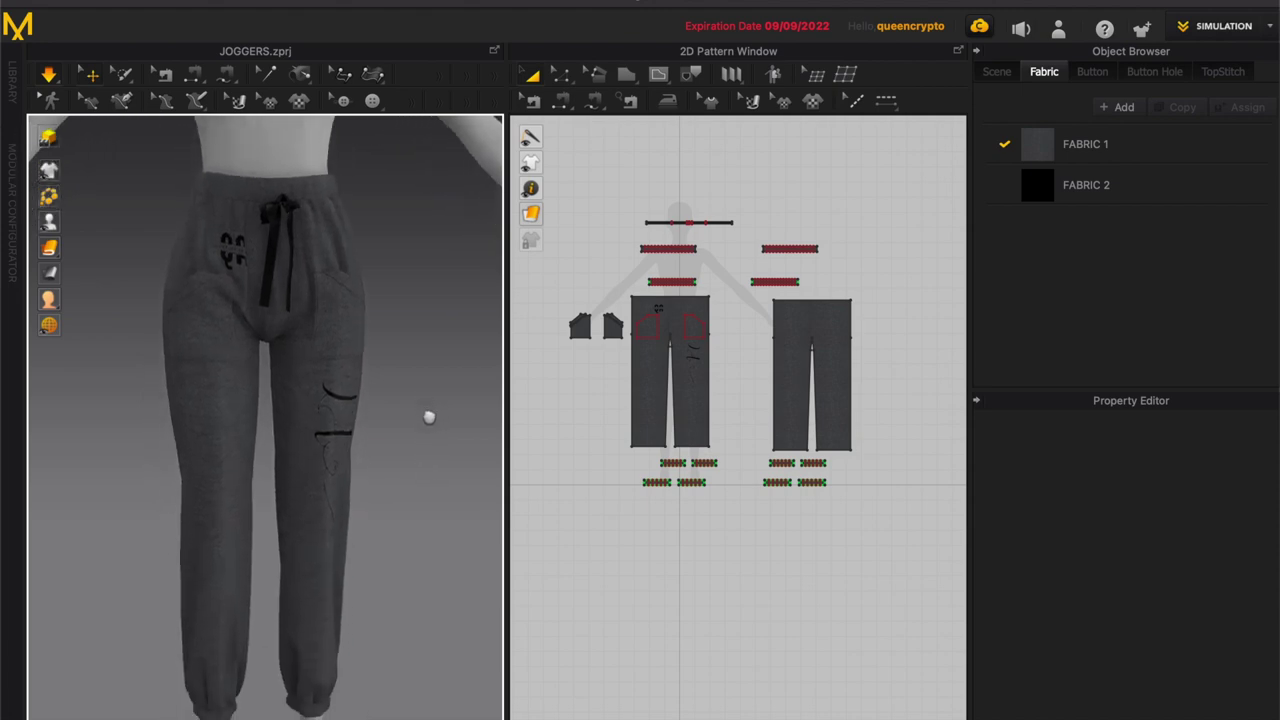
right_click_drag(355, 594, 731, 617)
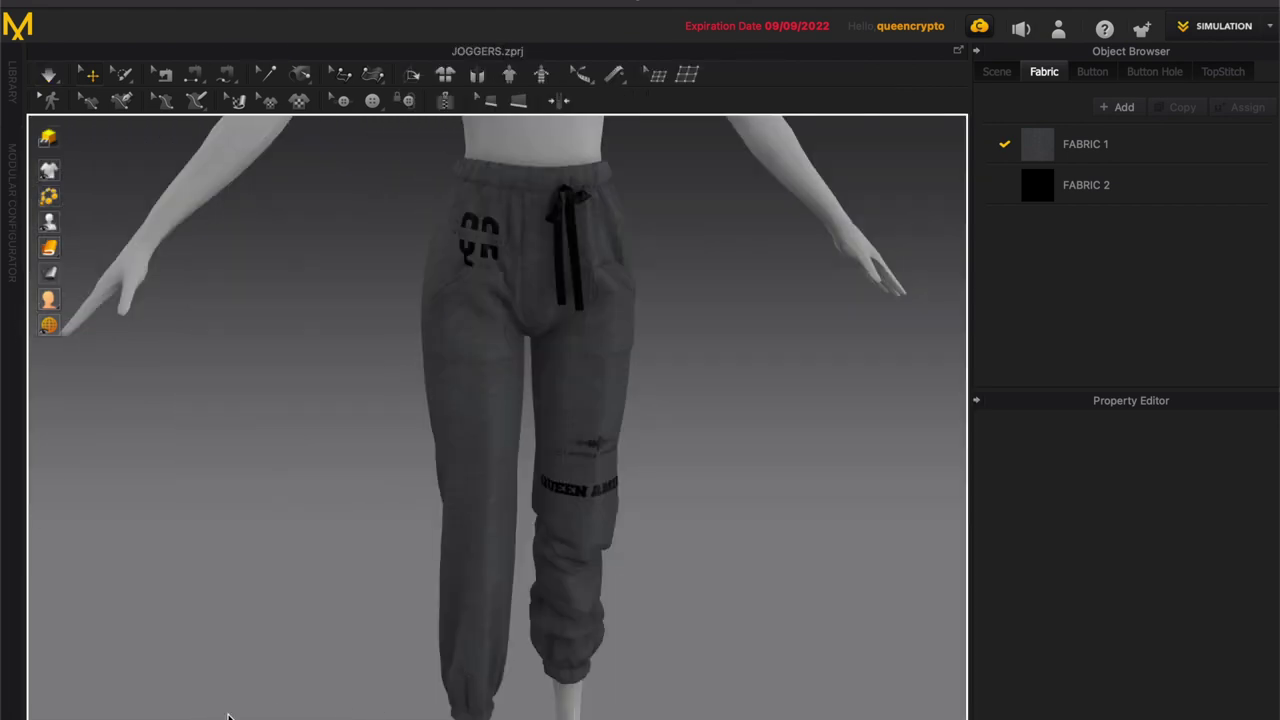
right_click_drag(262, 714, 626, 620)
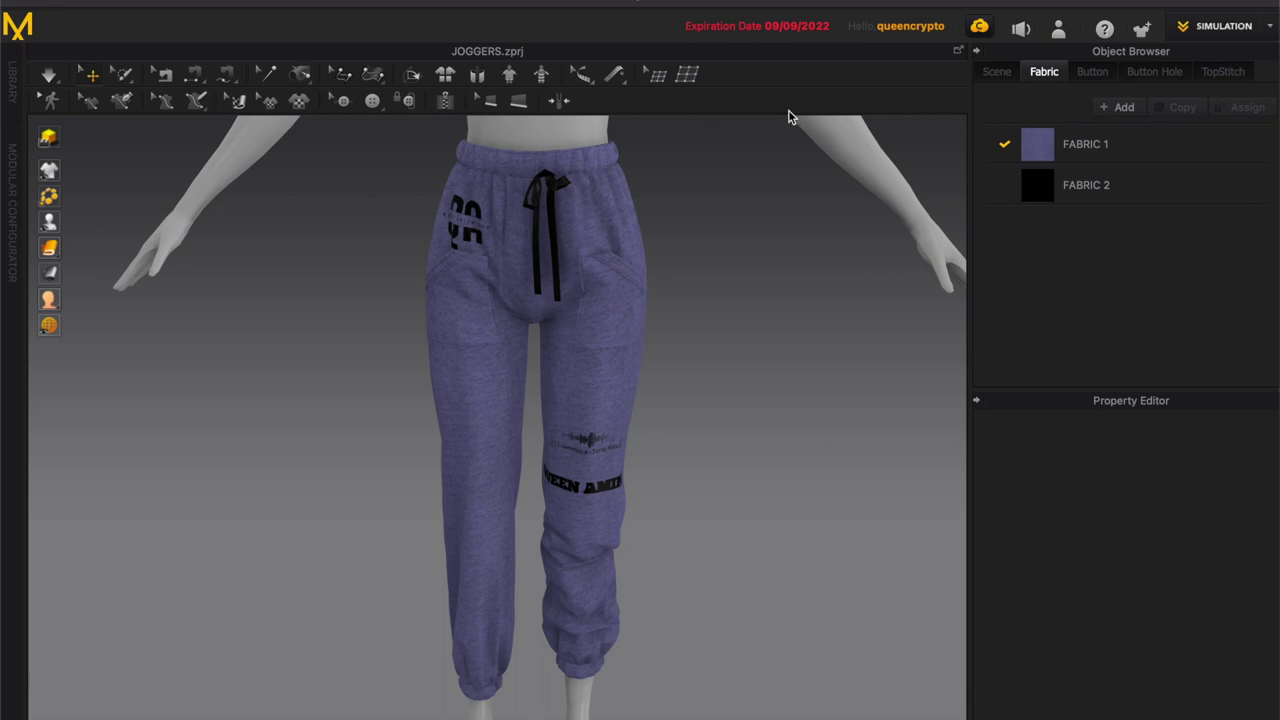
Step: Open the base colour of FABRIC 1 for editing, keeping the avatar's joggers in view beside the colour dialog
left_click(1024, 137)
left_click(1210, 573)
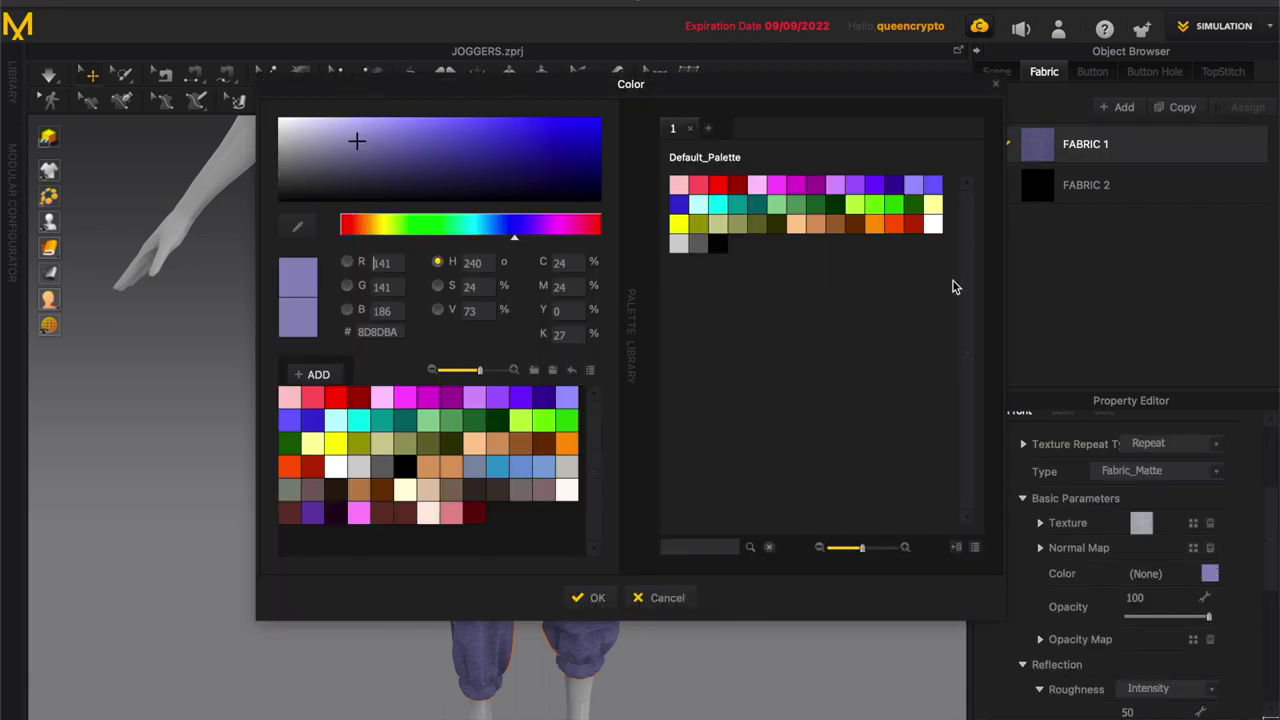
left_click_drag(450, 100, 977, 85)
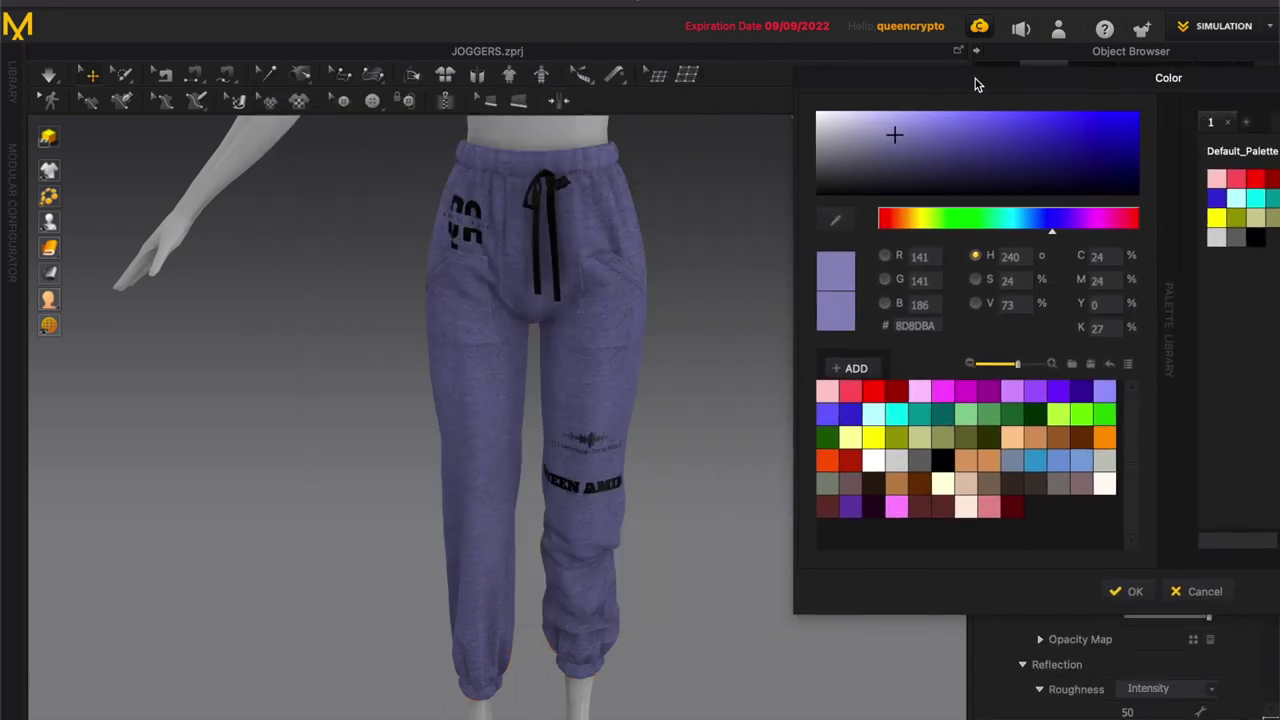
Step: Try palette swatches such as teal, maroon, dark brown, brown, orange and violet-blue as the colour of FABRIC 1
left_click(937, 412)
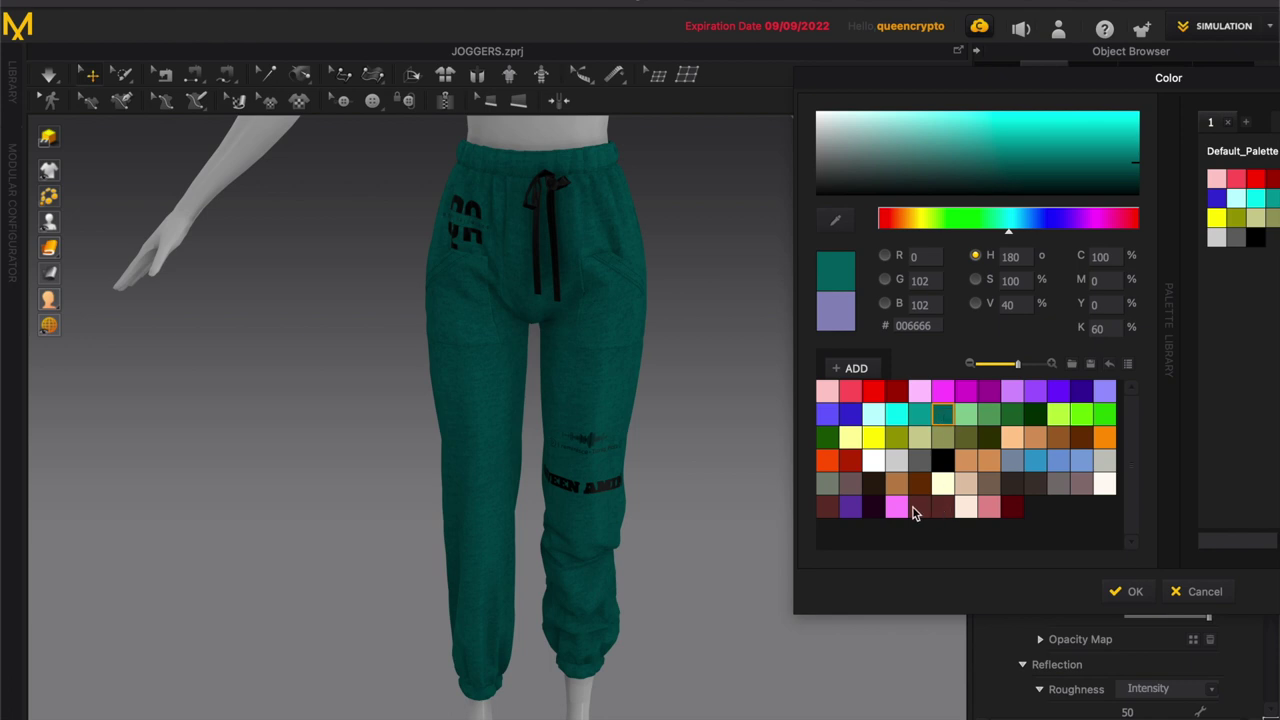
left_click(882, 518)
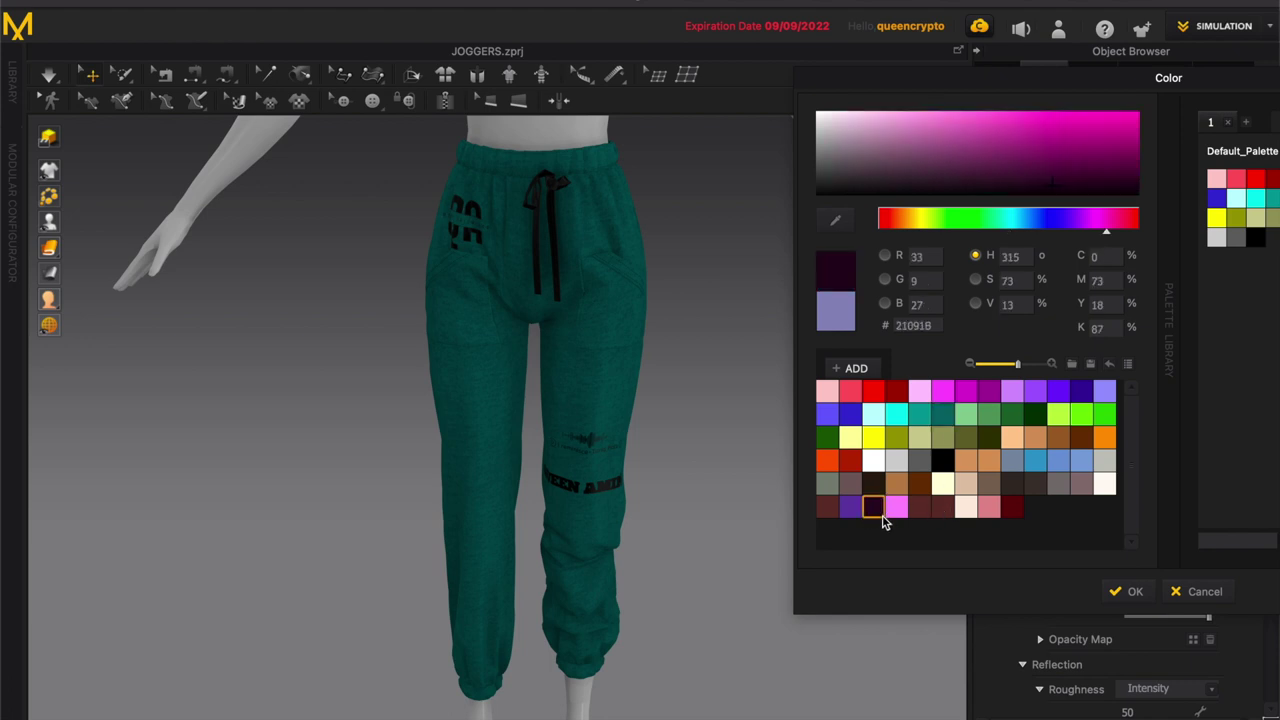
left_click(1012, 510)
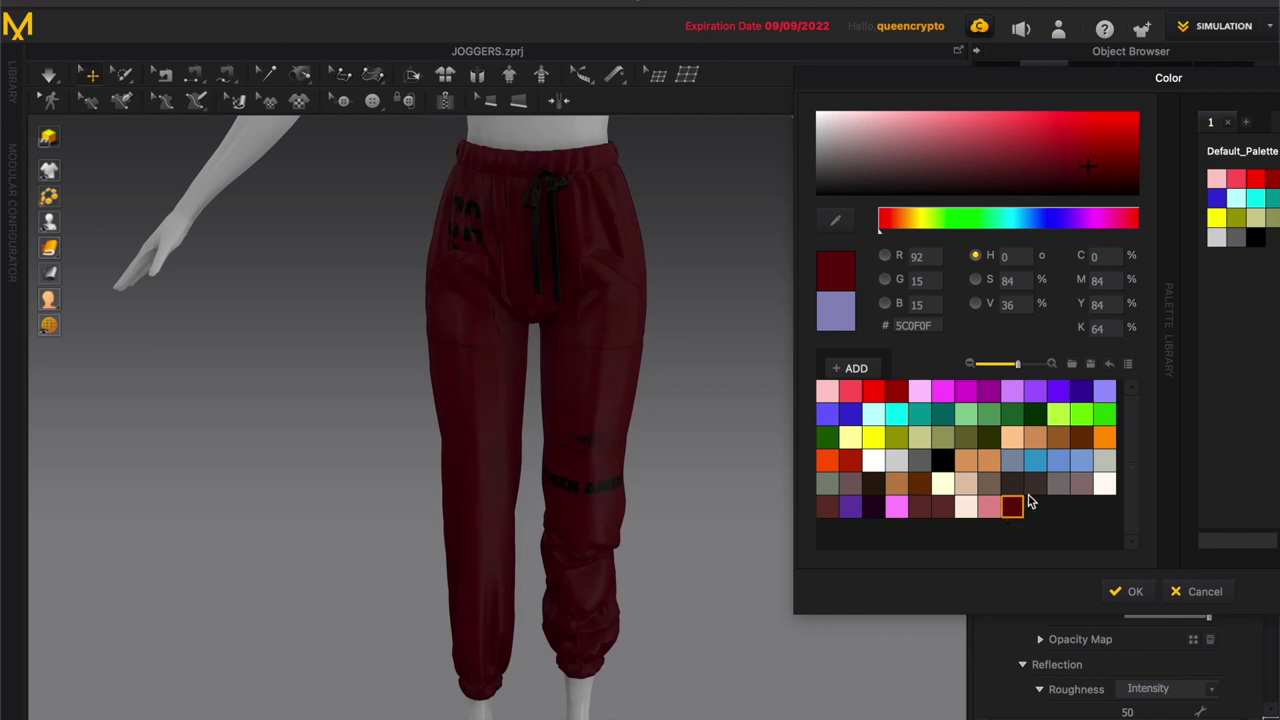
left_click(1020, 485)
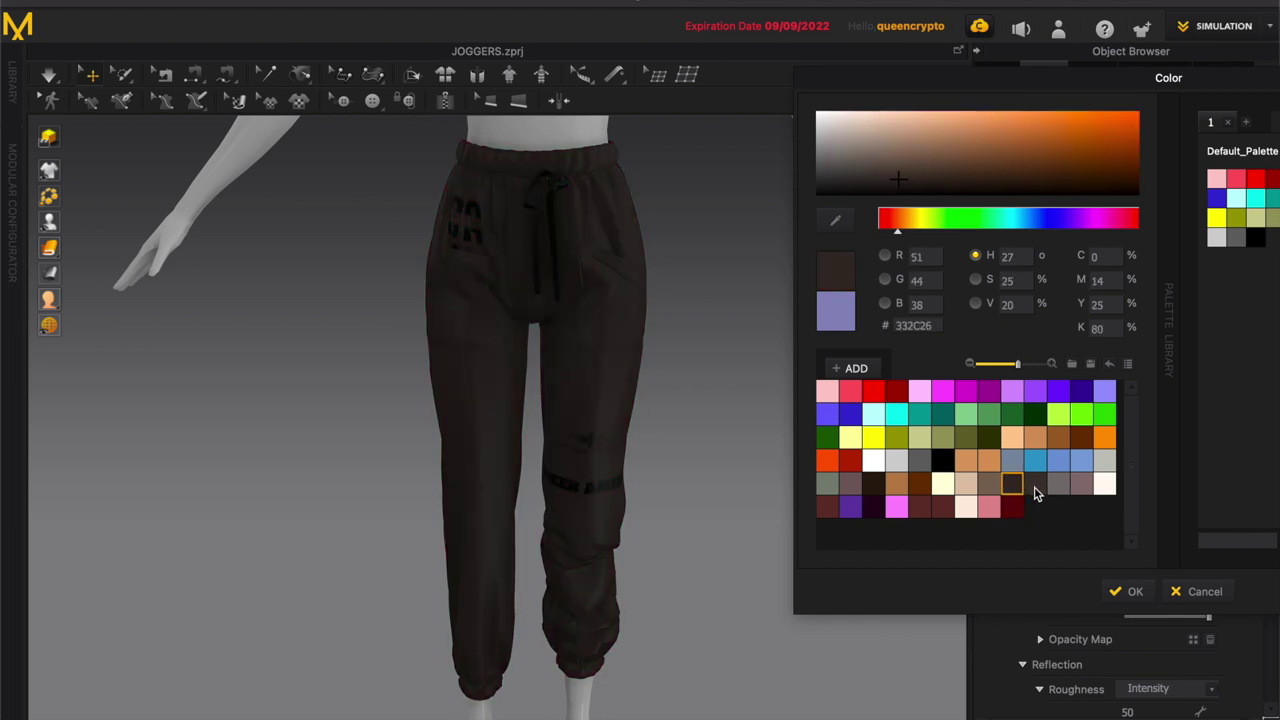
left_click(1060, 445)
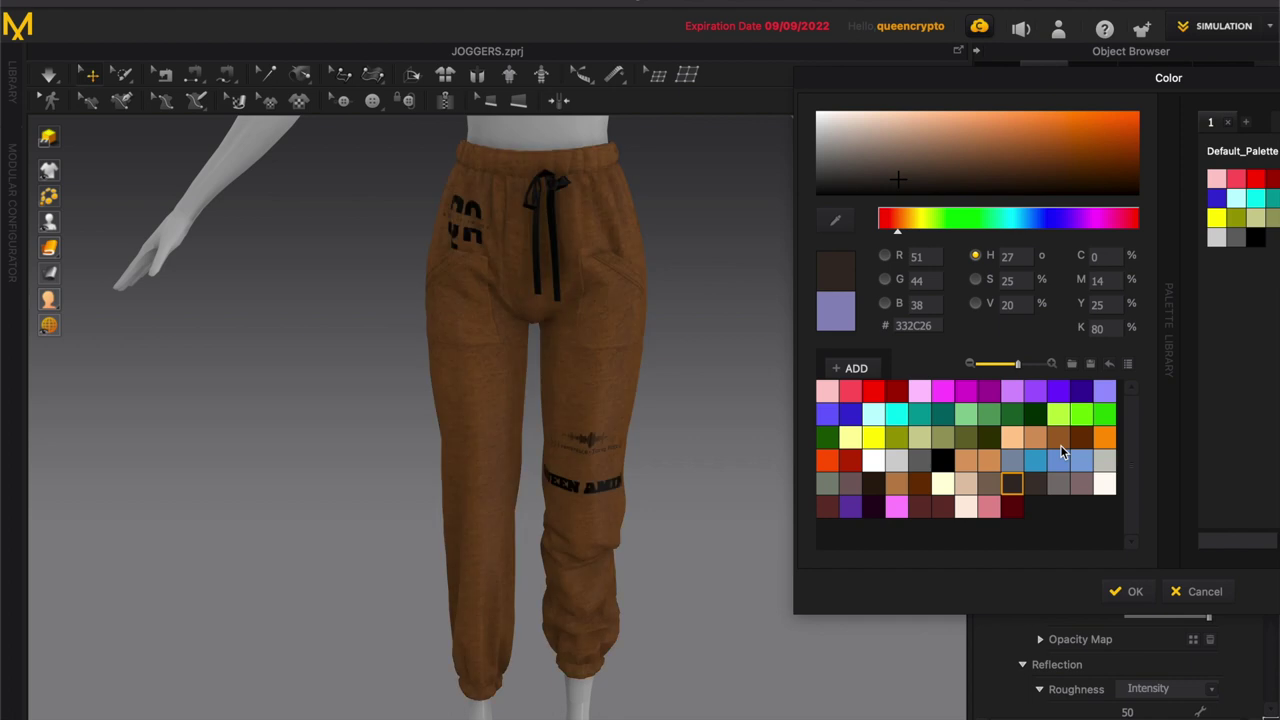
left_click(1097, 438)
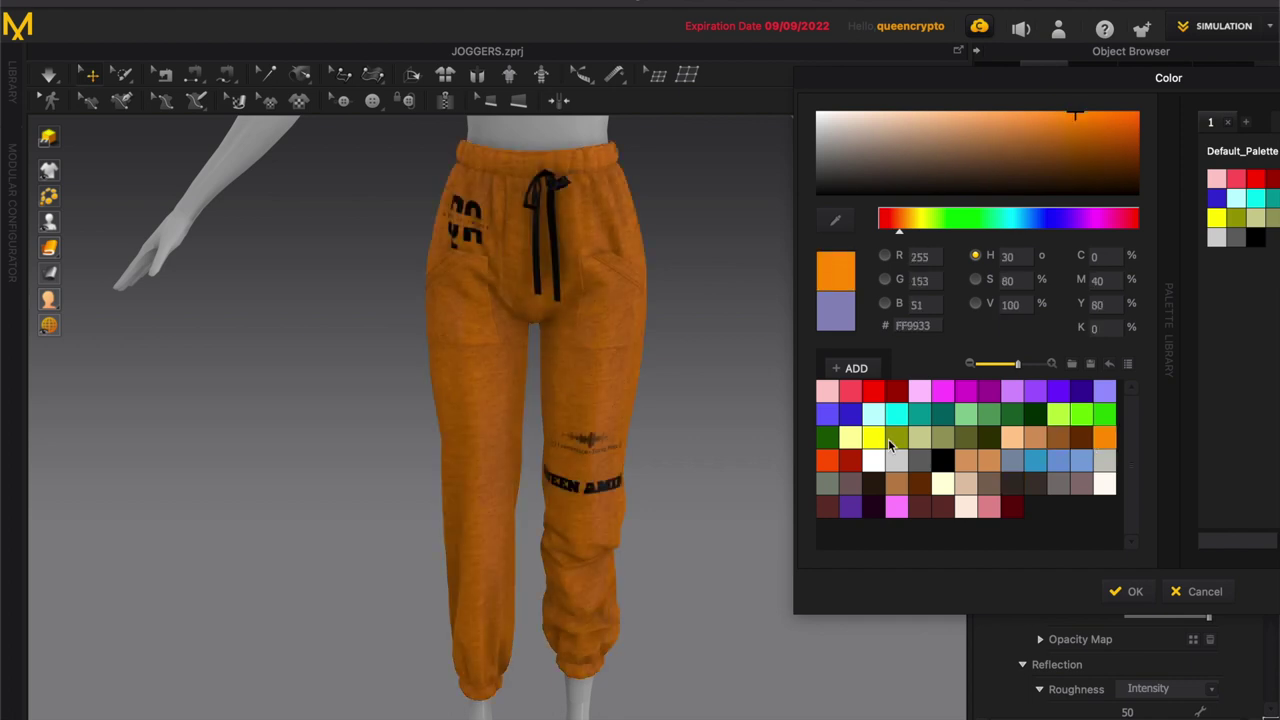
left_click(894, 416)
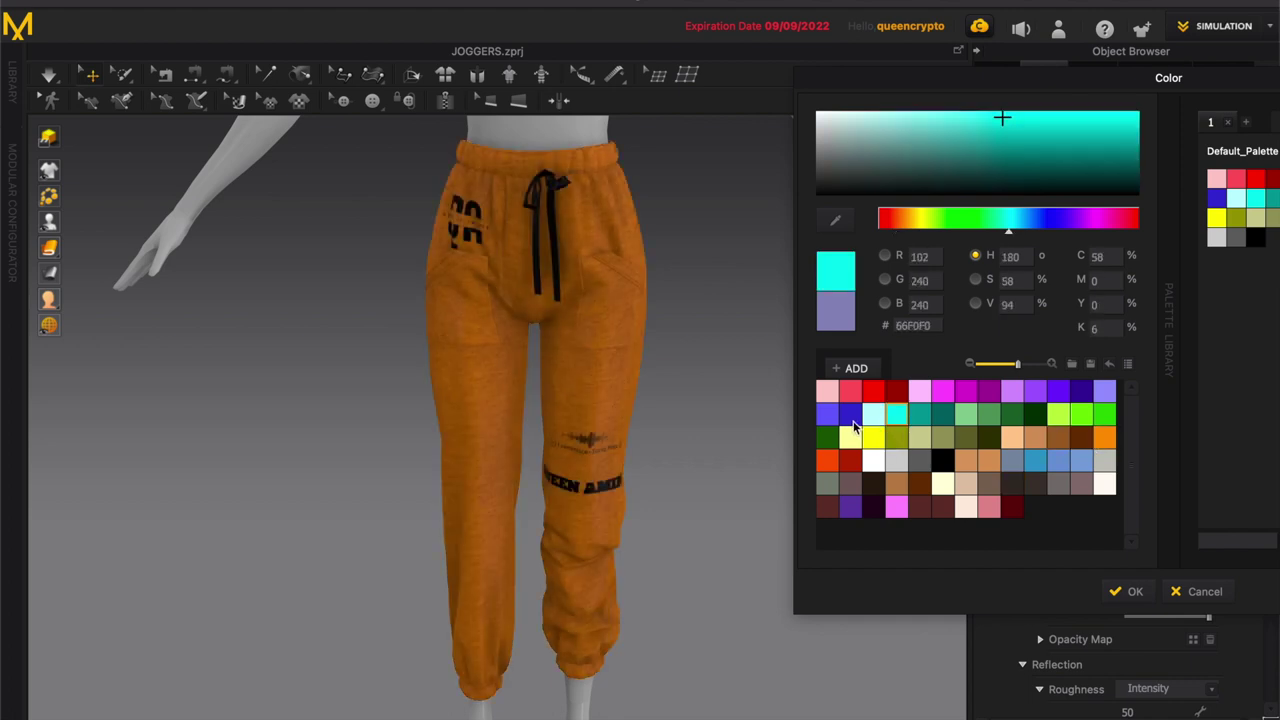
left_click(830, 416)
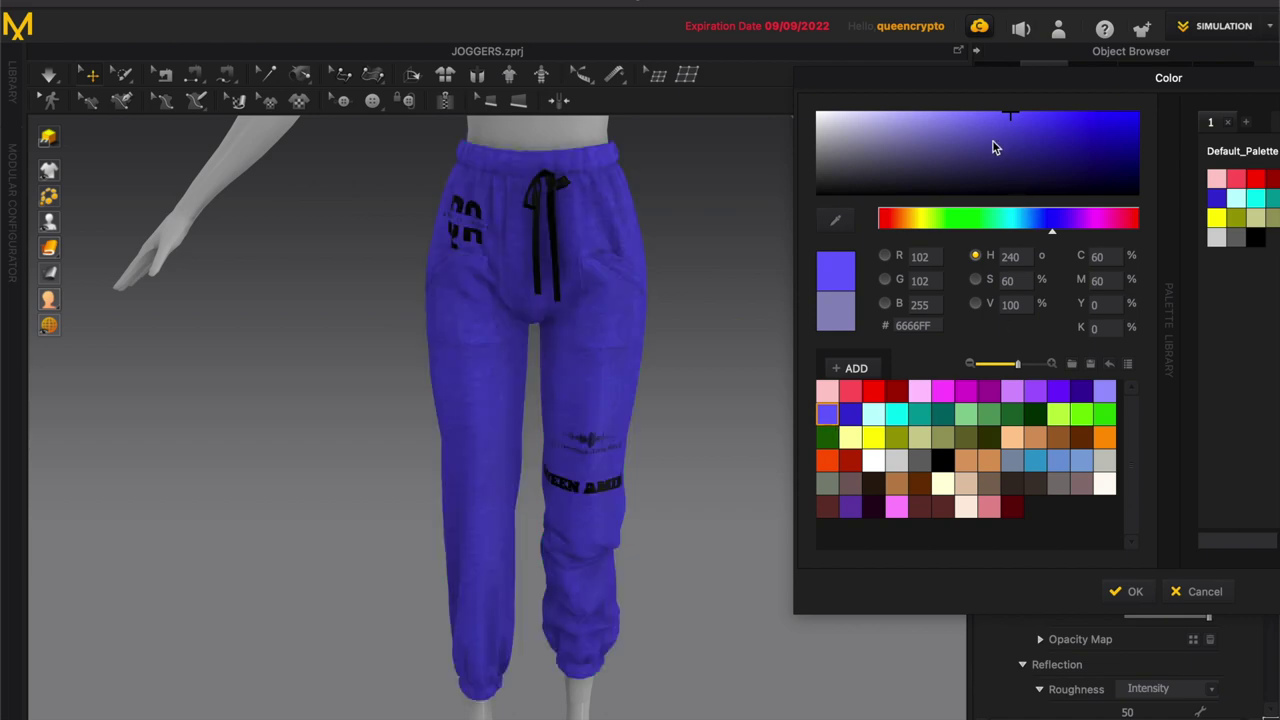
Step: Set the colour of FABRIC 1 to a muted violet, #7A7AA7, starting from the light violet swatch and adjusting its shade
left_click(1100, 393)
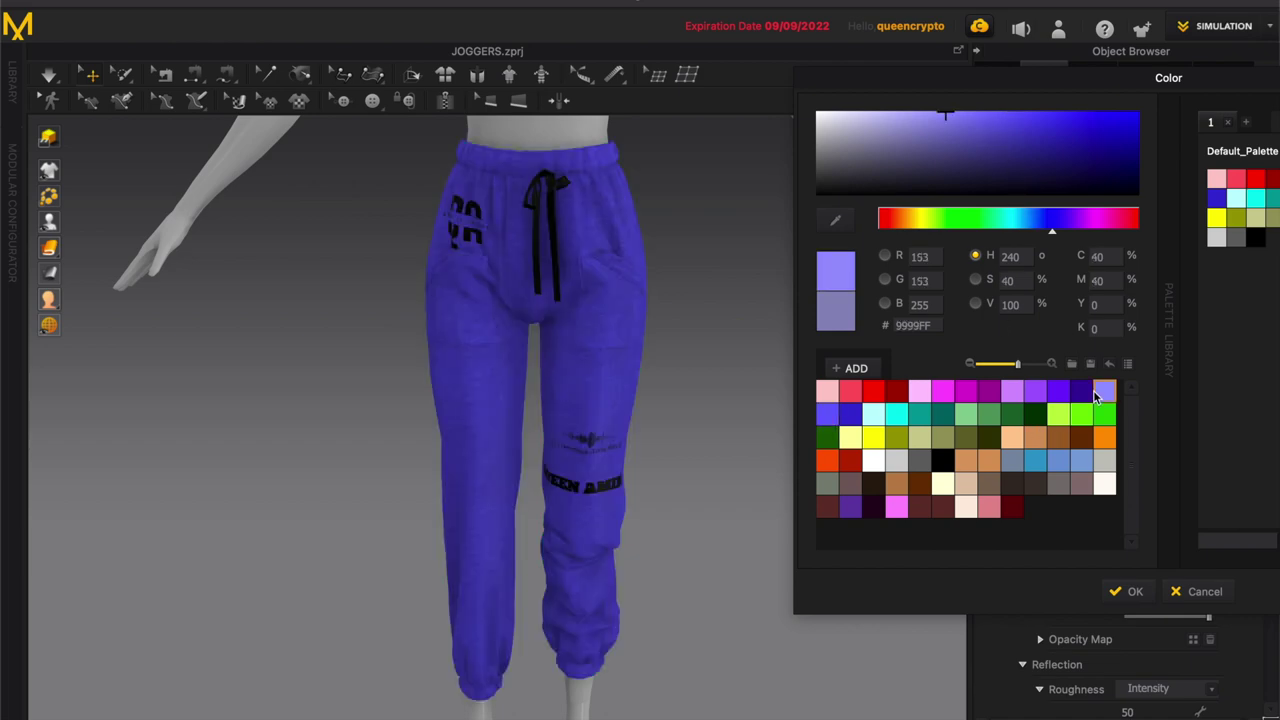
left_click(949, 129)
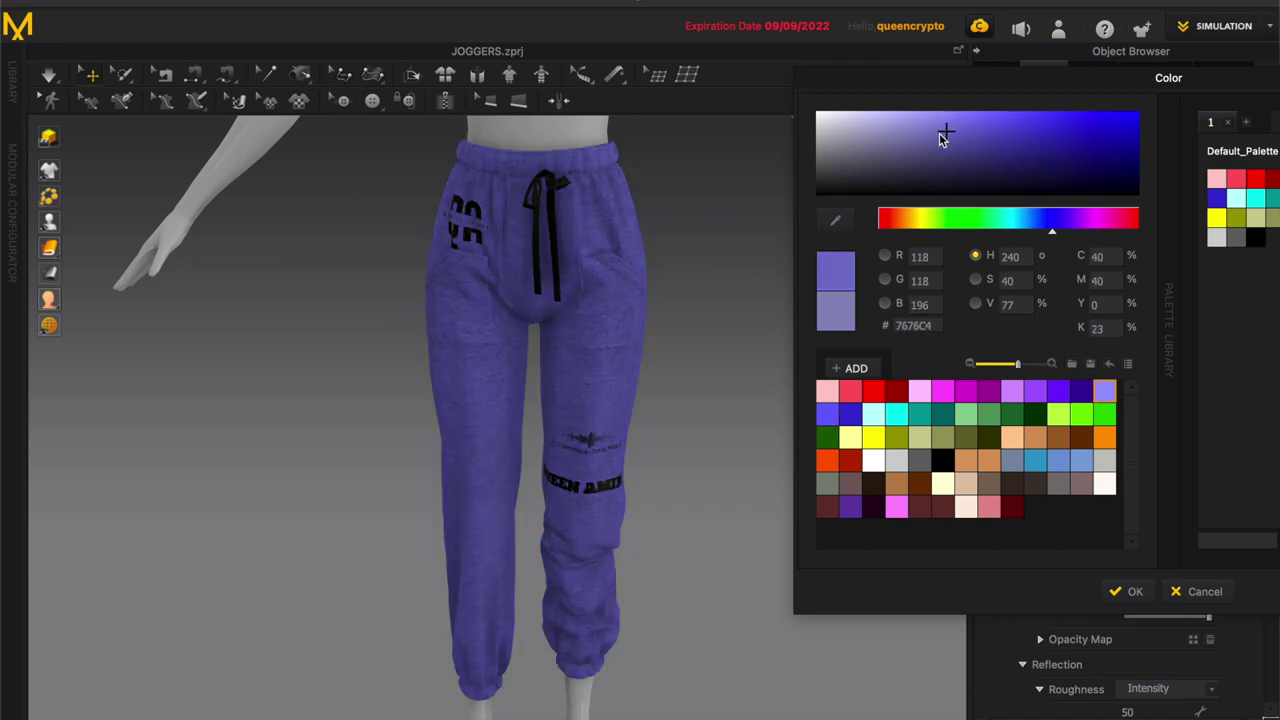
left_click_drag(930, 143, 922, 168)
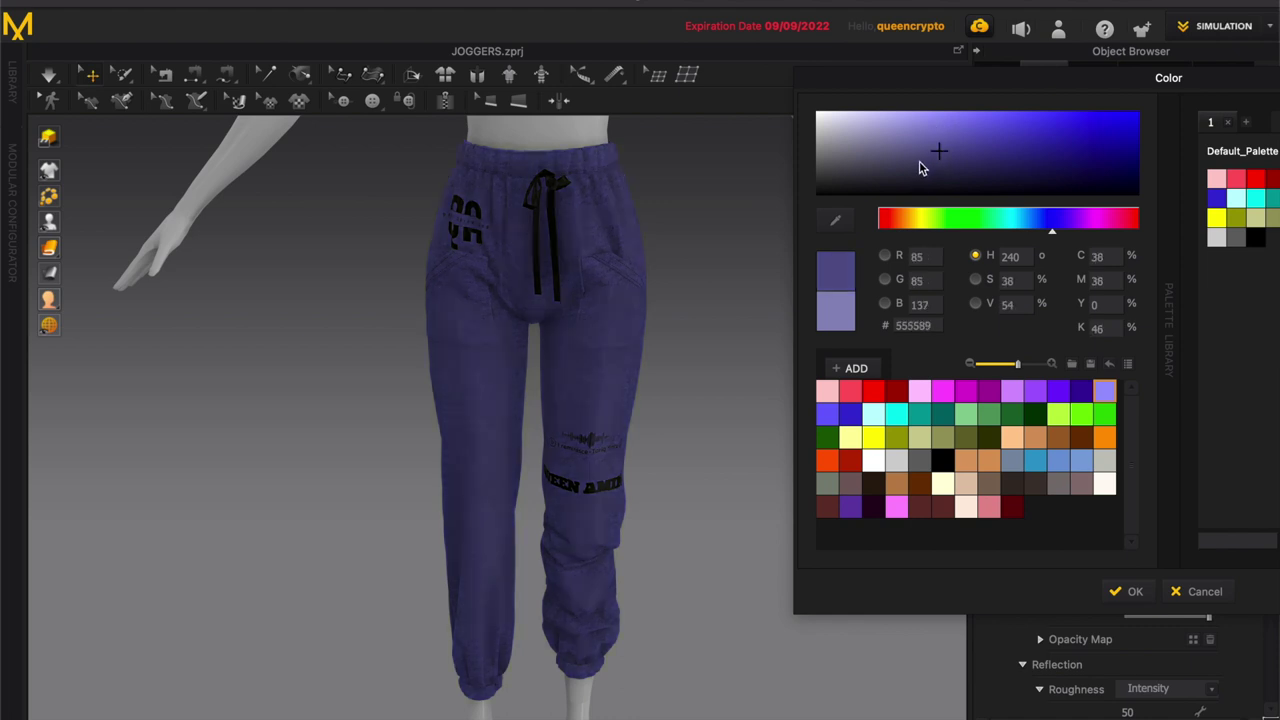
left_click(914, 165)
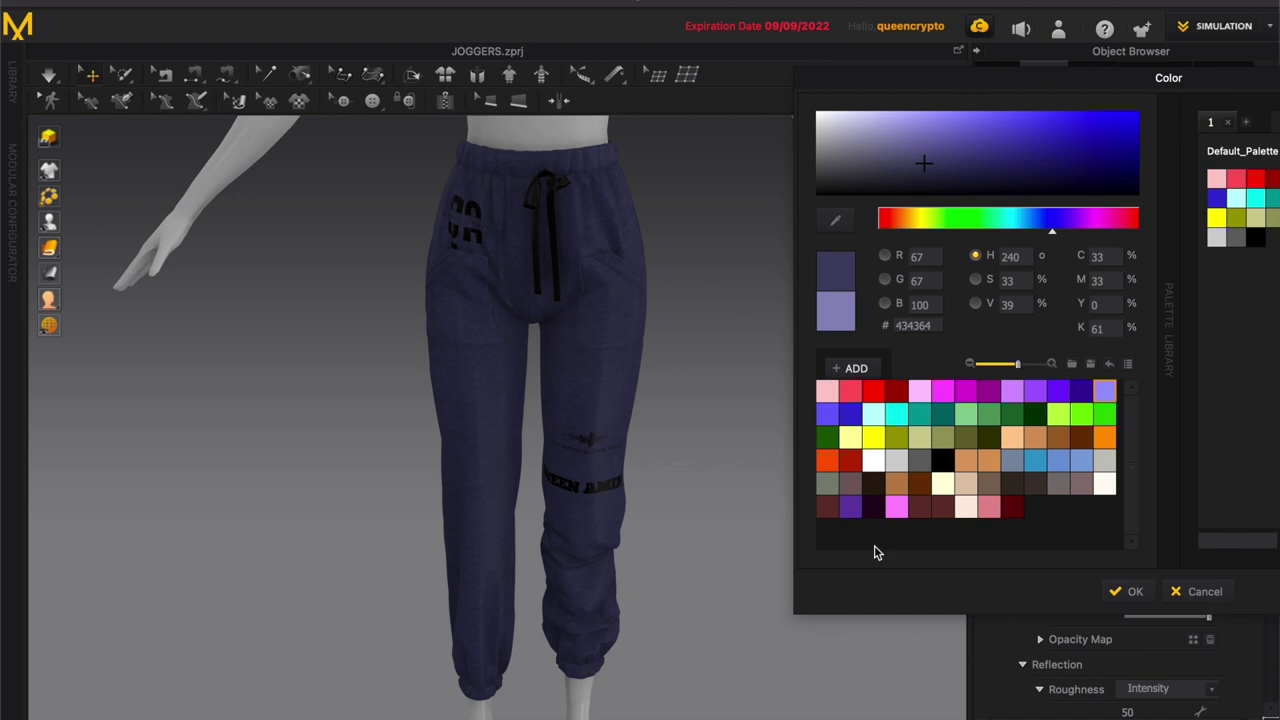
left_click(907, 147)
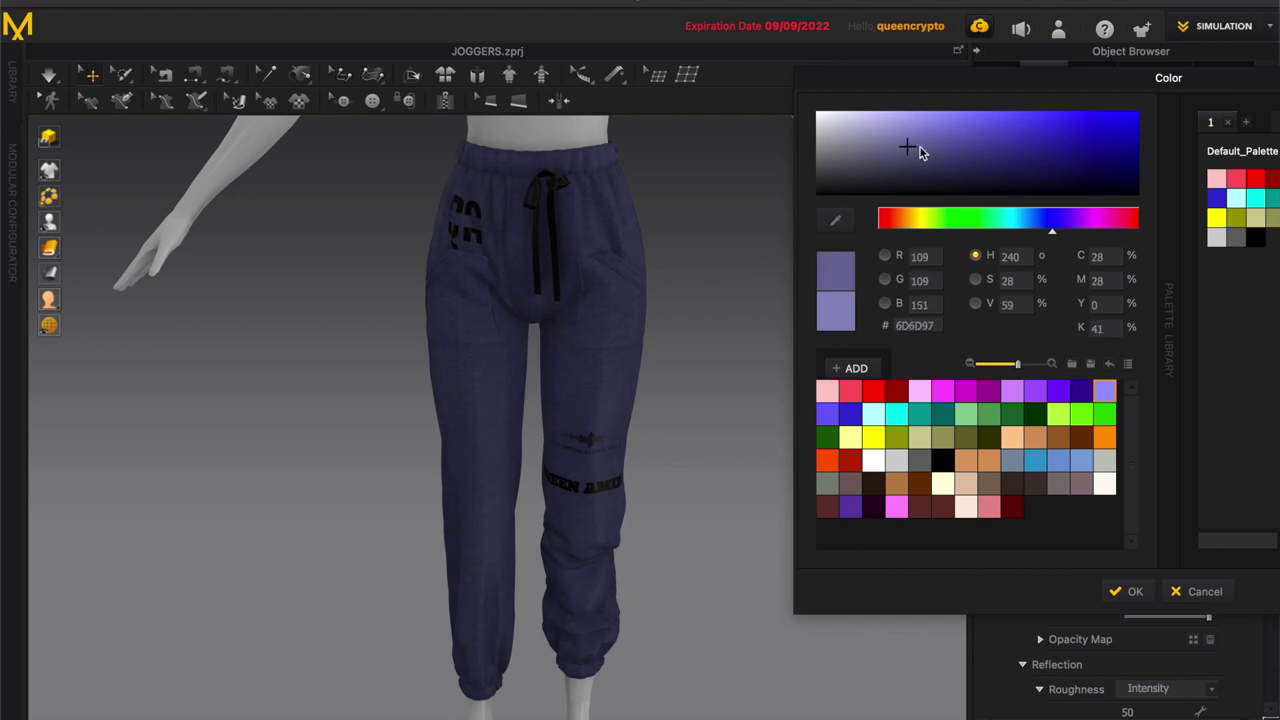
left_click(925, 148)
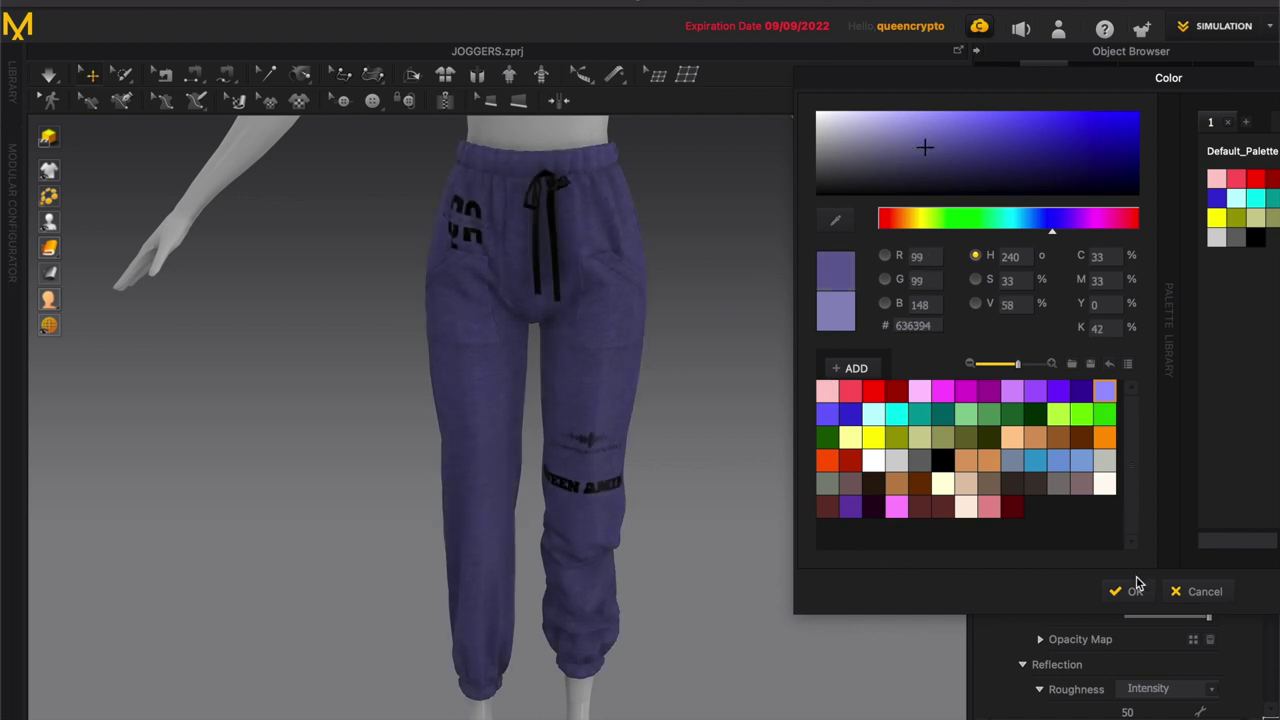
left_click(902, 140)
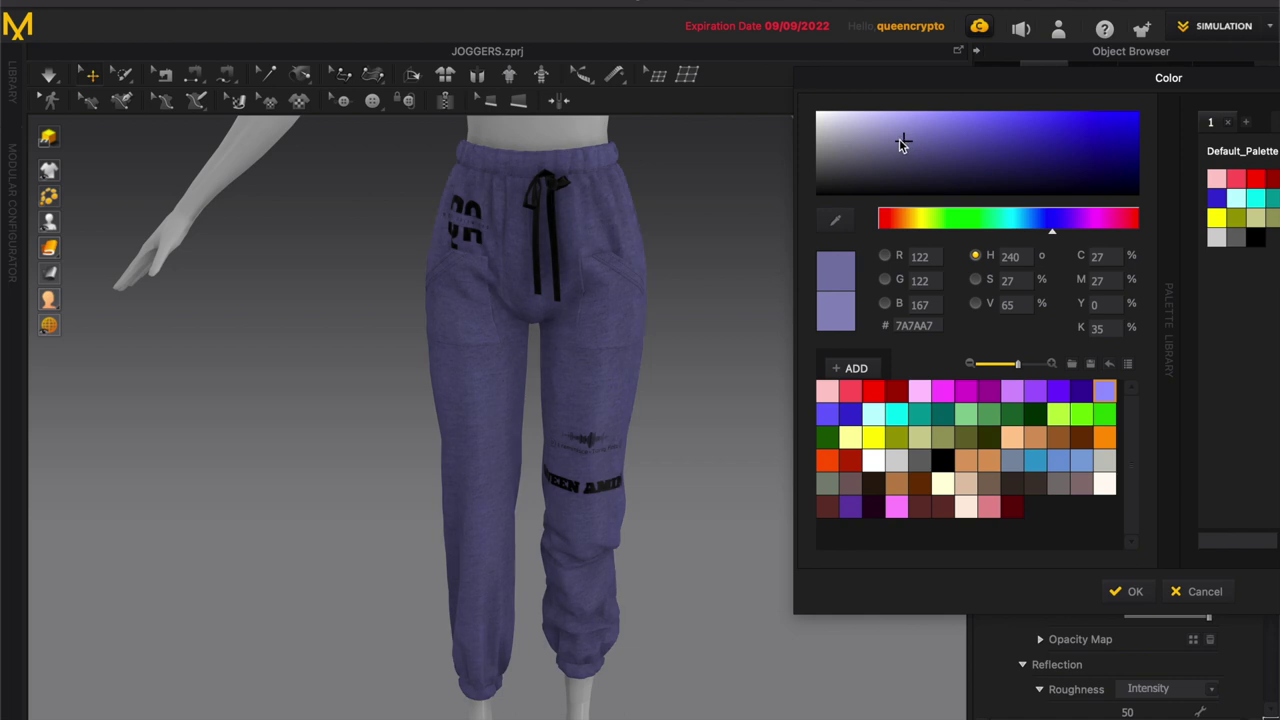
left_click(1138, 590)
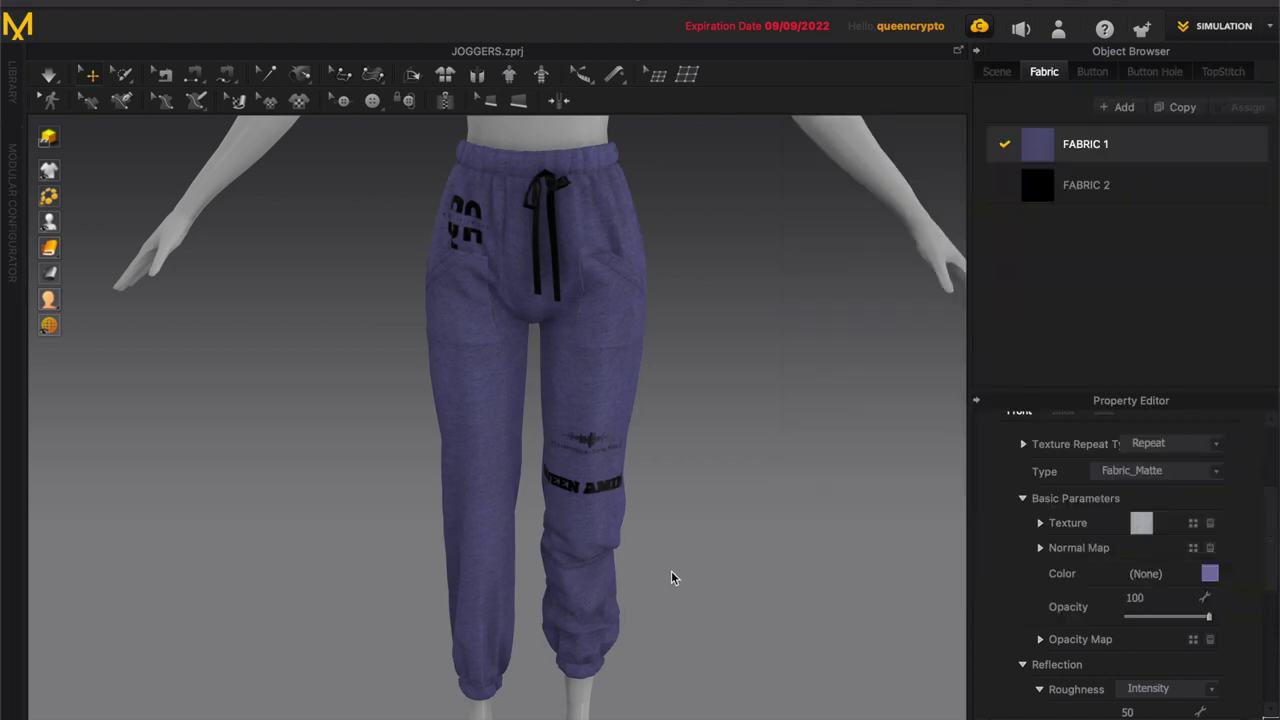
Step: Examine the recoloured joggers on the avatar from several angles, including the drawstring, hip graphic and leg graphics
right_click_drag(696, 568, 714, 568)
left_click(716, 577)
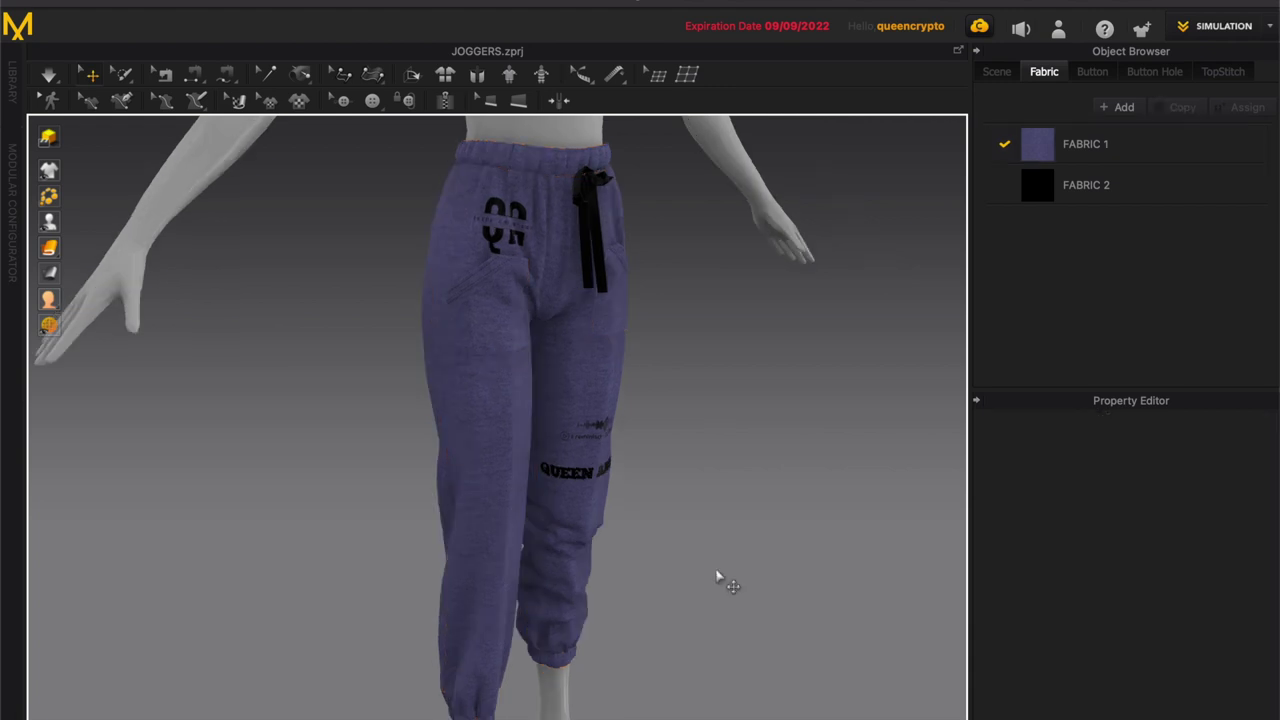
right_click_drag(694, 624, 824, 629)
right_click_drag(899, 630, 784, 638)
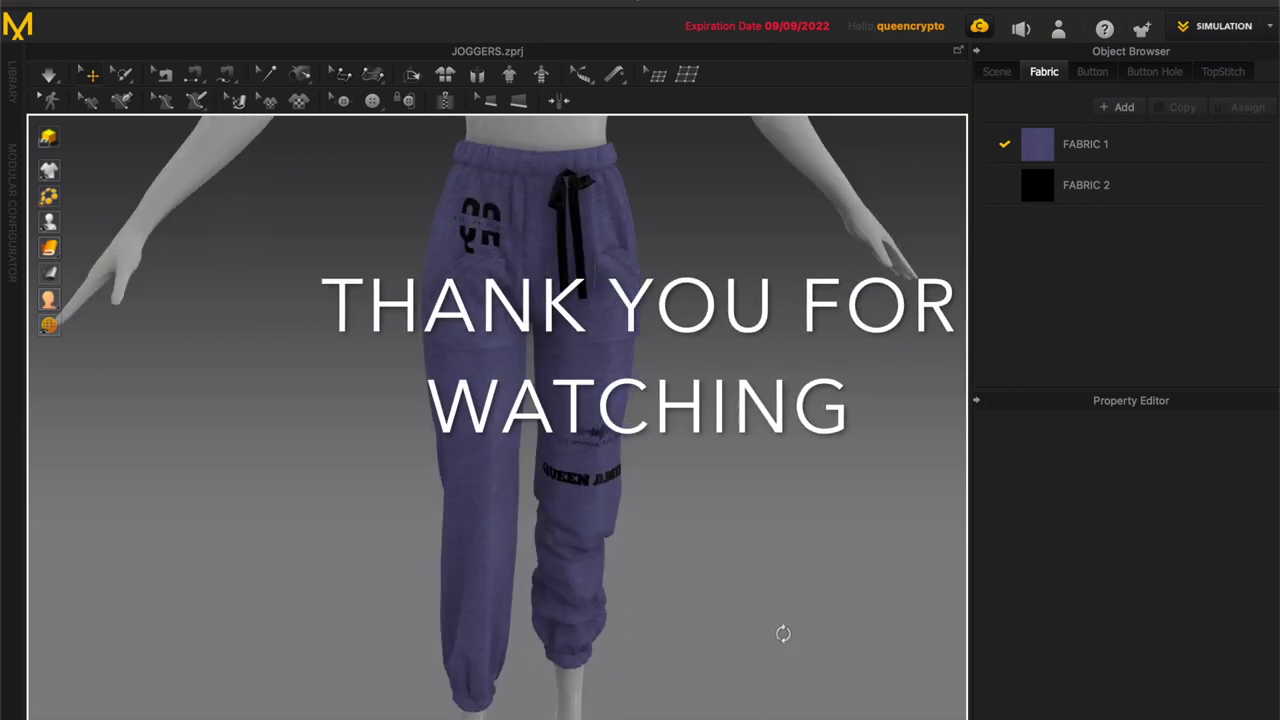